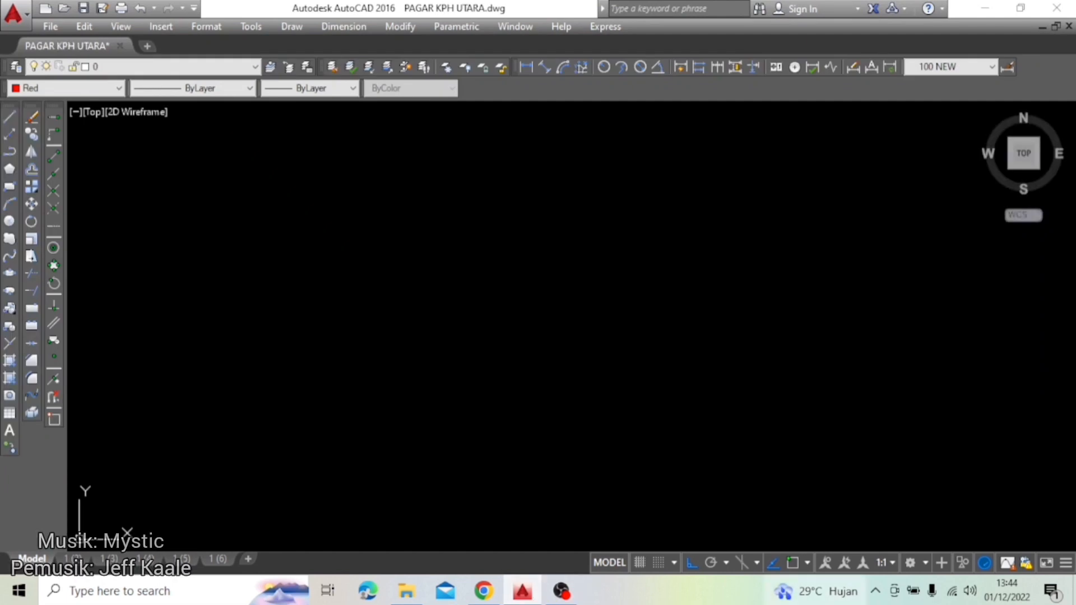
Step: Look over the fence plan, elevation and section drawings laid out in model space
{"action": "scroll", "coordinate": [773, 360], "scroll_direction": "down", "scroll_amount": 3}
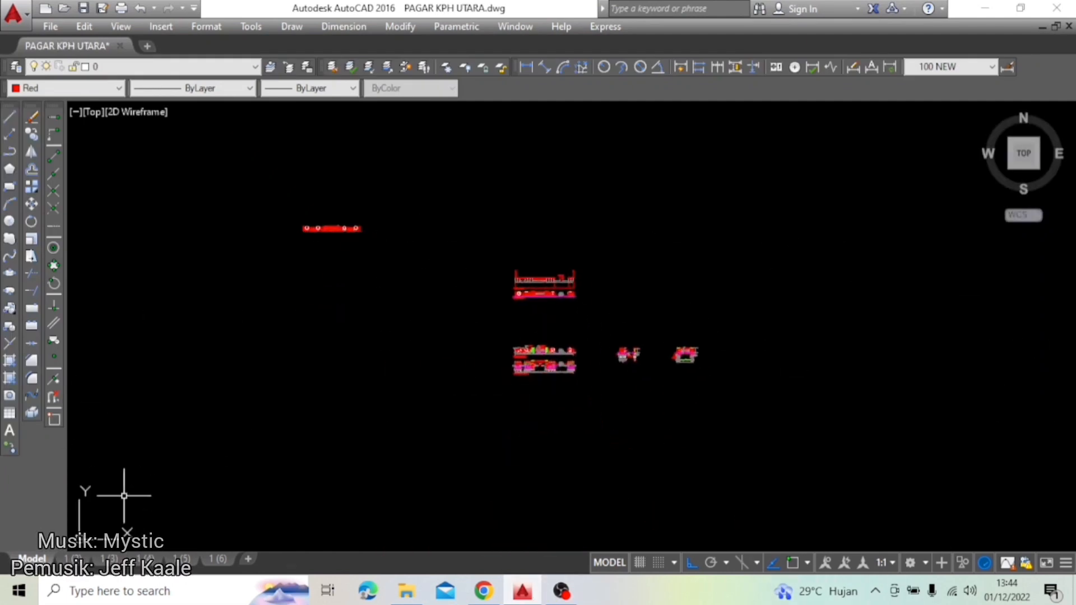
{"action": "middle_click_drag", "start_coordinate": [546, 315], "coordinate": [523, 372]}
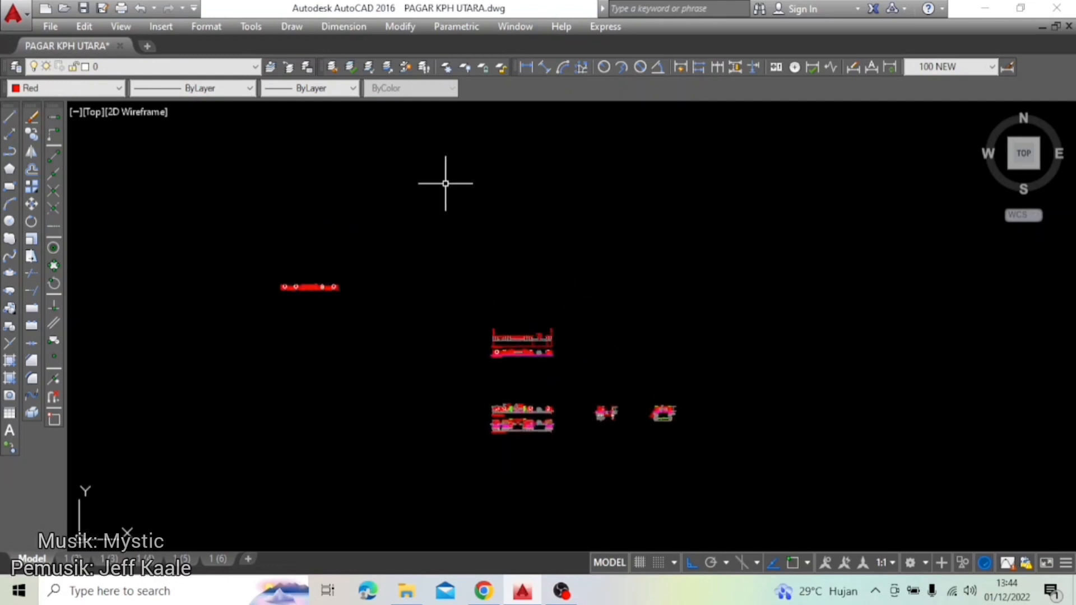
{"action": "middle_click_drag", "start_coordinate": [405, 222], "coordinate": [392, 233]}
{"action": "scroll", "coordinate": [458, 314], "scroll_direction": "up", "scroll_amount": 5}
{"action": "middle_click_drag", "start_coordinate": [458, 313], "coordinate": [456, 310]}
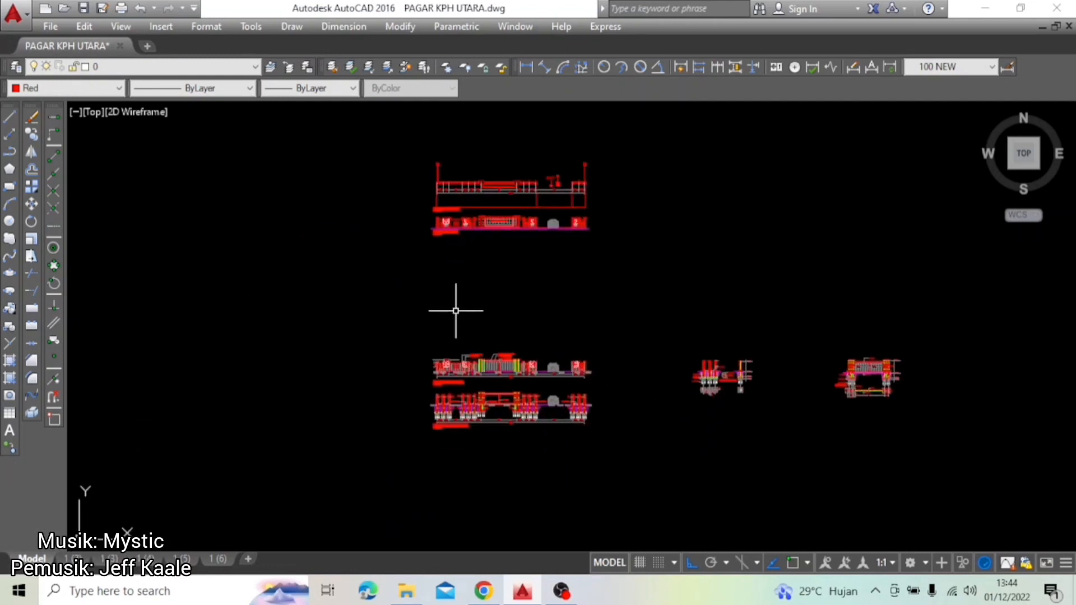
{"action": "mouse_move", "coordinate": [575, 320]}
{"action": "middle_mouse_down"}
{"action": "mouse_move", "coordinate": [436, 320]}
{"action": "mouse_move", "coordinate": [473, 359]}
{"action": "middle_mouse_up"}
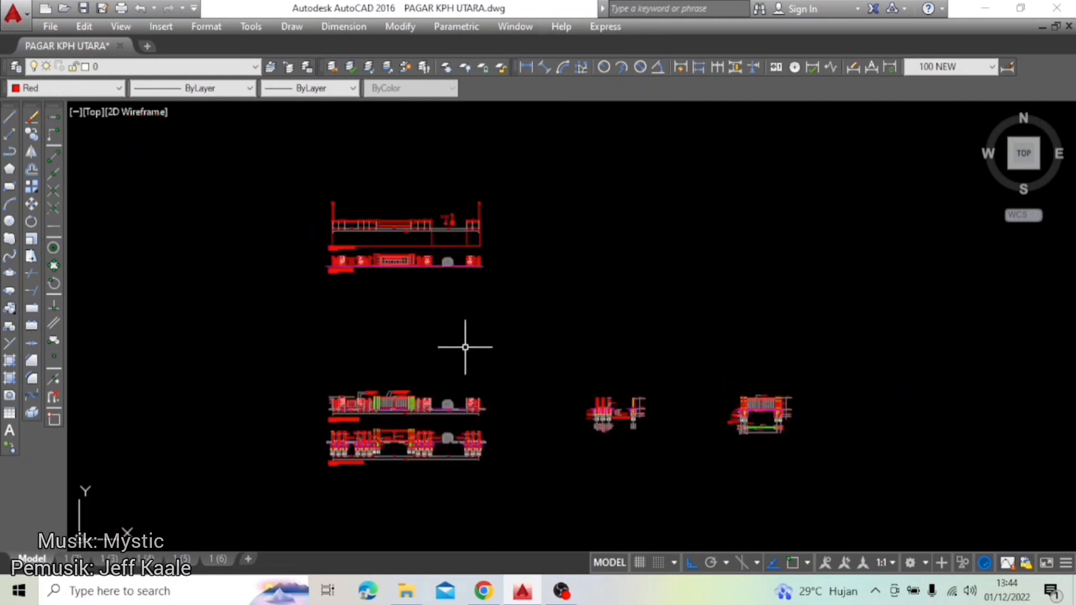
{"action": "mouse_move", "coordinate": [413, 213]}
{"action": "middle_mouse_down"}
{"action": "mouse_move", "coordinate": [428, 230]}
{"action": "mouse_move", "coordinate": [425, 274]}
{"action": "mouse_move", "coordinate": [525, 388]}
{"action": "mouse_move", "coordinate": [542, 393]}
{"action": "middle_mouse_up"}
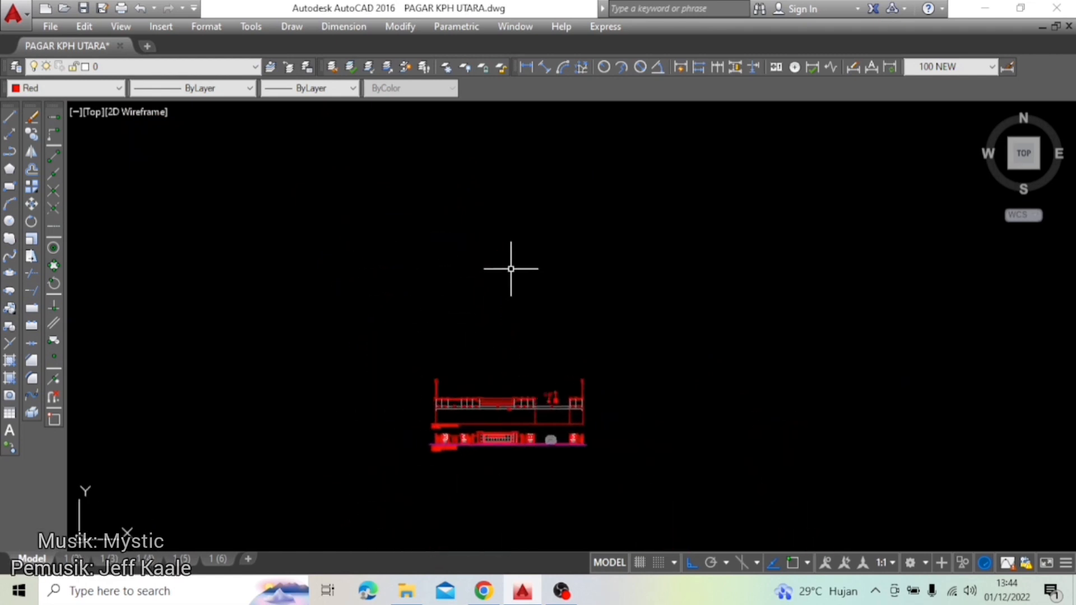
{"action": "middle_click_drag", "start_coordinate": [518, 256], "coordinate": [513, 283]}
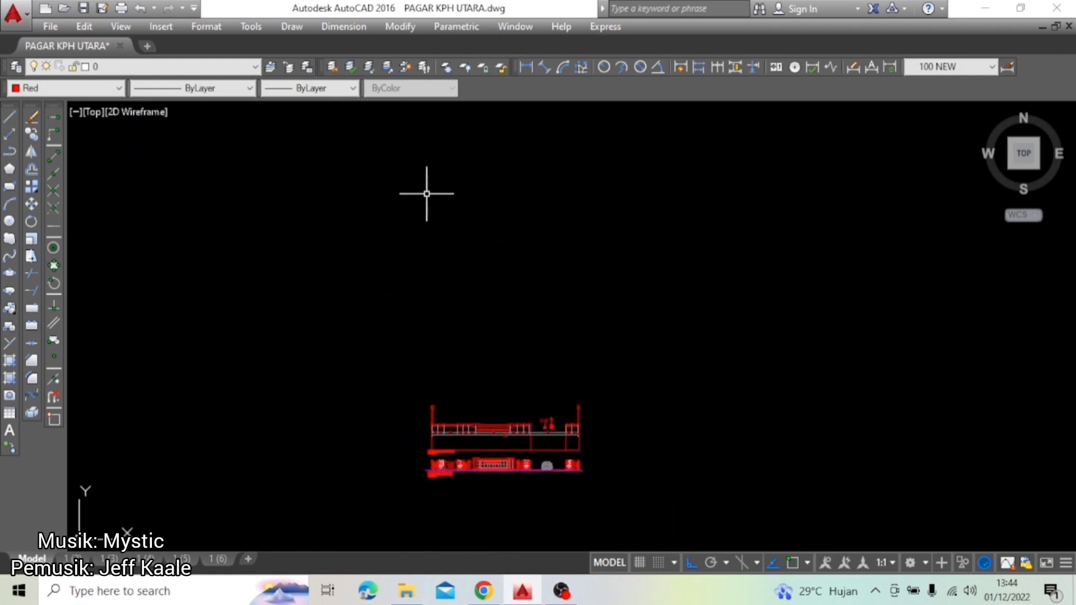
{"action": "scroll", "coordinate": [427, 193], "scroll_direction": "up", "scroll_amount": 1}
{"action": "scroll", "coordinate": [417, 260], "scroll_direction": "down", "scroll_amount": 2}
{"action": "middle_click_drag", "start_coordinate": [555, 355], "coordinate": [560, 203]}
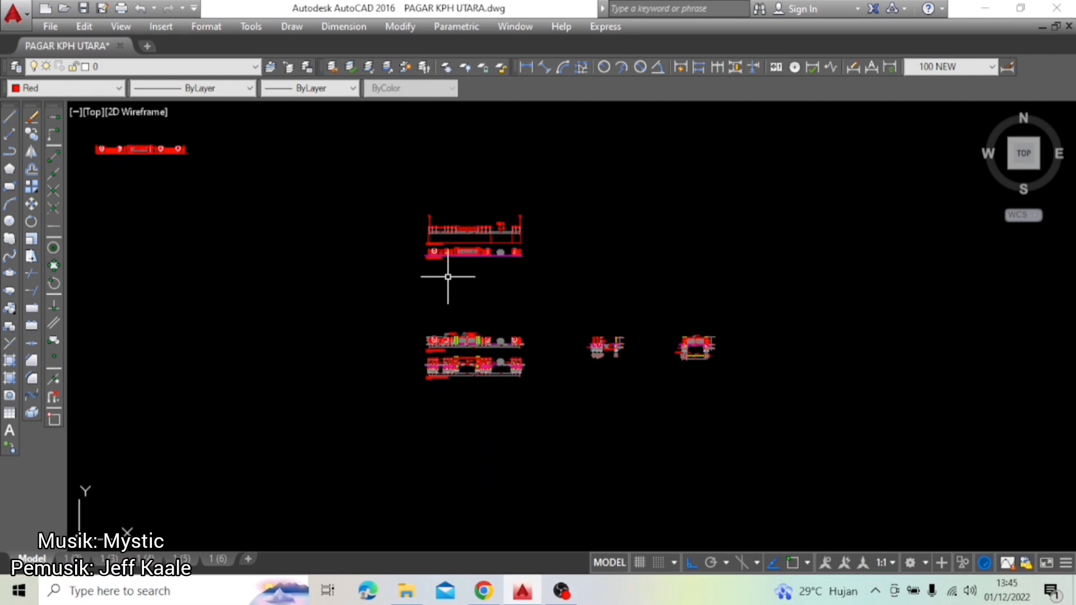
{"action": "mouse_move", "coordinate": [444, 286]}
{"action": "middle_mouse_down"}
{"action": "mouse_move", "coordinate": [442, 308]}
{"action": "mouse_move", "coordinate": [626, 322]}
{"action": "mouse_move", "coordinate": [571, 297]}
{"action": "middle_mouse_up"}
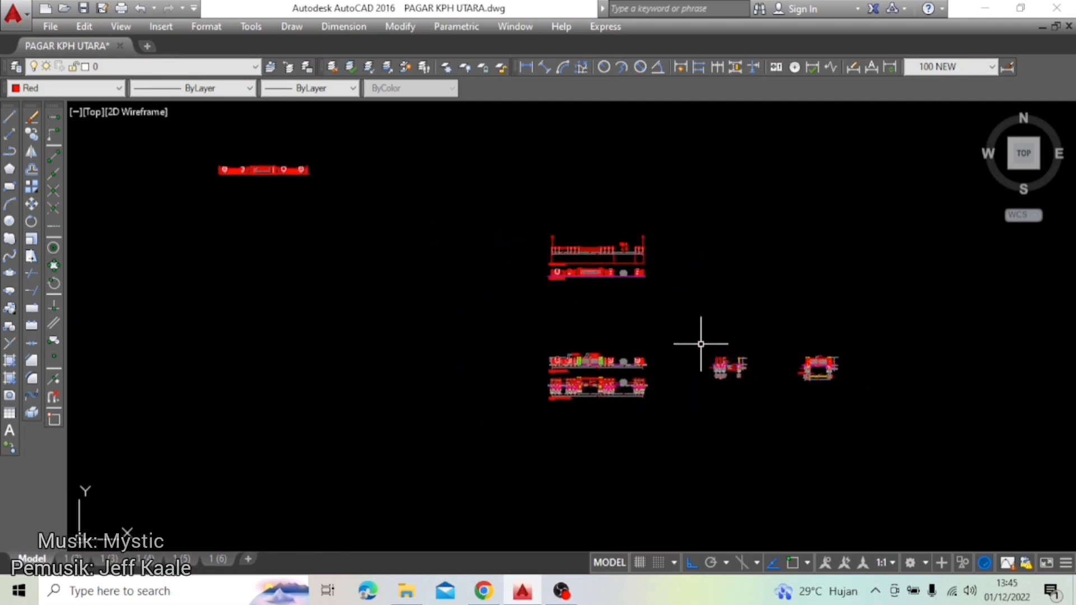
{"action": "middle_click_drag", "start_coordinate": [701, 344], "coordinate": [672, 338]}
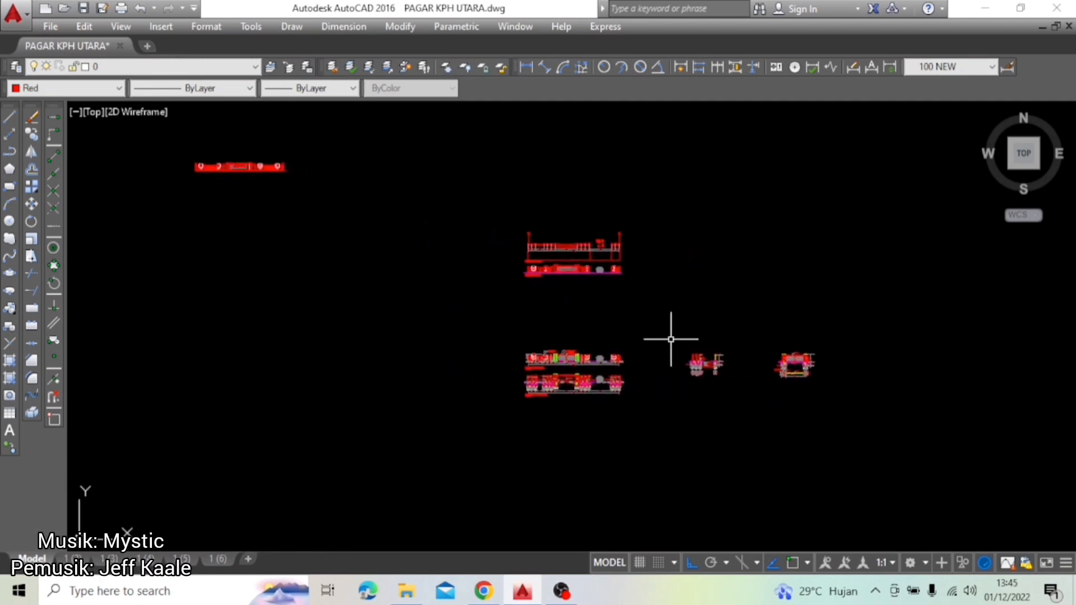
{"action": "left_click", "coordinate": [486, 594]}
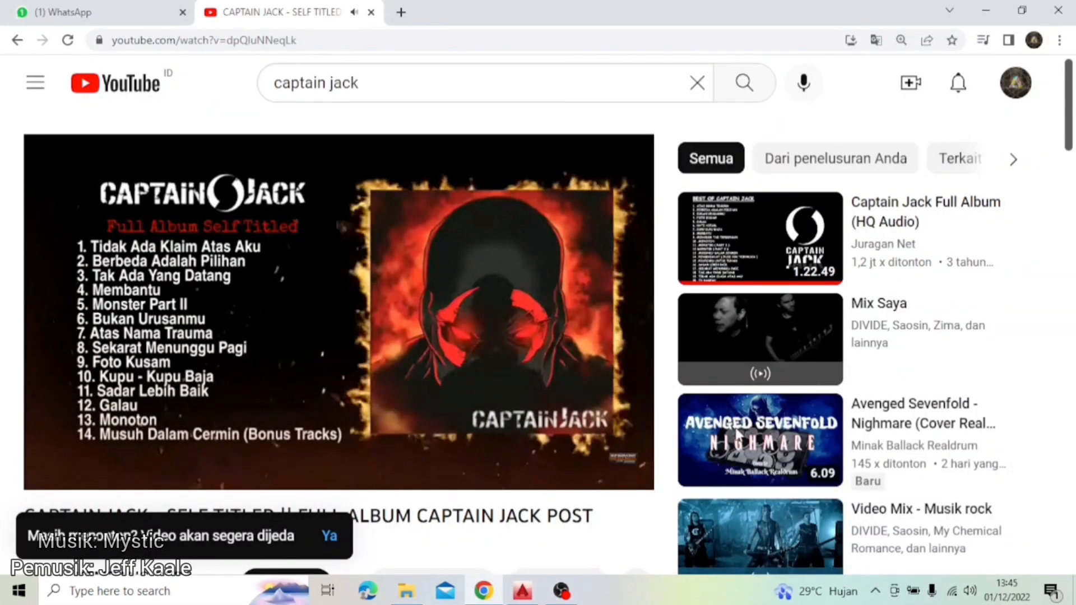
{"action": "scroll", "coordinate": [881, 374], "scroll_direction": "down", "scroll_amount": 5}
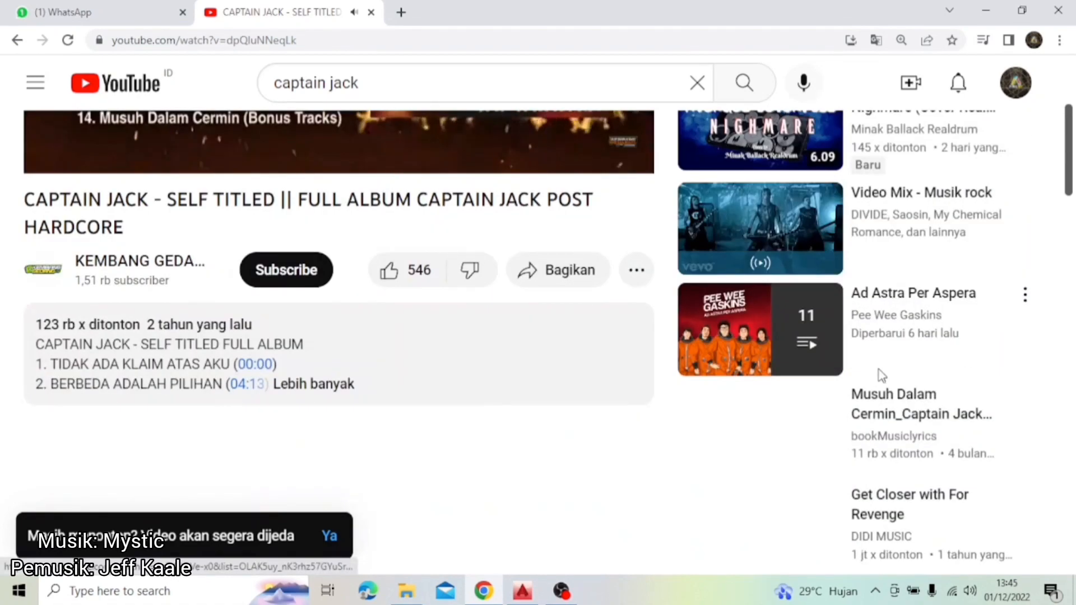
{"action": "scroll", "coordinate": [879, 378], "scroll_direction": "down", "scroll_amount": 1}
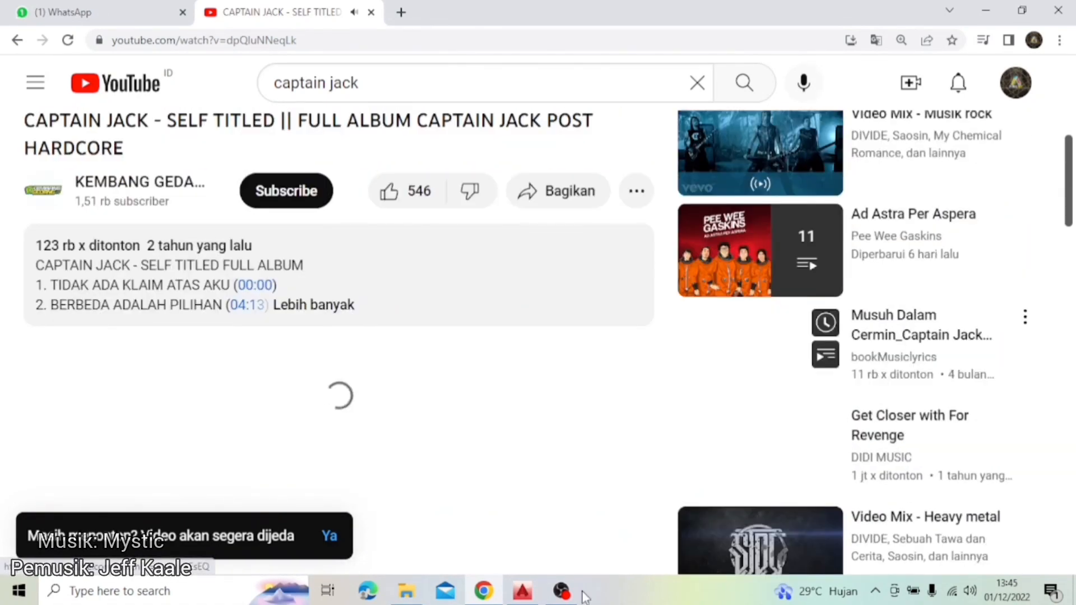
{"action": "left_click", "coordinate": [560, 591]}
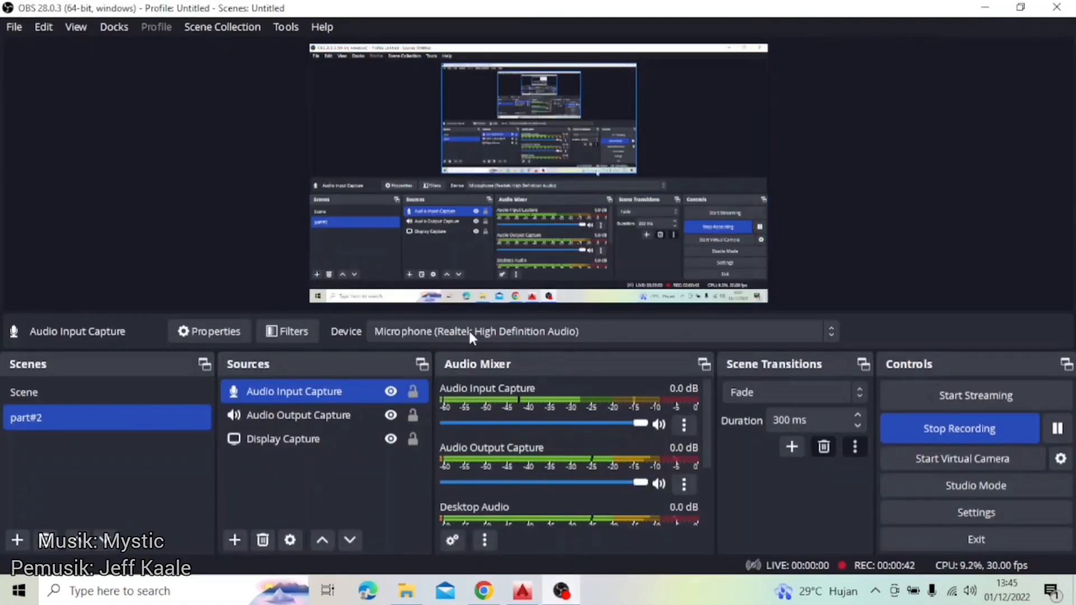
{"action": "left_click", "coordinate": [522, 591]}
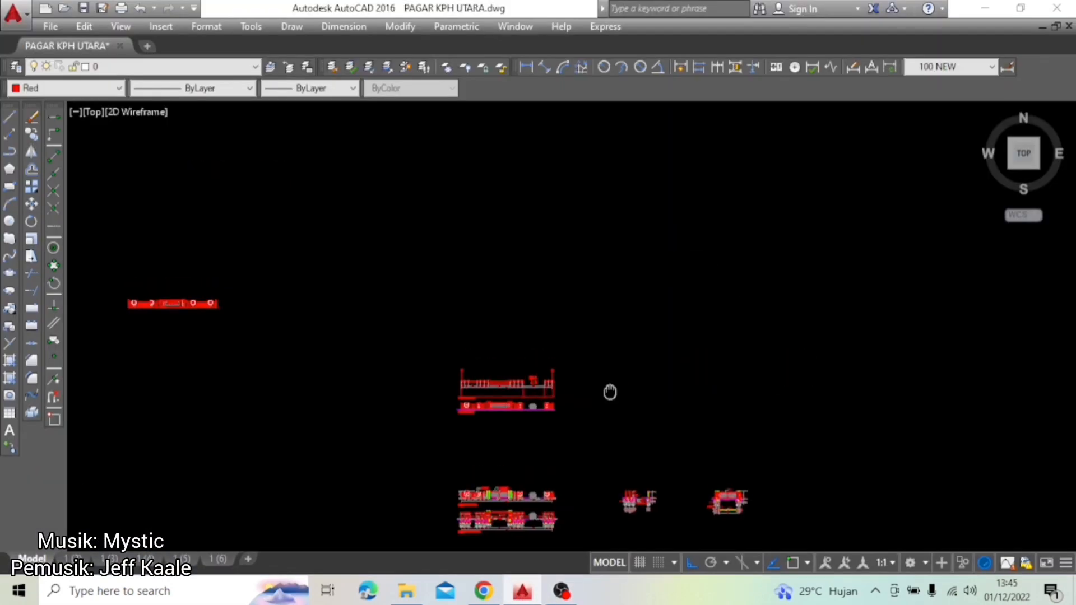
Step: Start a multiline text in the empty area above the fence drawings with the lines "PART#2" and "MATERI"
{"action": "scroll", "coordinate": [442, 223], "scroll_direction": "up", "scroll_amount": 2}
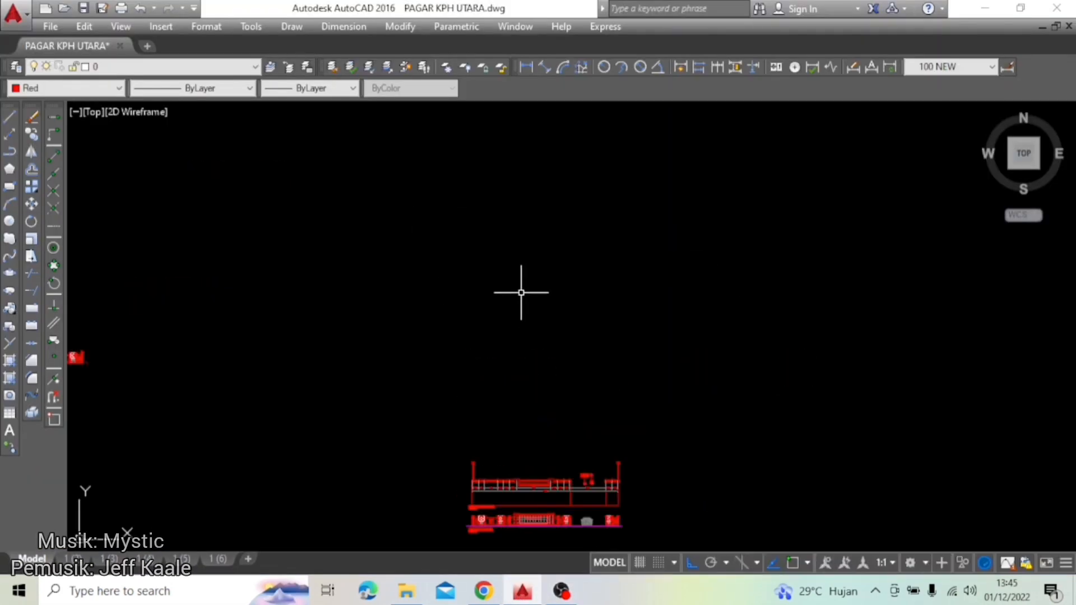
{"action": "type", "text": "t"}
{"action": "key", "text": "Return"}
{"action": "left_click", "coordinate": [491, 213]}
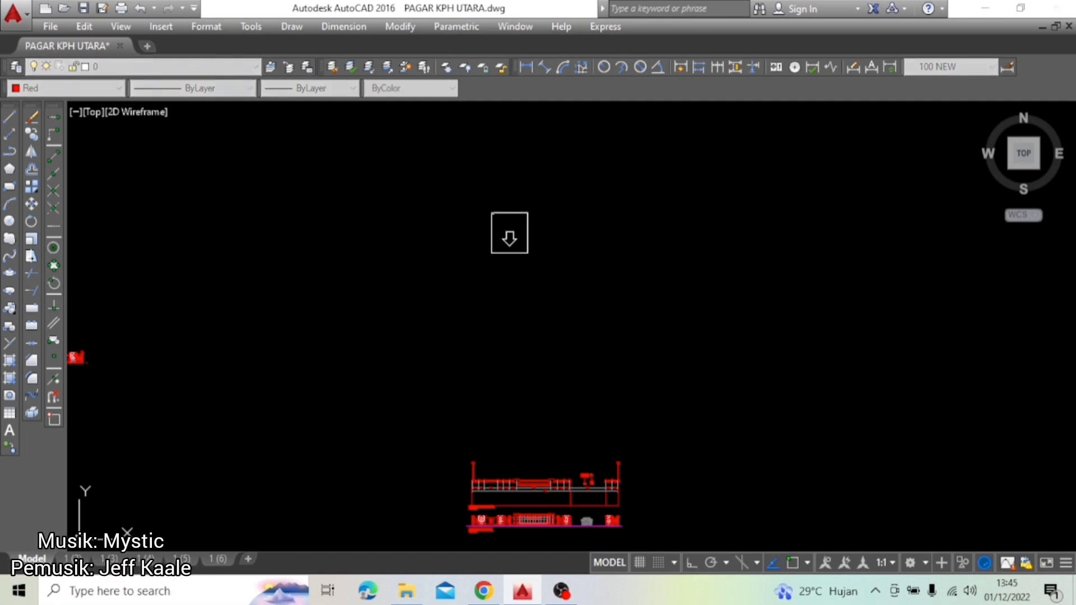
{"action": "left_click", "coordinate": [528, 253]}
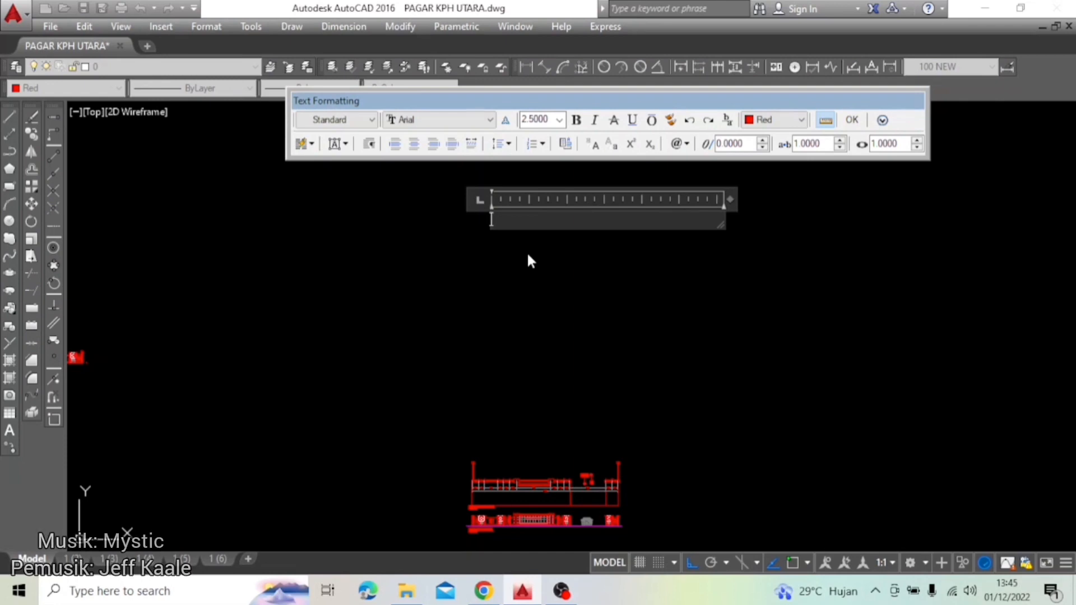
{"action": "type", "text": "PART"}
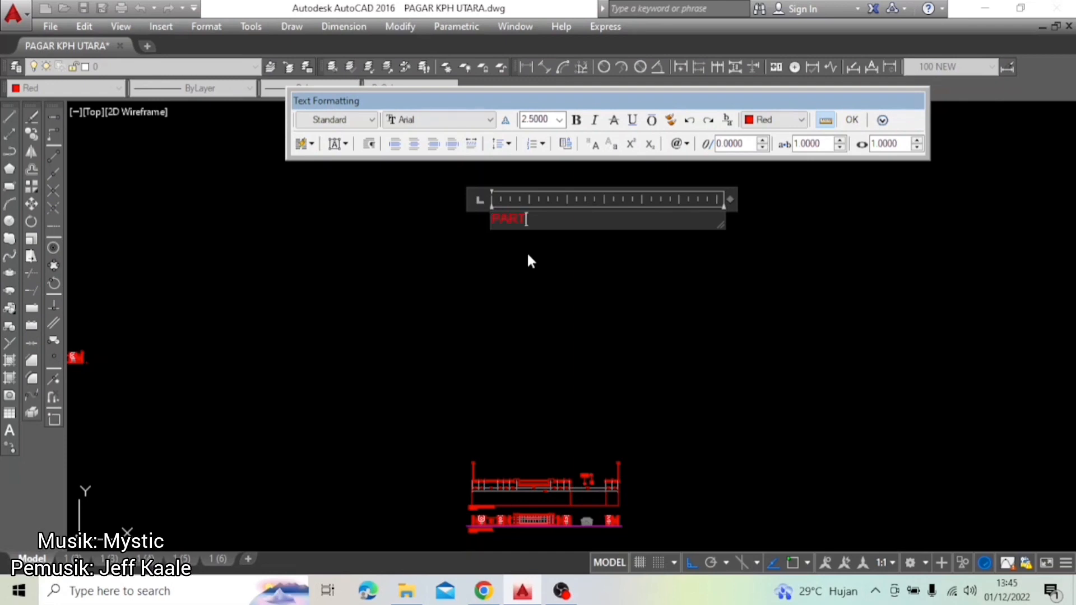
{"action": "type", "text": "A"}
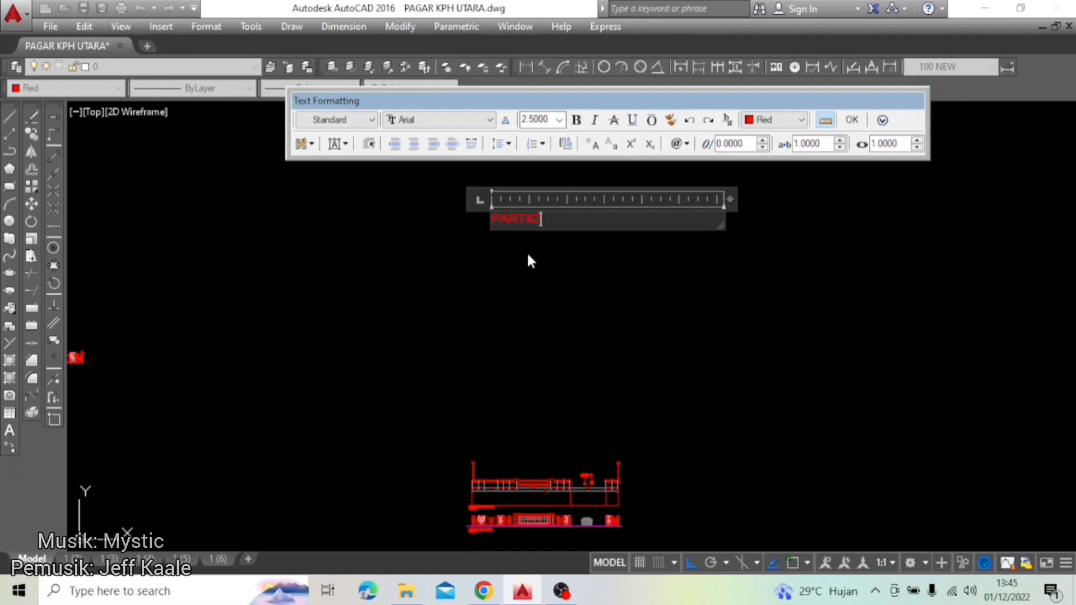
{"action": "type", "text": "2"}
{"action": "key", "text": "Return"}
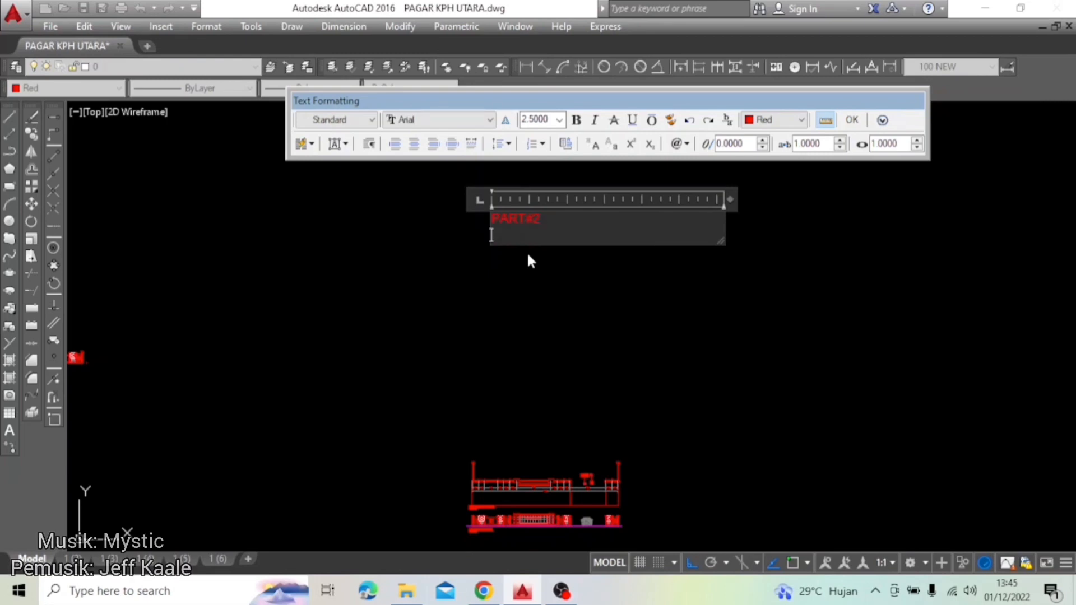
{"action": "type", "text": "MAI"}
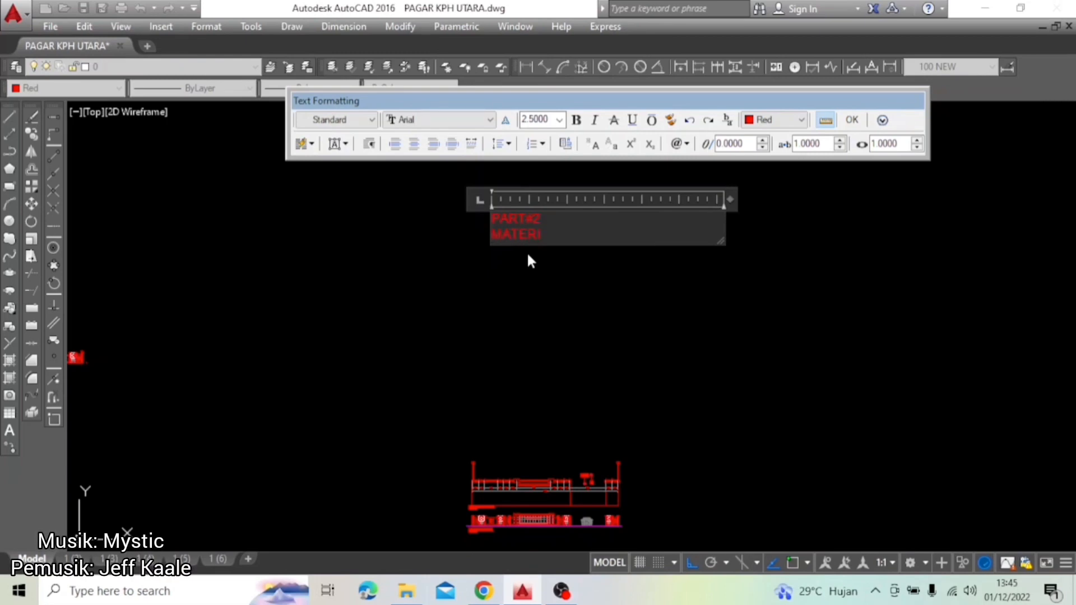
{"action": "type", "text": "ERI"}
Step: Add the line "- CARA MENGATUR FONT NOTASI/KETERANGAN/ UKURAN" and widen the text frame so it fits on one line
{"action": "key", "text": "Return"}
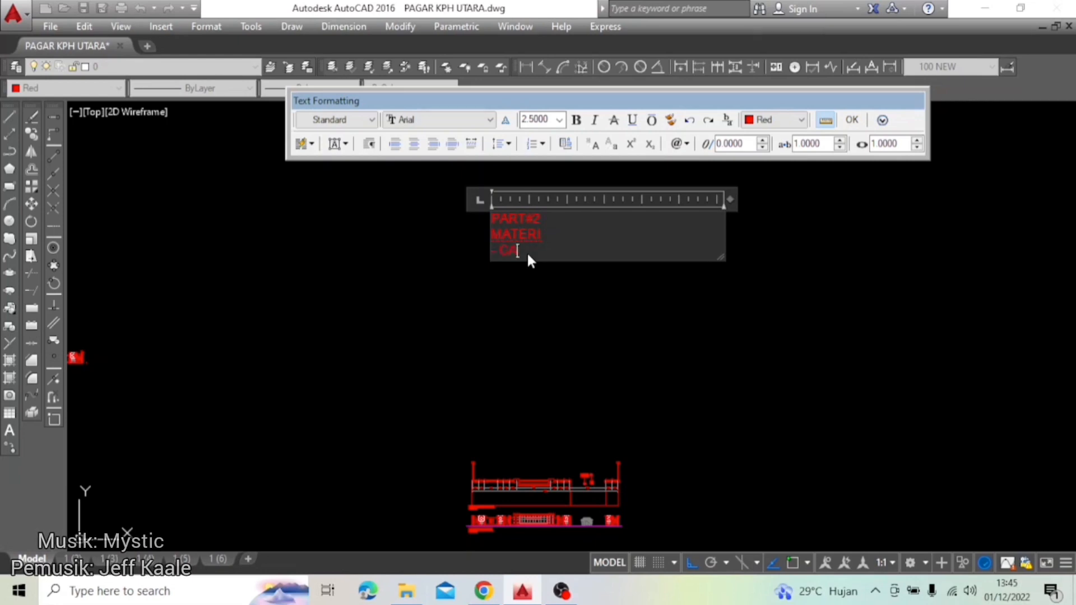
{"action": "type", "text": "- CARA MENGATUR FONT"}
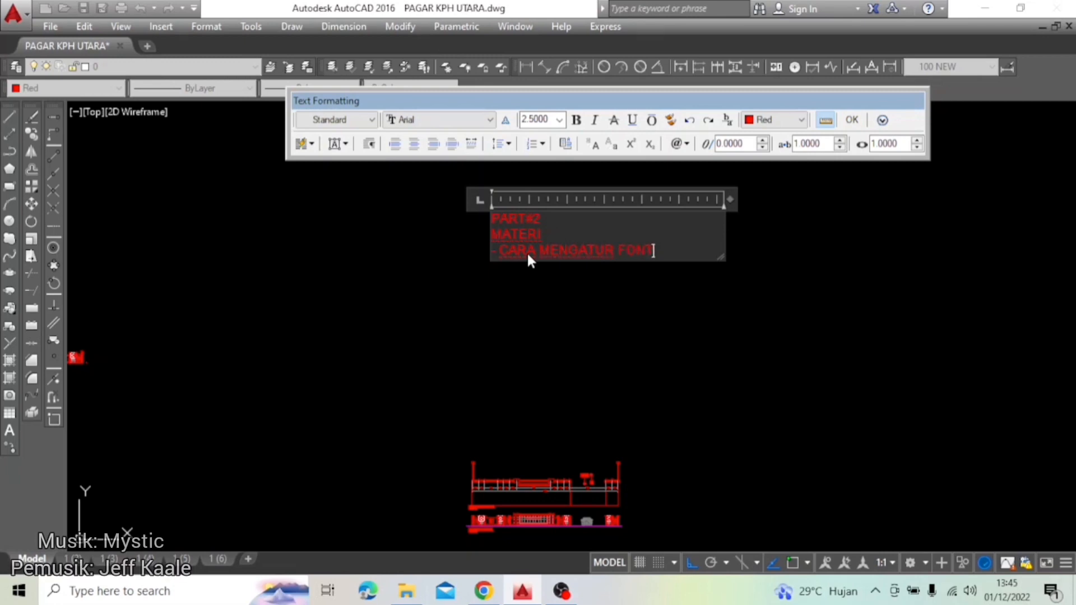
{"action": "type", "text": " NOTASI/ KETERA"}
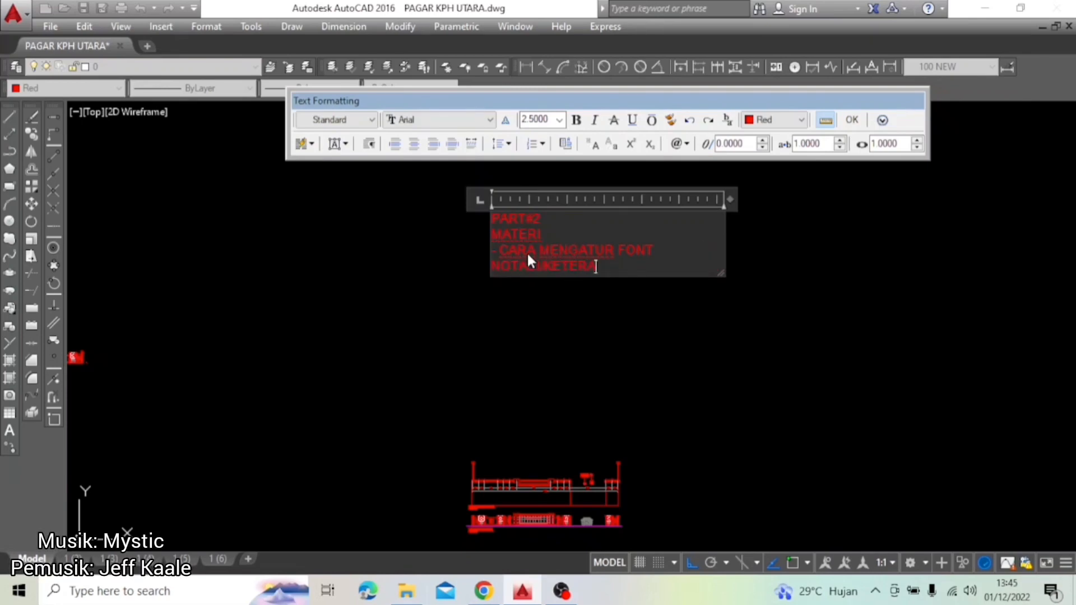
{"action": "type", "text": "NGAN/ UKURAN"}
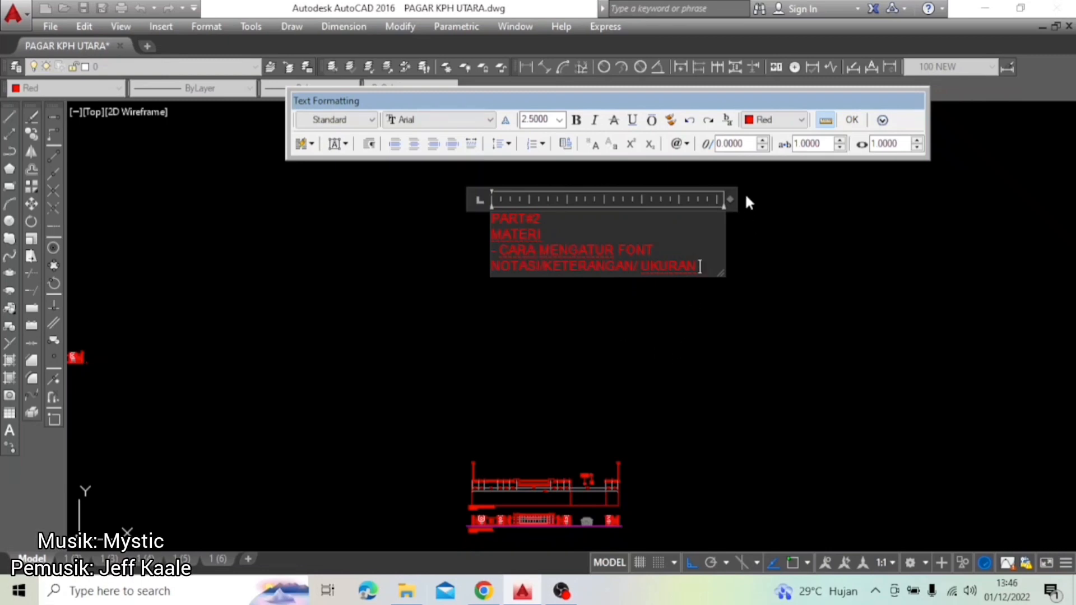
{"action": "left_click_drag", "start_coordinate": [729, 199], "coordinate": [896, 200]}
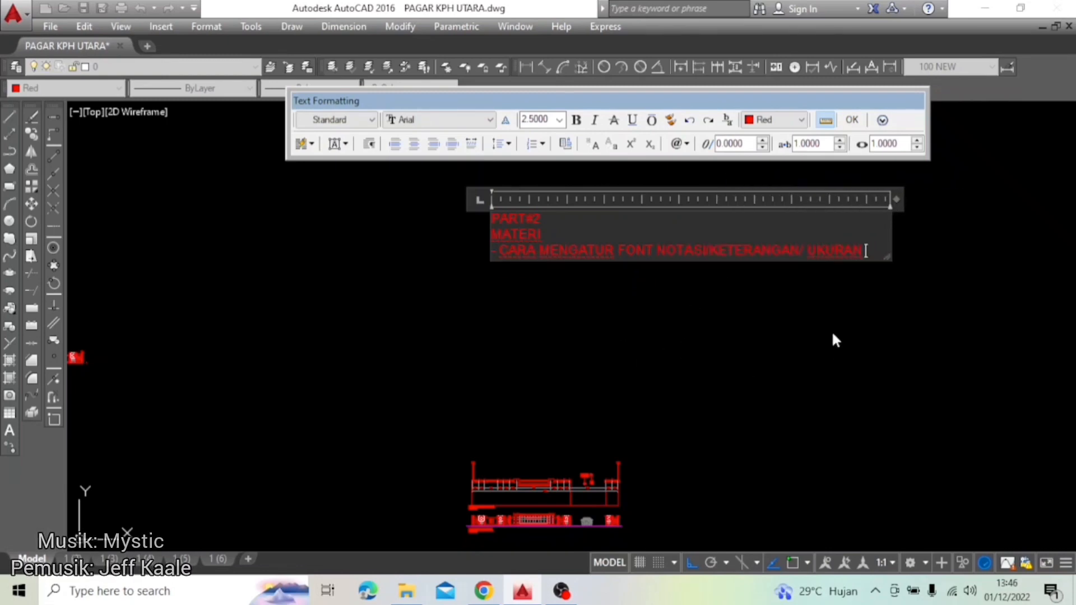
Step: Add the second list line "- CARA MENGATUR AUTOSAVE FILE AUTOCAD" to the multiline text
{"action": "key", "text": "Return"}
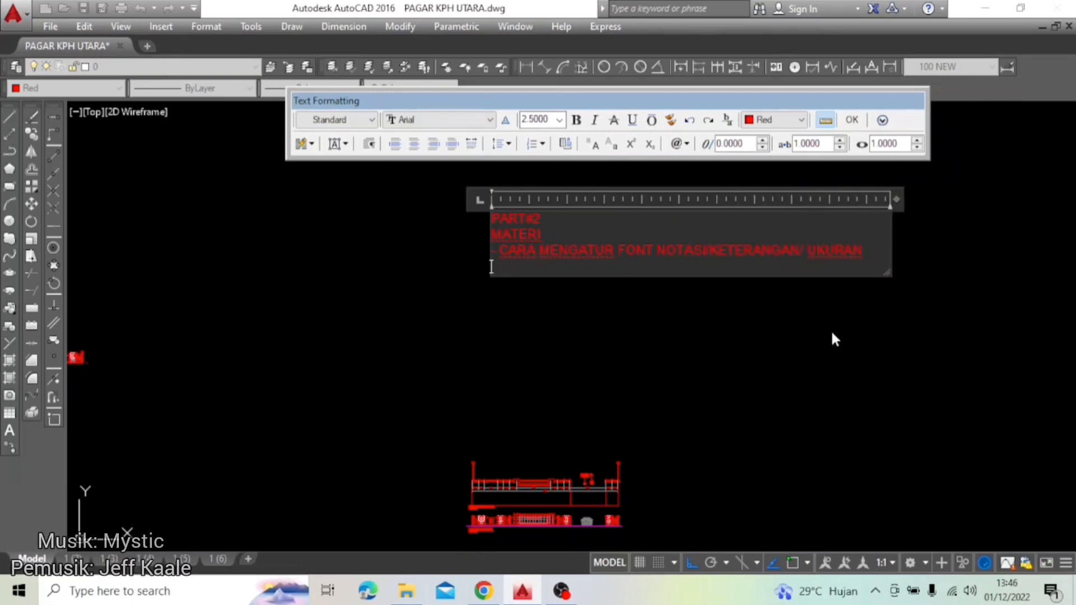
{"action": "type", "text": "- "}
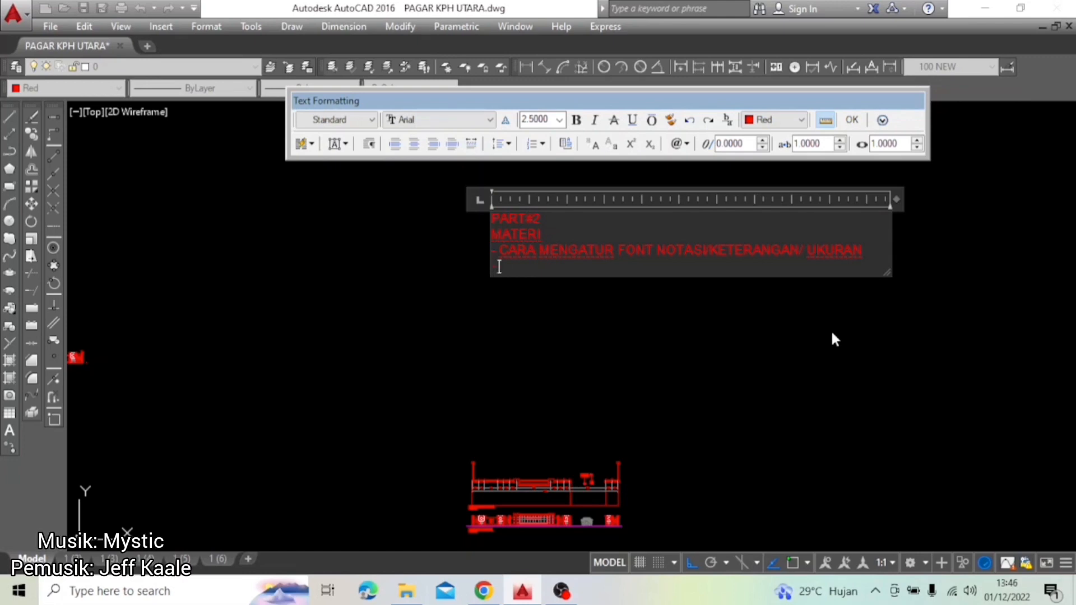
{"action": "type", "text": "CARA"}
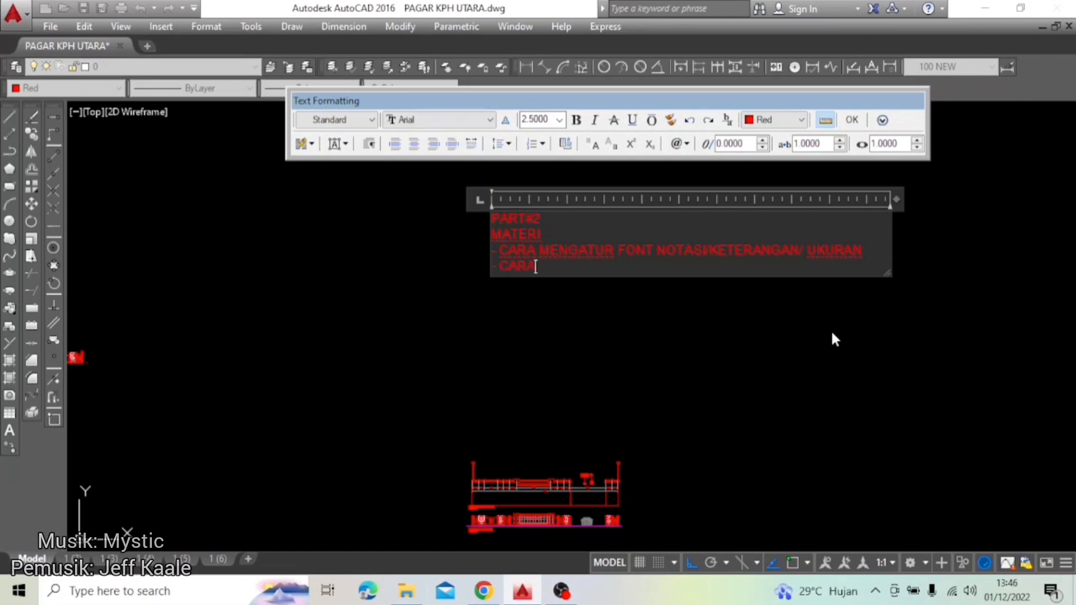
{"action": "type", "text": " MENGATUR"}
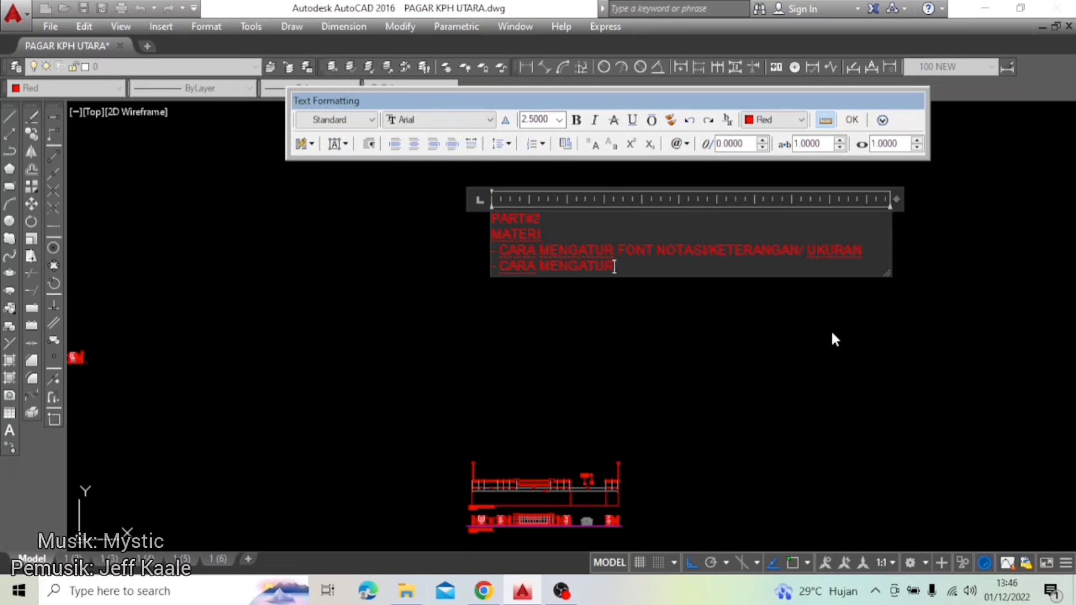
{"action": "type", "text": " AUT"}
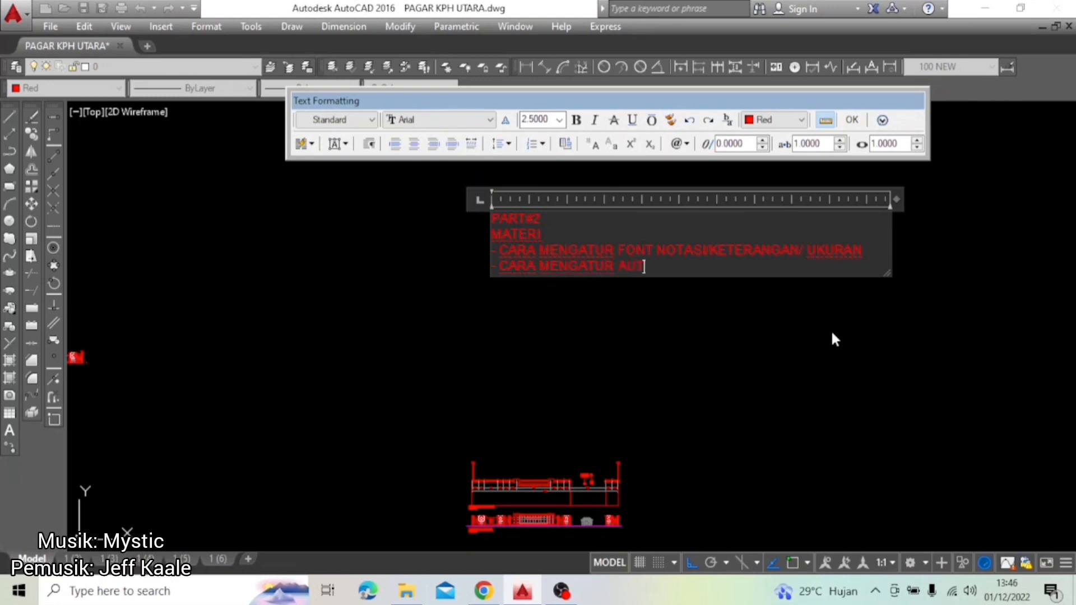
{"action": "type", "text": "OSAVE "}
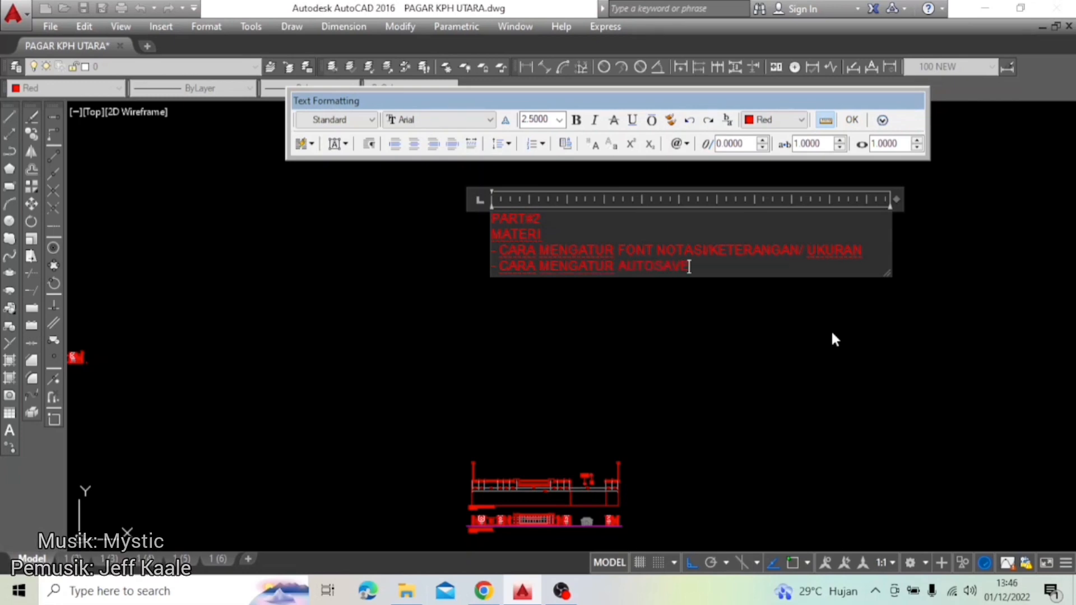
{"action": "type", "text": "FILE AUTOCAD"}
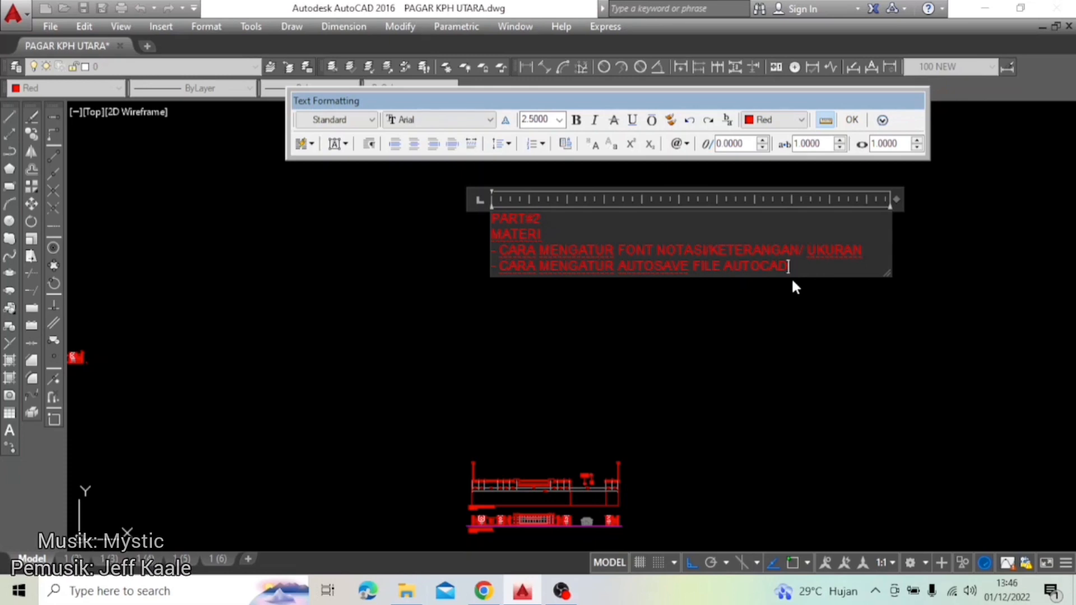
Step: Add the third list line "-MEMBUAT PENGATURAN ENTER PADA MOUSE YANG KITA GUNAKAN" and widen the text frame so it fits on one line
{"action": "key", "text": "Return"}
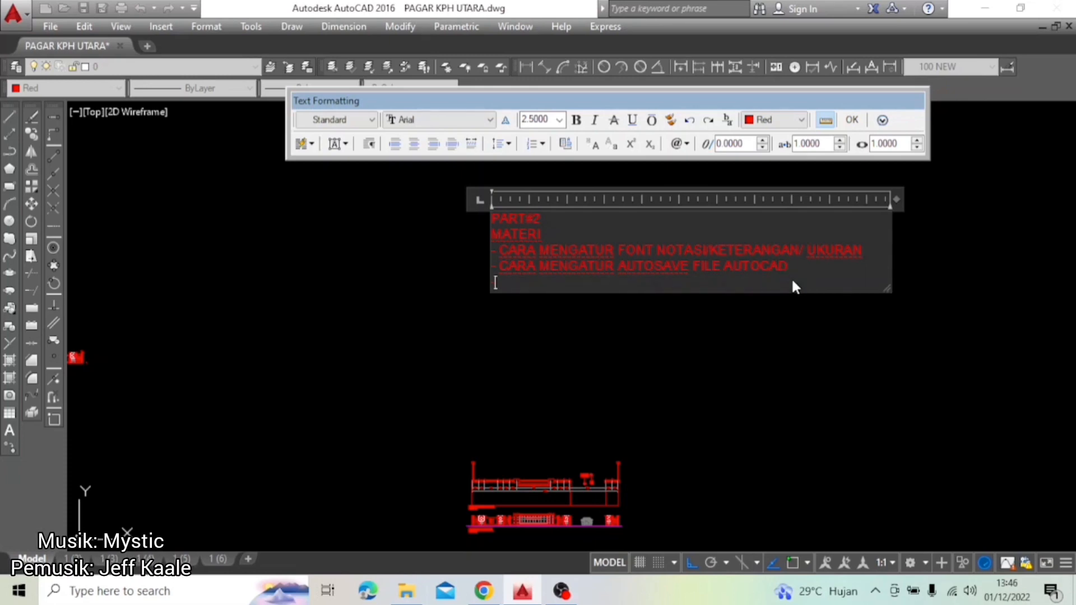
{"action": "type", "text": "-MEMBUAT "}
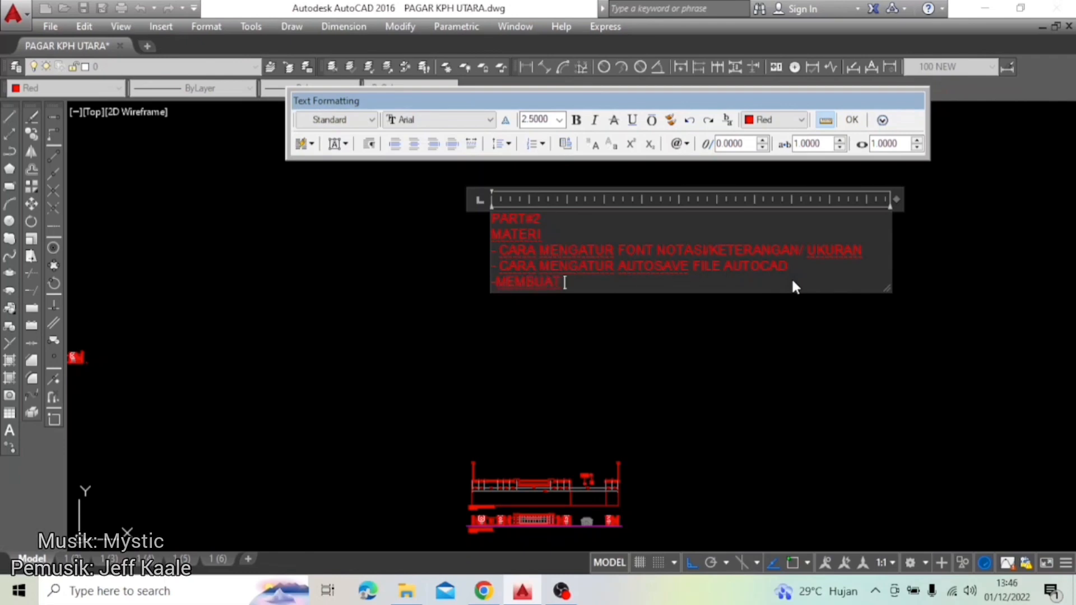
{"action": "type", "text": "PENGATURA"}
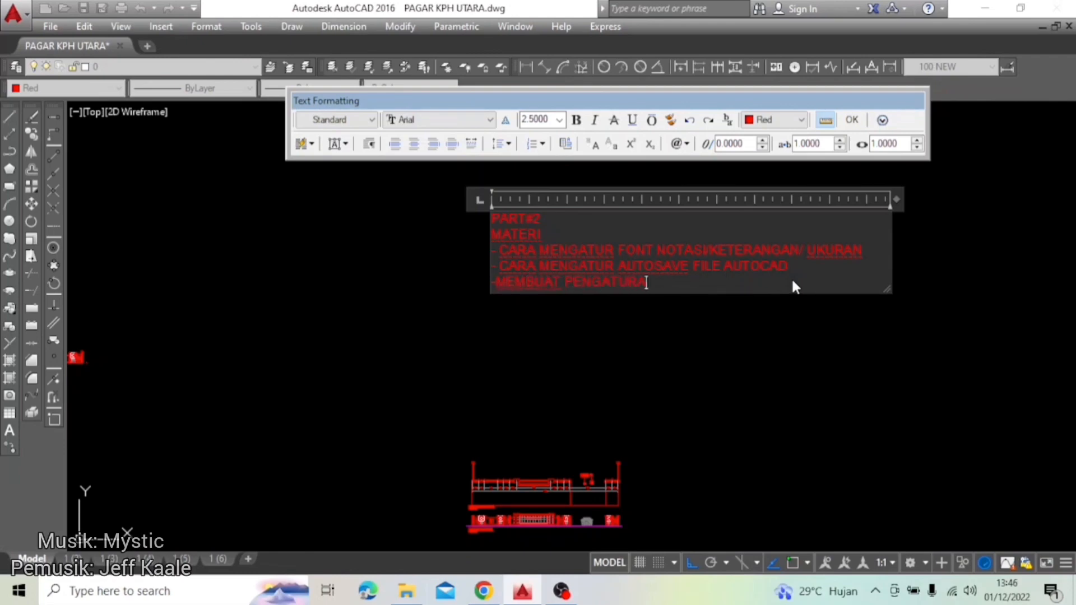
{"action": "type", "text": "N ENTE"}
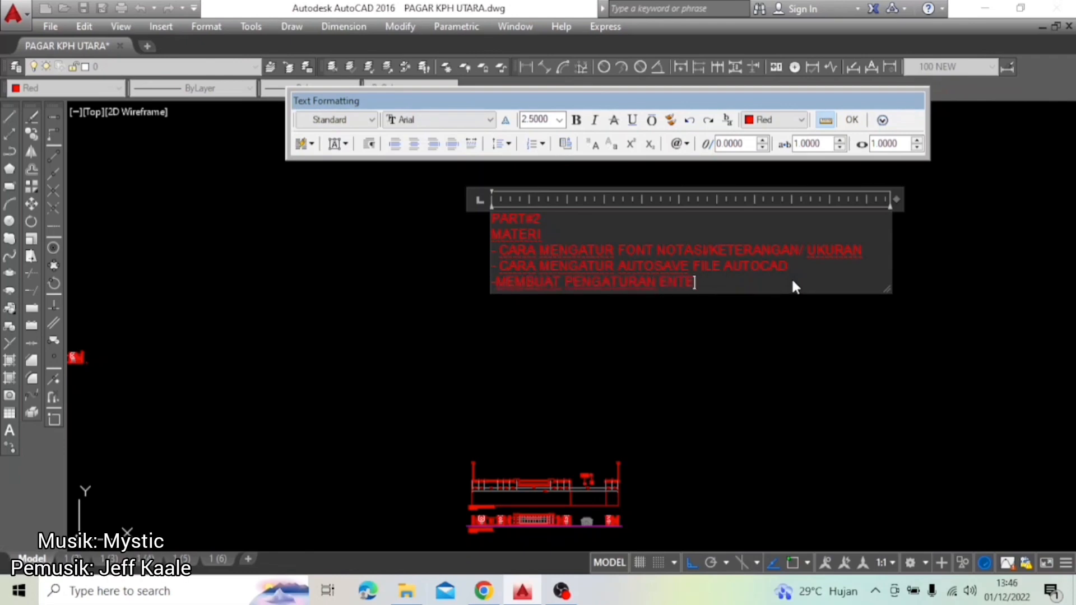
{"action": "type", "text": "R PADA"}
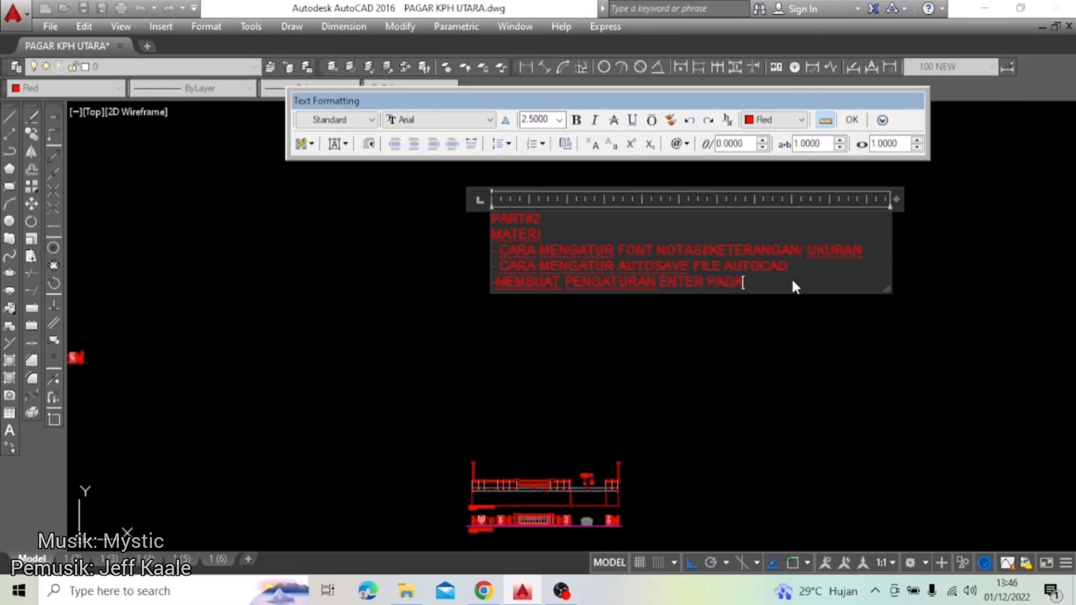
{"action": "type", "text": " MA"}
{"action": "type", "text": "USE YANG KITA GUNAKAN"}
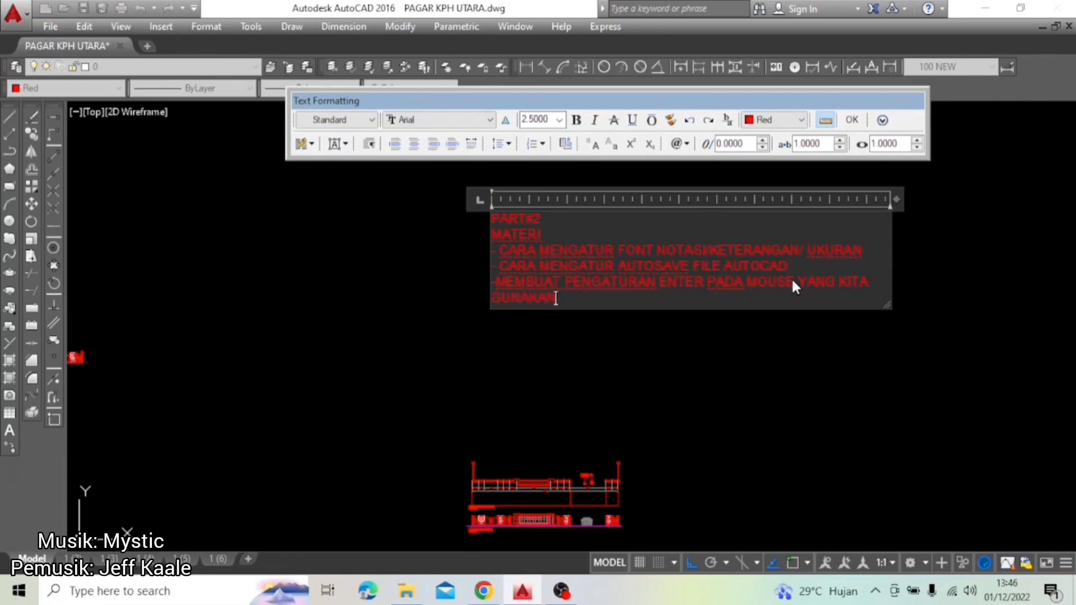
{"action": "left_click_drag", "start_coordinate": [897, 198], "coordinate": [962, 211]}
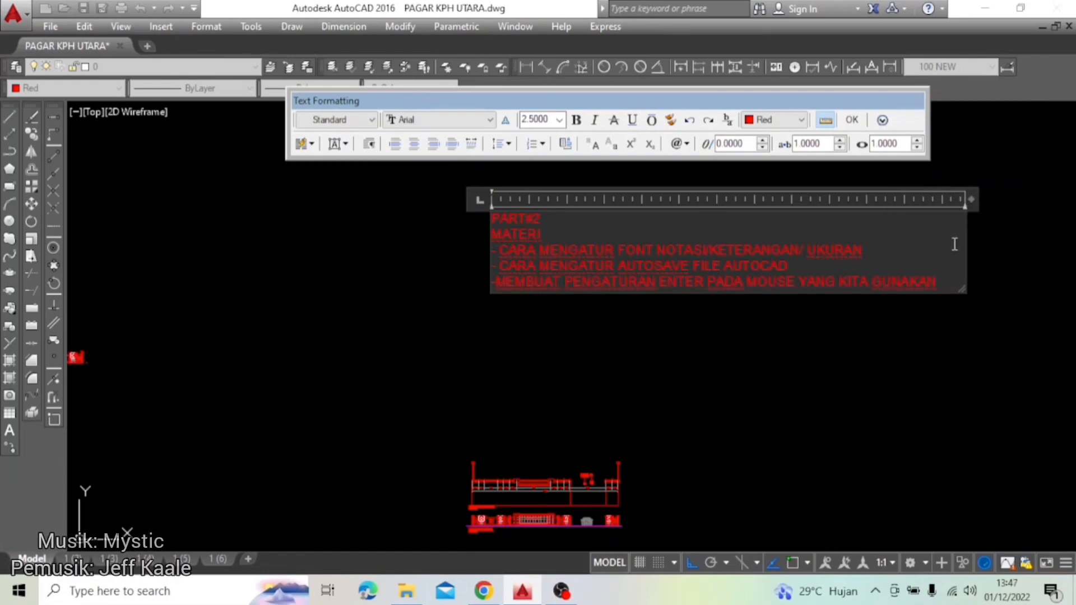
Step: Make the list line about font, notation and dimension settings bold and finish the multiline text
{"action": "scroll", "coordinate": [953, 241], "scroll_direction": "up", "scroll_amount": 2}
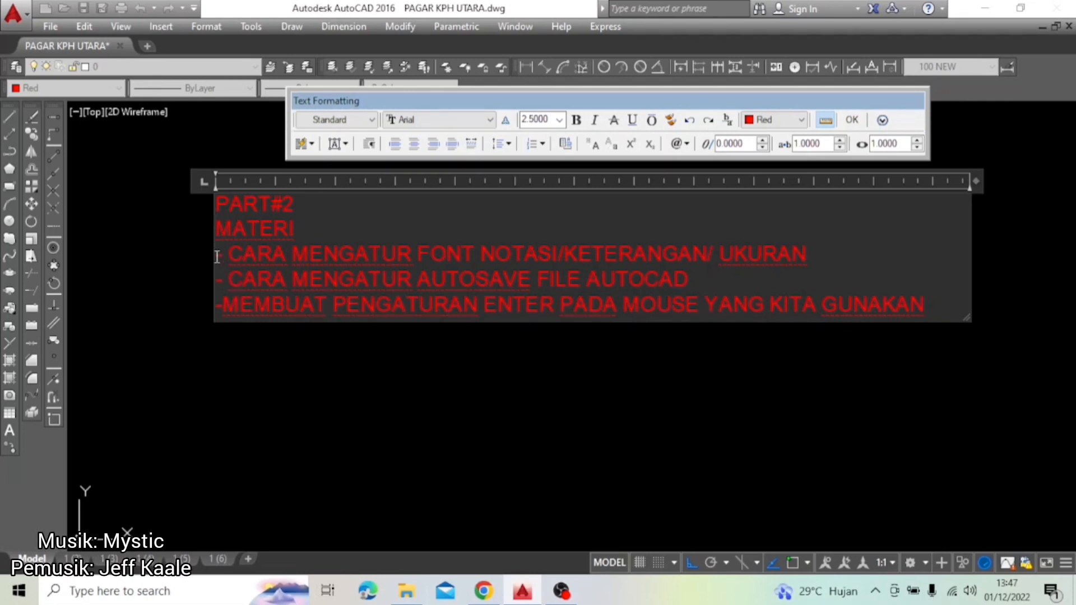
{"action": "left_click_drag", "start_coordinate": [215, 255], "coordinate": [838, 254]}
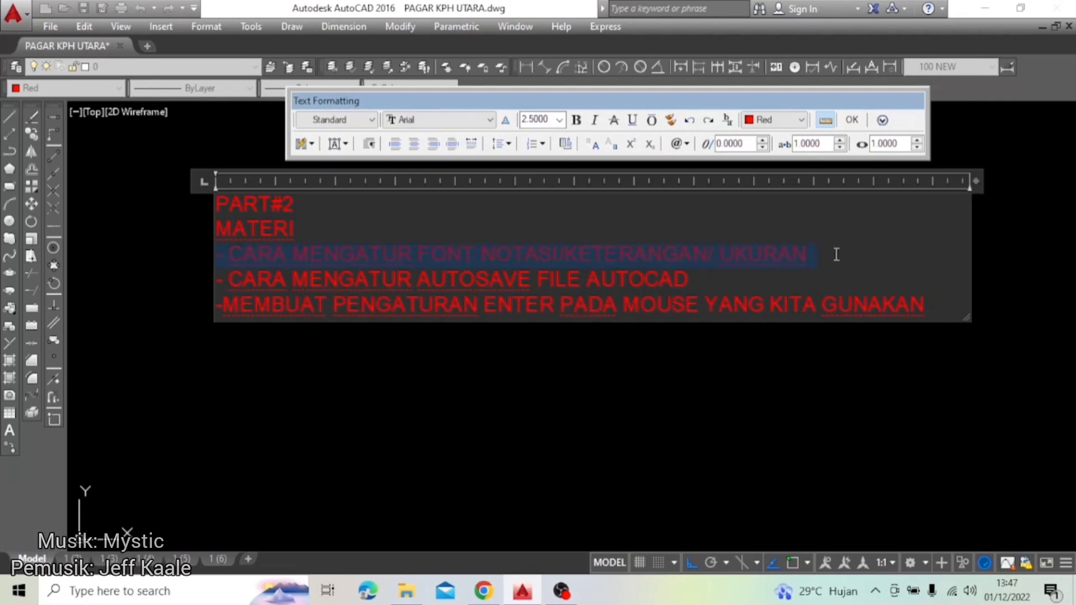
{"action": "left_click", "coordinate": [335, 388]}
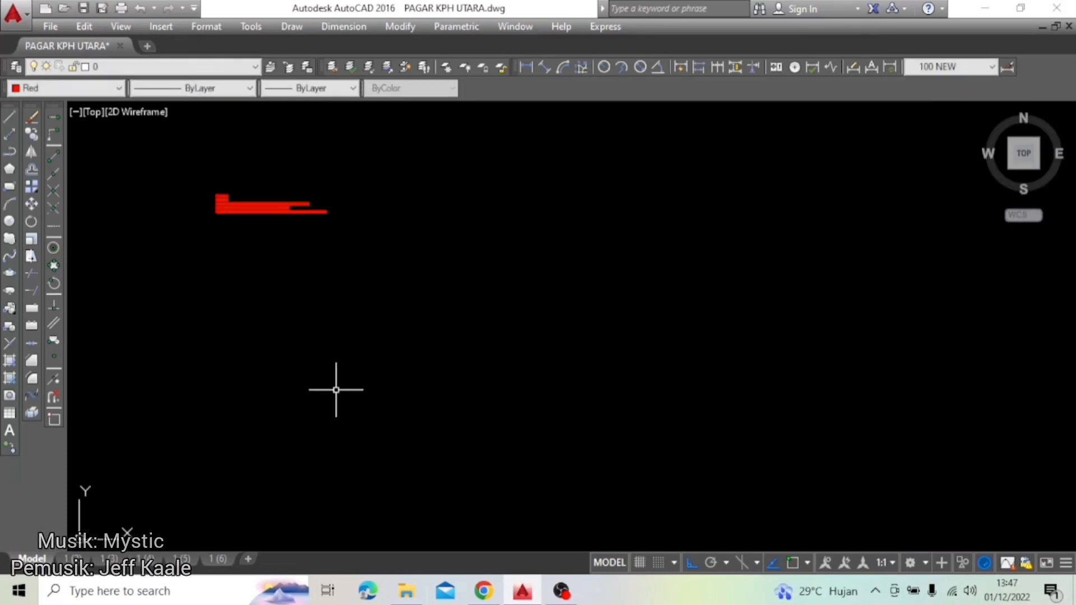
{"action": "scroll", "coordinate": [191, 172], "scroll_direction": "up", "scroll_amount": 4}
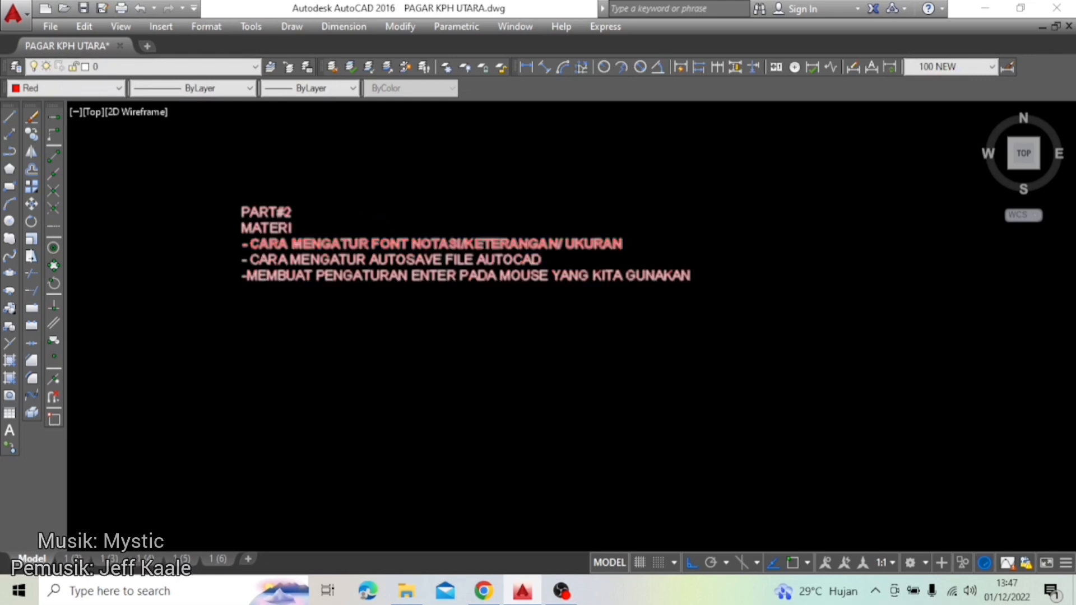
{"action": "scroll", "coordinate": [284, 269], "scroll_direction": "up", "scroll_amount": 2}
{"action": "scroll", "coordinate": [269, 269], "scroll_direction": "down", "scroll_amount": 2}
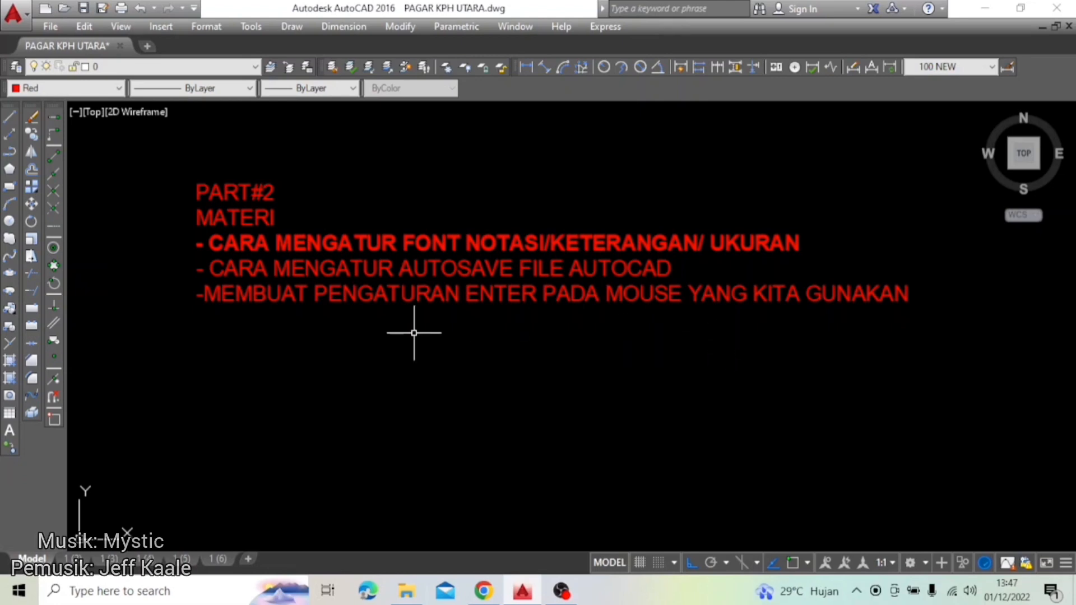
Step: Open the style overrides of dimension style 100 NEW for modification and examine the fit, arrow and text settings, including the text colour choices
{"action": "type", "text": "D"}
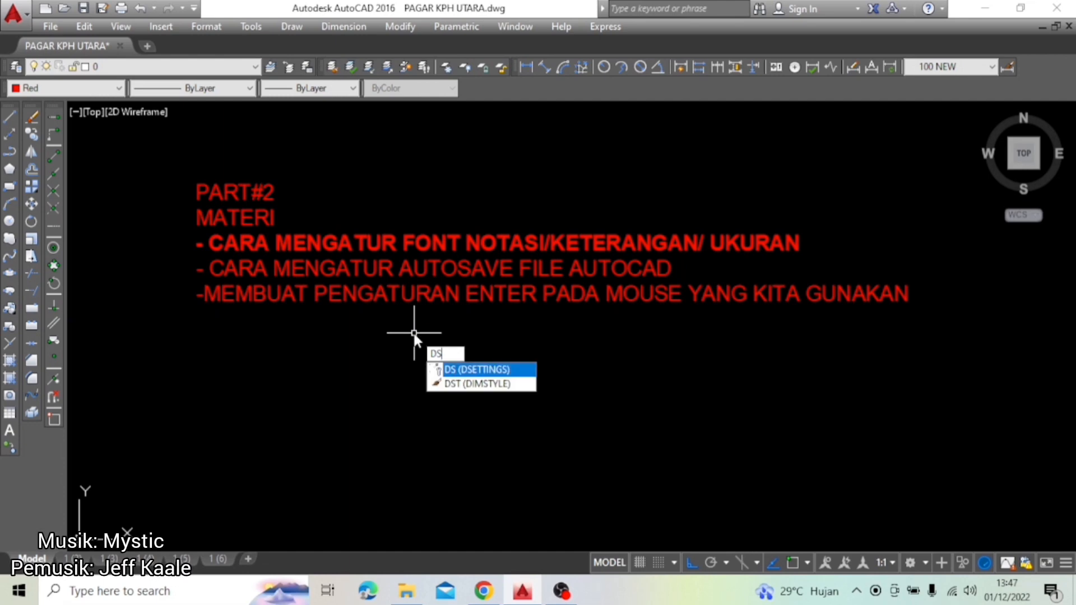
{"action": "type", "text": "S"}
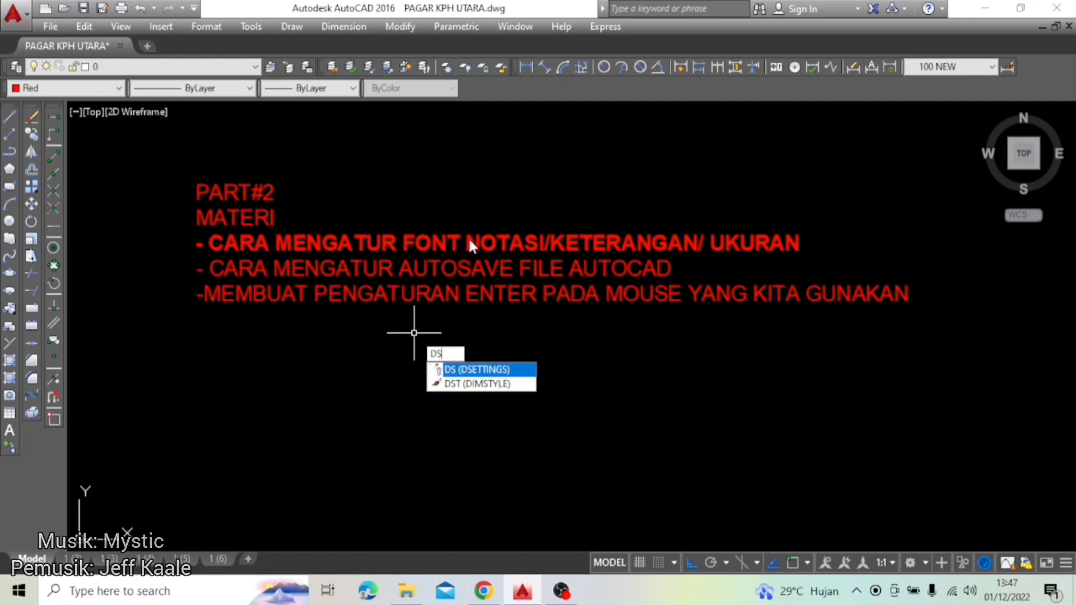
{"action": "type", "text": "T"}
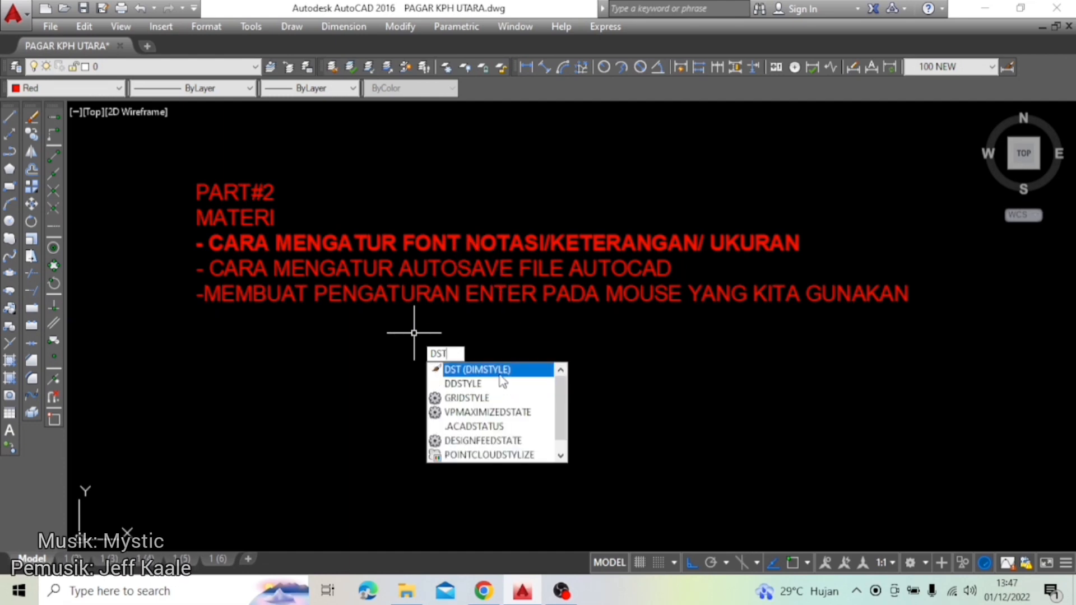
{"action": "key", "text": "Return"}
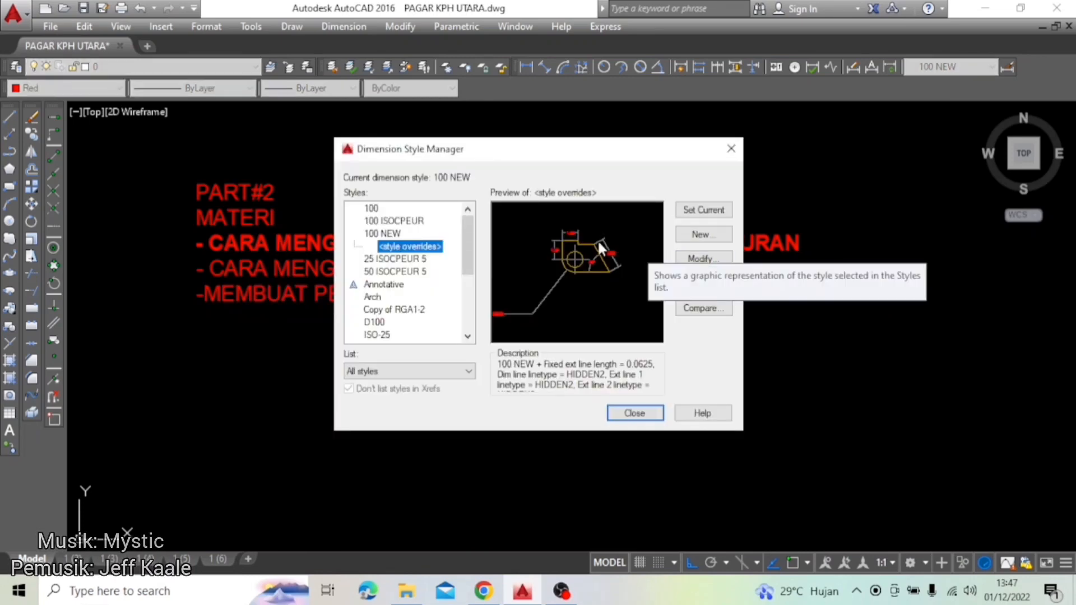
{"action": "left_click", "coordinate": [718, 262]}
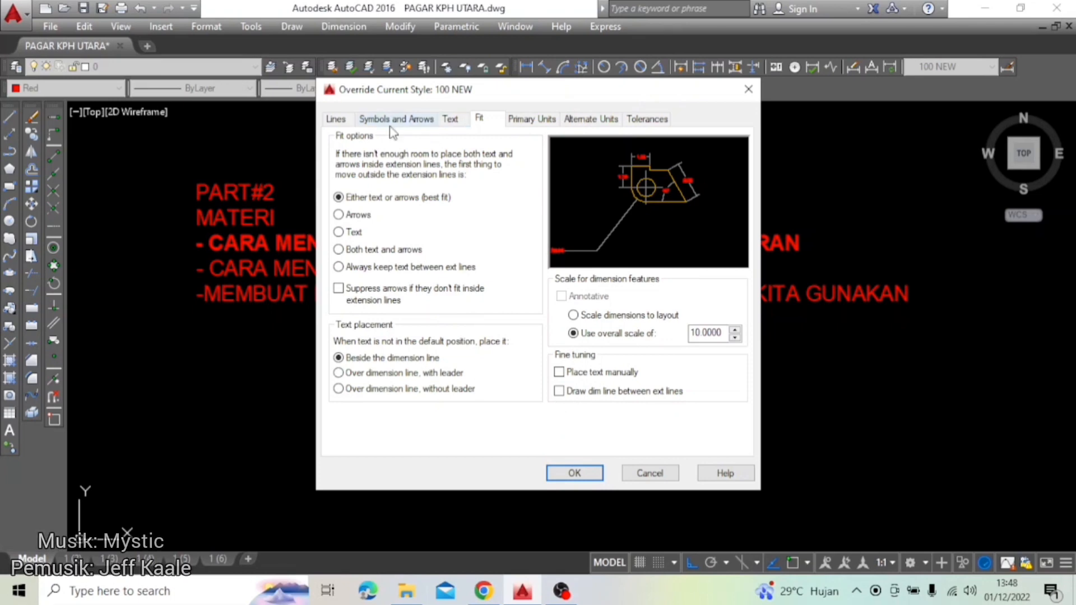
{"action": "left_click", "coordinate": [374, 125]}
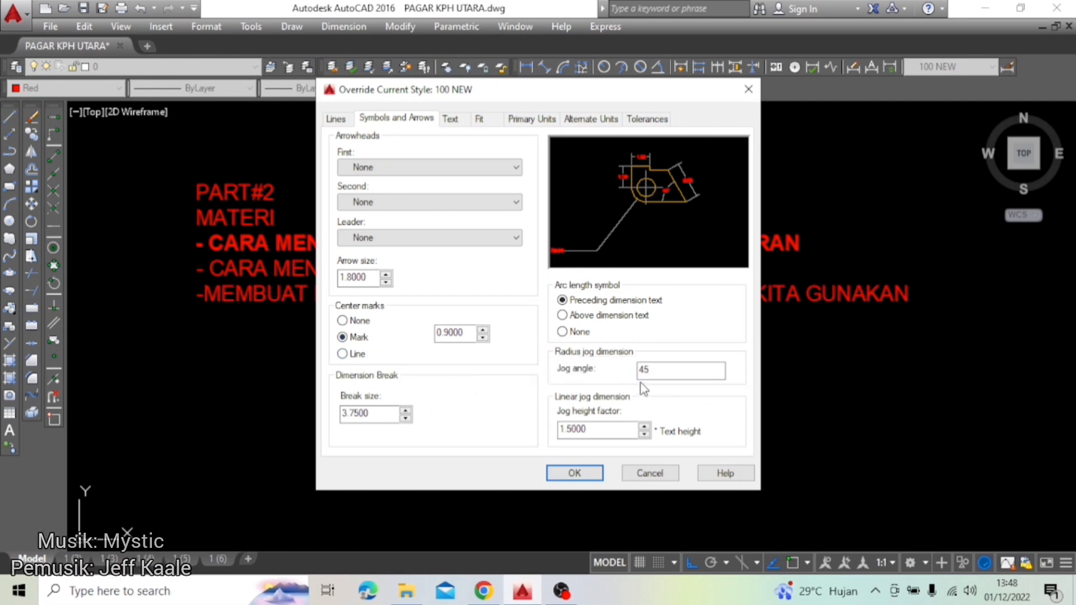
{"action": "left_click", "coordinate": [462, 124]}
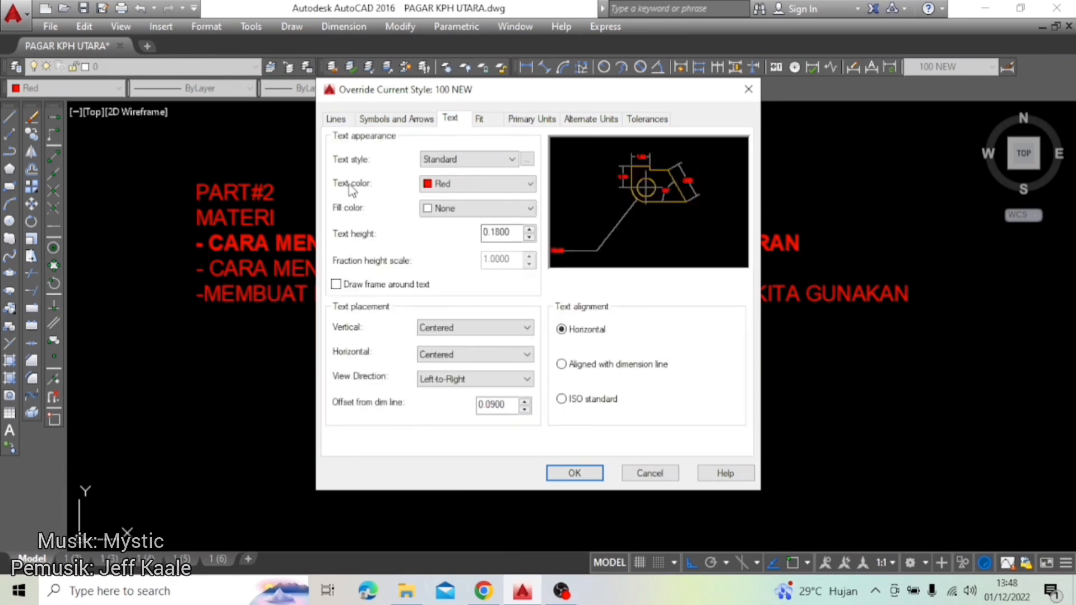
{"action": "left_click", "coordinate": [477, 196]}
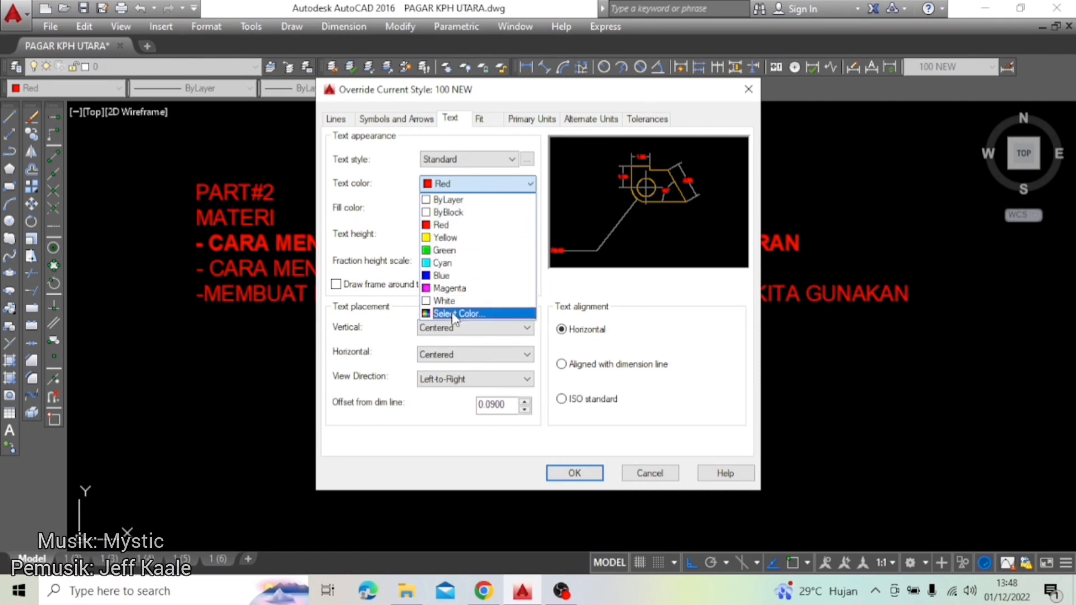
{"action": "left_click", "coordinate": [392, 169]}
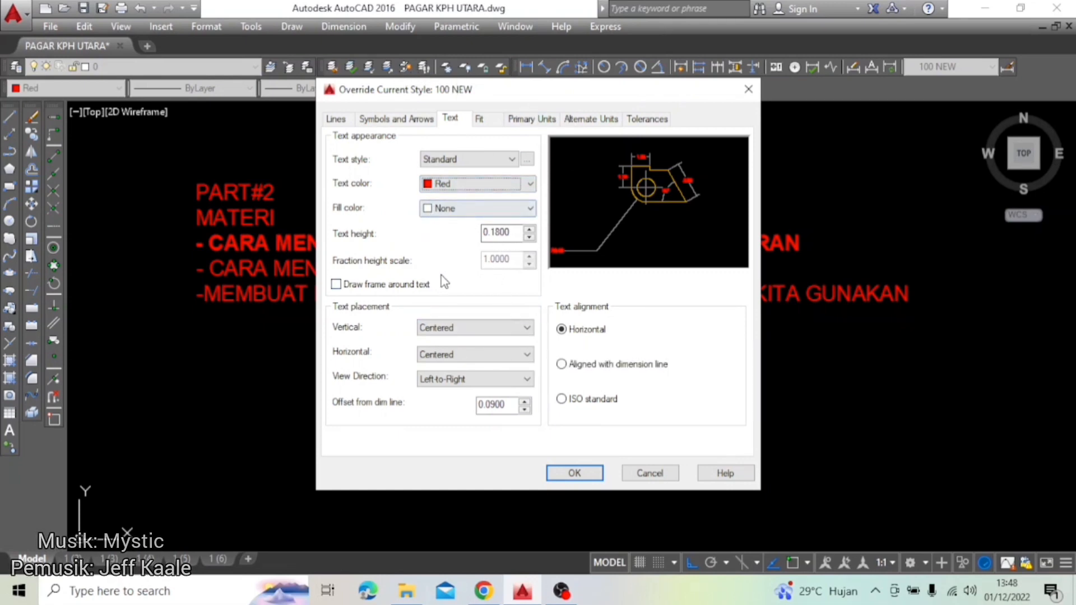
Step: Try a dimension text height of 0.1835 in the 100 NEW style overrides
{"action": "double_click", "coordinate": [514, 233]}
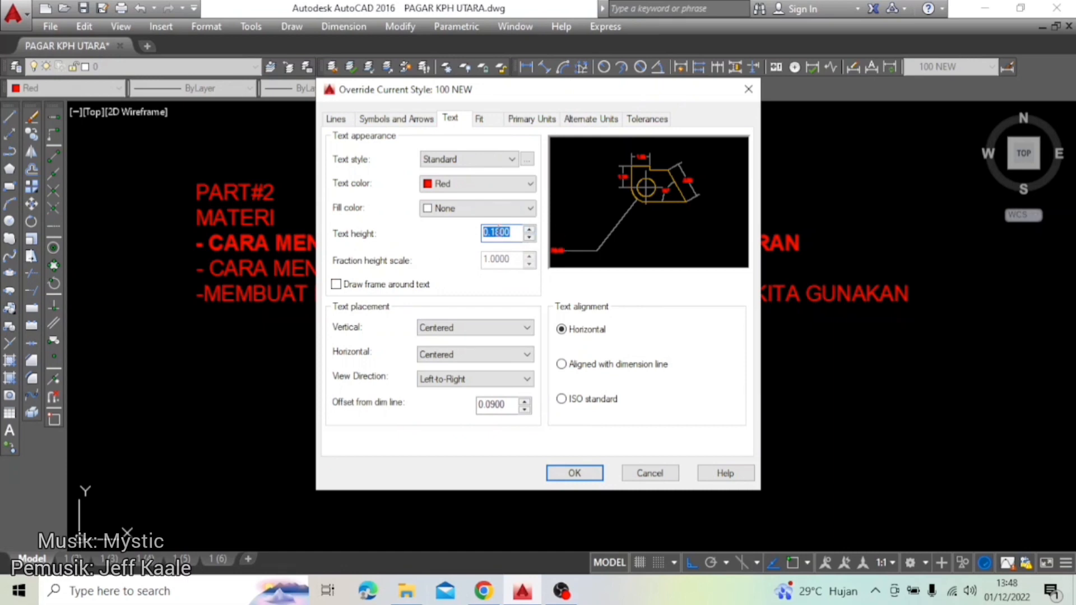
{"action": "left_click", "coordinate": [529, 230]}
{"action": "key", "text": "Up"}
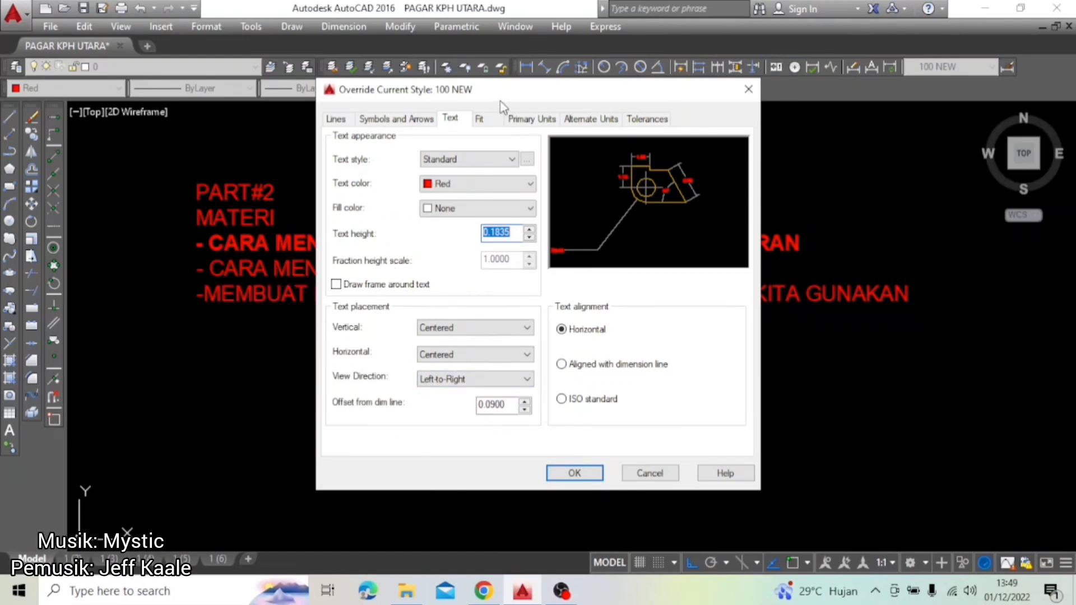
Step: Review the fit, primary units, line and arrow settings of the 100 NEW overrides, then discard the changes and close the style manager
{"action": "left_click", "coordinate": [480, 122]}
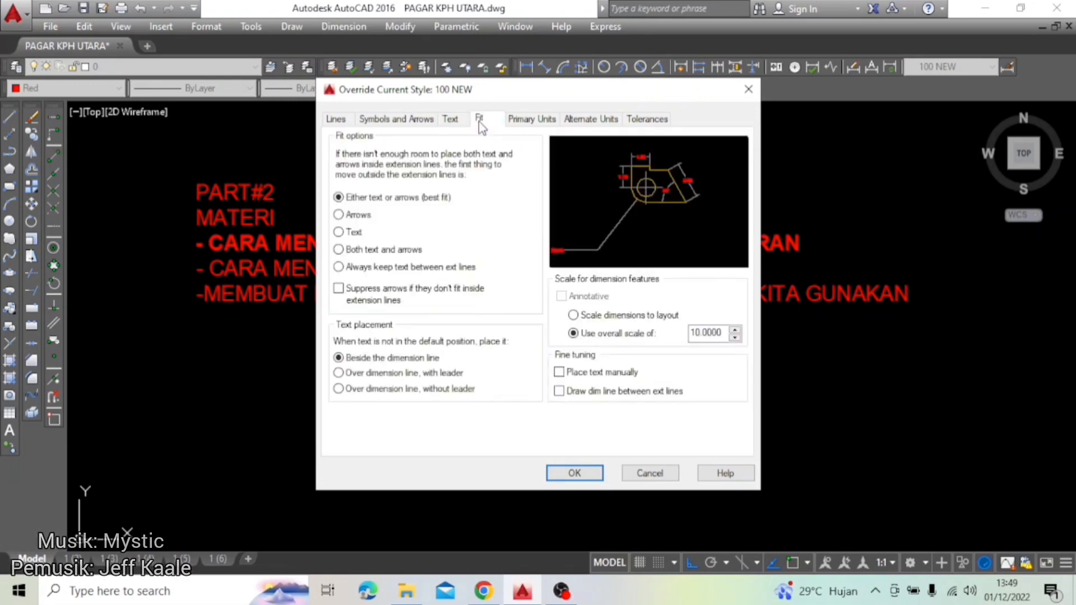
{"action": "left_click", "coordinate": [521, 119]}
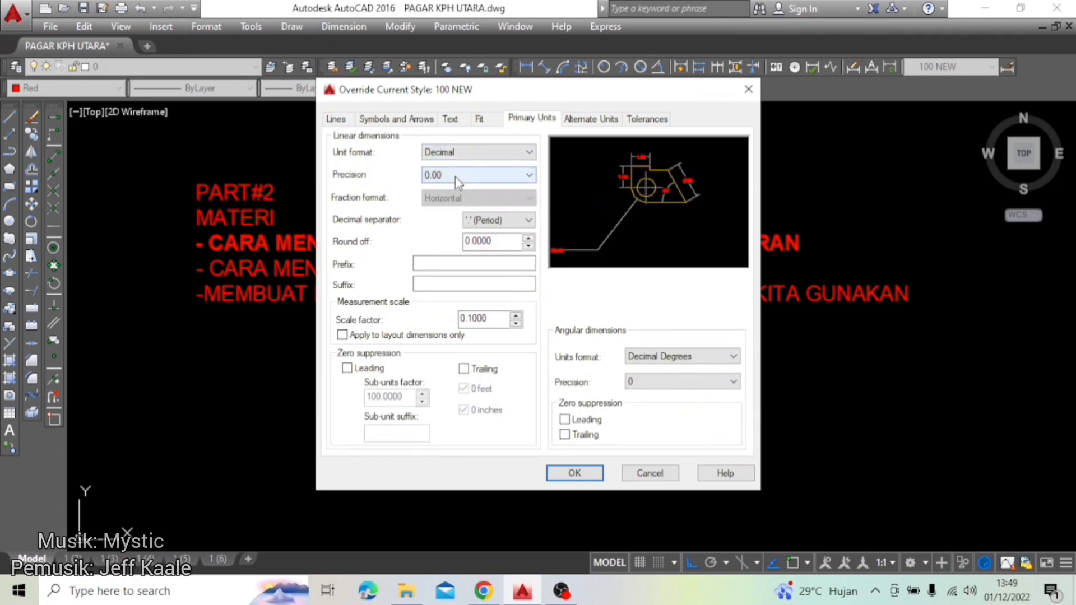
{"action": "left_click", "coordinate": [337, 120]}
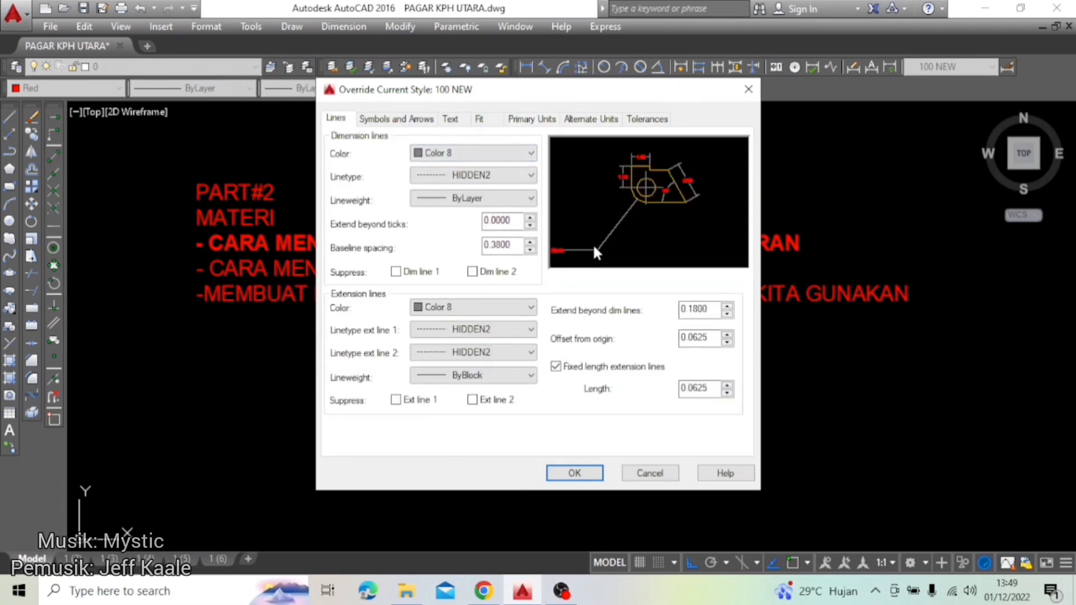
{"action": "left_click", "coordinate": [473, 152]}
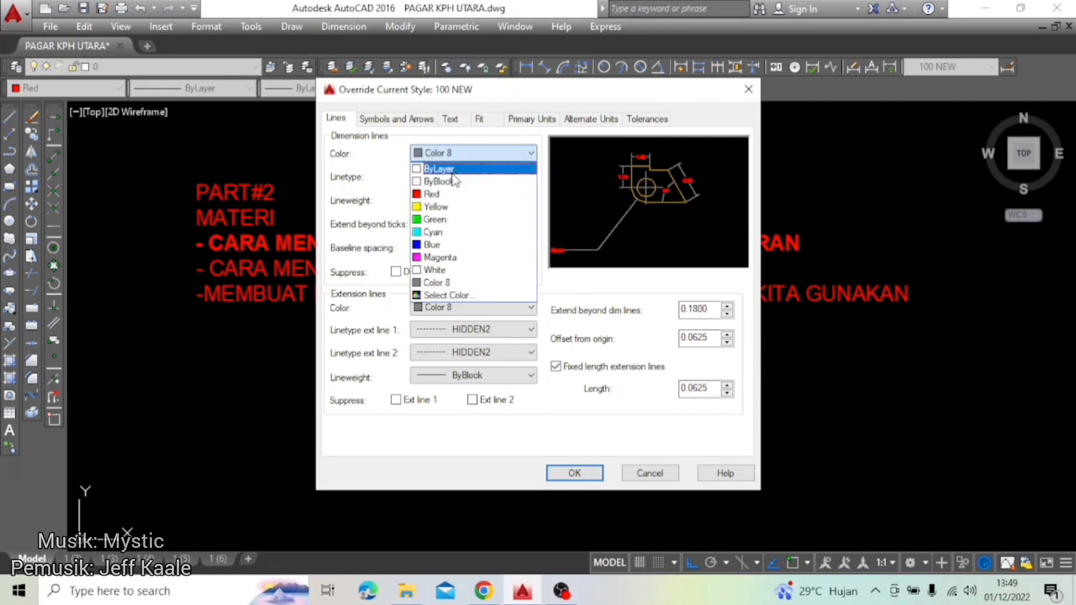
{"action": "left_click", "coordinate": [551, 154]}
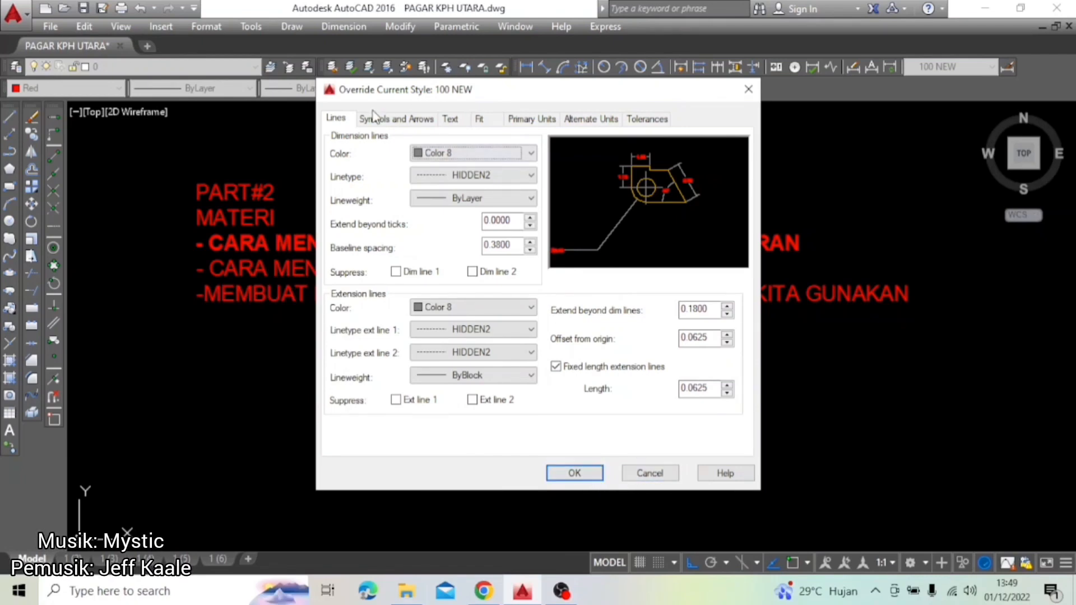
{"action": "left_click", "coordinate": [412, 132]}
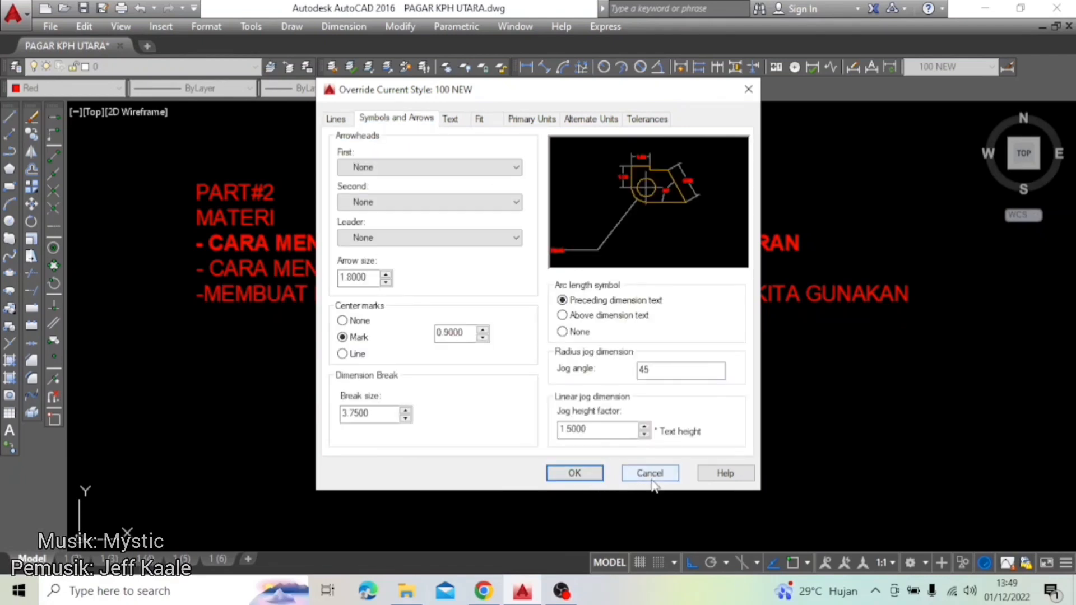
{"action": "left_click", "coordinate": [650, 472]}
{"action": "left_click", "coordinate": [637, 413]}
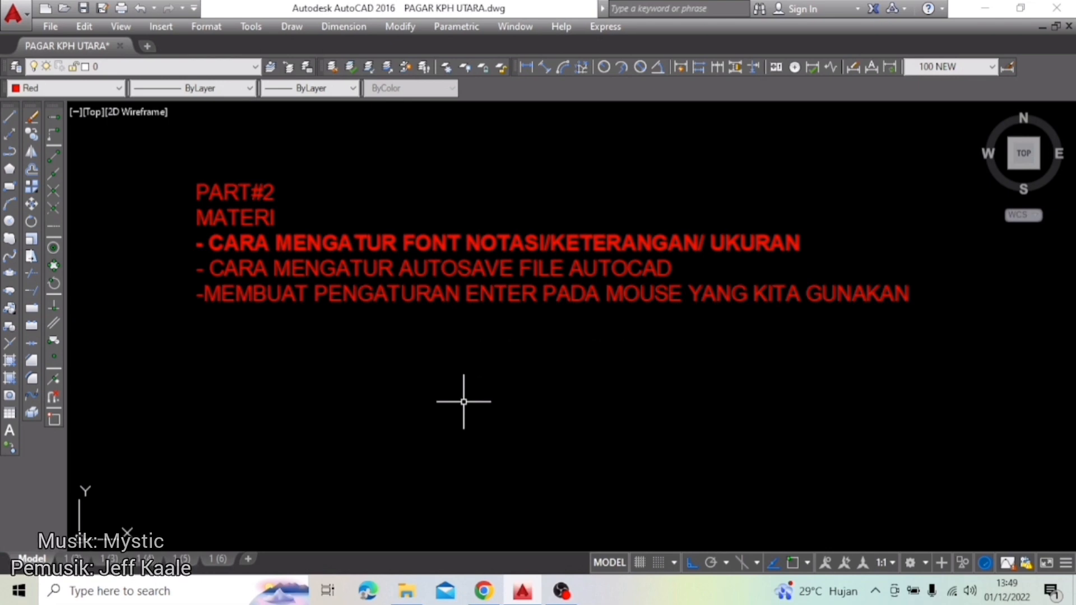
Step: Open the program options from the drafting settings and examine the display and file opening and saving settings, including automatic save
{"action": "type", "text": "DS"}
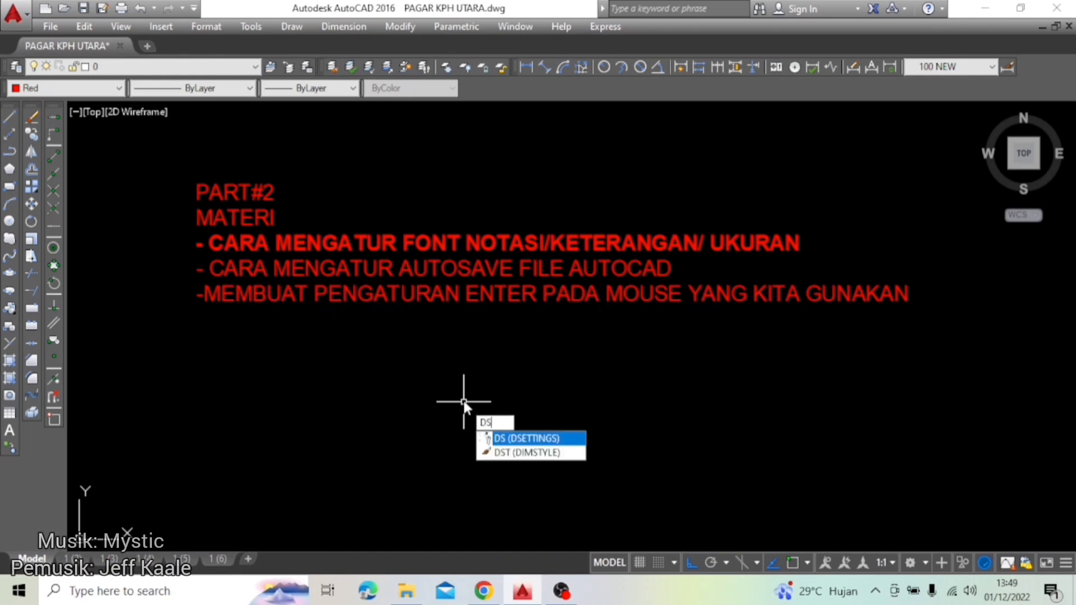
{"action": "left_click", "coordinate": [552, 440]}
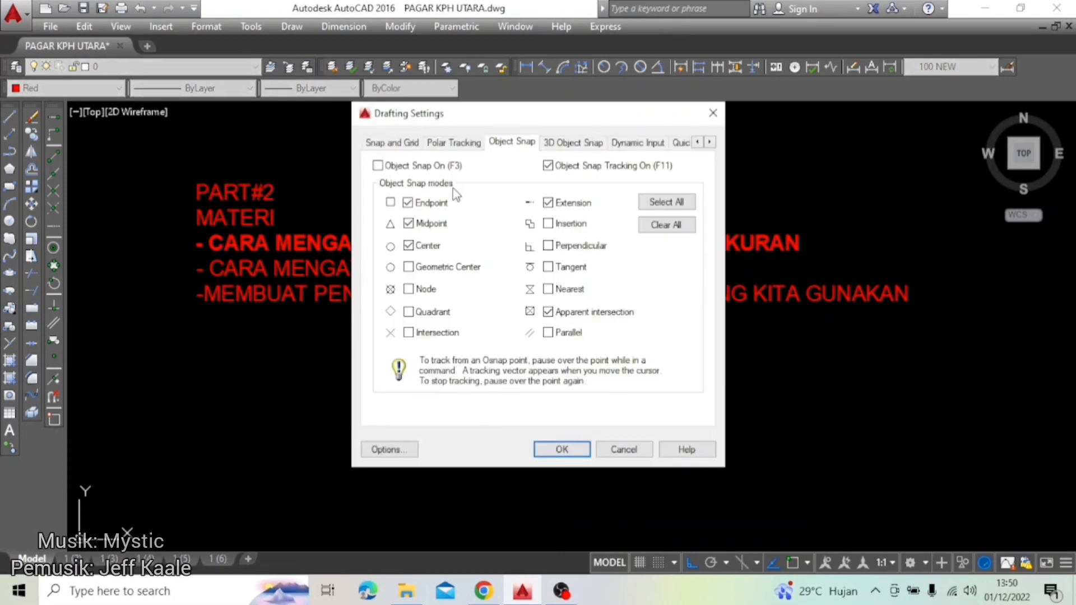
{"action": "left_click", "coordinate": [389, 448]}
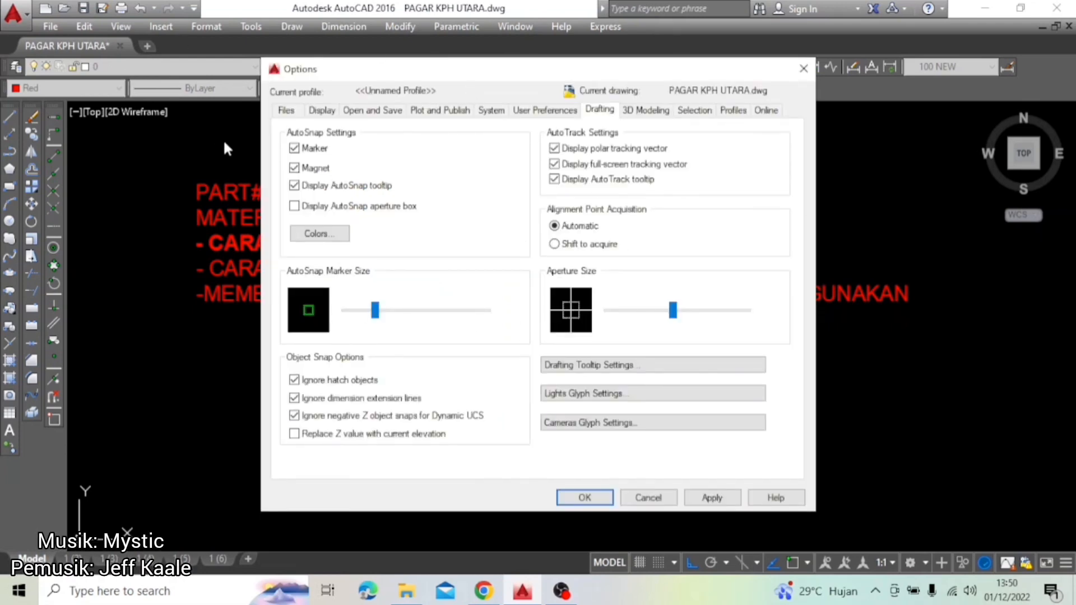
{"action": "left_click", "coordinate": [286, 110]}
{"action": "left_click", "coordinate": [319, 109]}
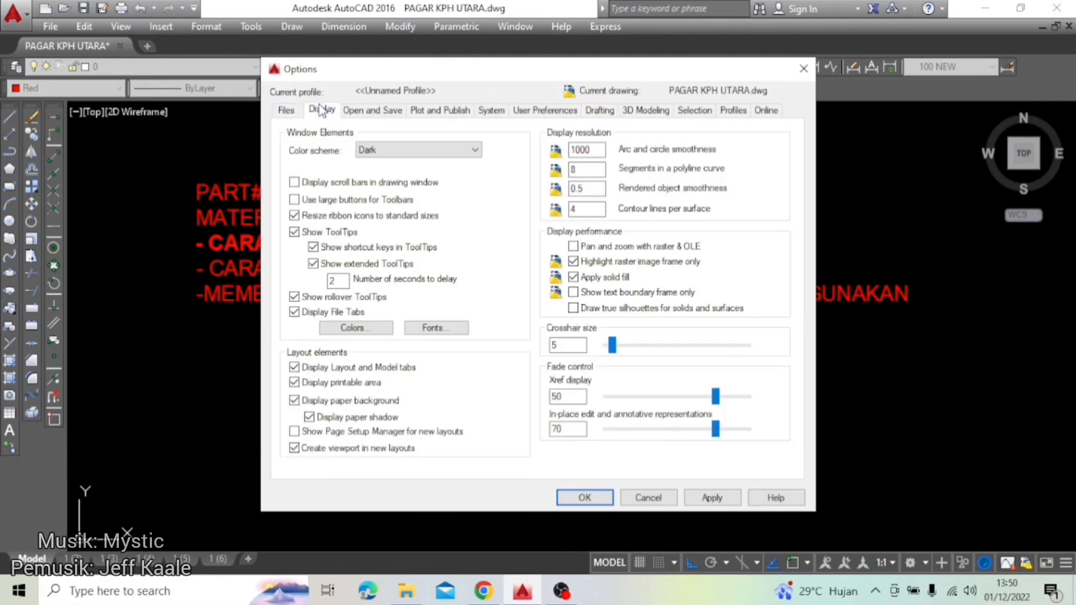
{"action": "left_click", "coordinate": [357, 112]}
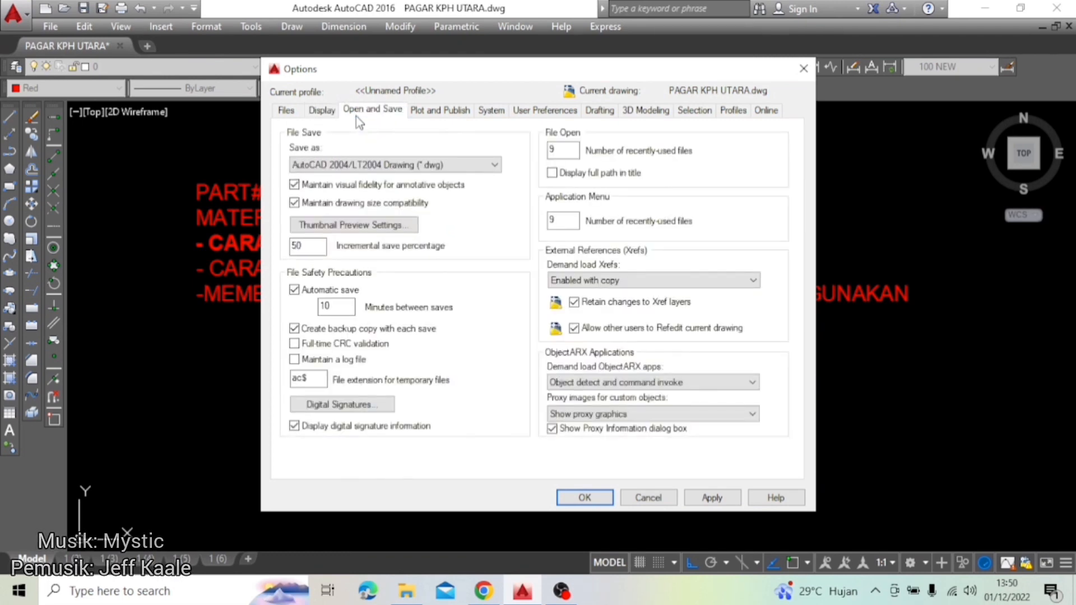
Step: Examine the available default file formats for saving drawings, leaving the current choice in place
{"action": "left_click", "coordinate": [379, 166]}
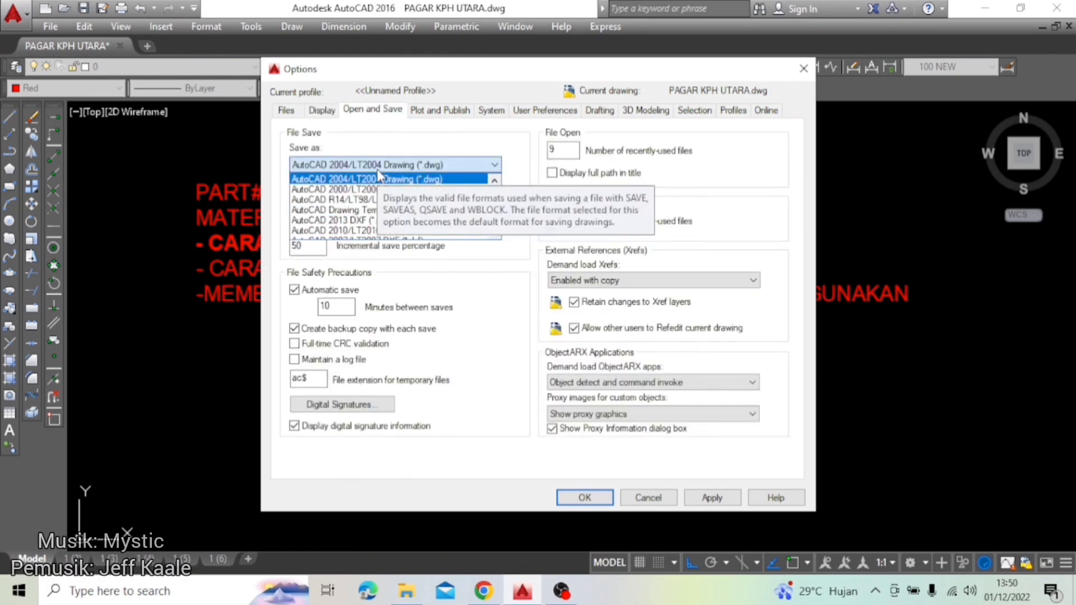
{"action": "scroll", "coordinate": [381, 179], "scroll_direction": "up", "scroll_amount": 3}
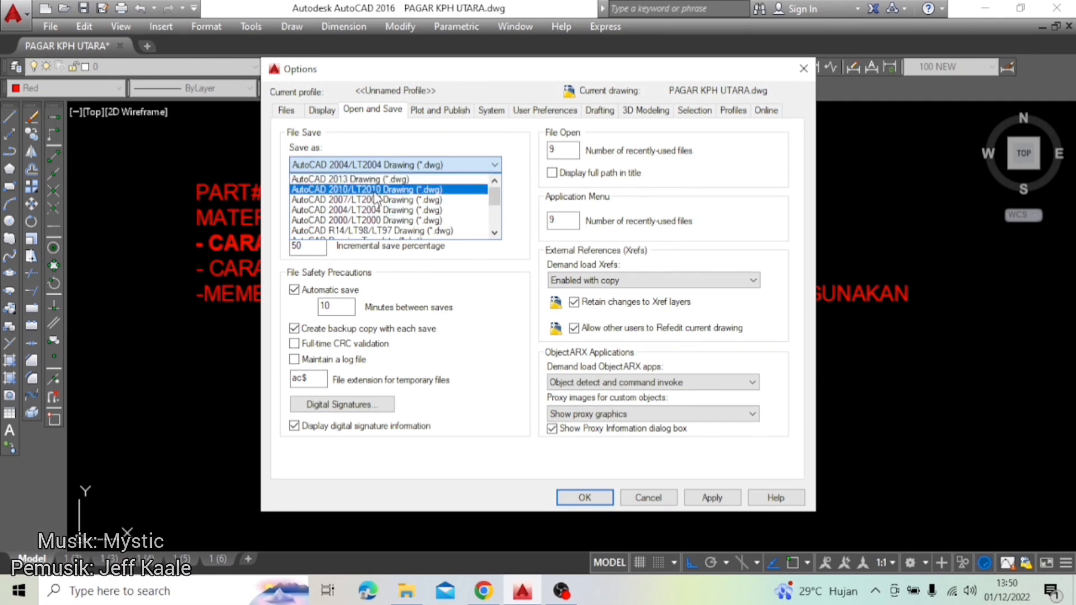
{"action": "scroll", "coordinate": [375, 199], "scroll_direction": "down", "scroll_amount": 2}
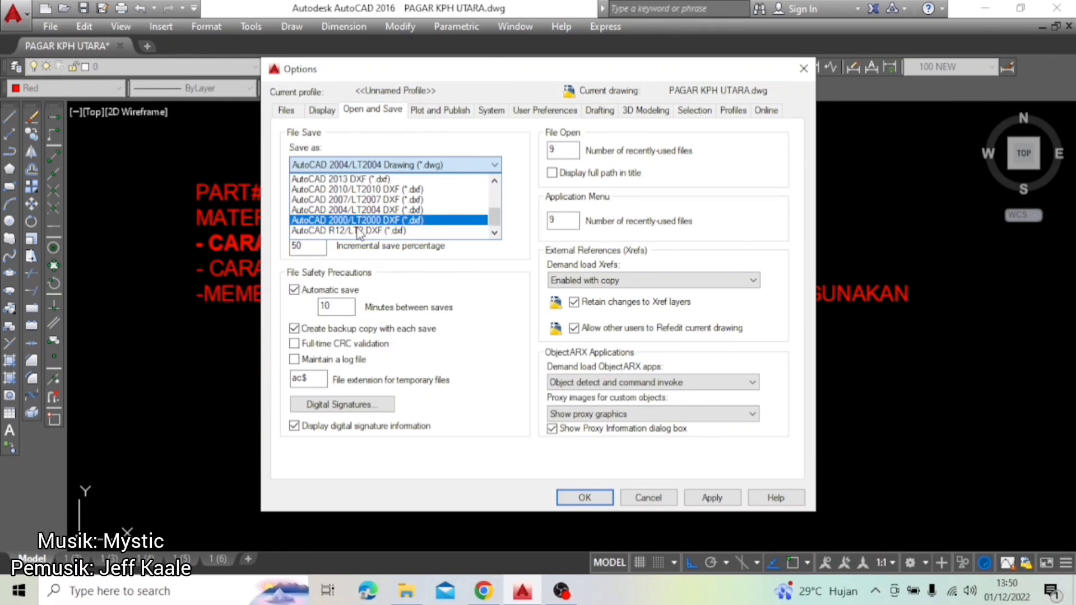
{"action": "scroll", "coordinate": [364, 219], "scroll_direction": "up", "scroll_amount": 2}
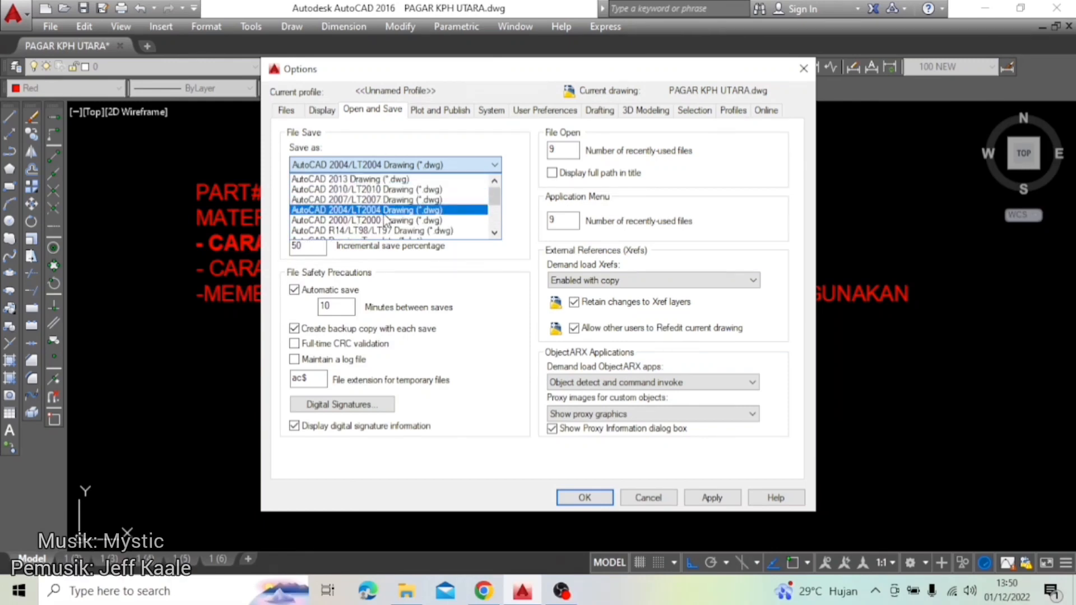
{"action": "left_click", "coordinate": [454, 152]}
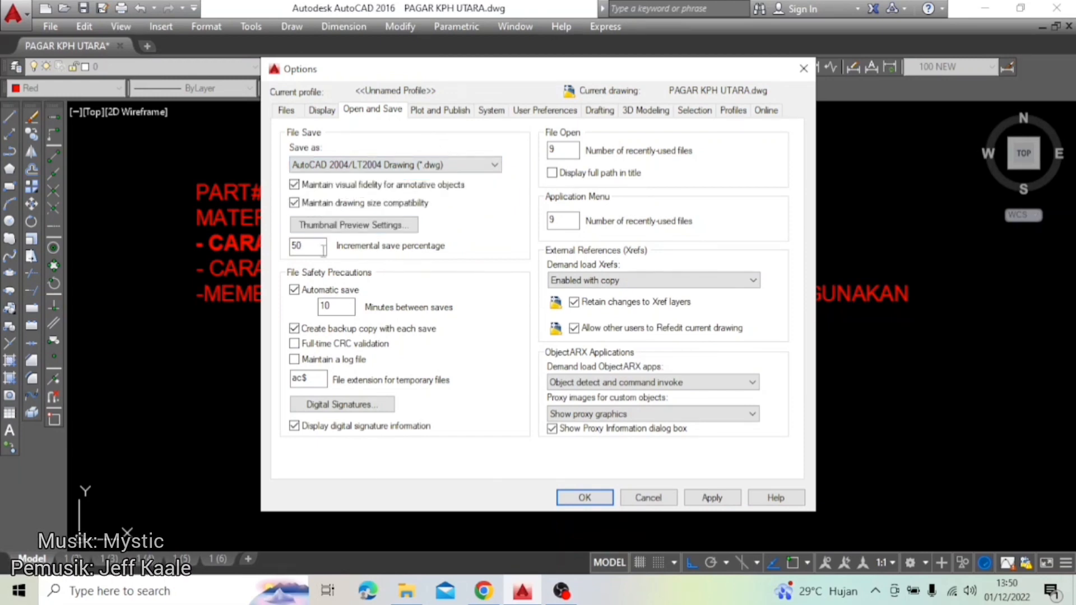
Step: Examine the plot and publish options, including the default output devices, and the system options
{"action": "left_click", "coordinate": [437, 111]}
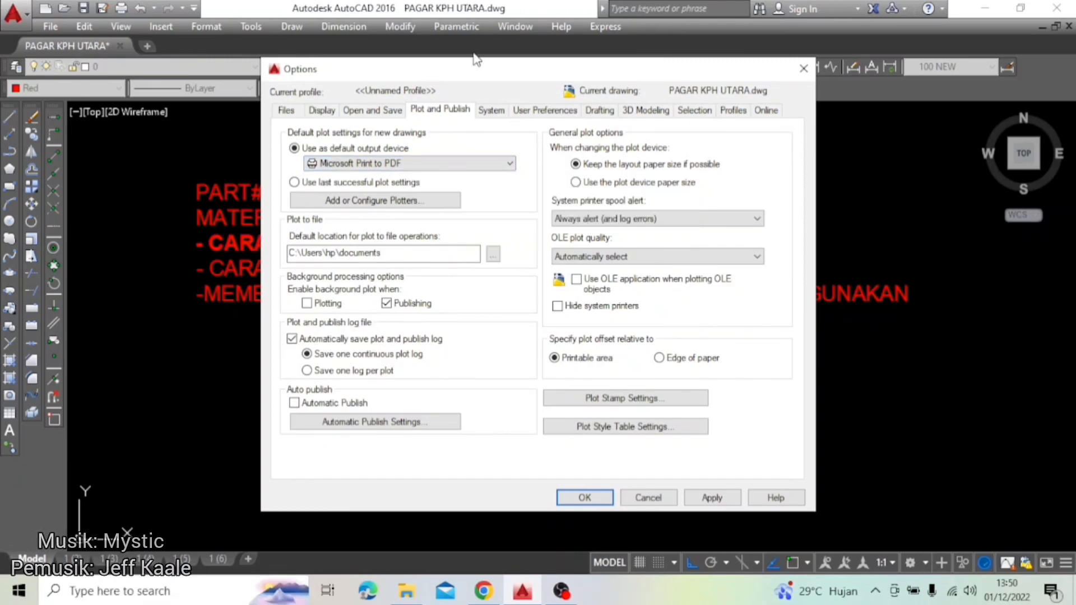
{"action": "left_click", "coordinate": [429, 169]}
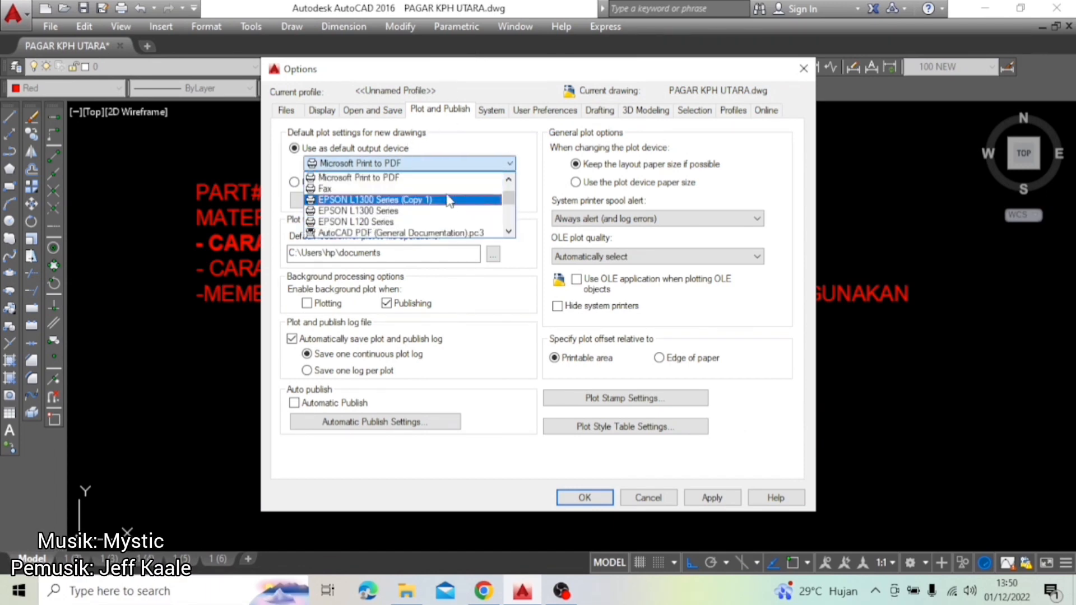
{"action": "scroll", "coordinate": [441, 235], "scroll_direction": "up", "scroll_amount": 2}
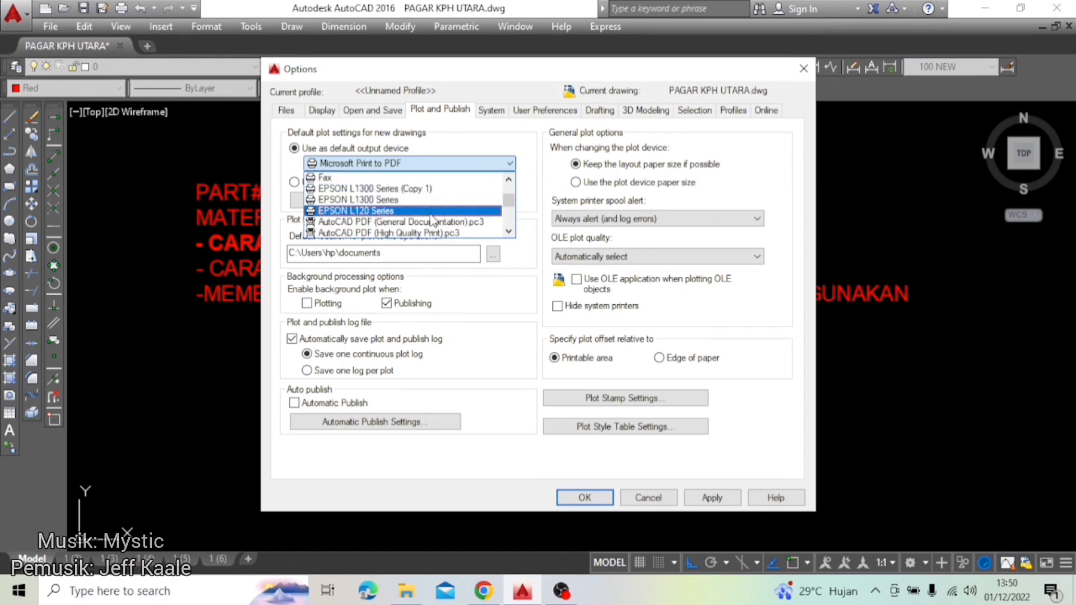
{"action": "left_click", "coordinate": [485, 175]}
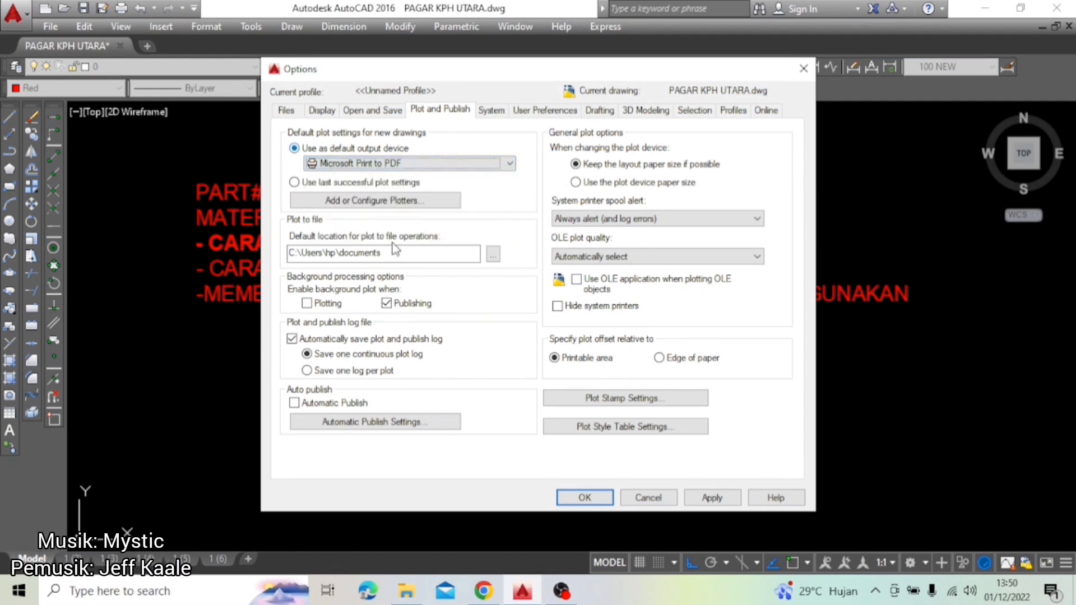
{"action": "left_click", "coordinate": [495, 115]}
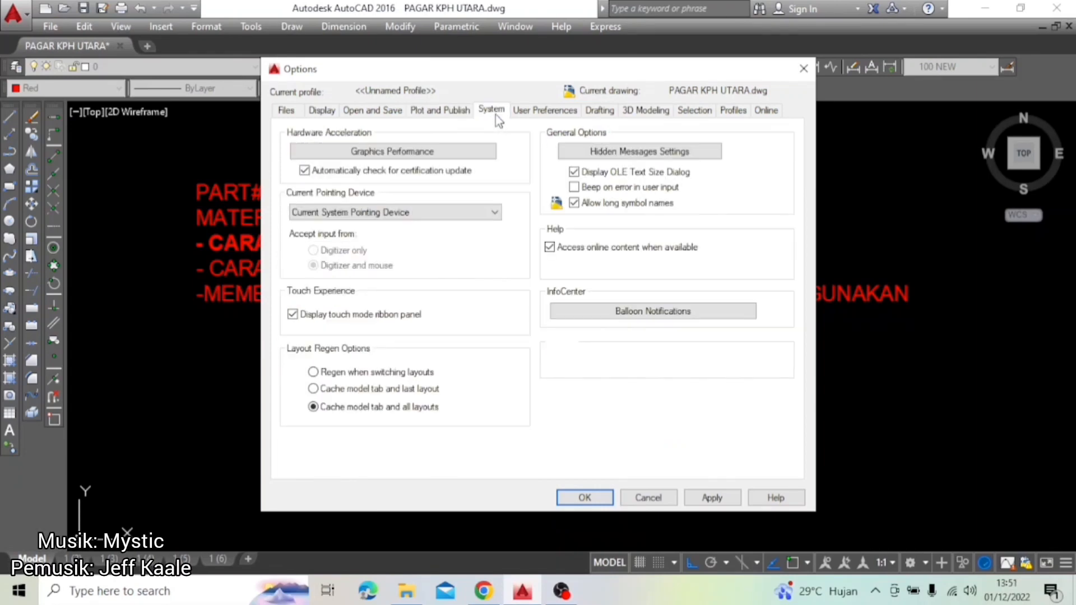
Step: Try time-sensitive right-click off and back on in the right-click customization, then discard the changes and close the options and drafting settings
{"action": "left_click", "coordinate": [529, 115]}
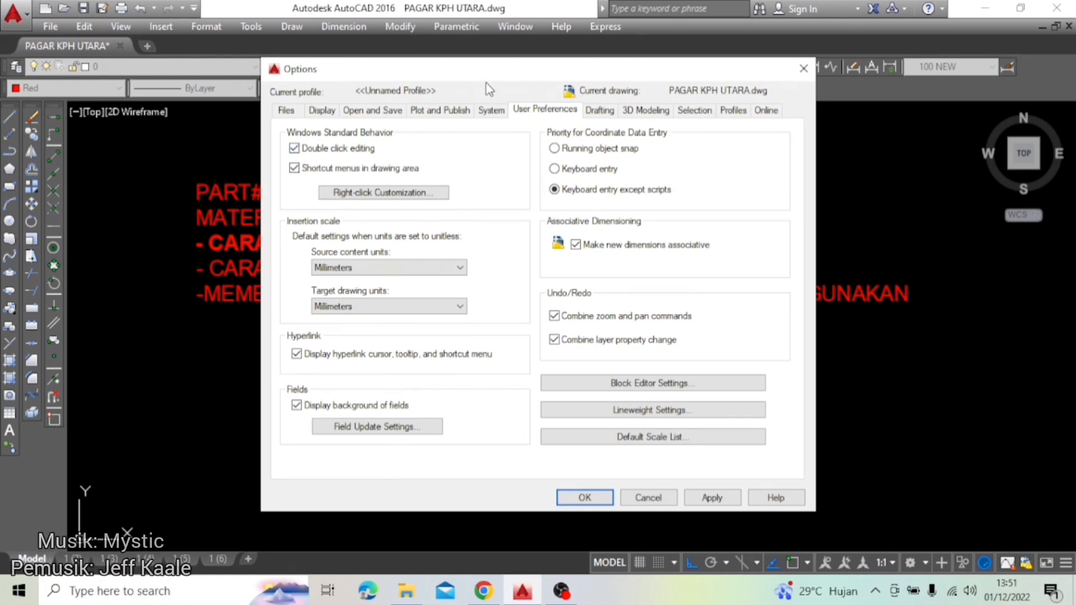
{"action": "left_click_drag", "start_coordinate": [492, 79], "coordinate": [524, 65]}
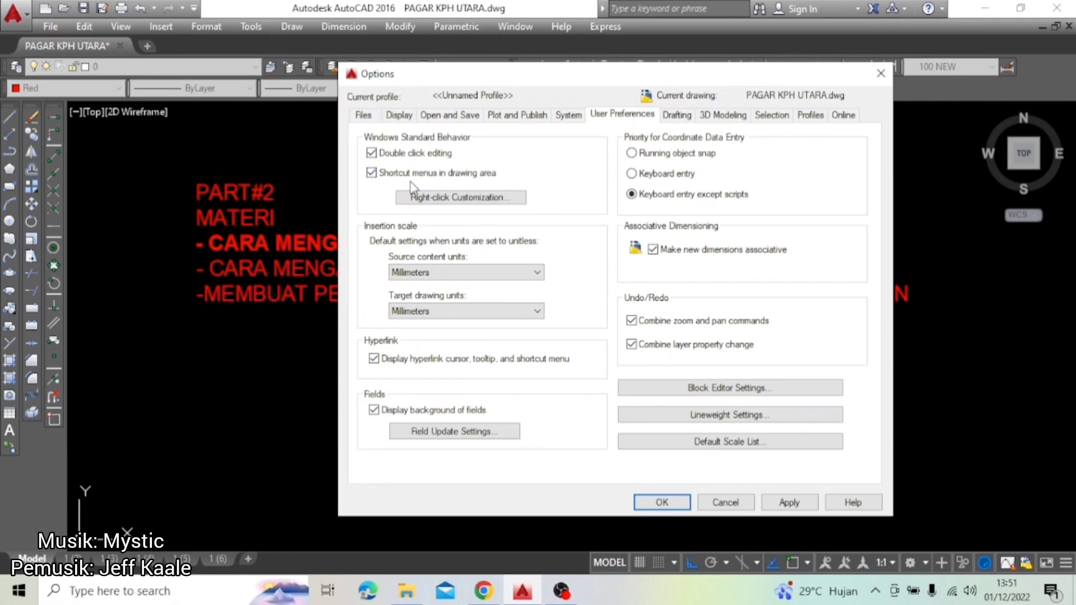
{"action": "left_click", "coordinate": [437, 199]}
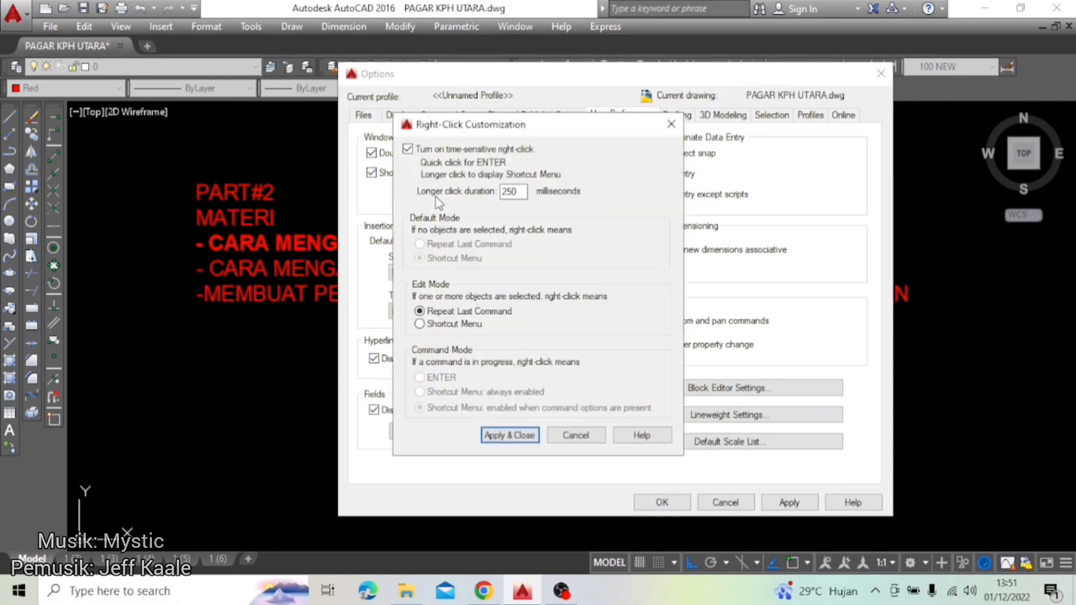
{"action": "left_click", "coordinate": [409, 150]}
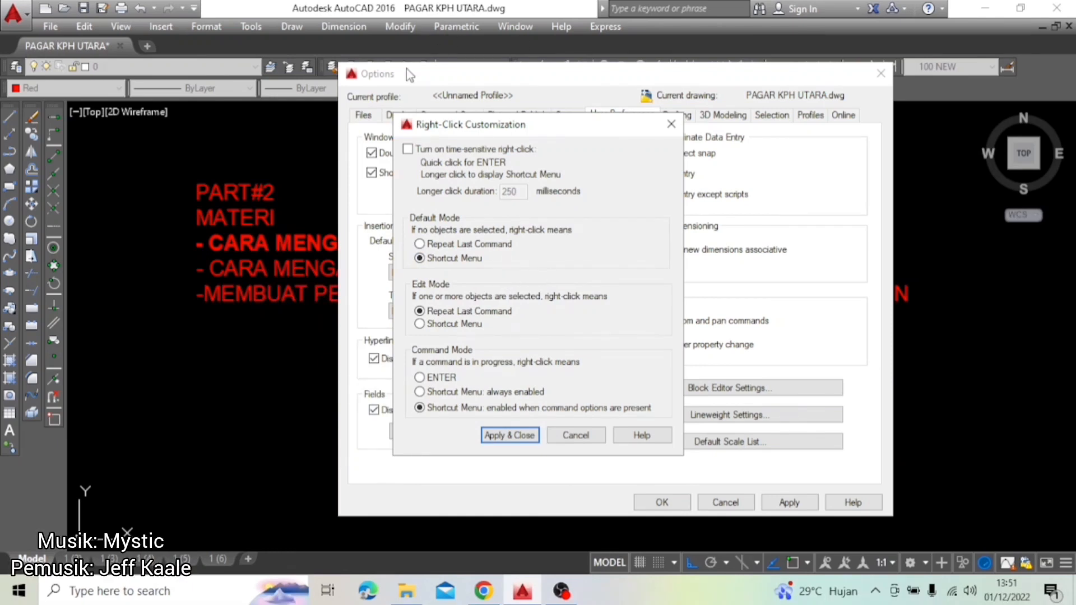
{"action": "left_click", "coordinate": [408, 149]}
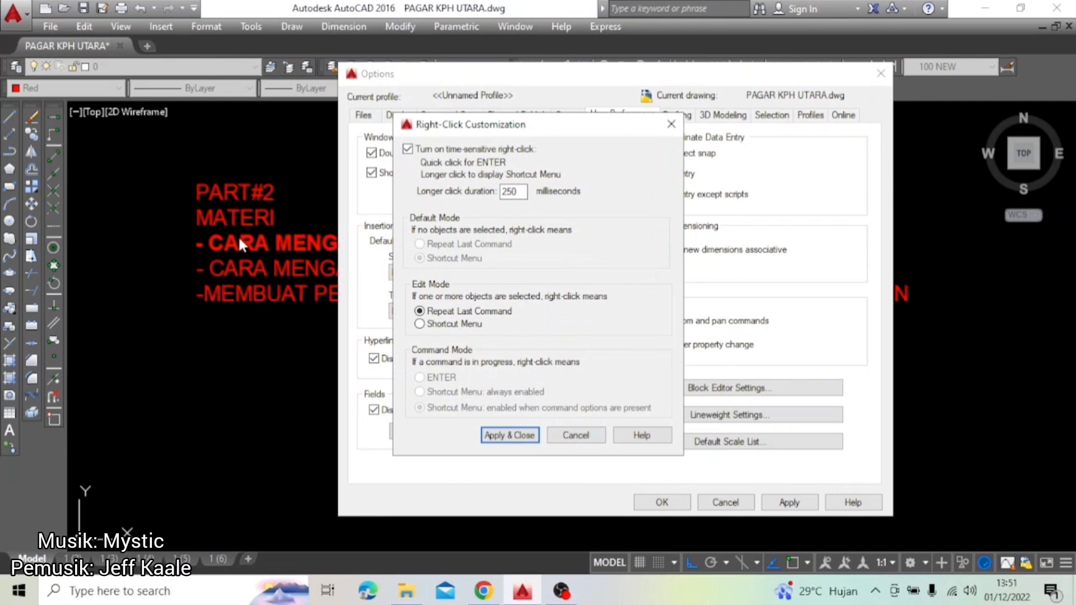
{"action": "left_click", "coordinate": [577, 437]}
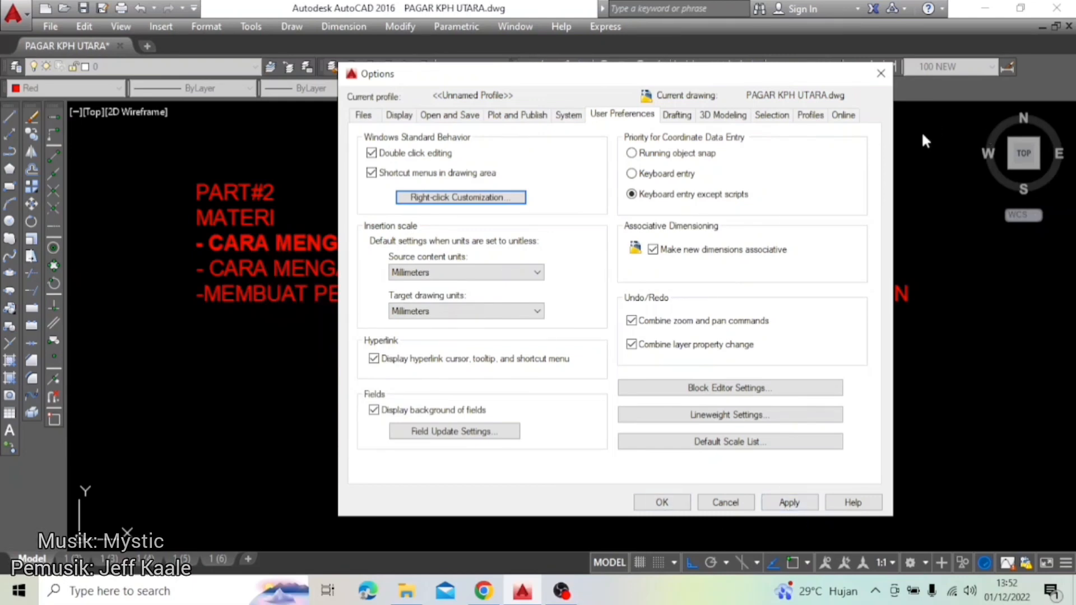
{"action": "left_click", "coordinate": [879, 74]}
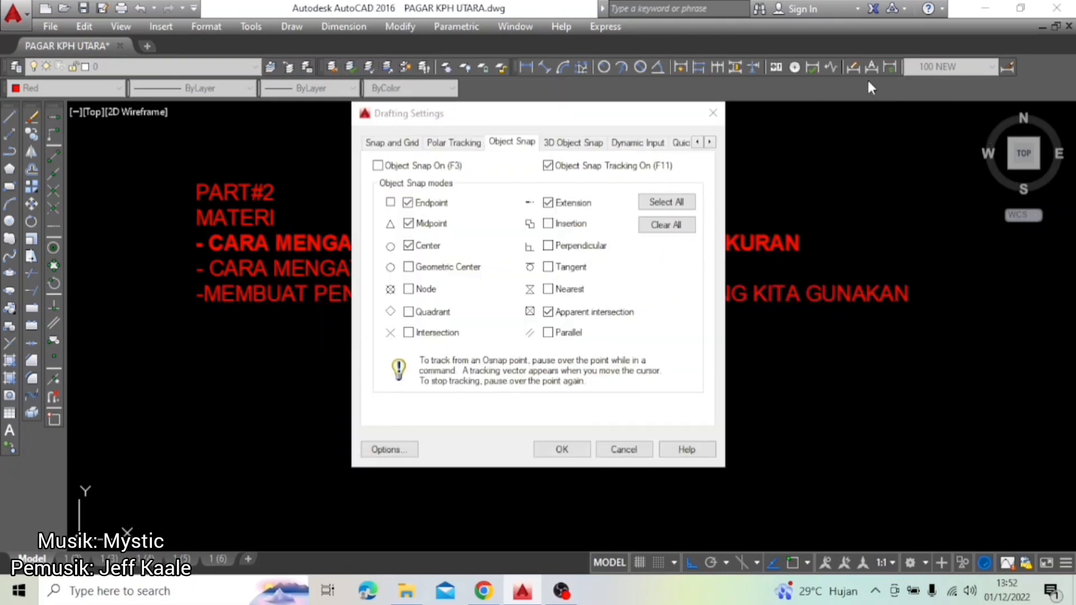
{"action": "left_click", "coordinate": [712, 114]}
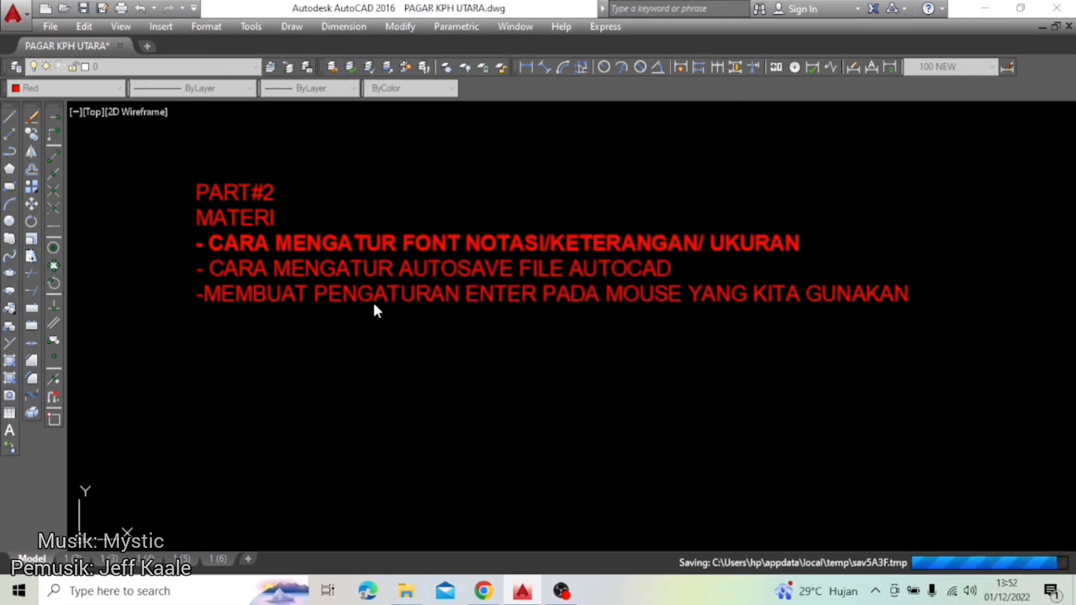
{"action": "scroll", "coordinate": [373, 302], "scroll_direction": "down", "scroll_amount": 2}
{"action": "left_click", "coordinate": [408, 355]}
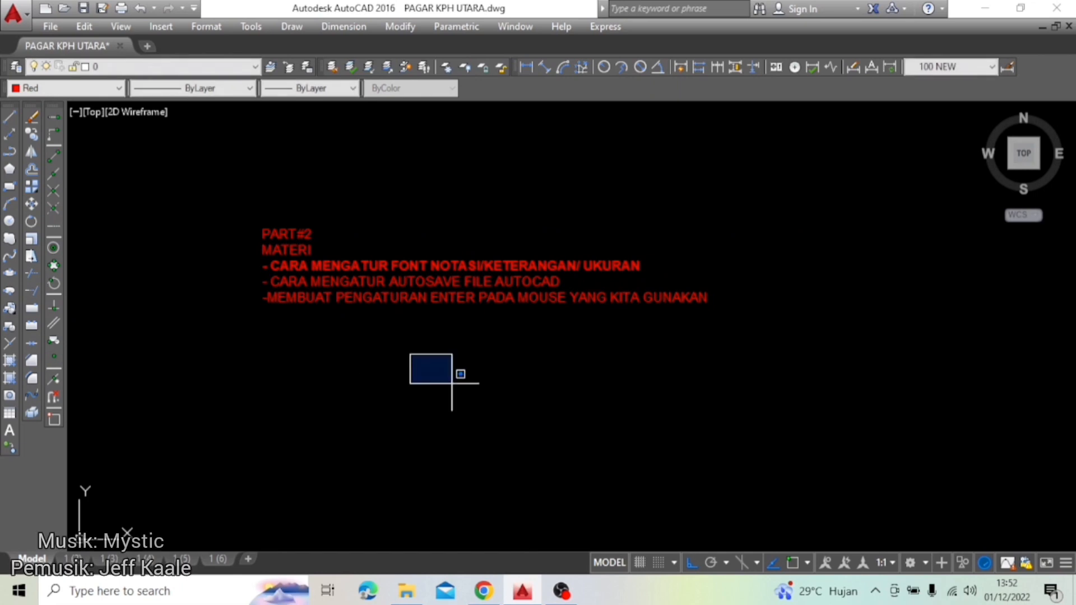
{"action": "left_click", "coordinate": [465, 376]}
{"action": "type", "text": "DS"}
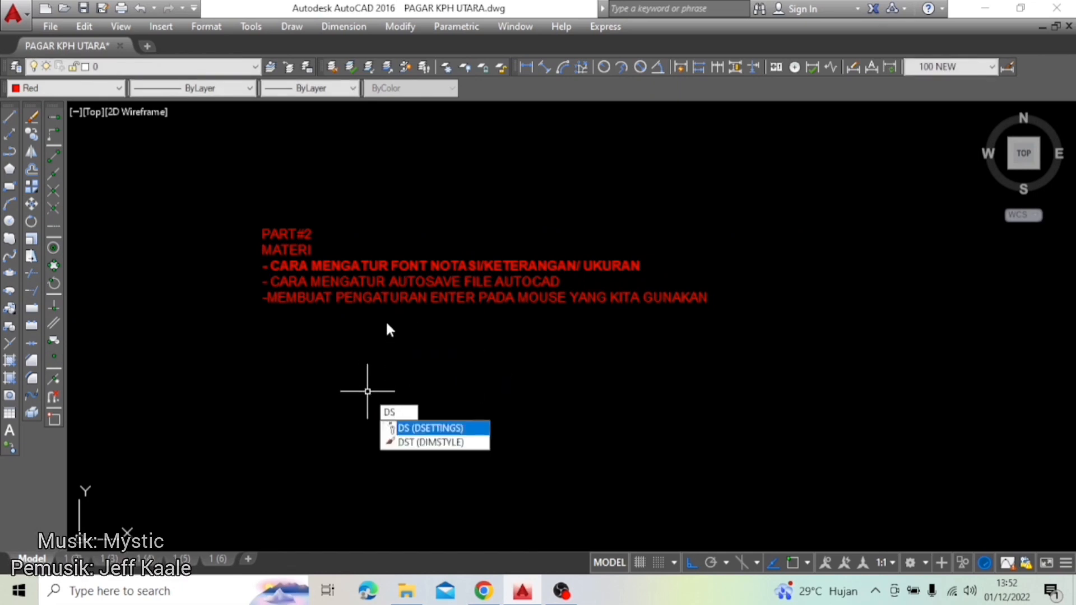
{"action": "key", "text": "Escape"}
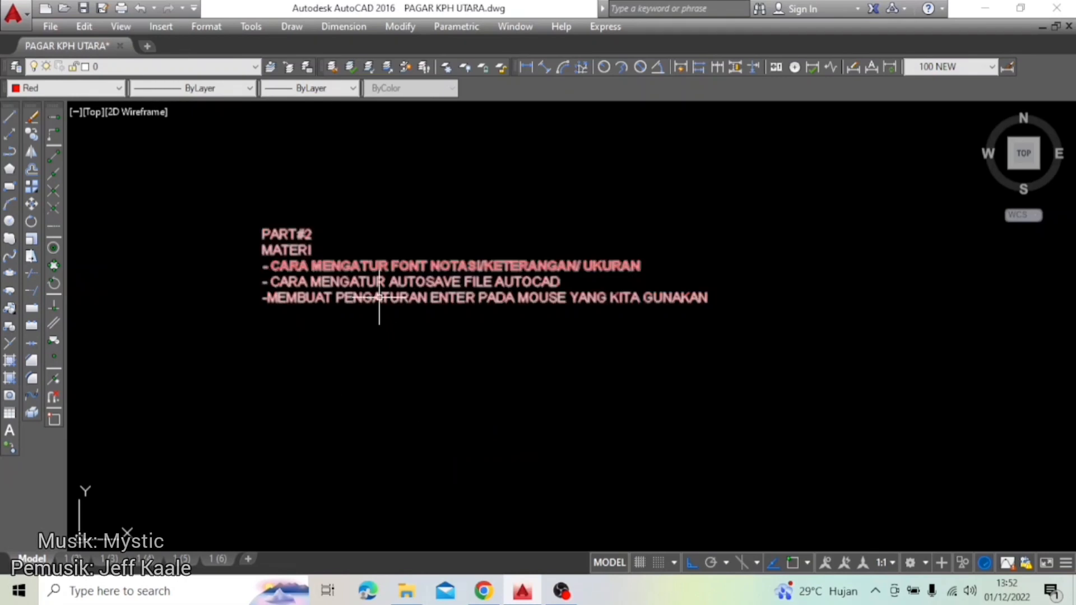
Step: Add the line "- PENGATURAN DSETTING" at the end of the PART#2 multiline text and finish editing
{"action": "left_click", "coordinate": [378, 299]}
{"action": "double_click", "coordinate": [381, 297]}
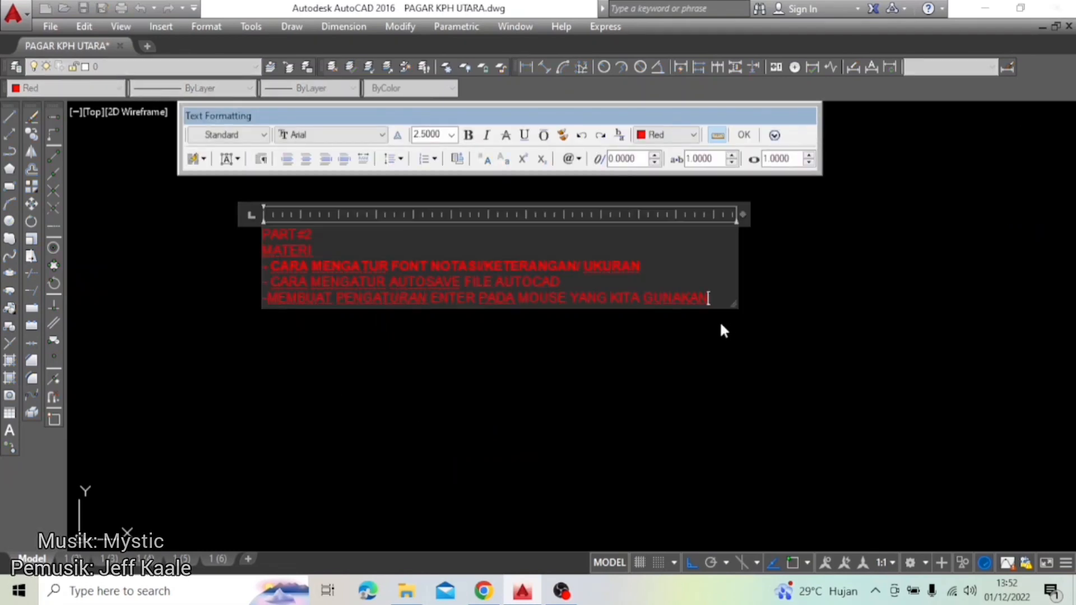
{"action": "key", "text": "Return"}
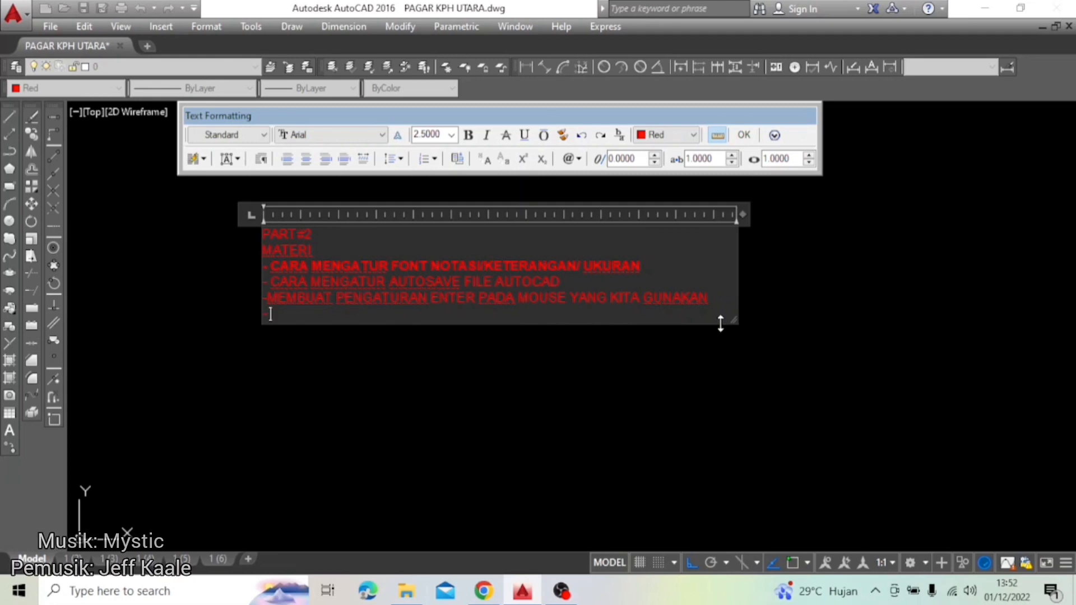
{"action": "type", "text": "- PENGATURAN DS"}
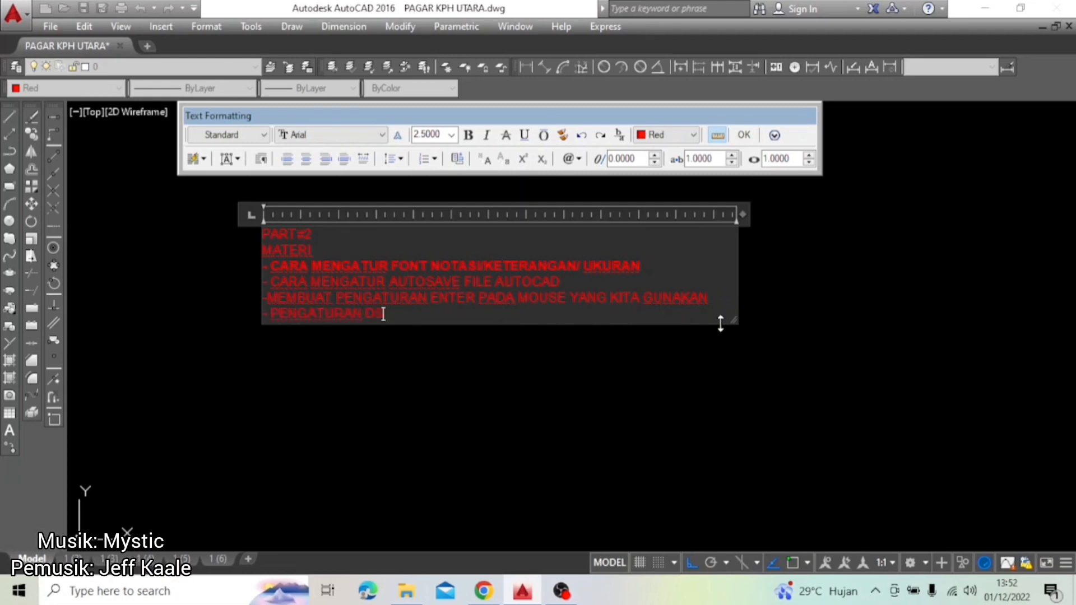
{"action": "type", "text": "ETTING"}
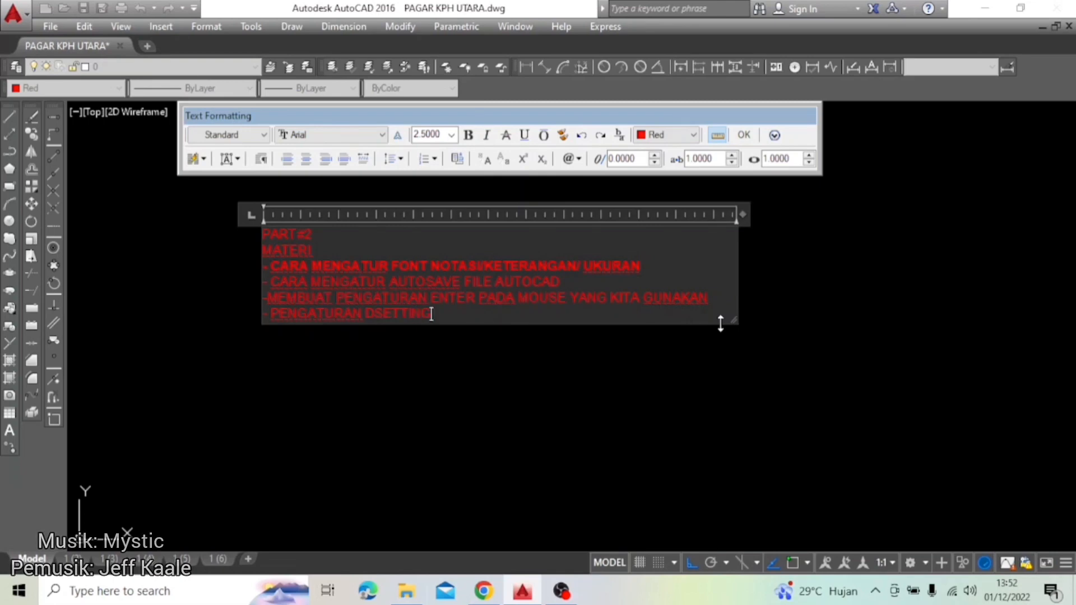
{"action": "left_click", "coordinate": [702, 446]}
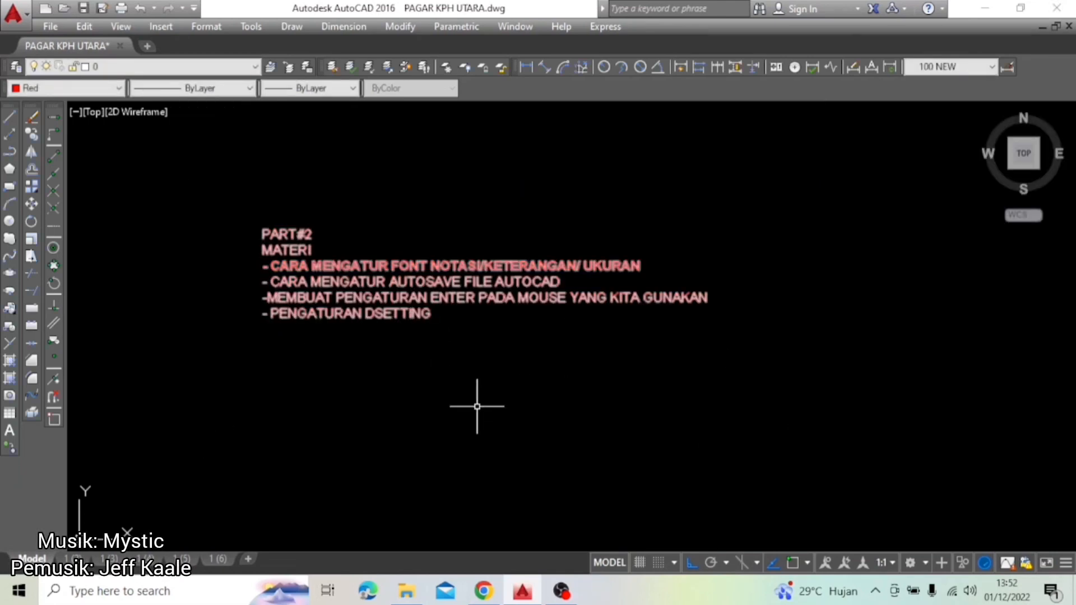
Step: Open the drafting settings with the DS command
{"action": "type", "text": "DS"}
{"action": "key", "text": "Return"}
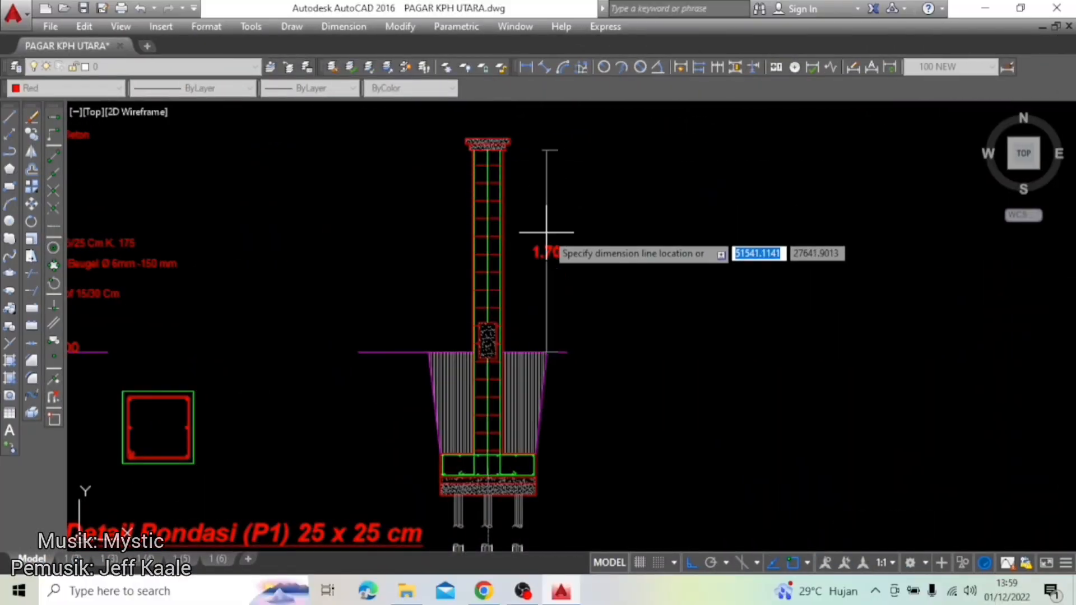
Step: Place the height dimension line beside the column of the single foundation detail, and set DIMSCALE to 2
{"action": "left_click", "coordinate": [546, 231]}
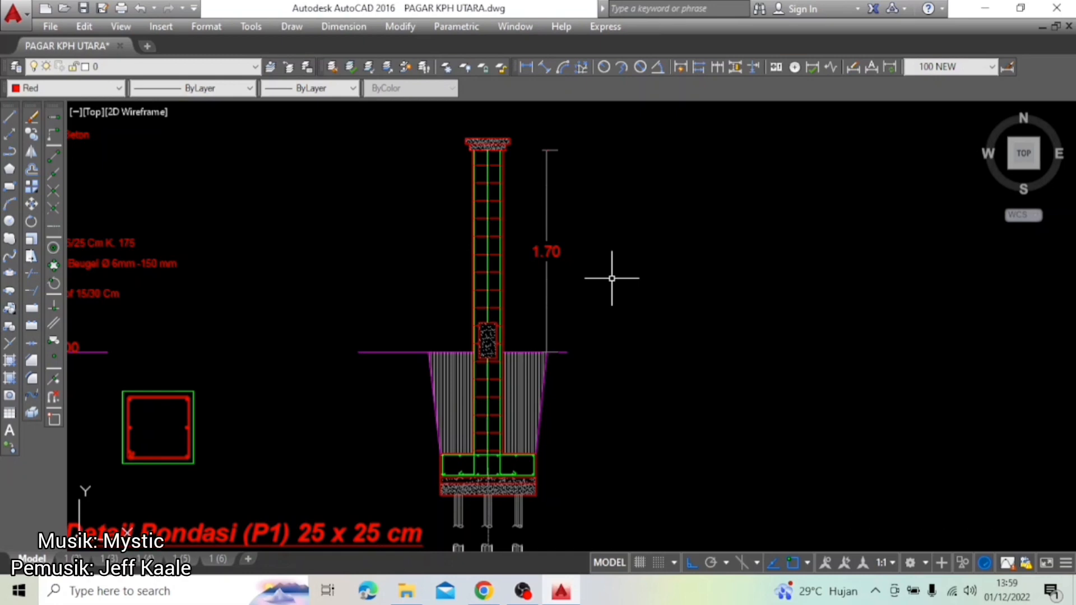
{"action": "type", "text": "dimscale"}
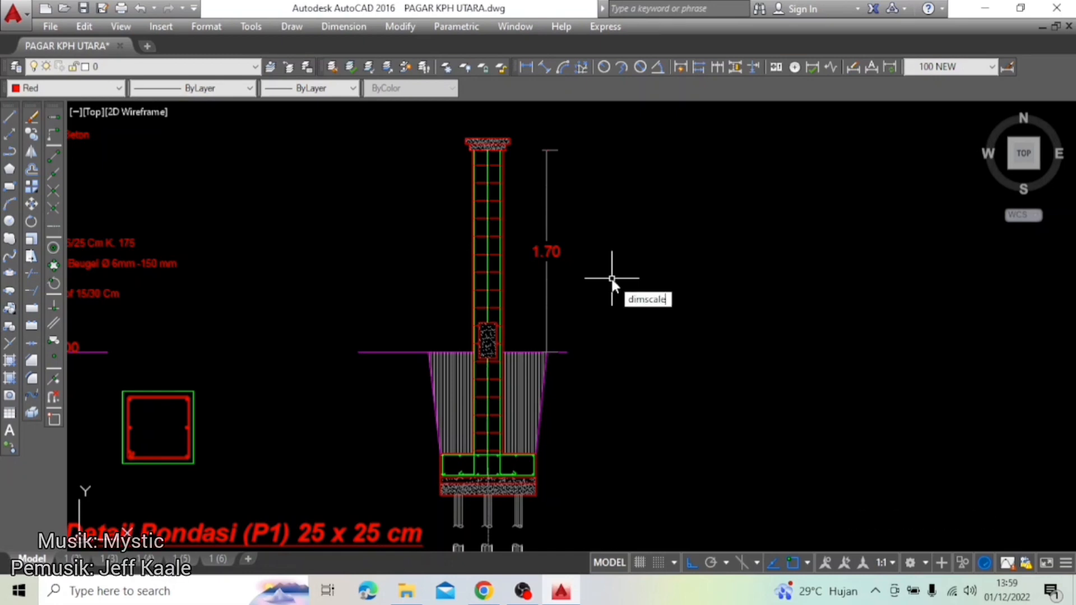
{"action": "key", "text": "Return"}
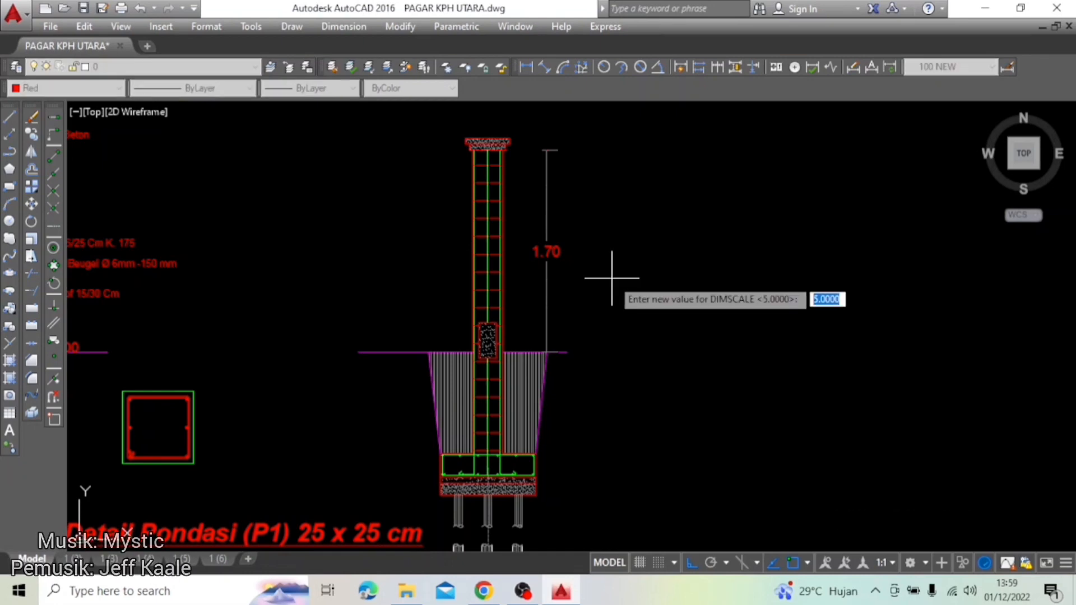
{"action": "type", "text": "1"}
{"action": "key", "text": "Return"}
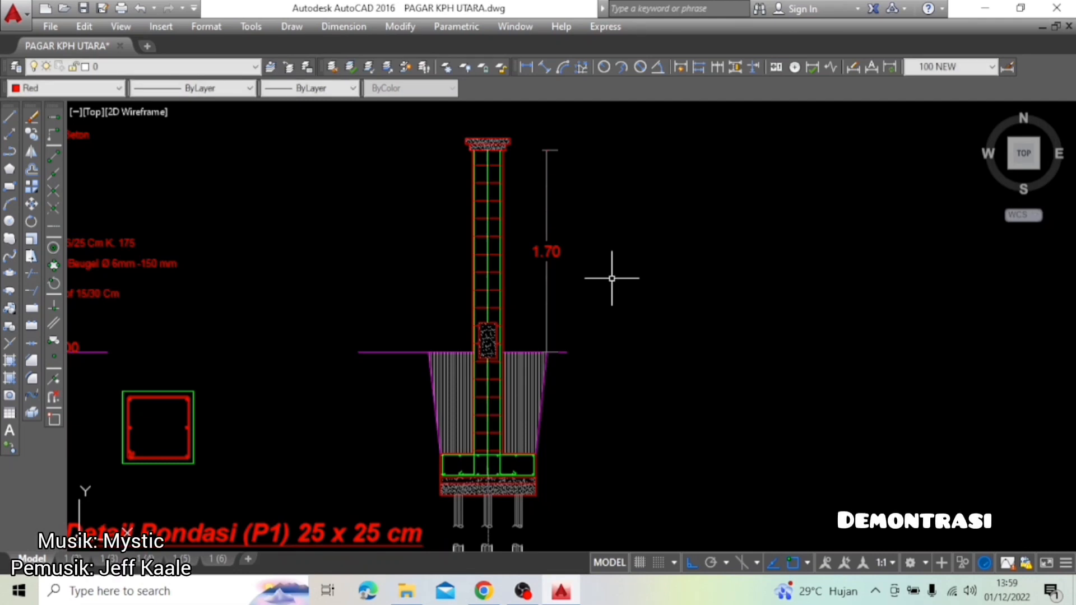
Step: Add a linear dimension of the column's height from the ground line to the underside of its cap, between the column and the existing dimension
{"action": "type", "text": "dimlin"}
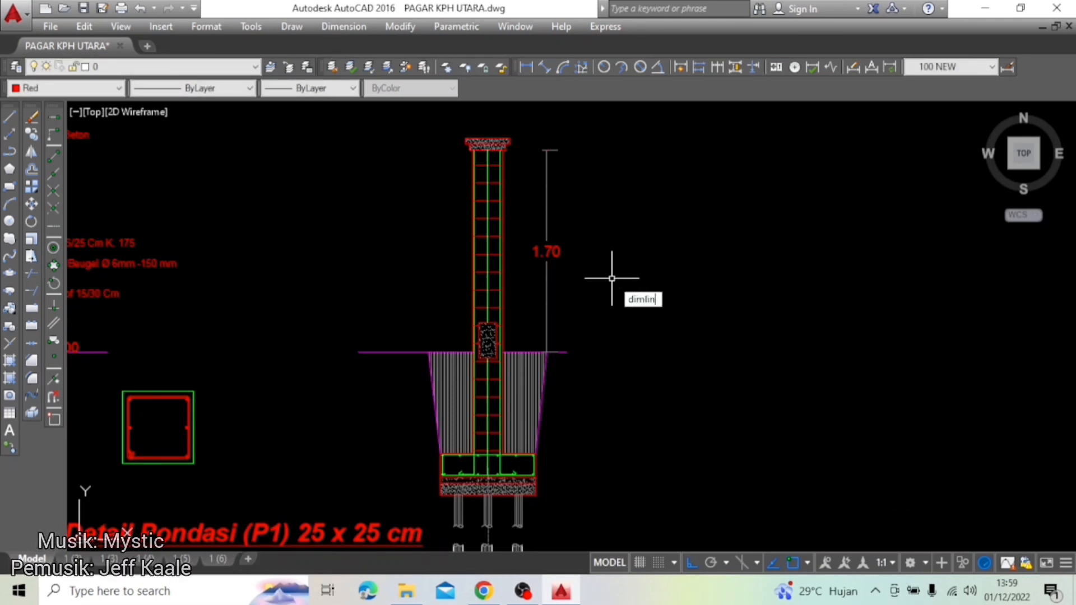
{"action": "key", "text": "Return"}
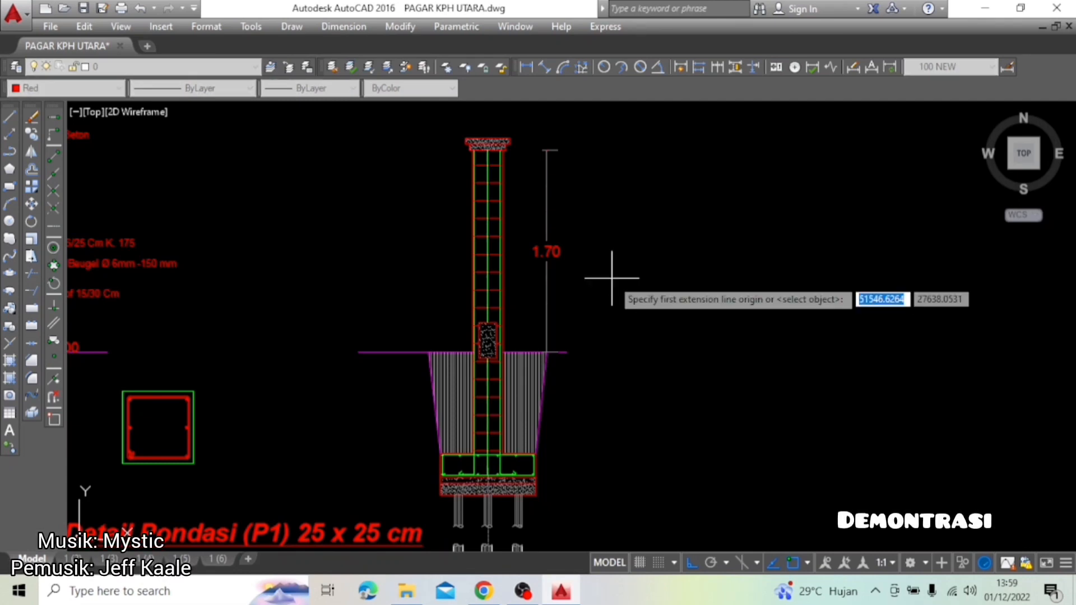
{"action": "left_click", "coordinate": [502, 353]}
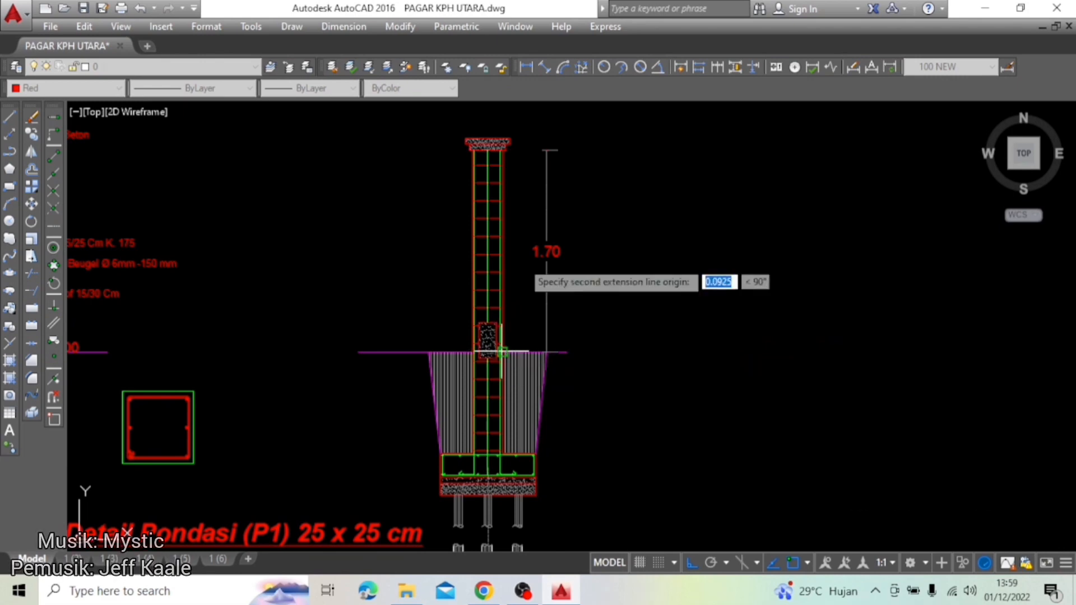
{"action": "left_click", "coordinate": [502, 150]}
{"action": "left_click", "coordinate": [522, 177]}
{"action": "scroll", "coordinate": [536, 234], "scroll_direction": "up", "scroll_amount": 4}
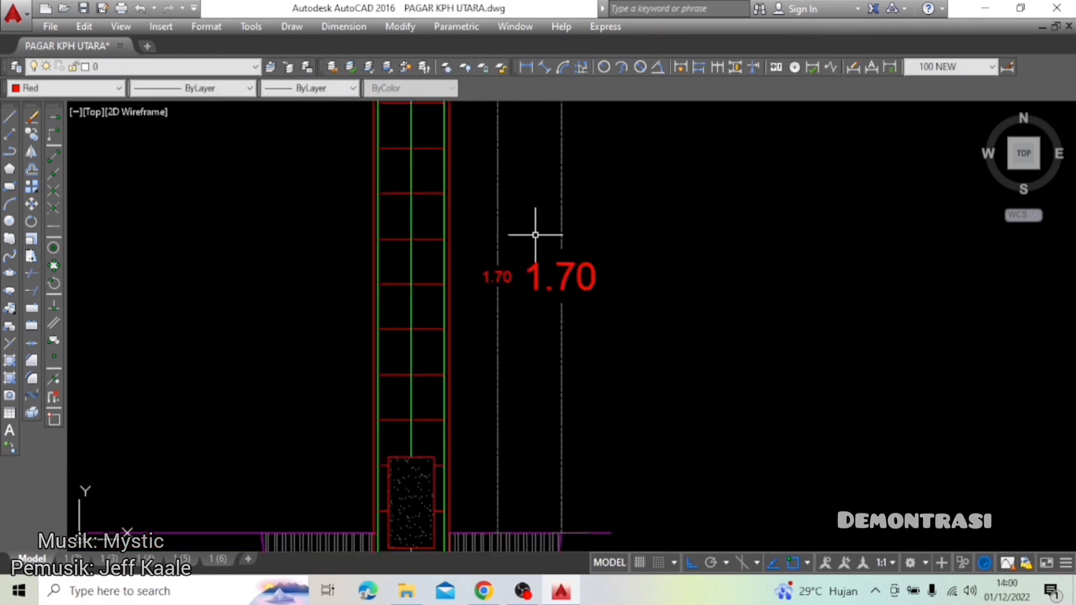
{"action": "middle_click_drag", "start_coordinate": [618, 280], "coordinate": [600, 327]}
{"action": "scroll", "coordinate": [498, 308], "scroll_direction": "down", "scroll_amount": 2}
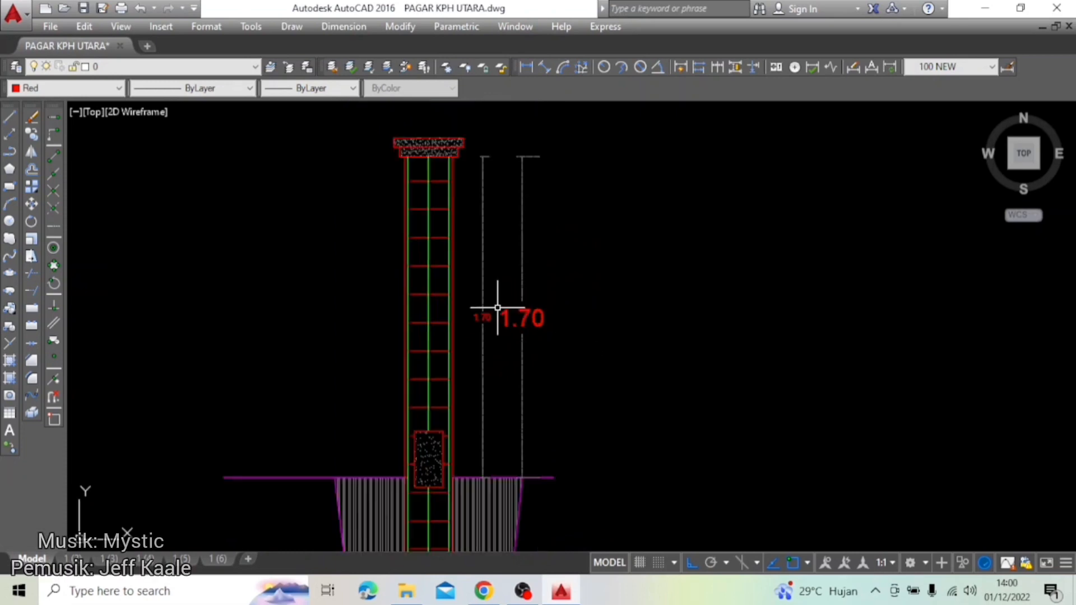
Step: Set DIMSCALE to 4
{"action": "type", "text": "DIM"}
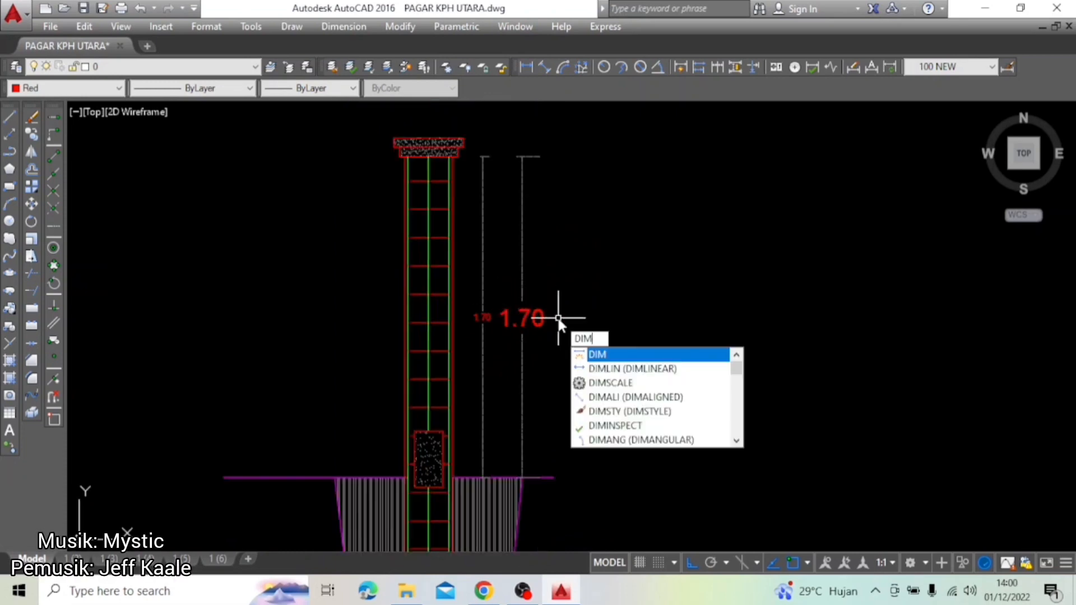
{"action": "type", "text": "SCALE"}
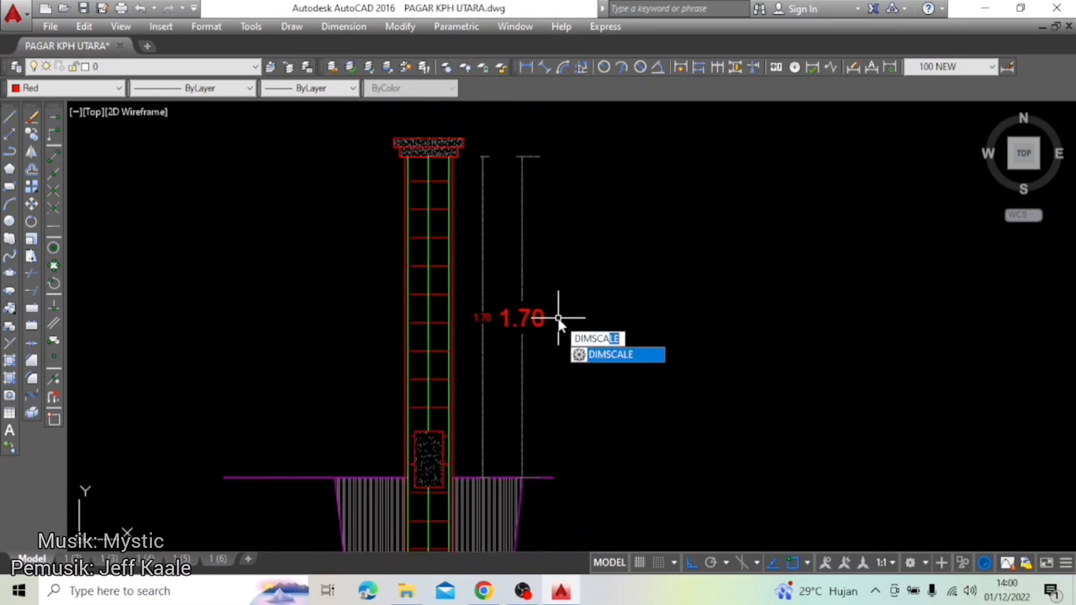
{"action": "key", "text": "Return"}
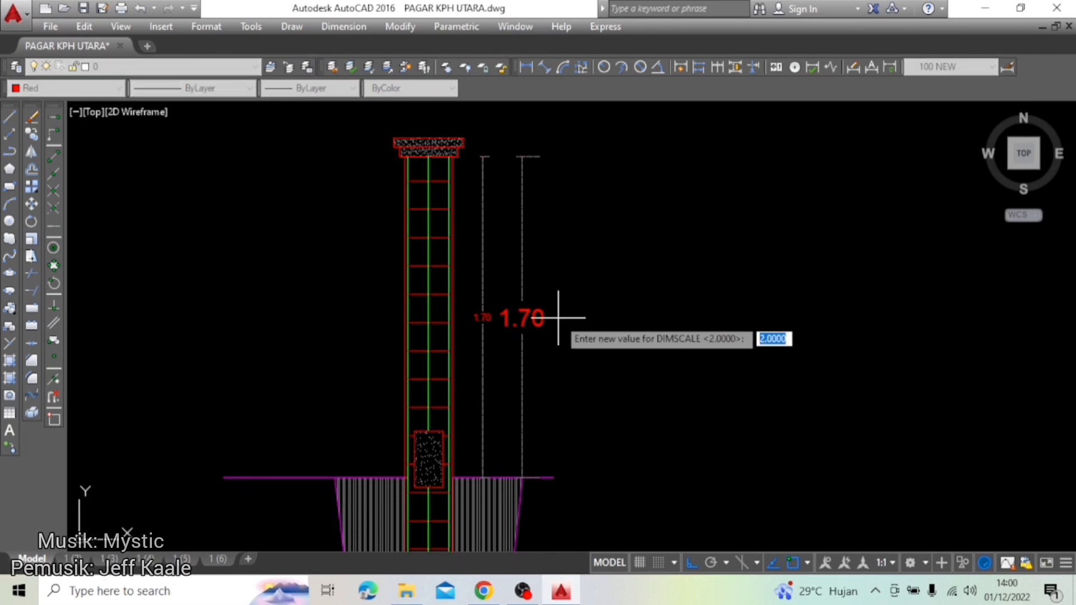
{"action": "type", "text": "4"}
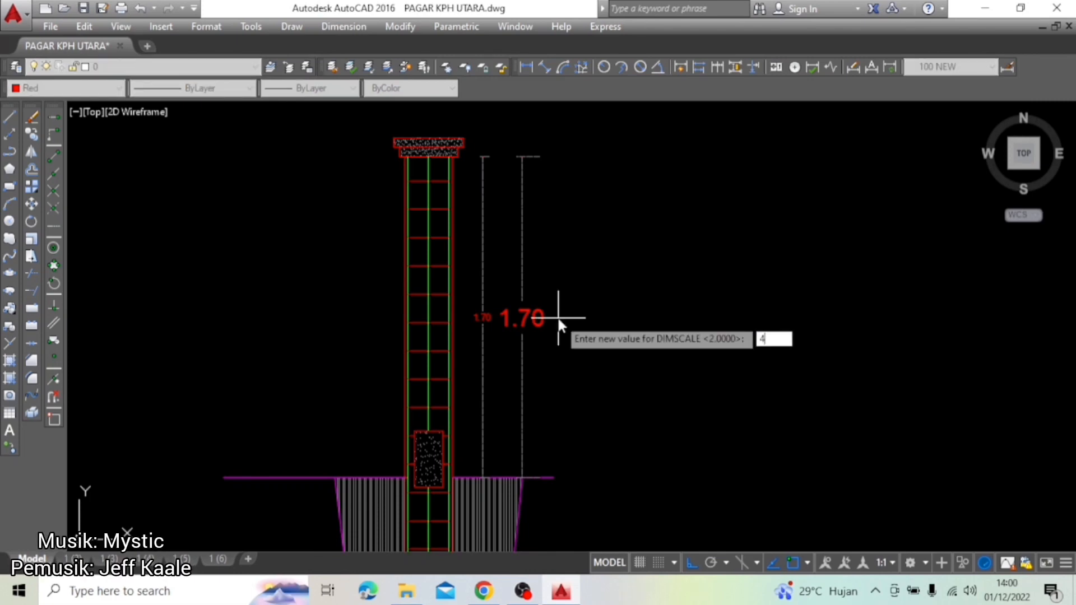
{"action": "key", "text": "Return"}
Step: Add a third linear dimension from the underside of the column cap to the ground line, outside the two existing dimensions
{"action": "type", "text": "dimli"}
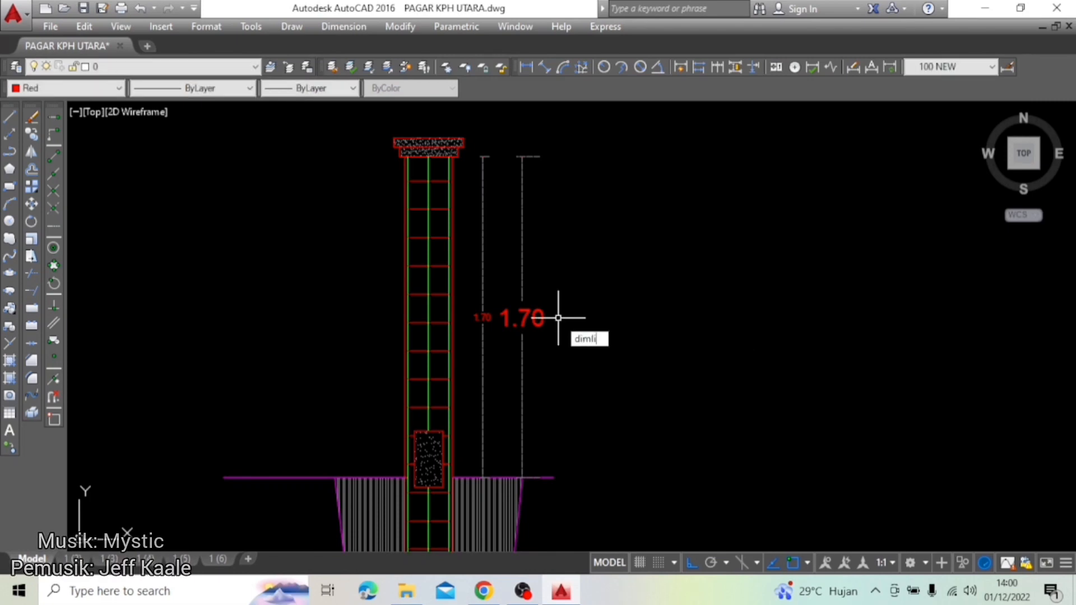
{"action": "type", "text": "n"}
{"action": "key", "text": "Return"}
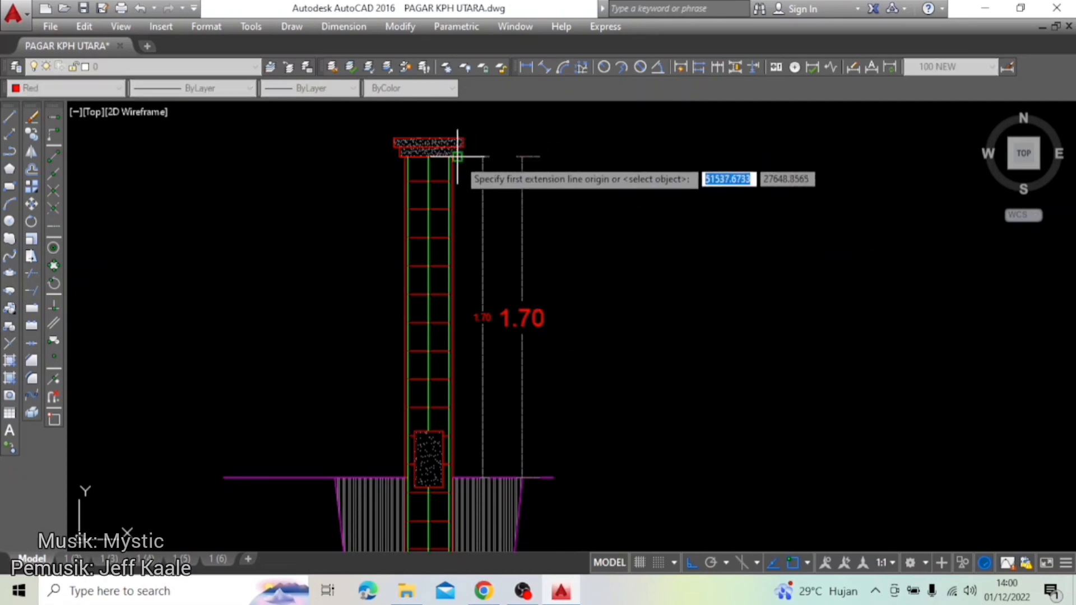
{"action": "left_click", "coordinate": [457, 157]}
{"action": "left_click", "coordinate": [452, 478]}
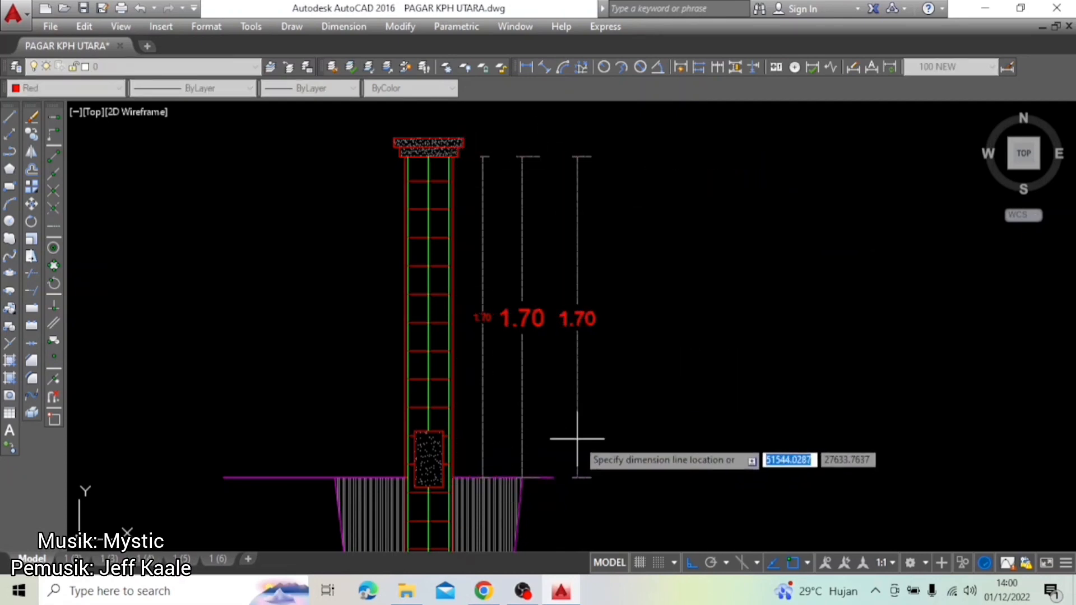
{"action": "left_click", "coordinate": [578, 439]}
{"action": "scroll", "coordinate": [655, 354], "scroll_direction": "down", "scroll_amount": 4}
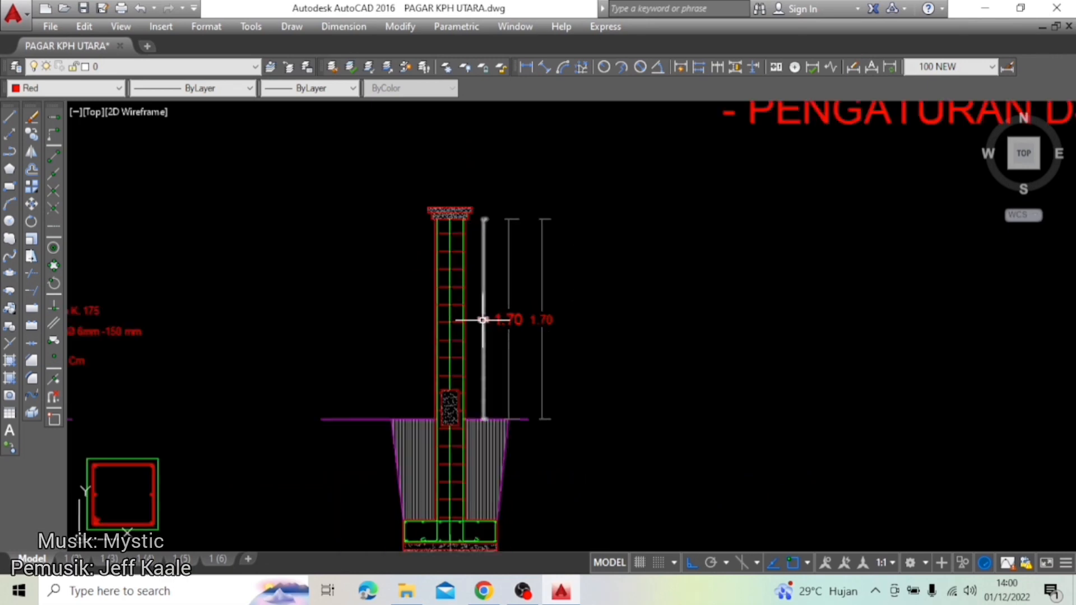
{"action": "middle_click_drag", "start_coordinate": [492, 318], "coordinate": [596, 334]}
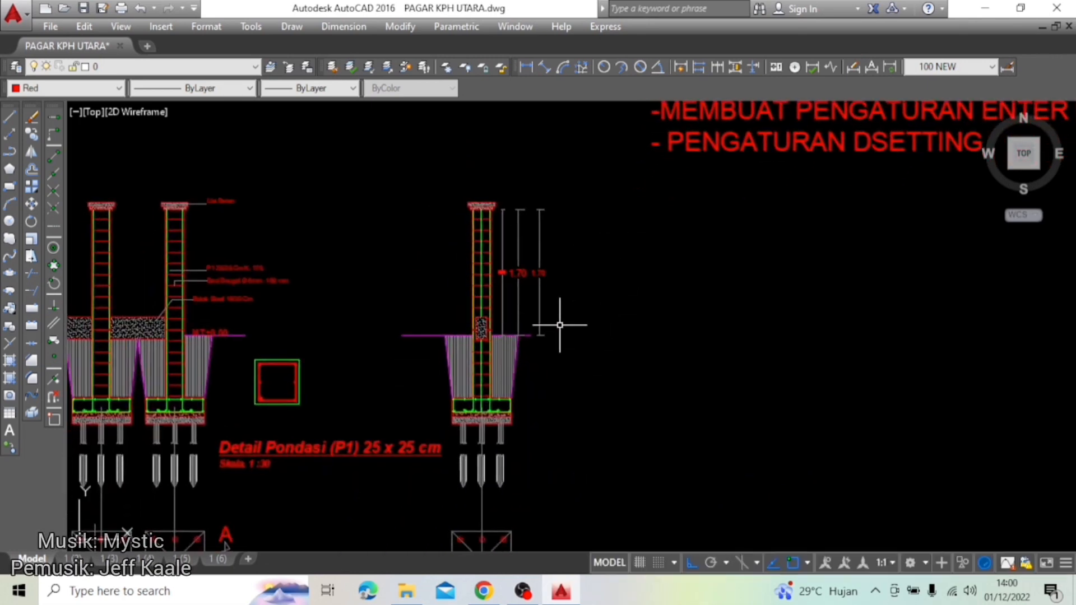
Step: Set DIMSCALE to a much larger value than 4
{"action": "type", "text": "DIMSca"}
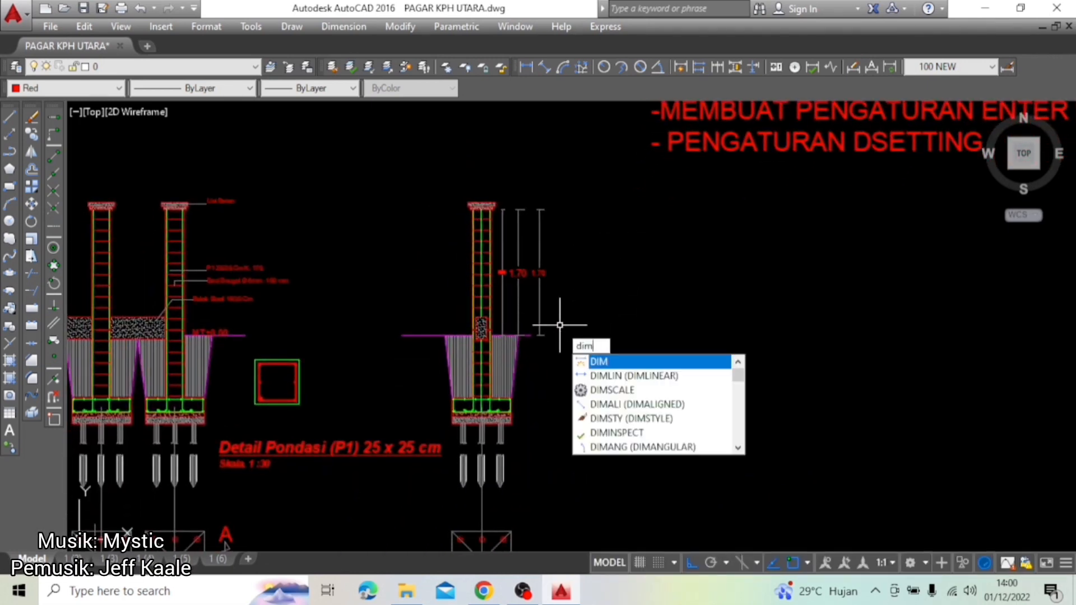
{"action": "type", "text": "le"}
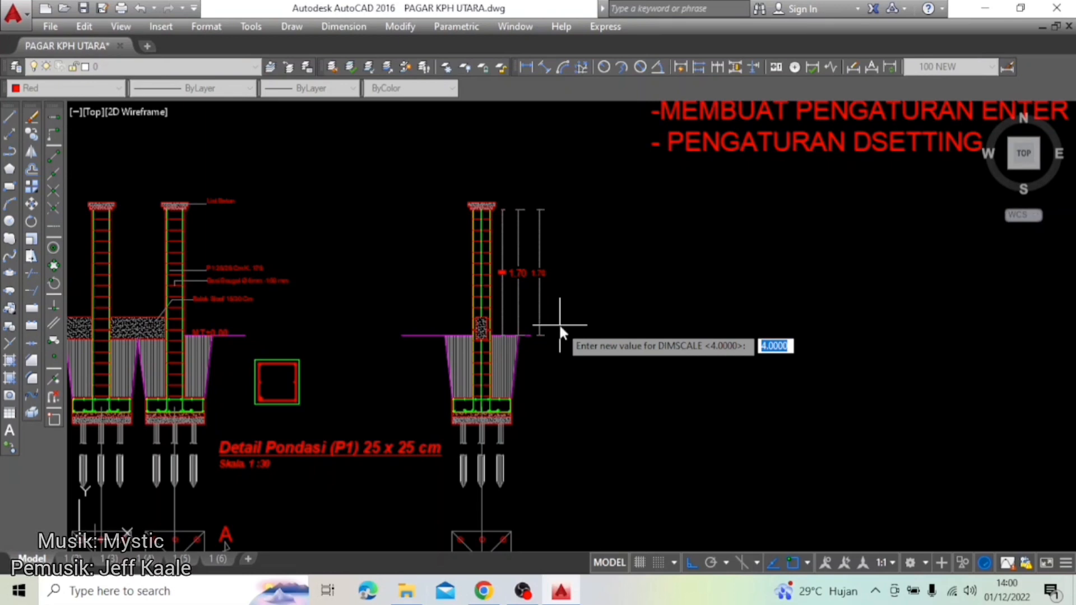
{"action": "key", "text": "Return"}
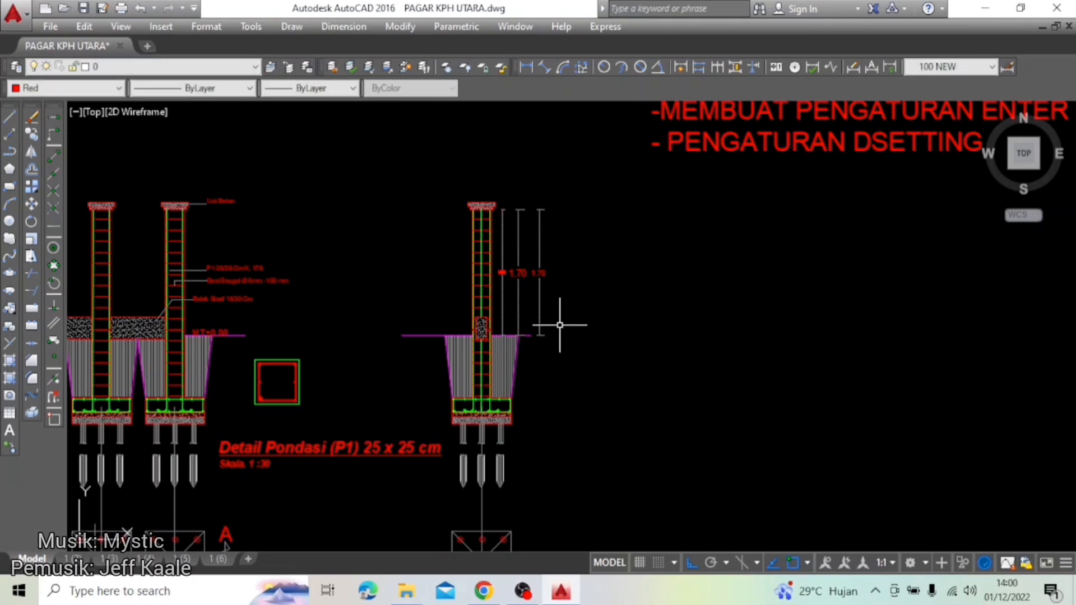
{"action": "type", "text": "di"}
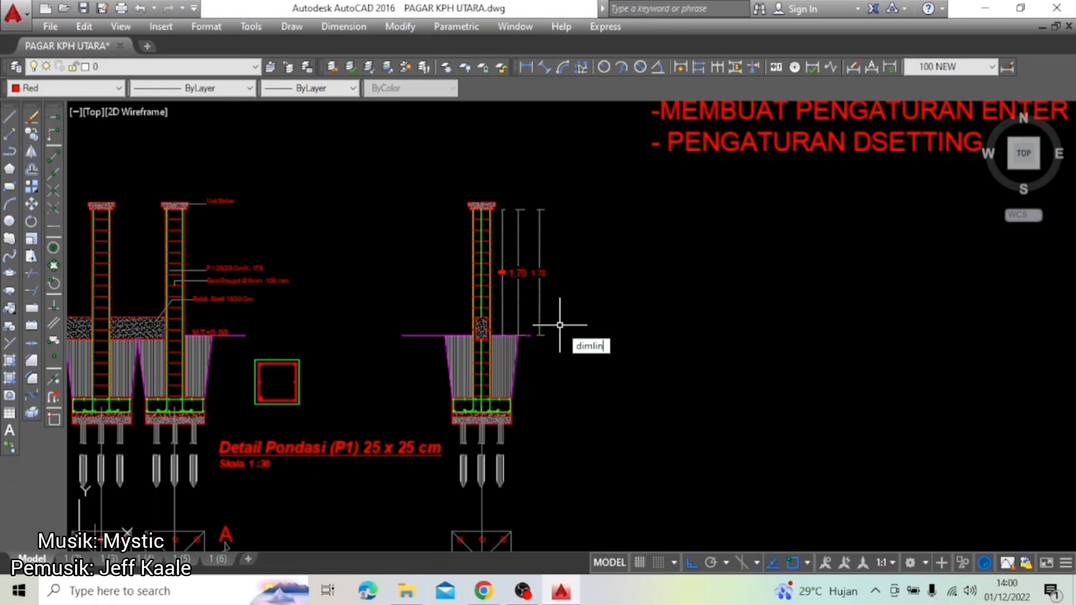
{"action": "type", "text": "mlin"}
{"action": "key", "text": "Return"}
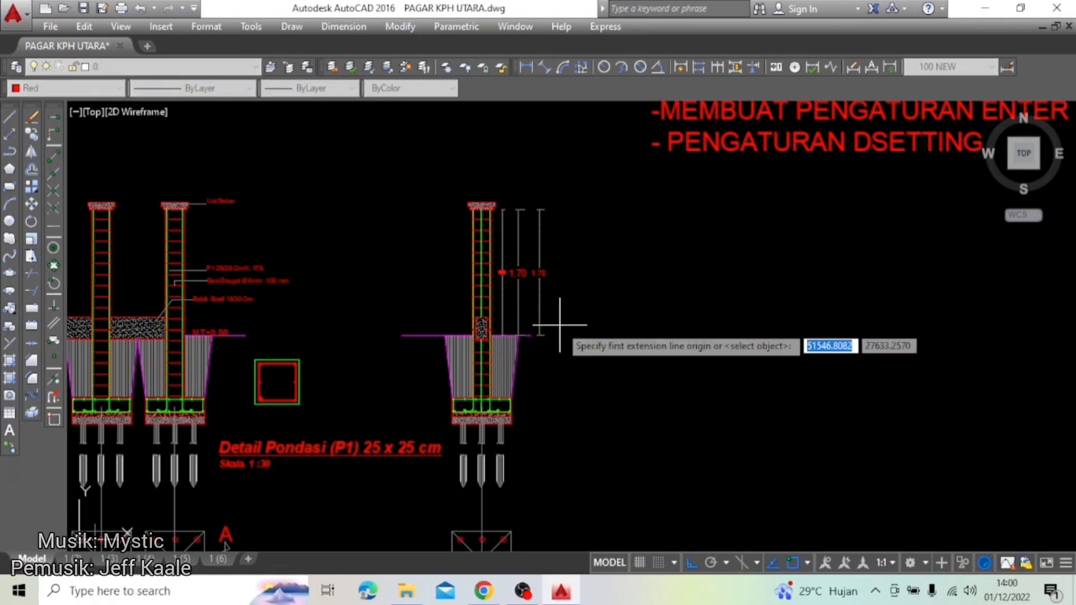
{"action": "key", "text": "Escape"}
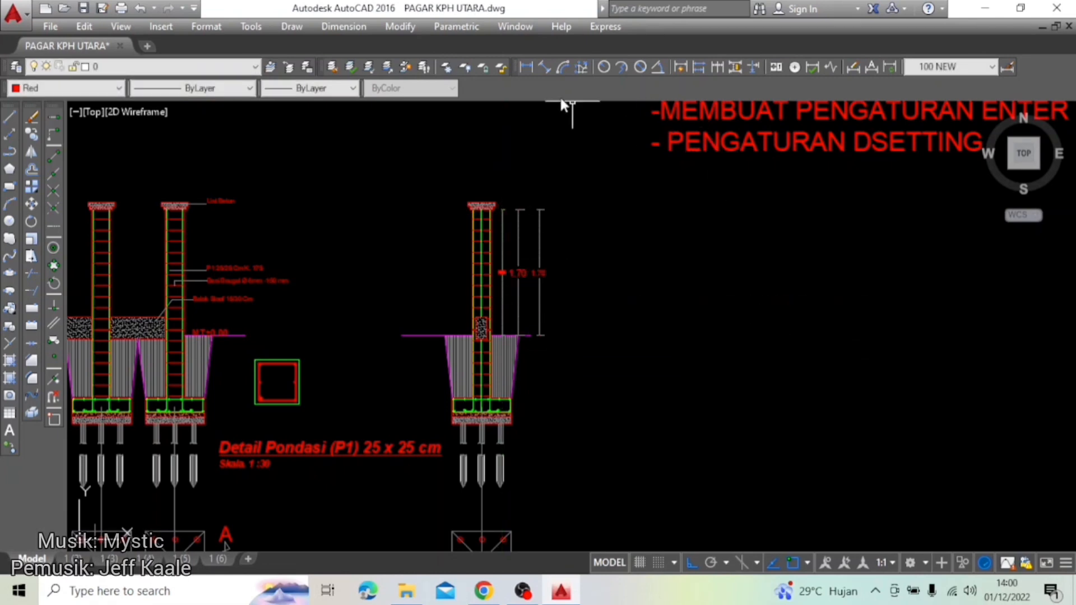
Step: Try a linear dimension of the column's height at the enlarged dimension scale, placed outside the other three
{"action": "left_click", "coordinate": [530, 66]}
{"action": "scroll", "coordinate": [531, 330], "scroll_direction": "up", "scroll_amount": 3}
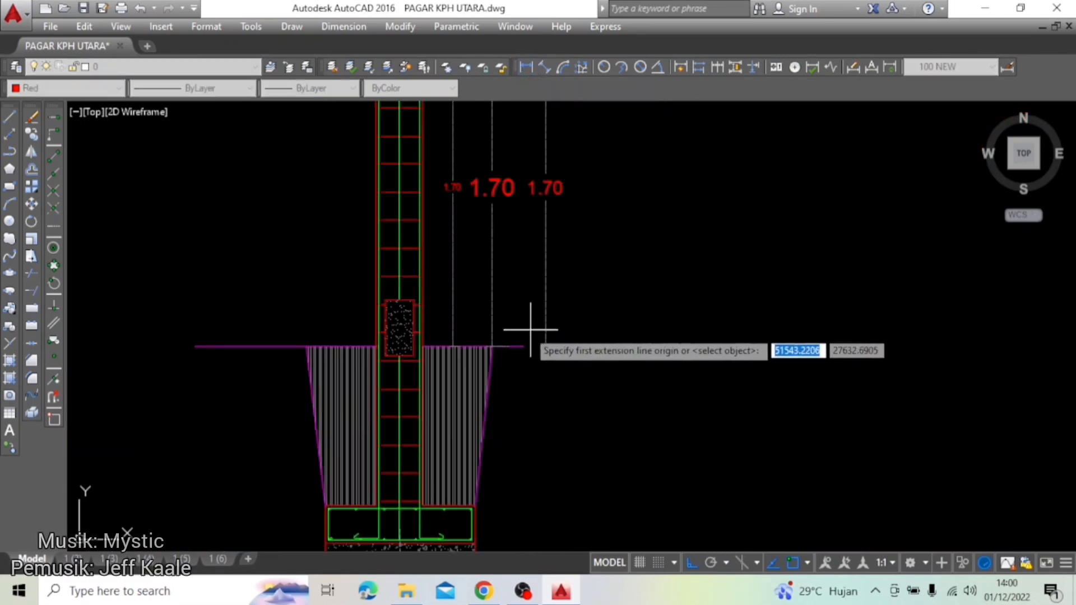
{"action": "left_click", "coordinate": [492, 347]}
{"action": "scroll", "coordinate": [493, 347], "scroll_direction": "down", "scroll_amount": 2}
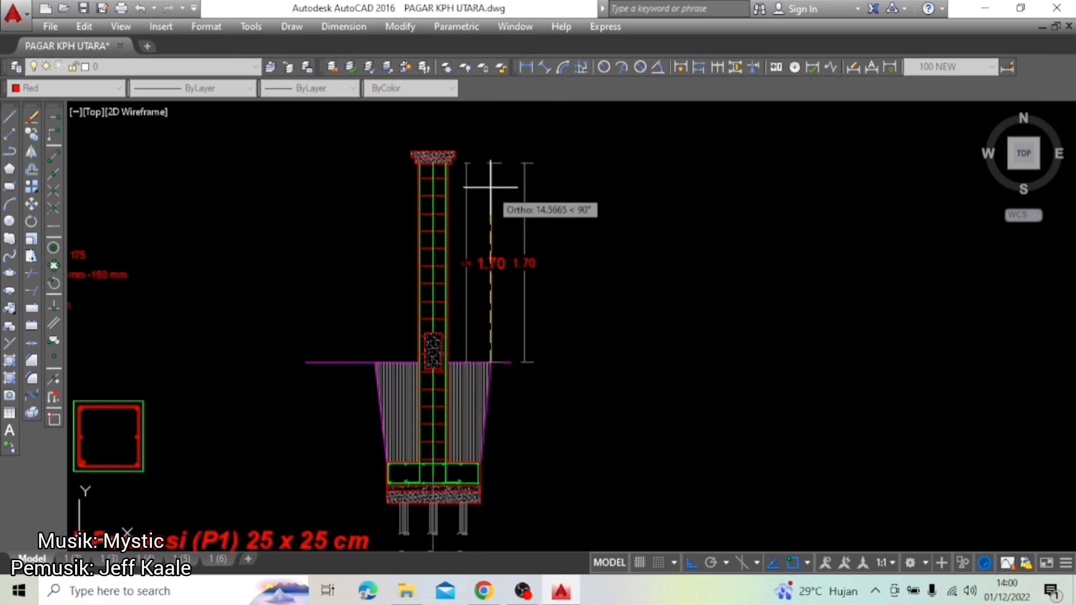
{"action": "left_click", "coordinate": [494, 164]}
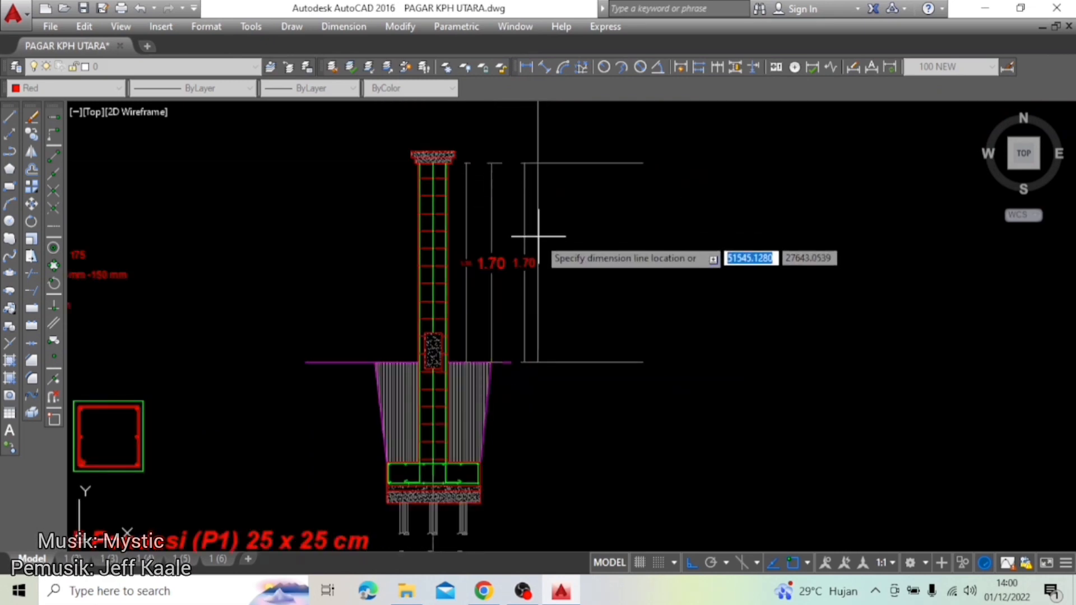
{"action": "scroll", "coordinate": [570, 291], "scroll_direction": "down", "scroll_amount": 3}
{"action": "scroll", "coordinate": [562, 414], "scroll_direction": "down", "scroll_amount": 2}
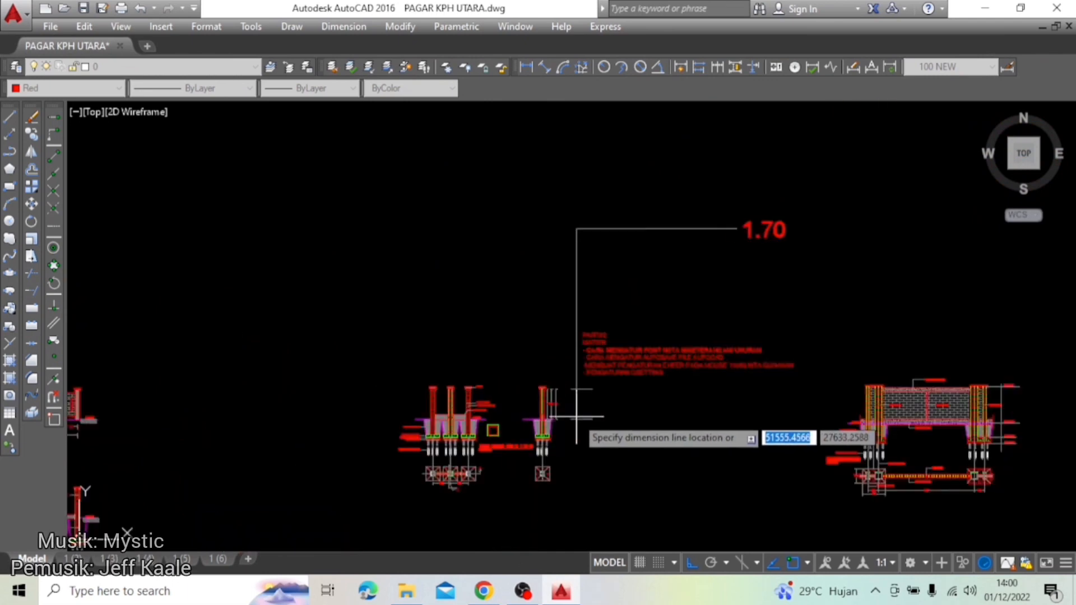
{"action": "left_click", "coordinate": [577, 416]}
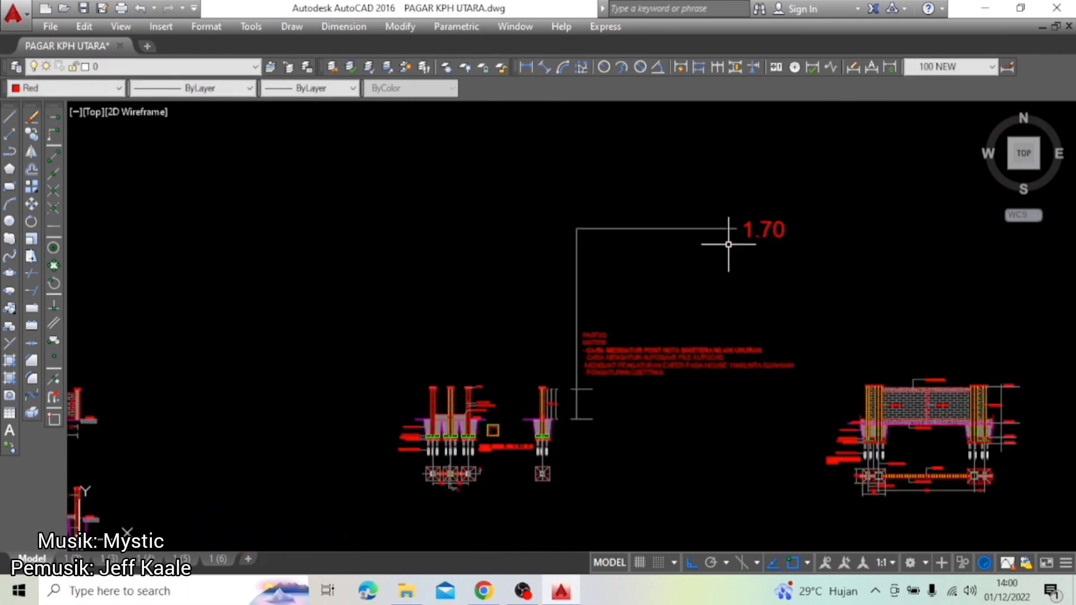
Step: Erase the oversized height dimension of the column
{"action": "left_click", "coordinate": [764, 231]}
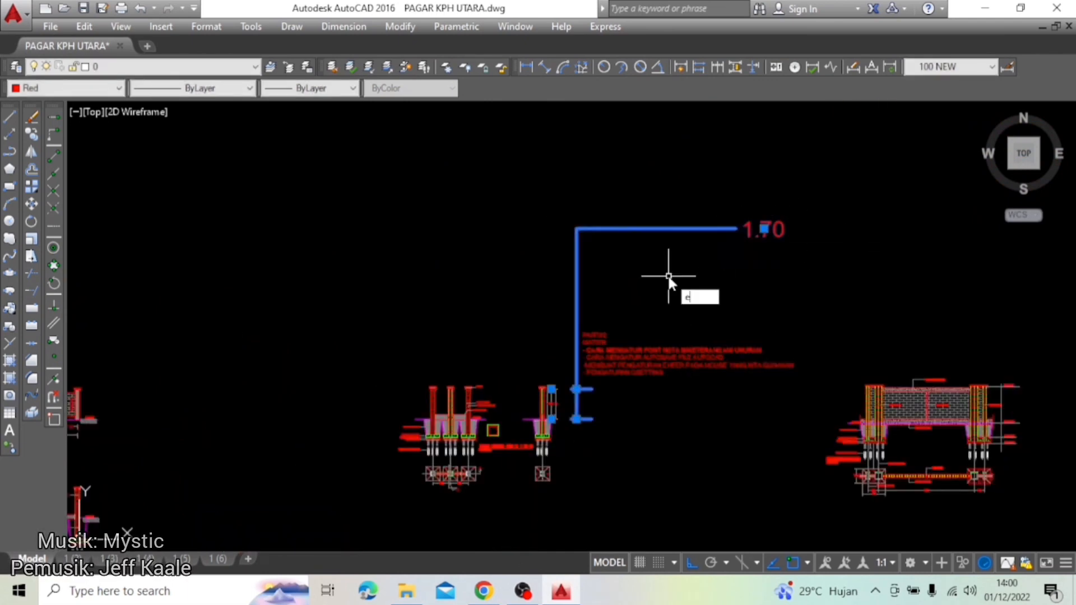
{"action": "key", "text": "Delete"}
{"action": "scroll", "coordinate": [591, 354], "scroll_direction": "up", "scroll_amount": 8}
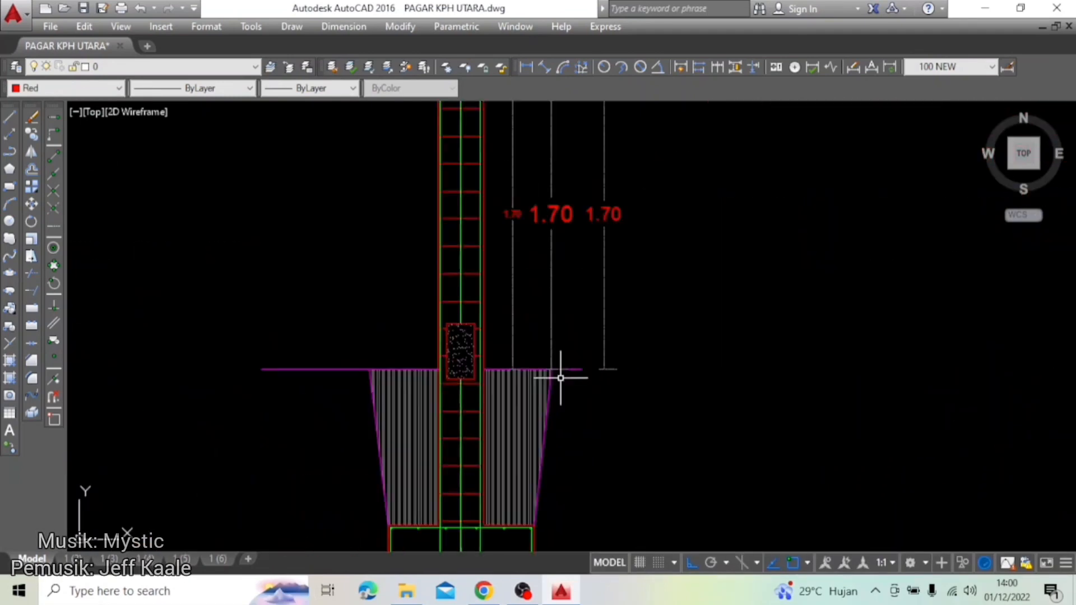
{"action": "mouse_move", "coordinate": [561, 377]}
{"action": "middle_mouse_down"}
{"action": "mouse_move", "coordinate": [600, 405]}
{"action": "mouse_move", "coordinate": [570, 300]}
{"action": "middle_mouse_up"}
Step: Compare the text size of the foundation detail's annotations with that of the column height dimensions
{"action": "scroll", "coordinate": [569, 301], "scroll_direction": "down", "scroll_amount": 10}
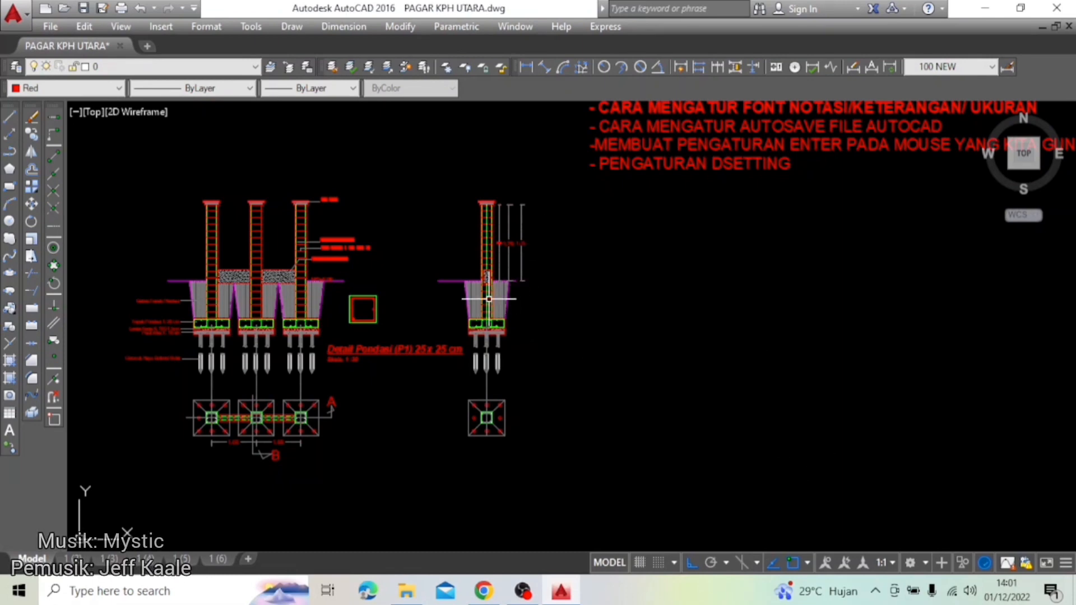
{"action": "scroll", "coordinate": [490, 299], "scroll_direction": "up", "scroll_amount": 4}
{"action": "mouse_move", "coordinate": [338, 335]}
{"action": "middle_mouse_down"}
{"action": "mouse_move", "coordinate": [550, 398]}
{"action": "mouse_move", "coordinate": [603, 398]}
{"action": "middle_mouse_up"}
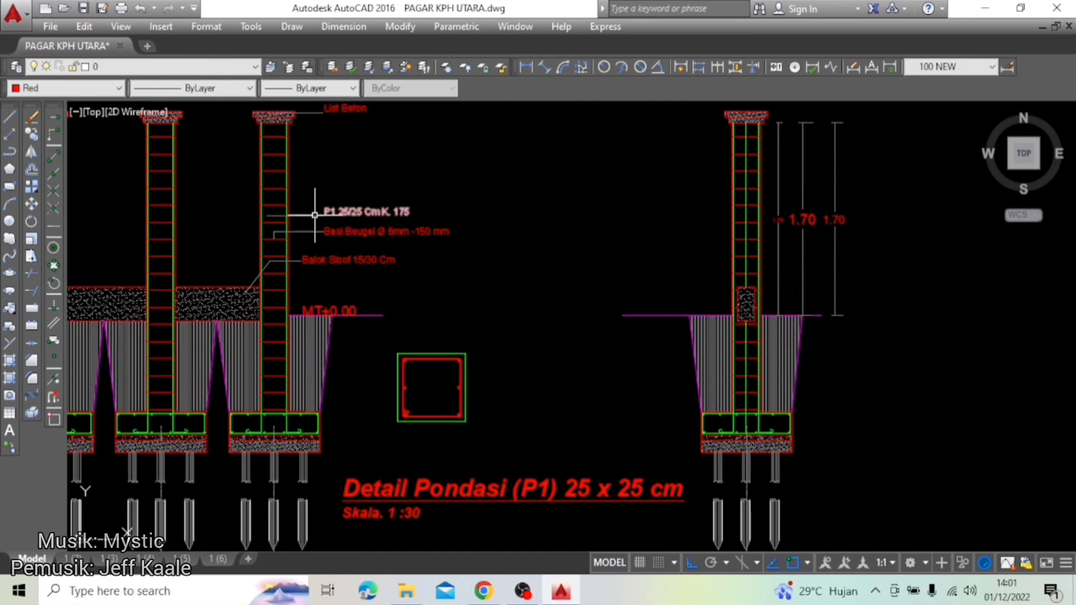
{"action": "left_click", "coordinate": [353, 260]}
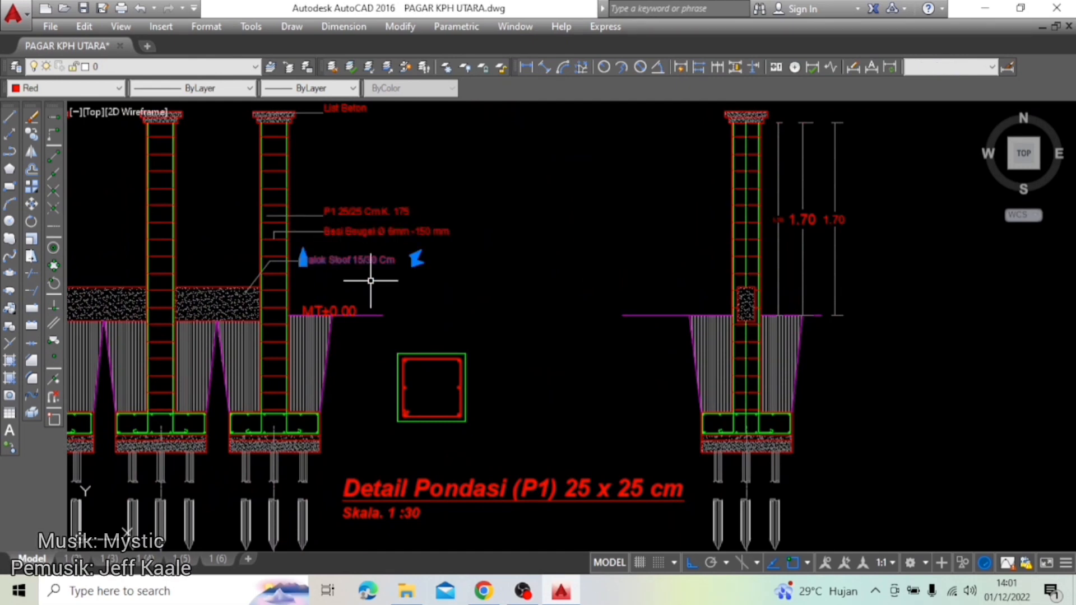
{"action": "key", "text": "Escape"}
{"action": "mouse_move", "coordinate": [624, 332]}
{"action": "middle_mouse_down"}
{"action": "mouse_move", "coordinate": [524, 329]}
{"action": "mouse_move", "coordinate": [663, 346]}
{"action": "middle_mouse_up"}
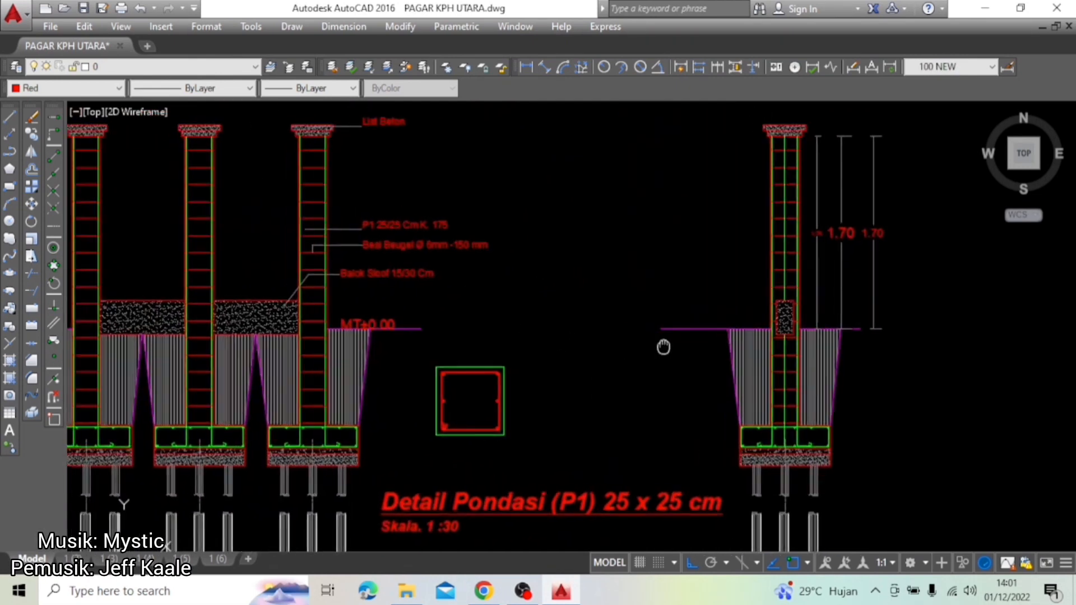
Step: Draw a horizontal pointer line from the hatched excavation beside the column outward into the empty area
{"action": "scroll", "coordinate": [347, 252], "scroll_direction": "up", "scroll_amount": 4}
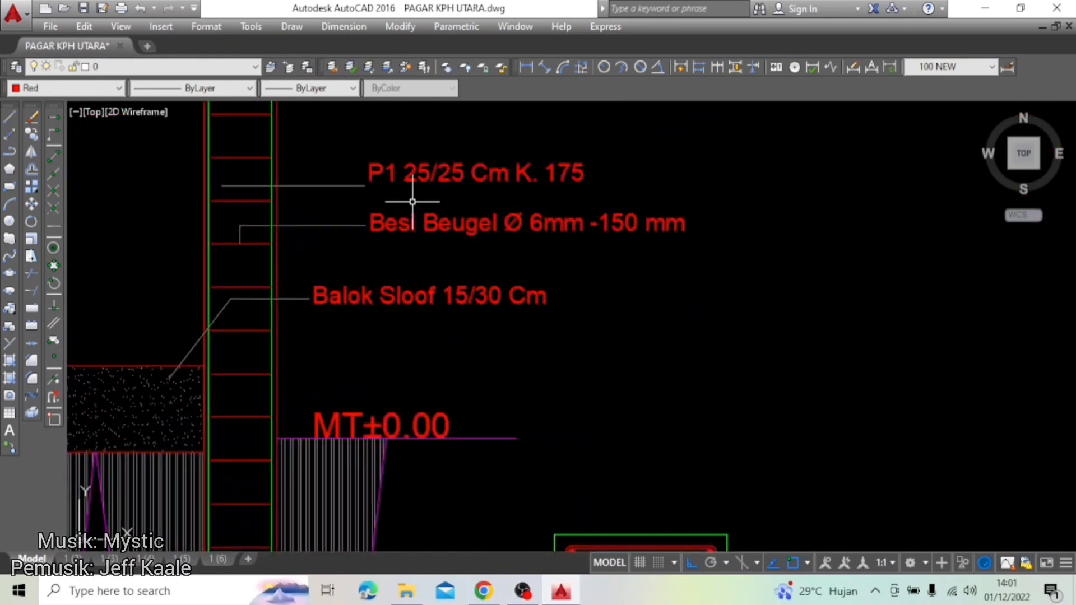
{"action": "scroll", "coordinate": [474, 286], "scroll_direction": "down", "scroll_amount": 6}
{"action": "scroll", "coordinate": [542, 351], "scroll_direction": "up", "scroll_amount": 6}
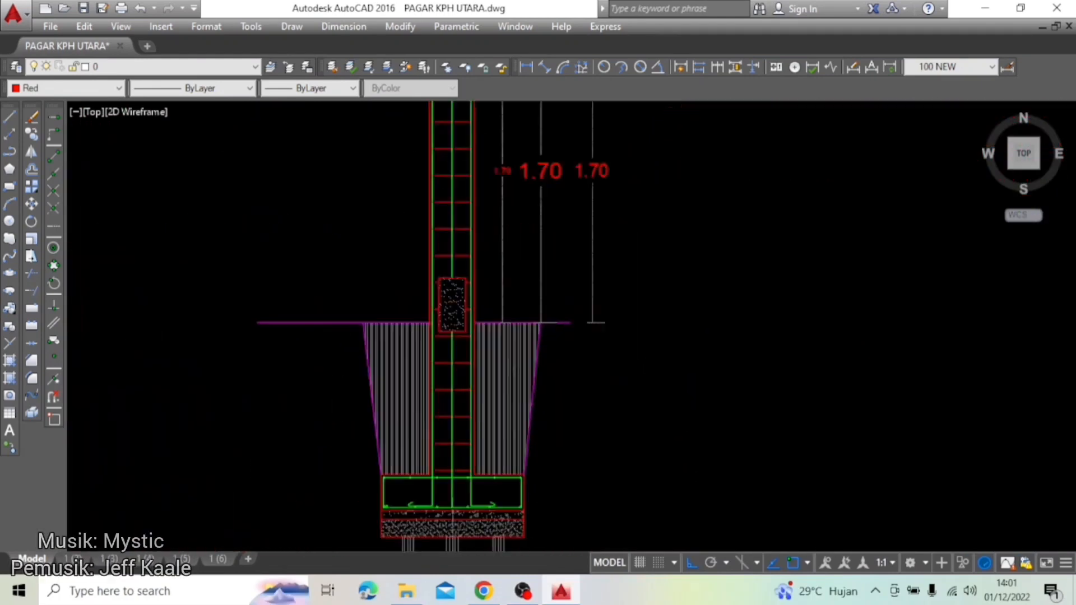
{"action": "middle_click_drag", "start_coordinate": [542, 402], "coordinate": [556, 370]}
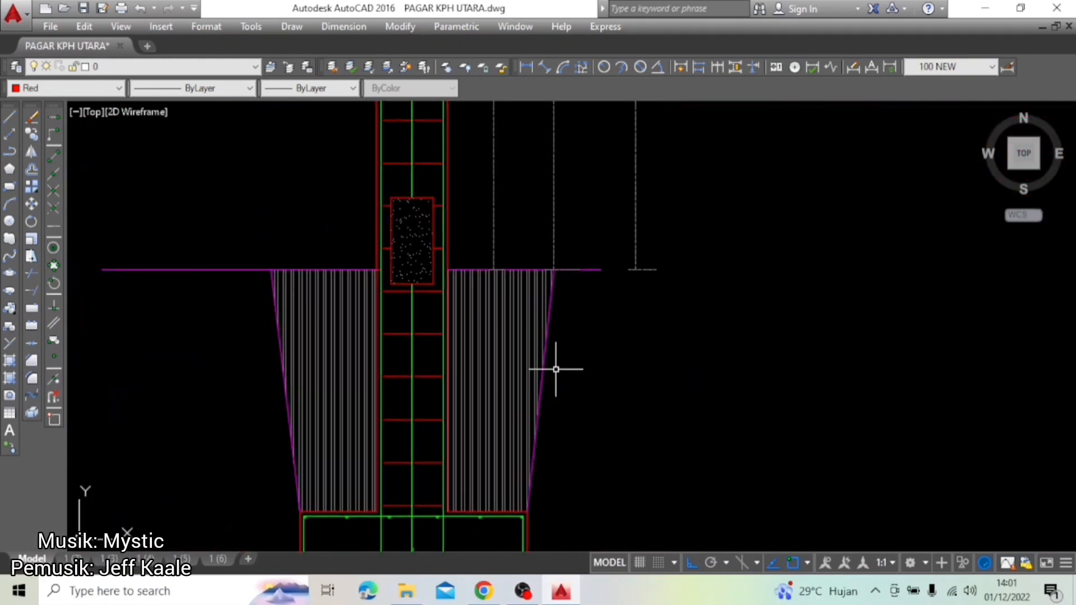
{"action": "type", "text": "l"}
{"action": "key", "text": "Return"}
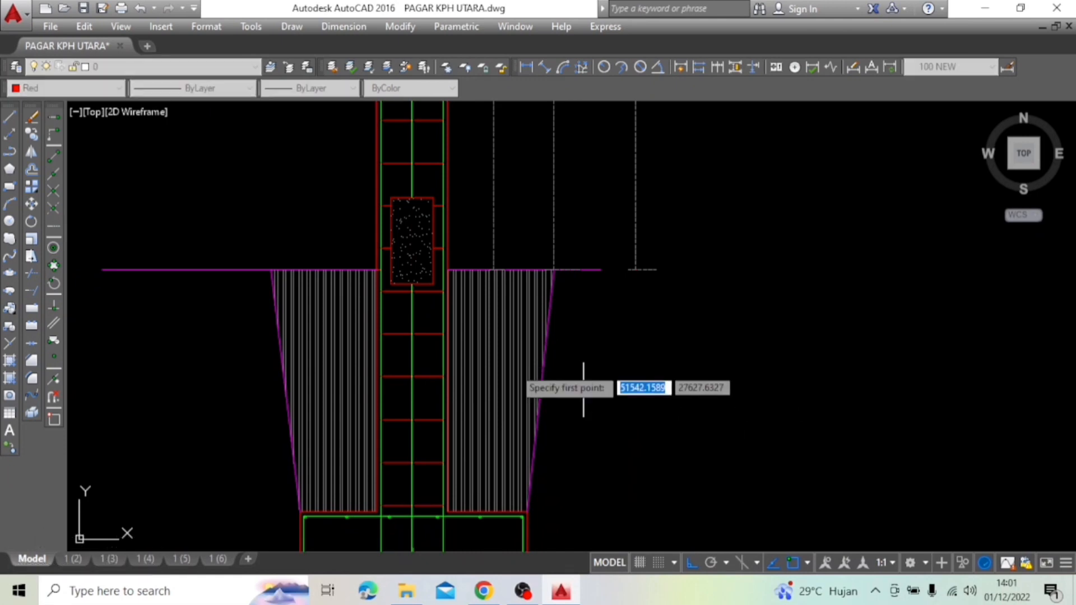
{"action": "left_click", "coordinate": [486, 396]}
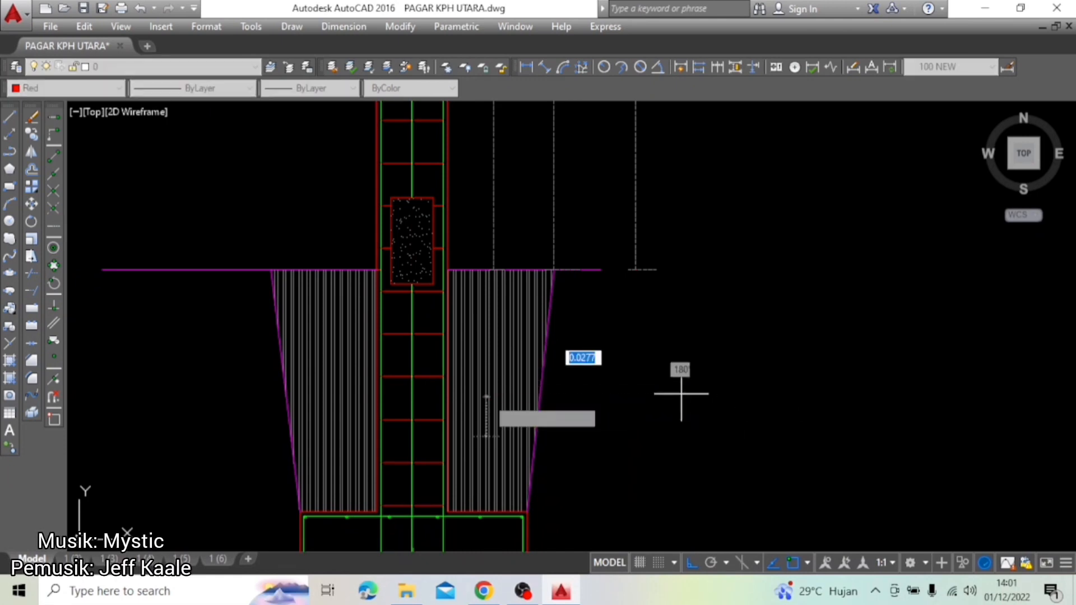
{"action": "left_click", "coordinate": [777, 397]}
{"action": "key", "text": "Return"}
{"action": "middle_click_drag", "start_coordinate": [748, 444], "coordinate": [680, 432]}
Step: Place the multiline text "galian pondasi" at the pointer line's outer end, widening its box to fit one line
{"action": "type", "text": "t"}
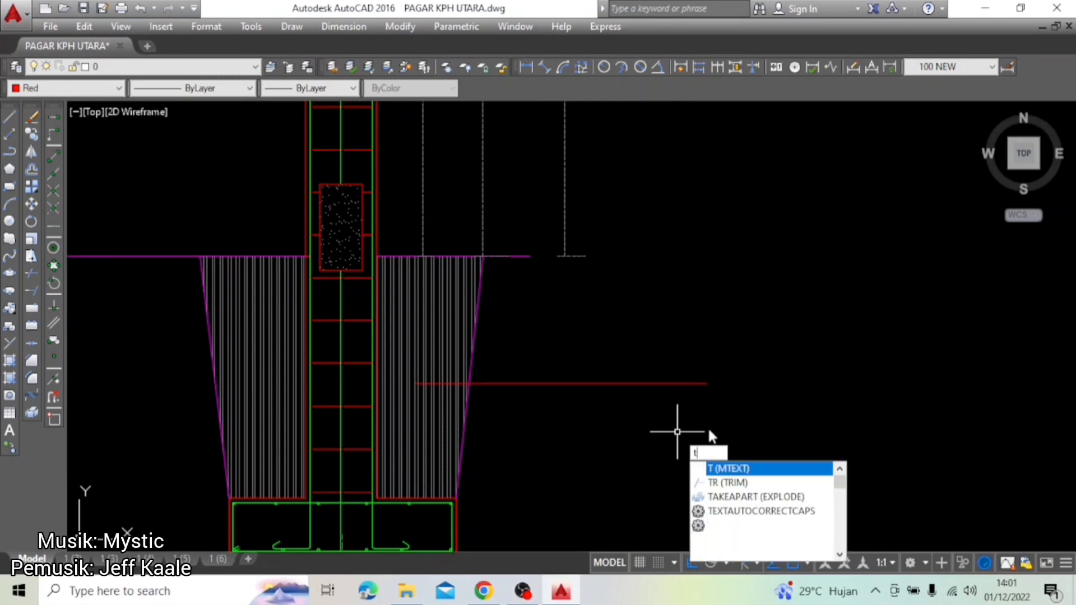
{"action": "key", "text": "Escape"}
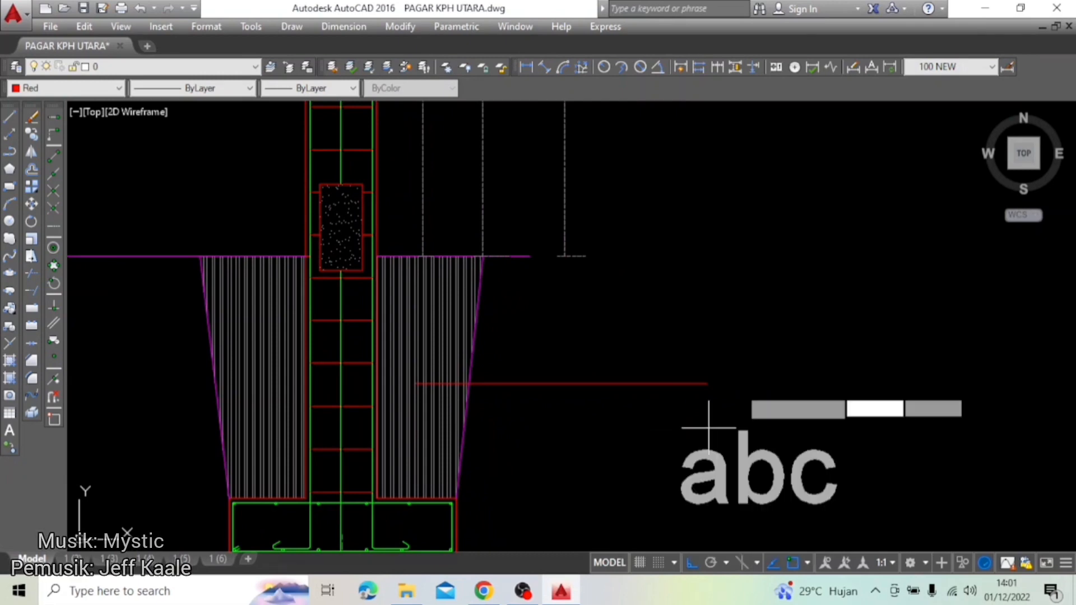
{"action": "left_click", "coordinate": [721, 378]}
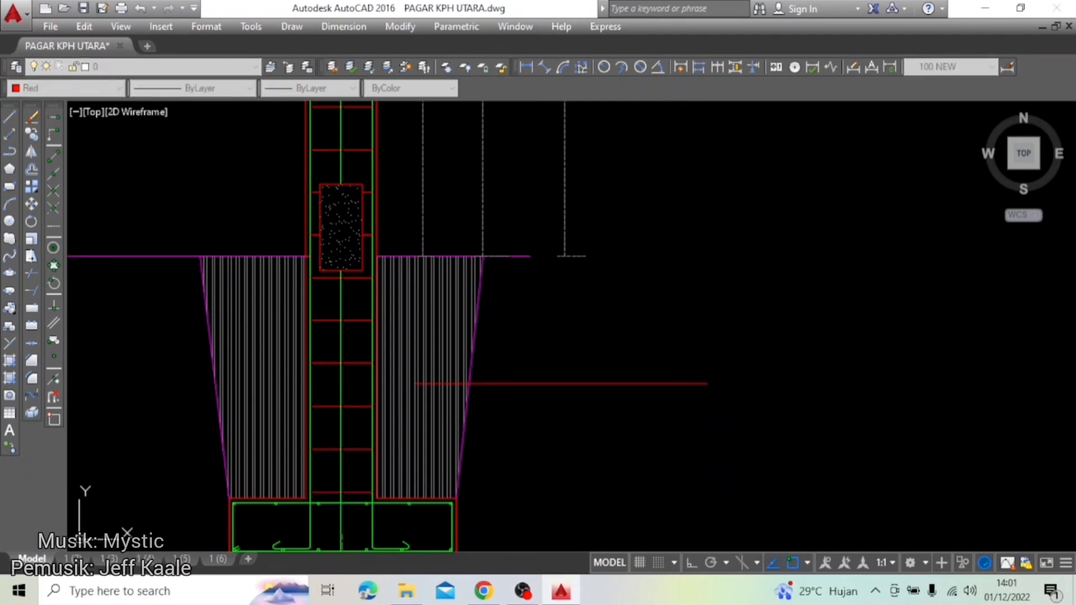
{"action": "left_click", "coordinate": [678, 430]}
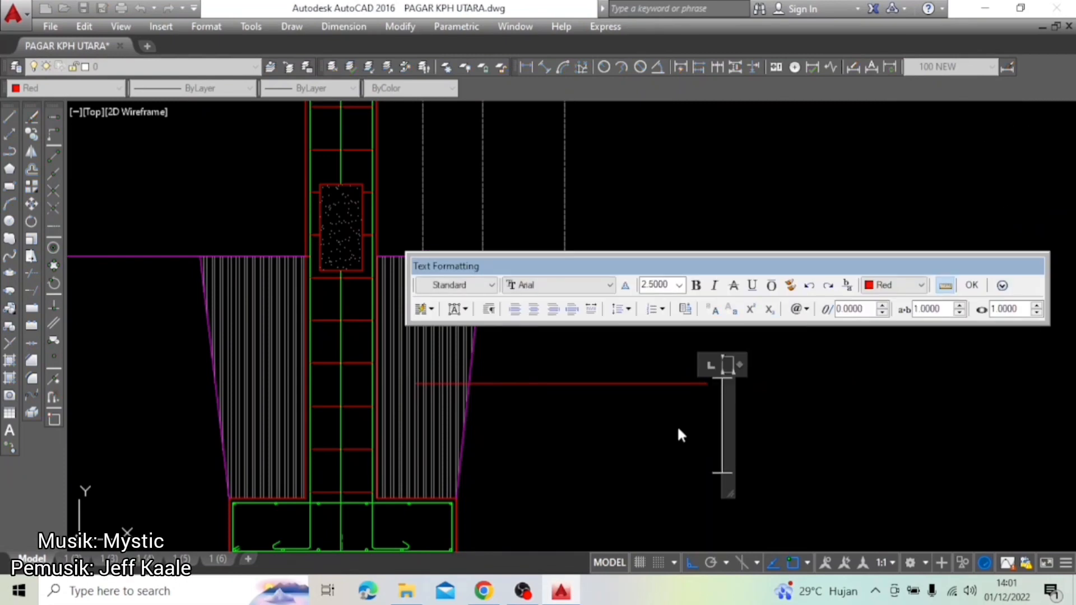
{"action": "type", "text": "gal"}
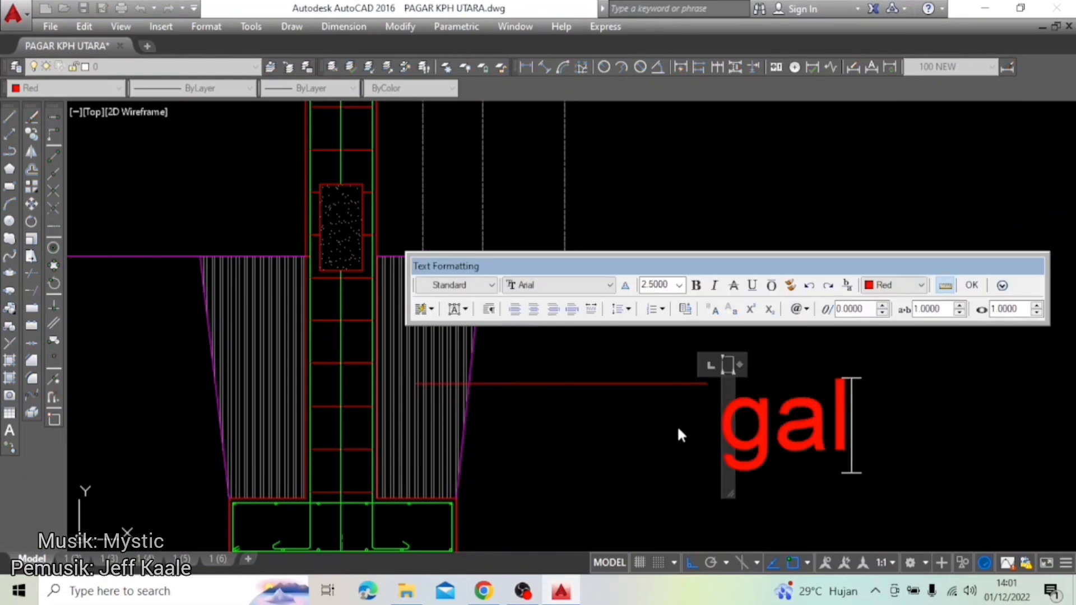
{"action": "type", "text": "ian pondasi"}
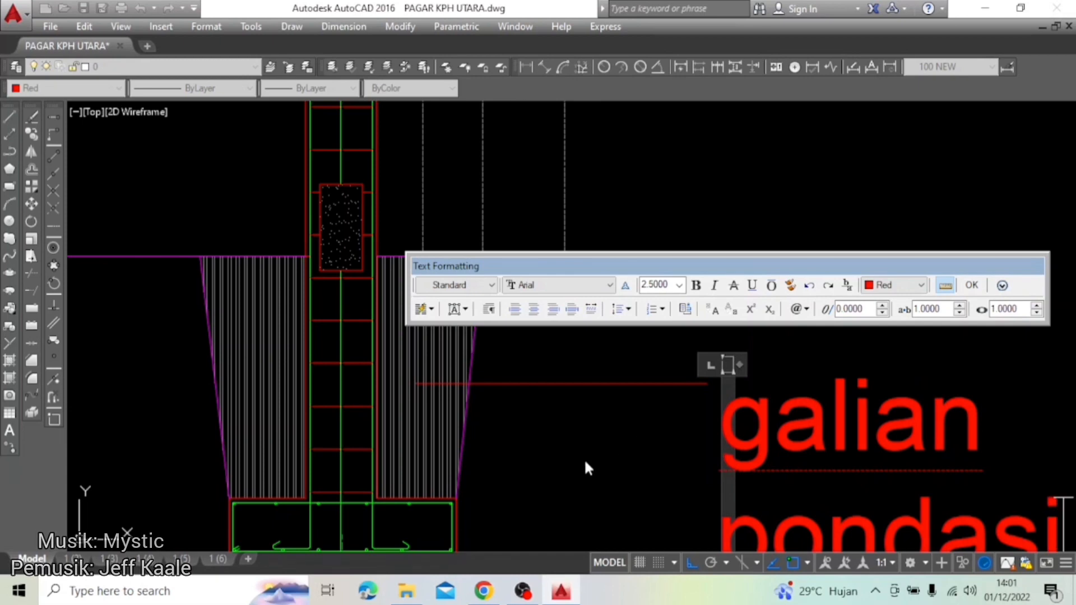
{"action": "scroll", "coordinate": [584, 460], "scroll_direction": "down", "scroll_amount": 3}
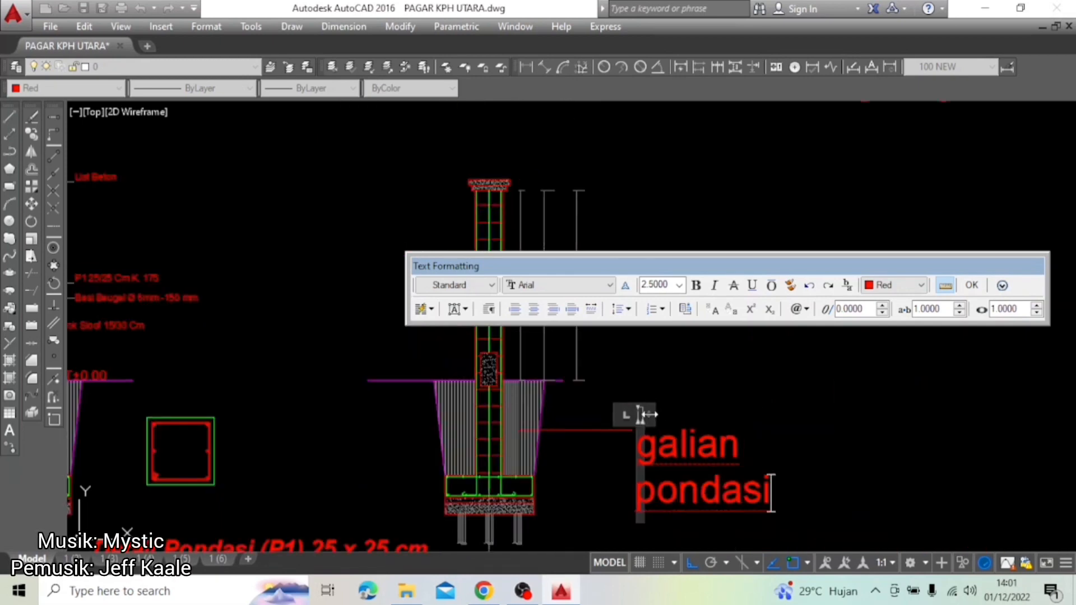
{"action": "left_click_drag", "start_coordinate": [661, 414], "coordinate": [984, 427]}
{"action": "left_click", "coordinate": [845, 510]}
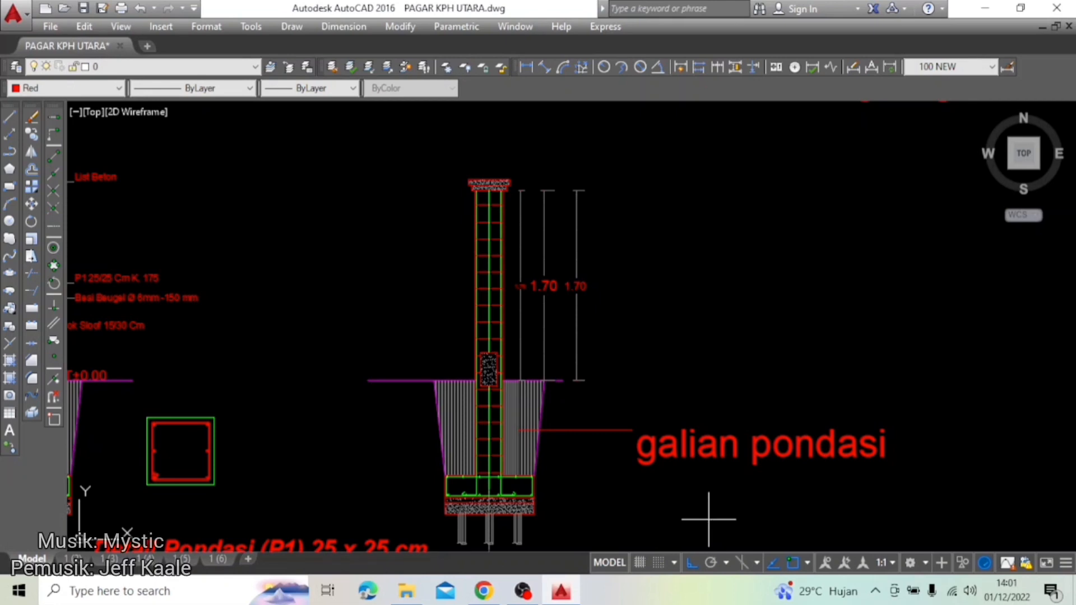
Step: Erase the "galian pondasi" text together with its pointer line
{"action": "left_click", "coordinate": [708, 519]}
{"action": "left_click", "coordinate": [602, 417]}
{"action": "key", "text": "Delete"}
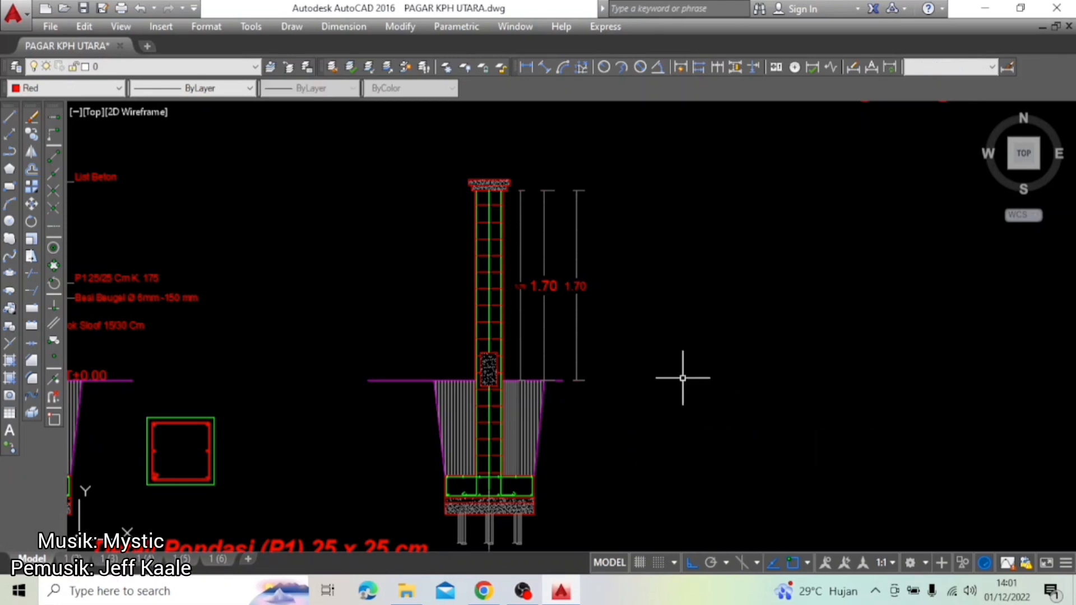
Step: Set the overall dimension scale with the DIMSCALE variable
{"action": "type", "text": "le"}
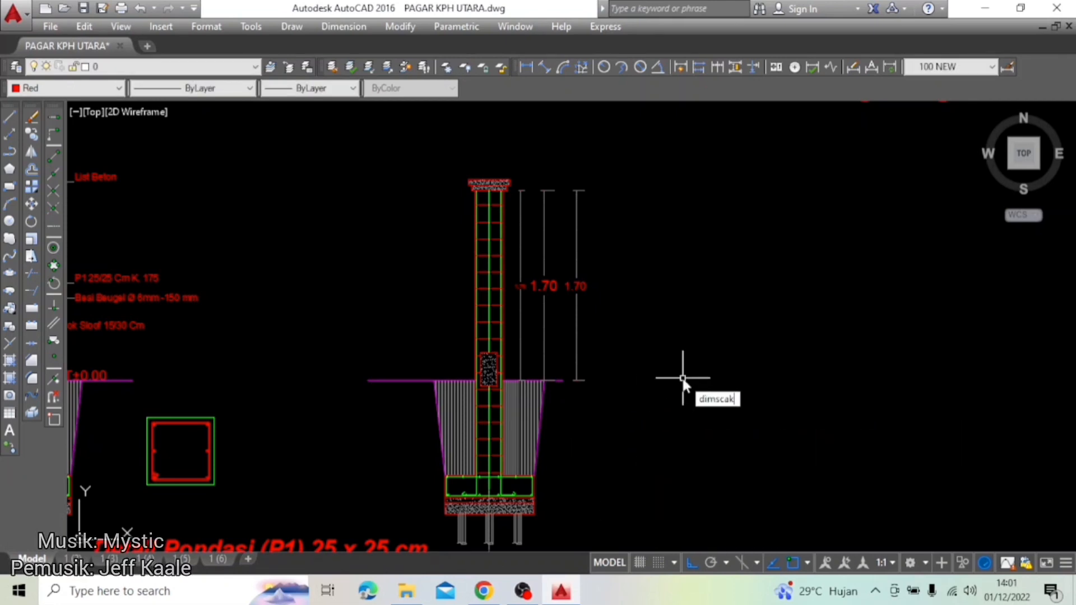
{"action": "key", "text": "Return"}
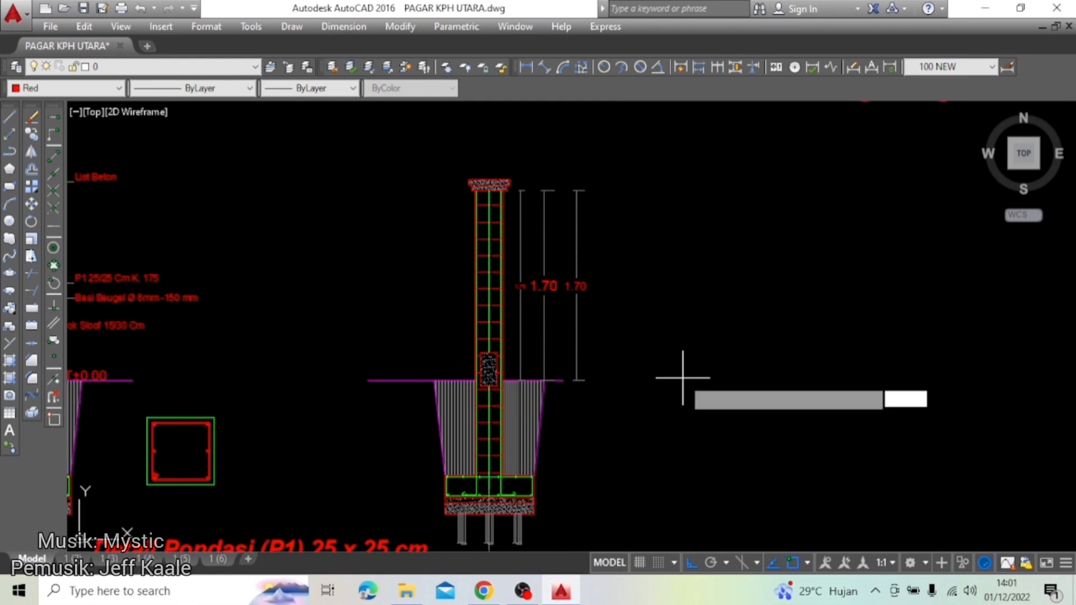
{"action": "key", "text": "Return"}
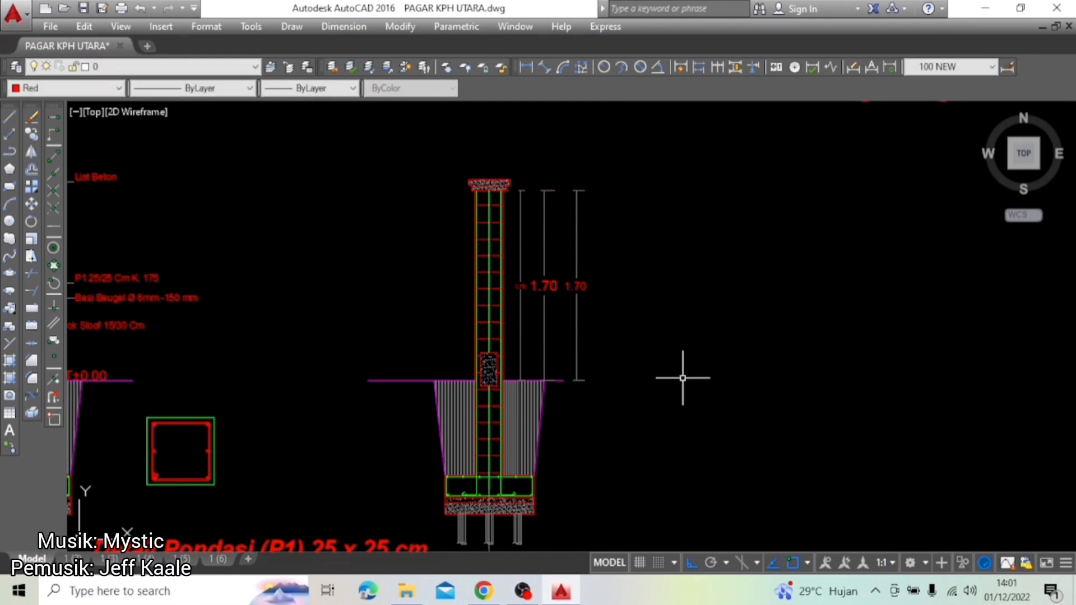
Step: Draw a new horizontal line from the excavation hatch, just below ground level, out past the column height dimensions
{"action": "type", "text": "l"}
{"action": "key", "text": "Return"}
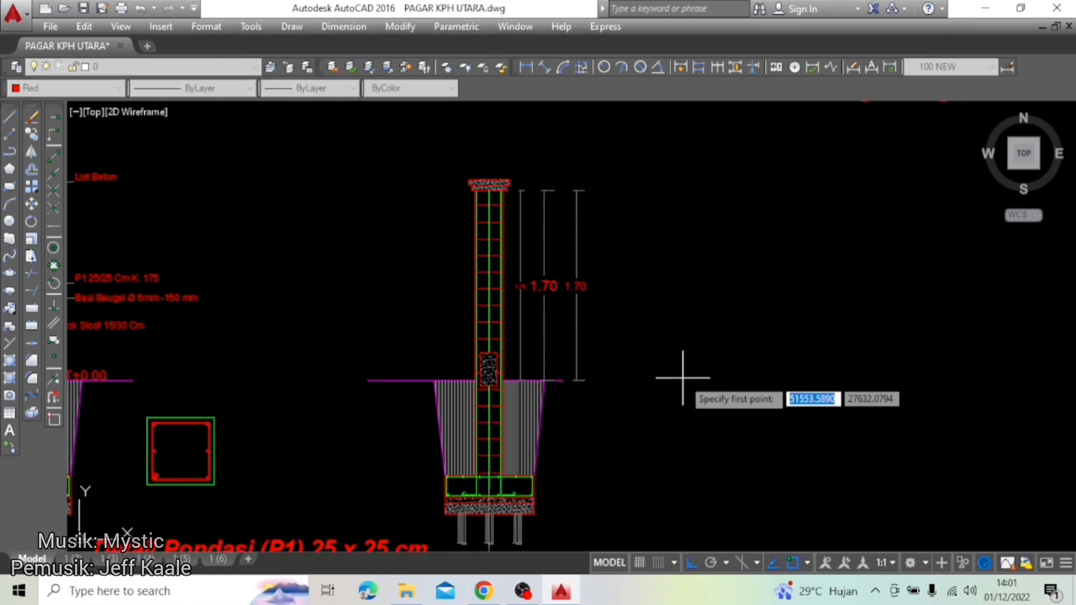
{"action": "scroll", "coordinate": [557, 415], "scroll_direction": "up", "scroll_amount": 4}
{"action": "left_click", "coordinate": [467, 411]}
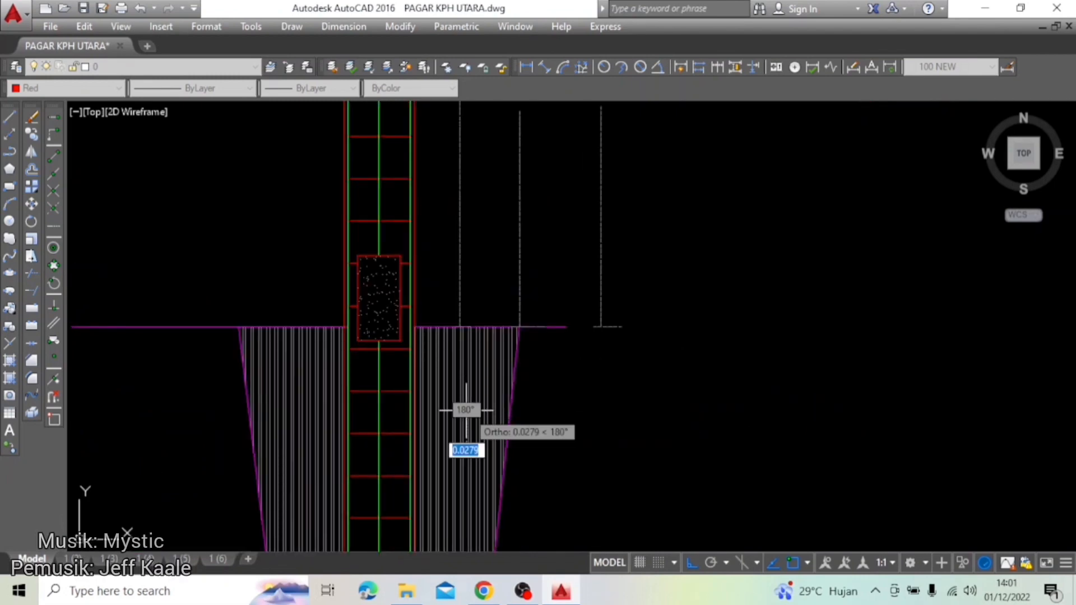
{"action": "left_click", "coordinate": [709, 400]}
{"action": "key", "text": "Return"}
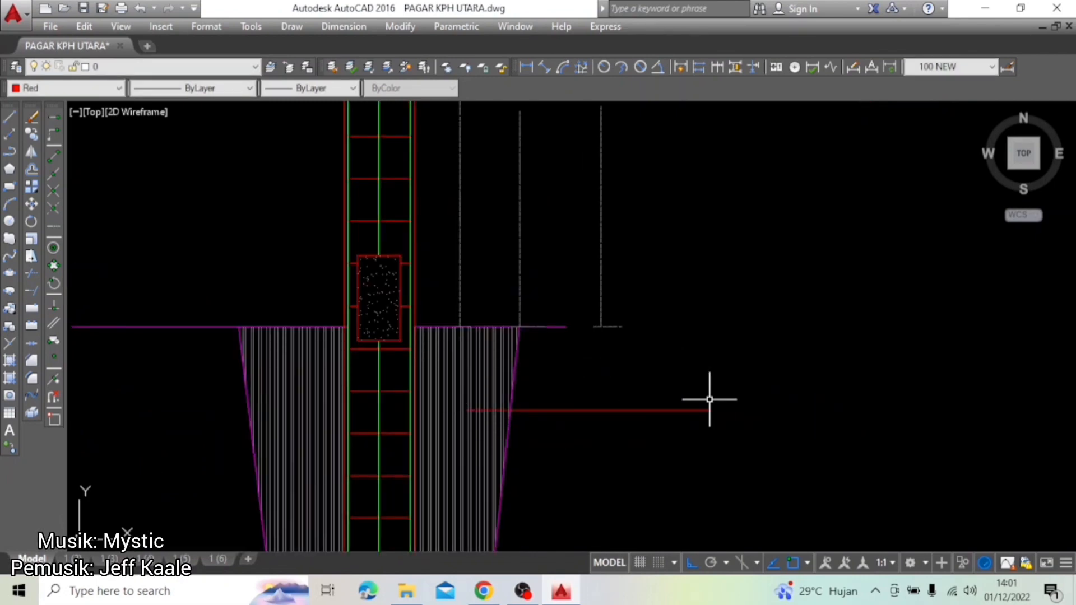
Step: Write the multiline text "Galian Tanah" at the outer end of the new line, in Arial at height 2.5
{"action": "key", "text": "Return"}
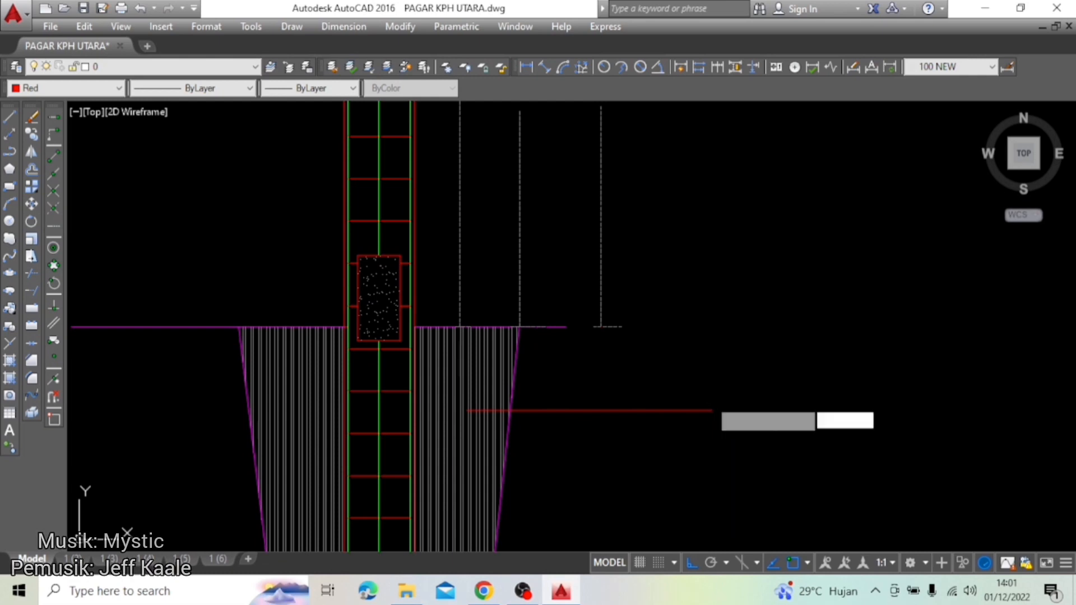
{"action": "left_click", "coordinate": [710, 397]}
{"action": "left_click", "coordinate": [724, 402]}
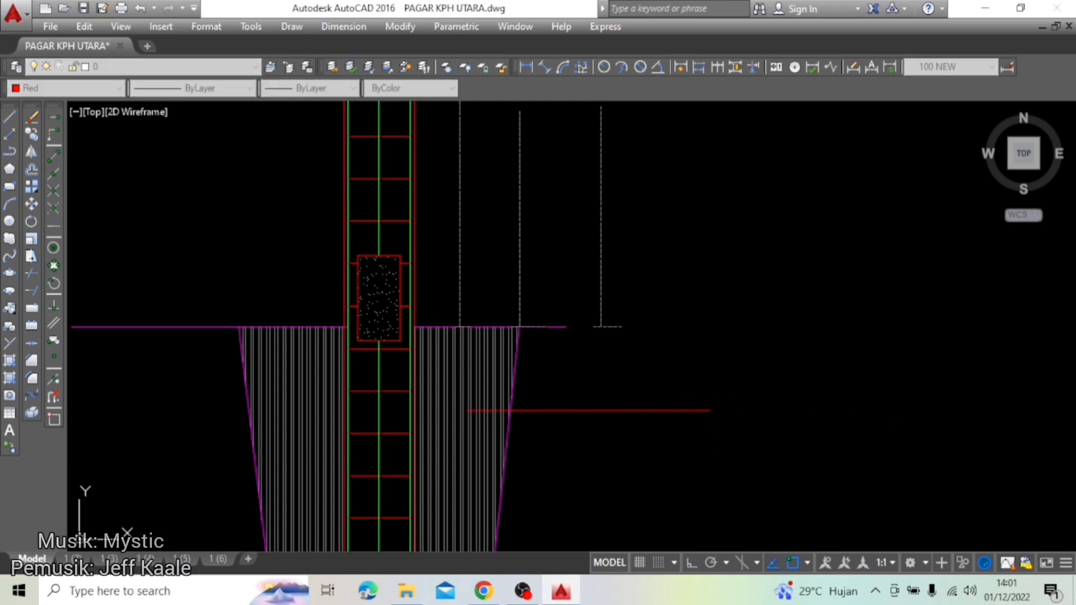
{"action": "type", "text": "ga"}
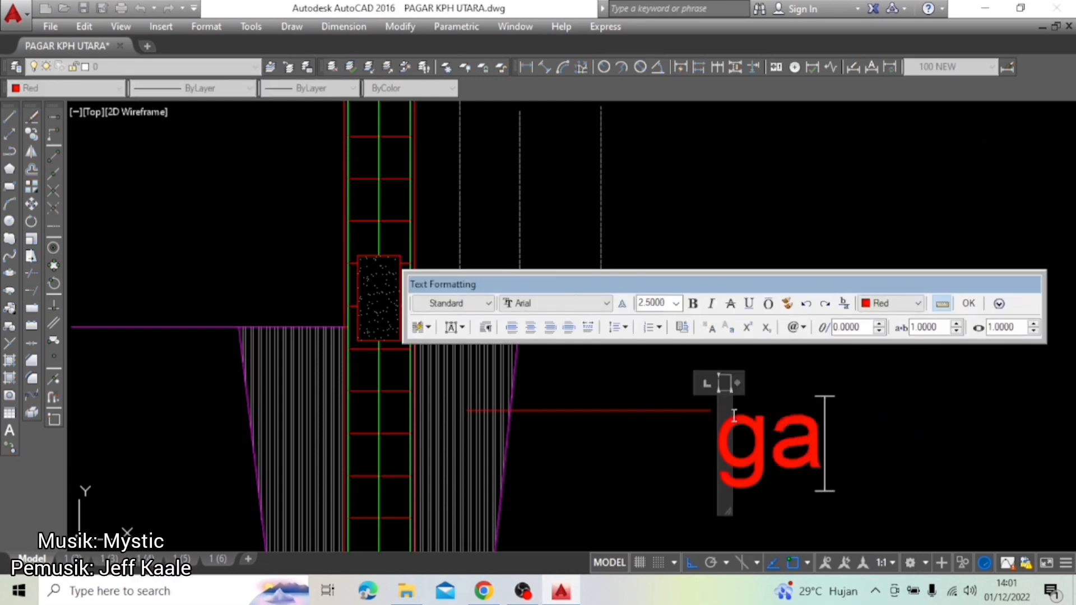
{"action": "key", "text": "BackSpace"}
{"action": "key", "text": "BackSpace"}
{"action": "type", "text": "G"}
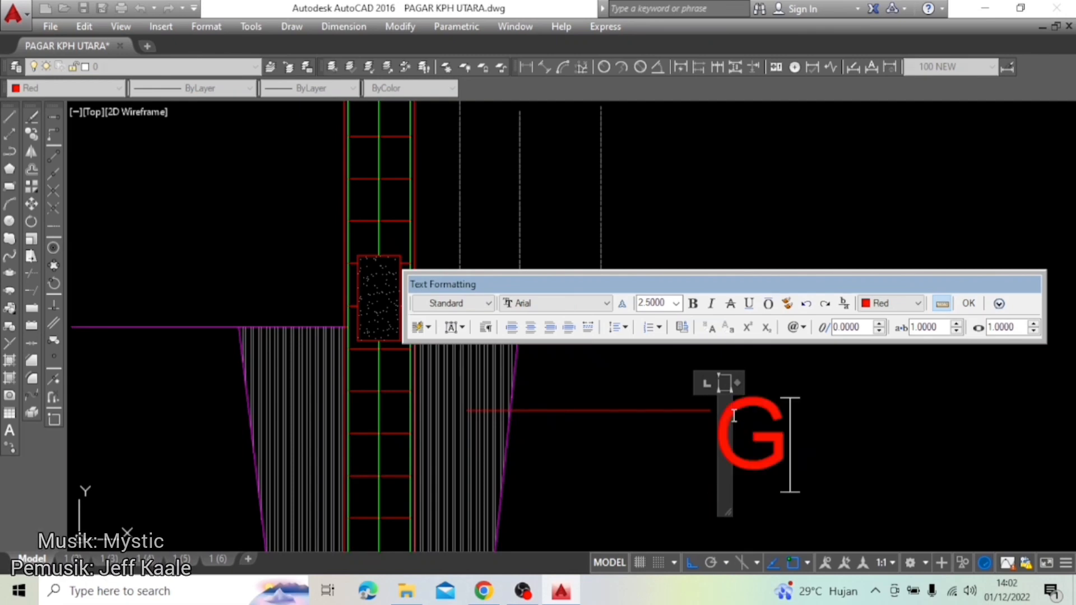
{"action": "type", "text": "alian"}
{"action": "key", "text": "Return"}
{"action": "type", "text": "T"}
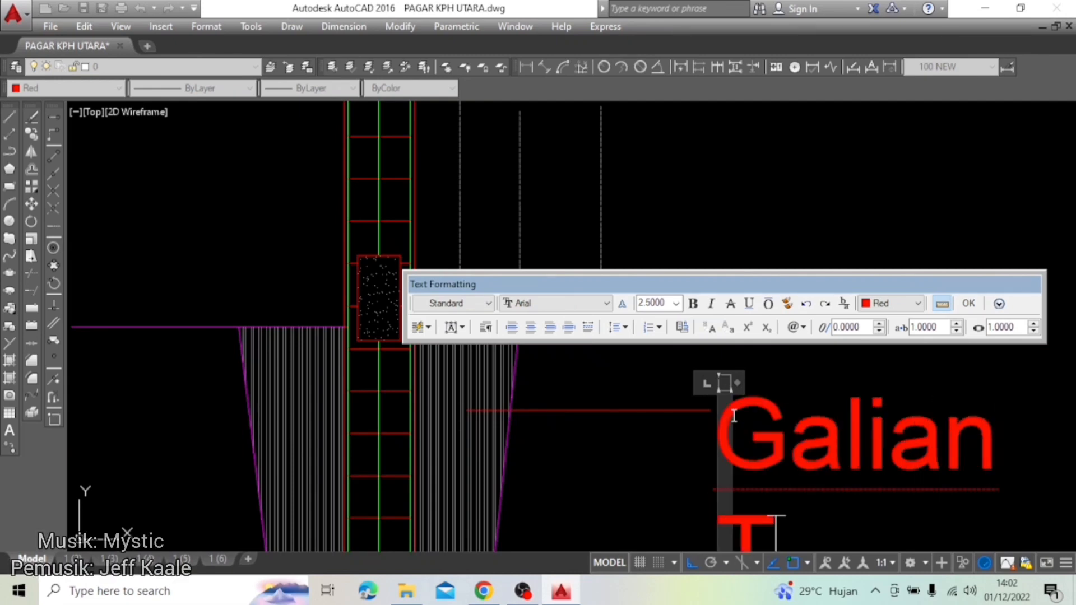
{"action": "type", "text": "anah"}
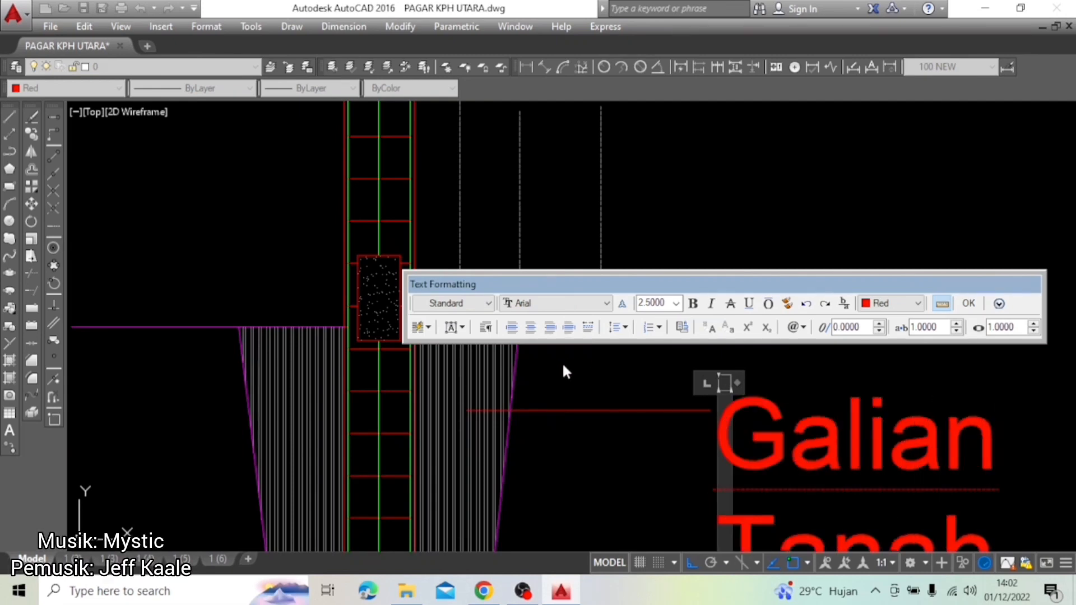
Step: Widen the text box to about 28.3 so "Galian Tanah" fits on one line, and finish editing
{"action": "scroll", "coordinate": [496, 398], "scroll_direction": "down", "scroll_amount": 3}
{"action": "left_click_drag", "start_coordinate": [595, 384], "coordinate": [901, 389]}
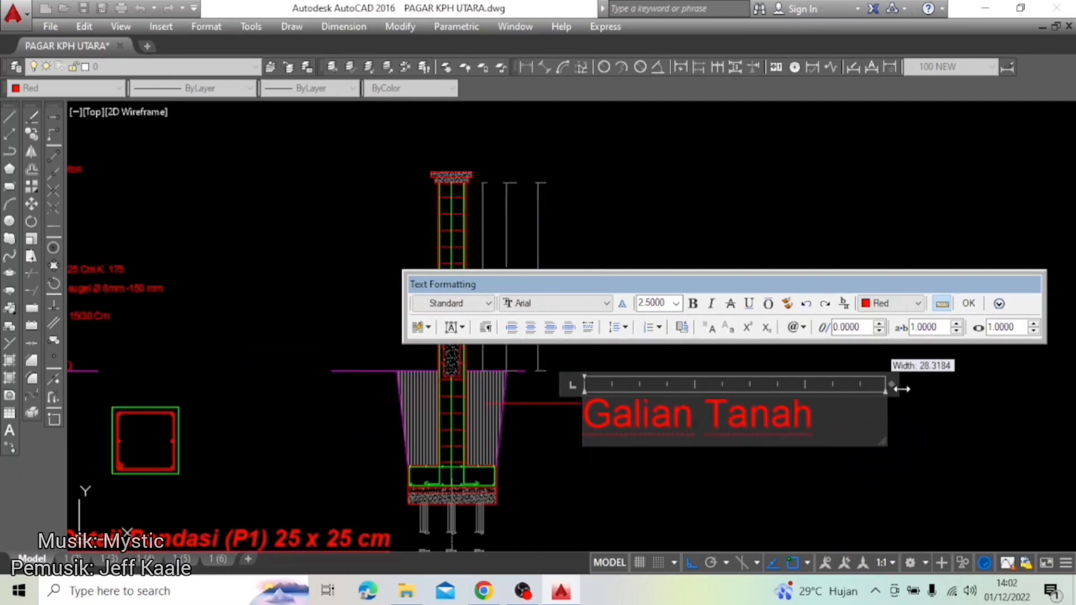
{"action": "left_click", "coordinate": [794, 501]}
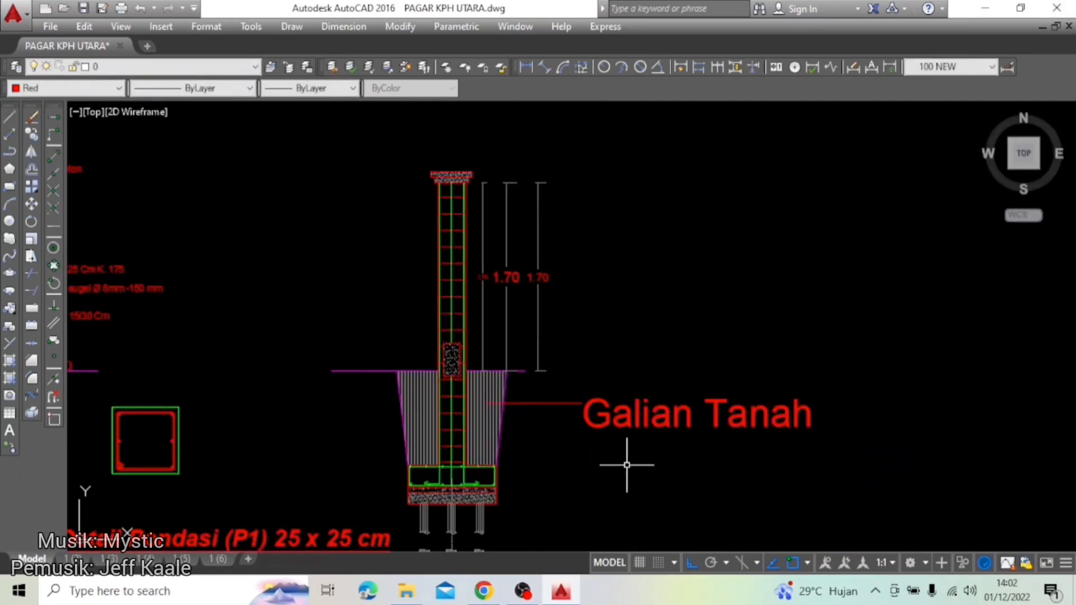
{"action": "scroll", "coordinate": [611, 446], "scroll_direction": "up", "scroll_amount": 2}
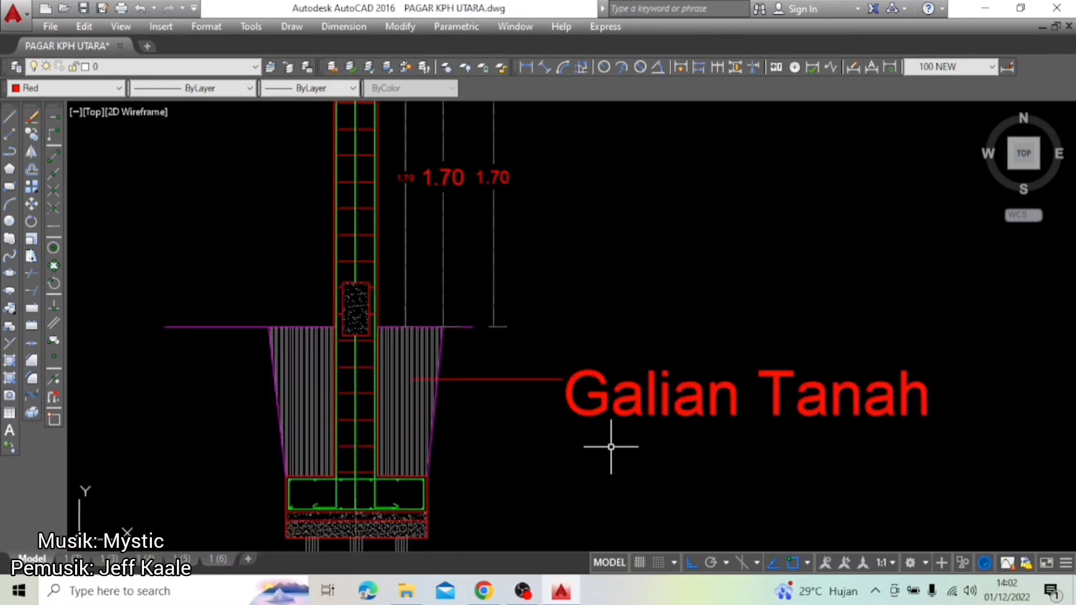
{"action": "left_click", "coordinate": [661, 444]}
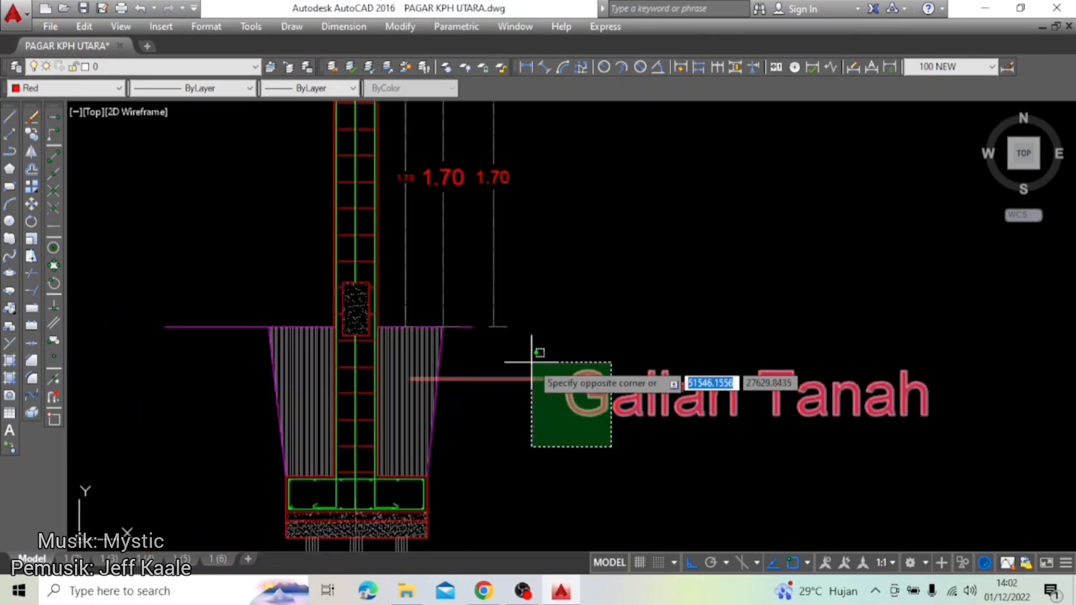
{"action": "key", "text": "Escape"}
Step: Add a quick leader from the lower part of the excavation hatch, running horizontally outward below the first label, with the annotation text "Galian Tanah"
{"action": "middle_click_drag", "start_coordinate": [574, 487], "coordinate": [563, 433]}
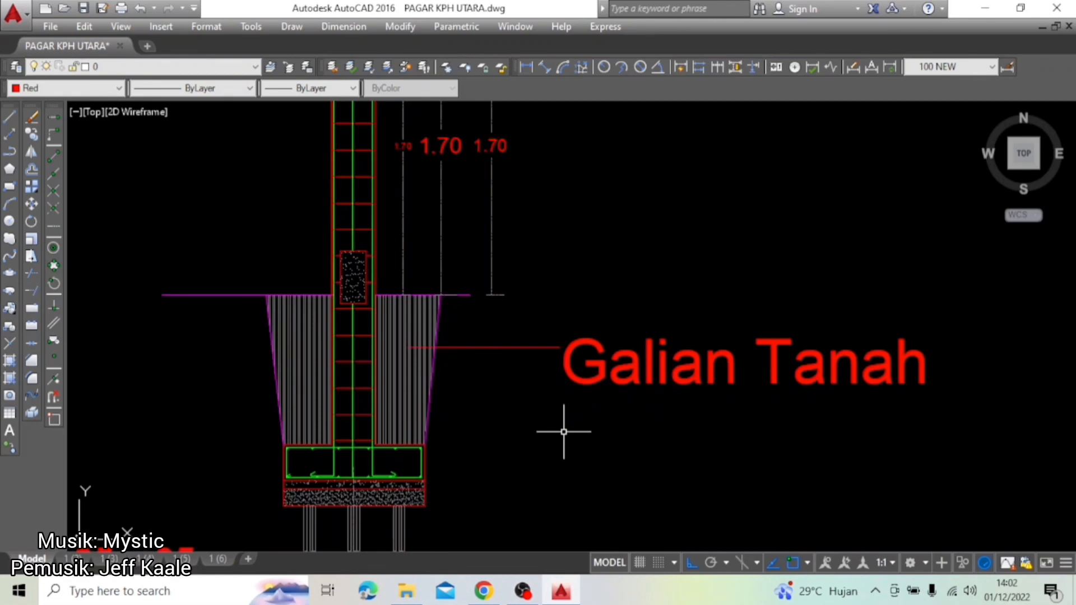
{"action": "type", "text": "LE"}
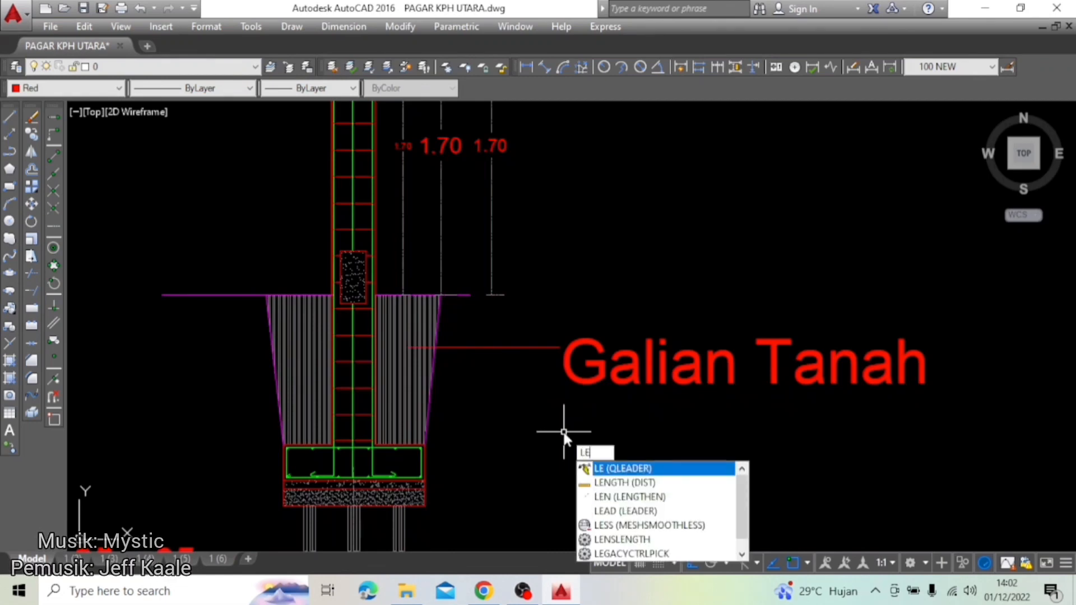
{"action": "left_click", "coordinate": [630, 470]}
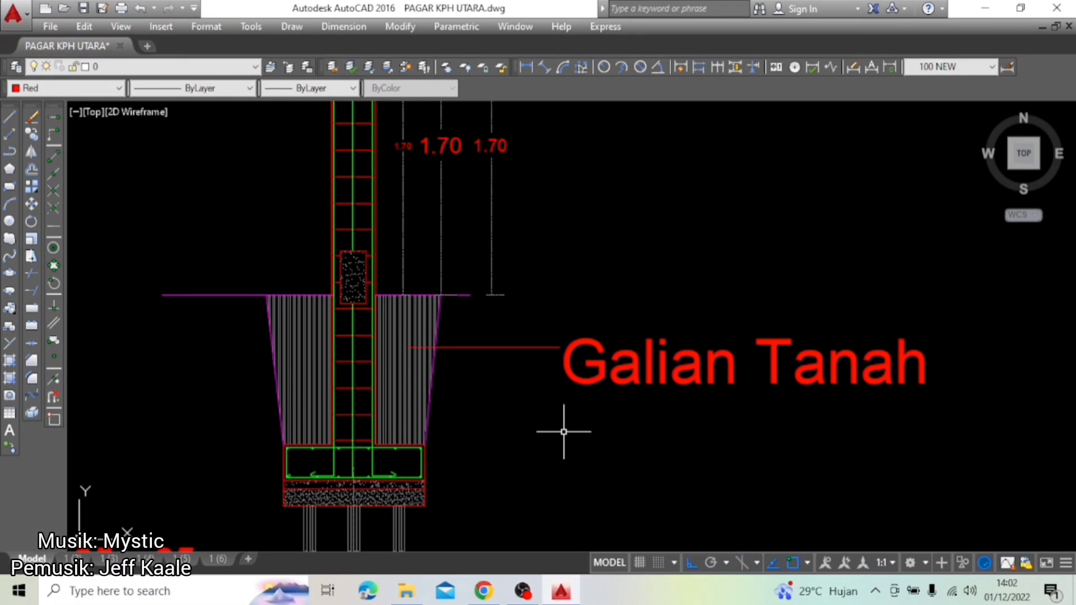
{"action": "scroll", "coordinate": [399, 425], "scroll_direction": "up", "scroll_amount": 2}
{"action": "left_click", "coordinate": [397, 417]}
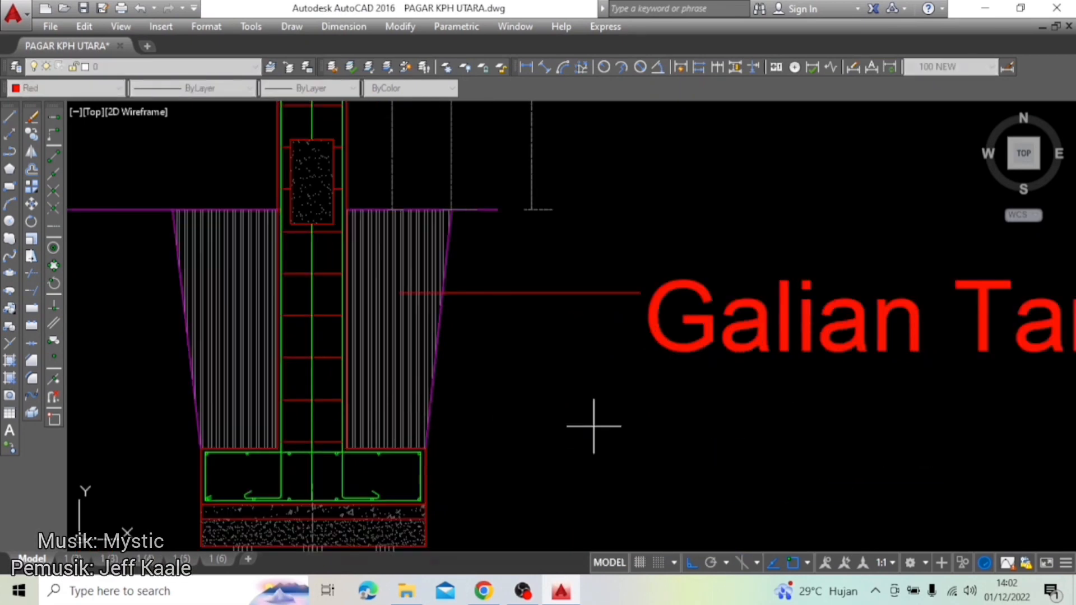
{"action": "left_click", "coordinate": [643, 427]}
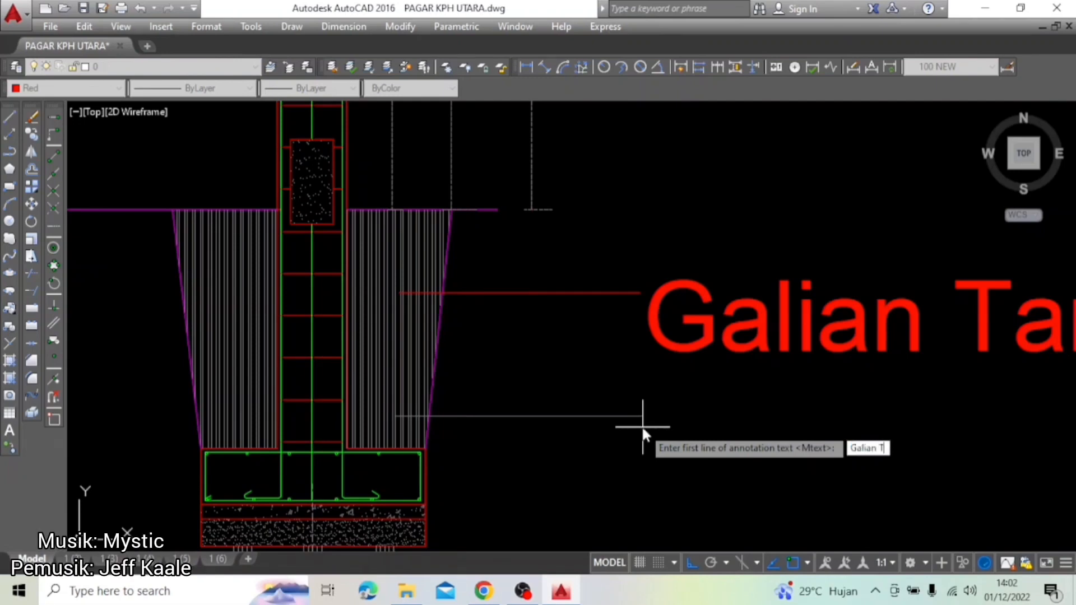
{"action": "type", "text": "Galian Tanah"}
{"action": "key", "text": "Return"}
{"action": "key", "text": "Return"}
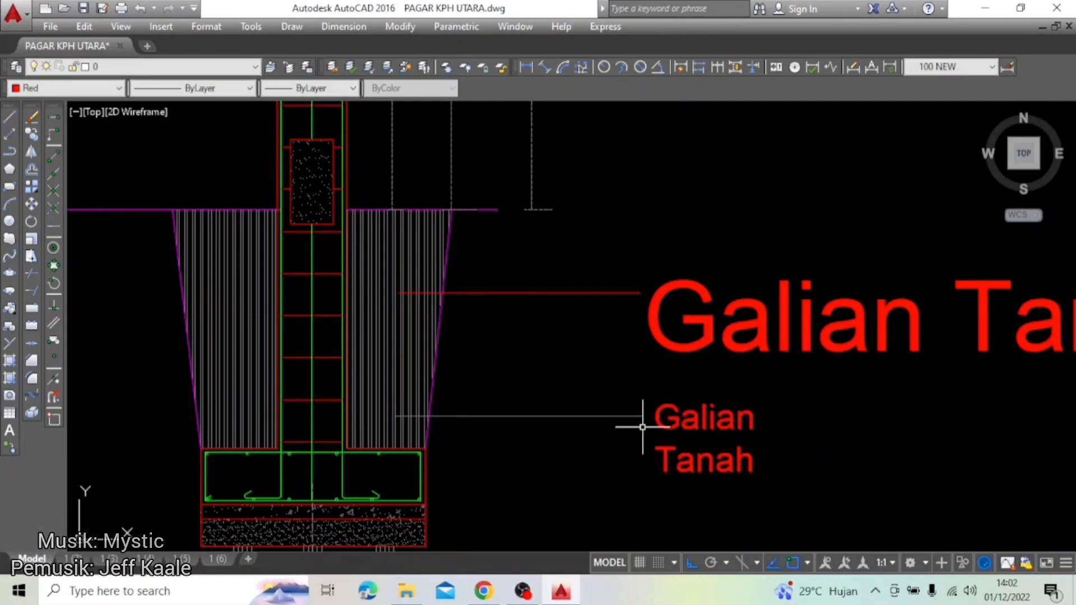
Step: Widen the leader's text box so "Galian Tanah" fits on one line, and finish editing
{"action": "scroll", "coordinate": [560, 396], "scroll_direction": "down", "scroll_amount": 4}
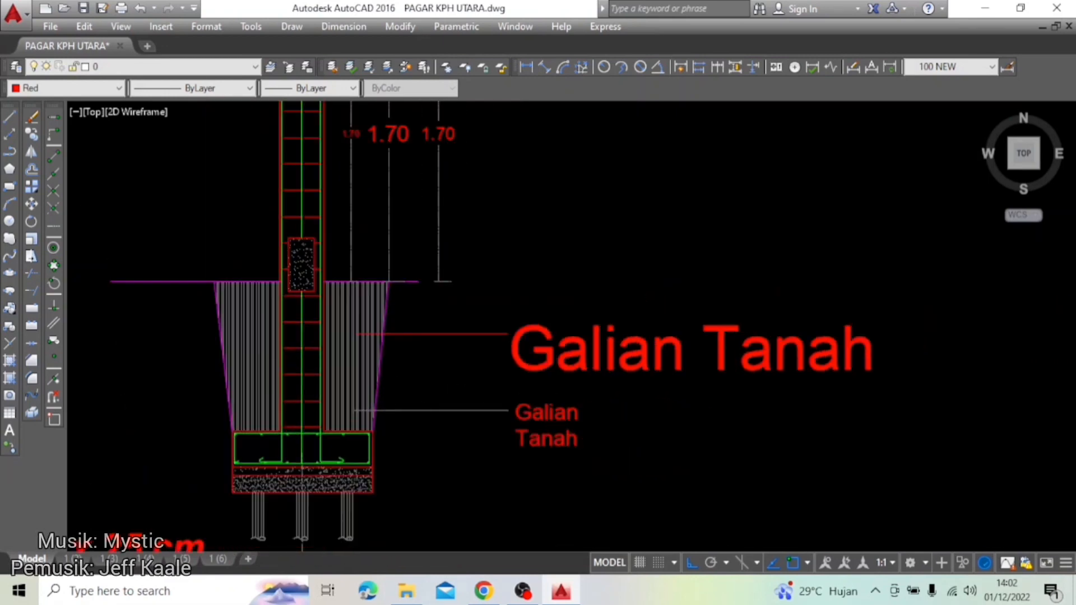
{"action": "scroll", "coordinate": [538, 413], "scroll_direction": "up", "scroll_amount": 4}
{"action": "left_click", "coordinate": [473, 397]}
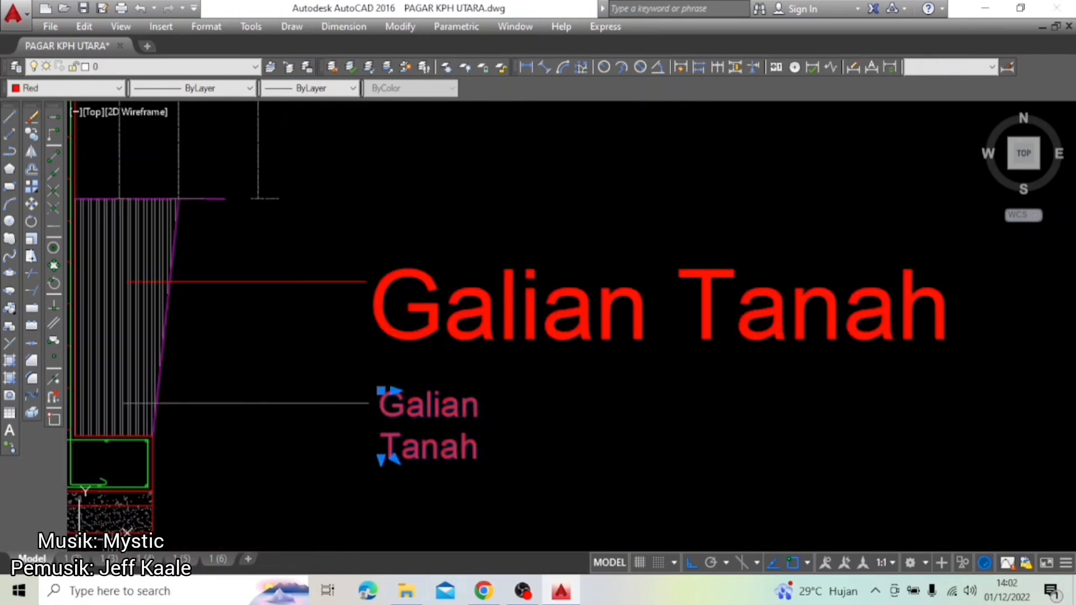
{"action": "double_click", "coordinate": [476, 399]}
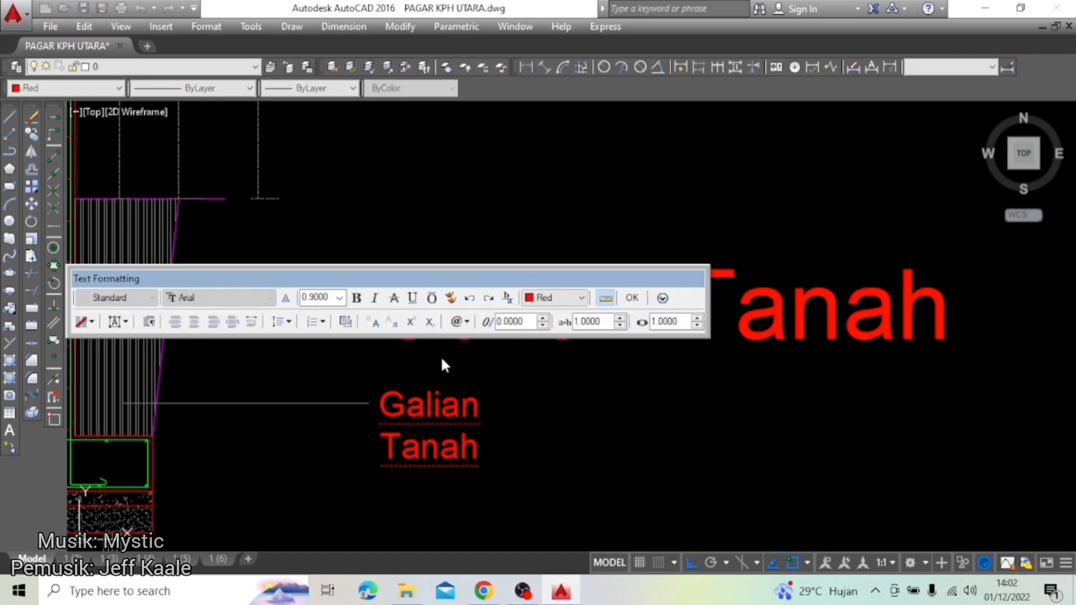
{"action": "left_click_drag", "start_coordinate": [415, 377], "coordinate": [704, 377]}
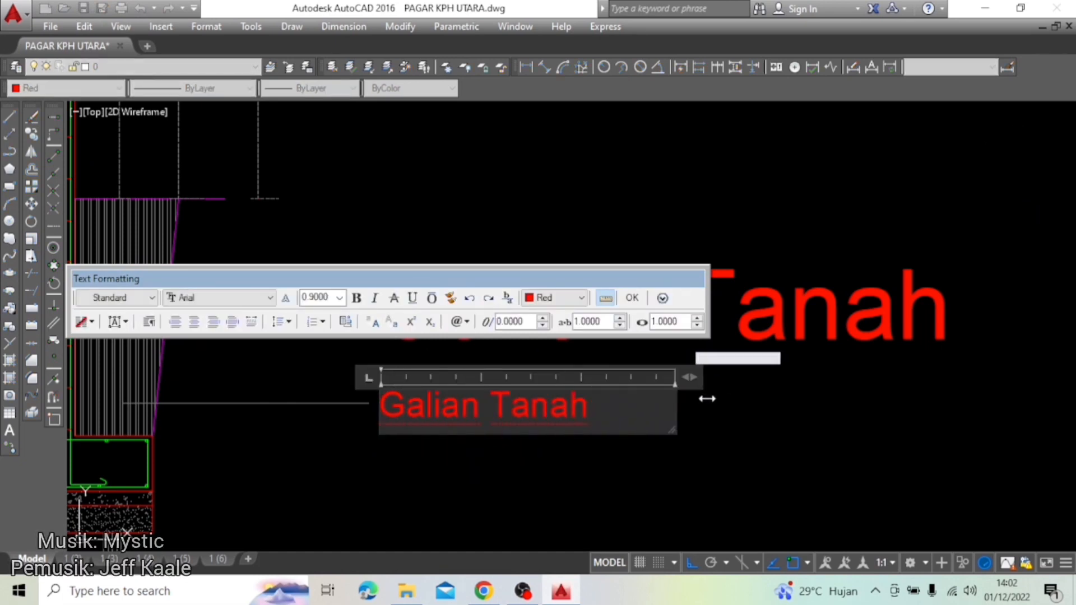
{"action": "left_click", "coordinate": [849, 428]}
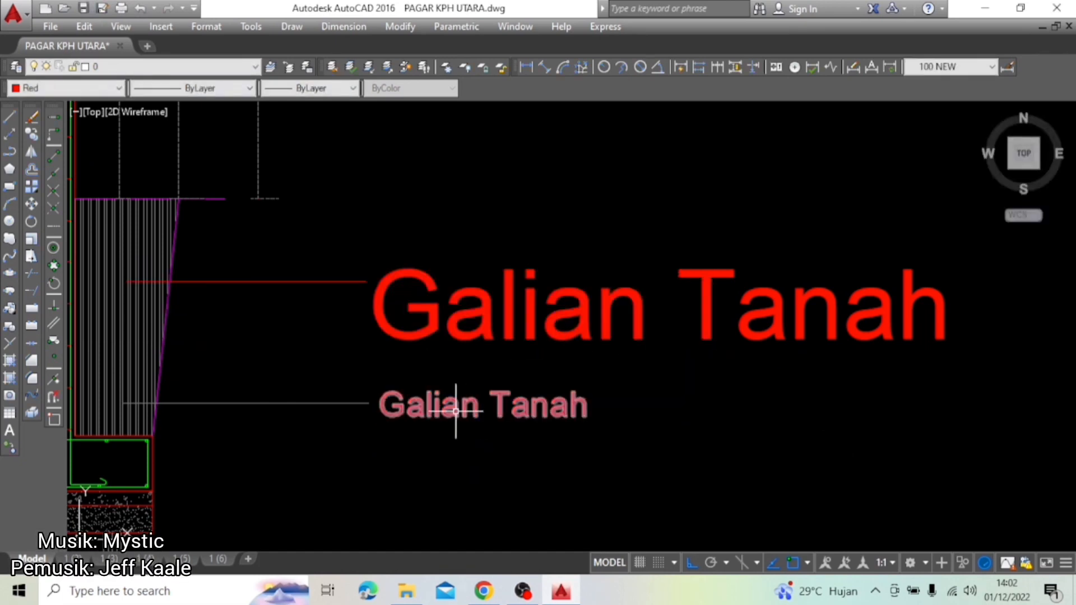
Step: Set the text height of the upper, separately written "Galian Tanah" label to 0.5
{"action": "middle_click_drag", "start_coordinate": [393, 431], "coordinate": [531, 438]}
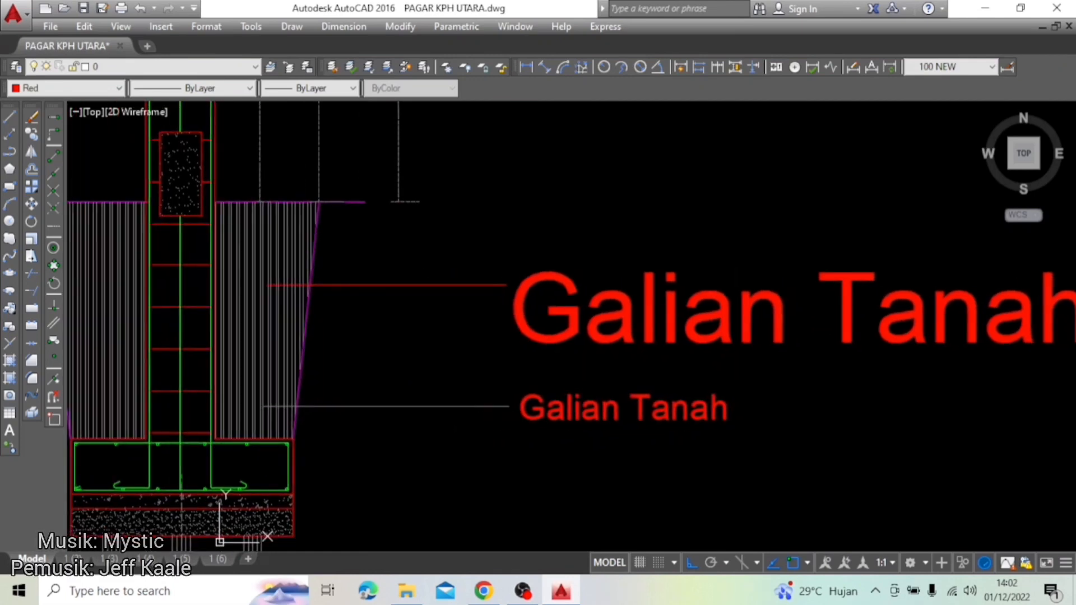
{"action": "left_click", "coordinate": [533, 345]}
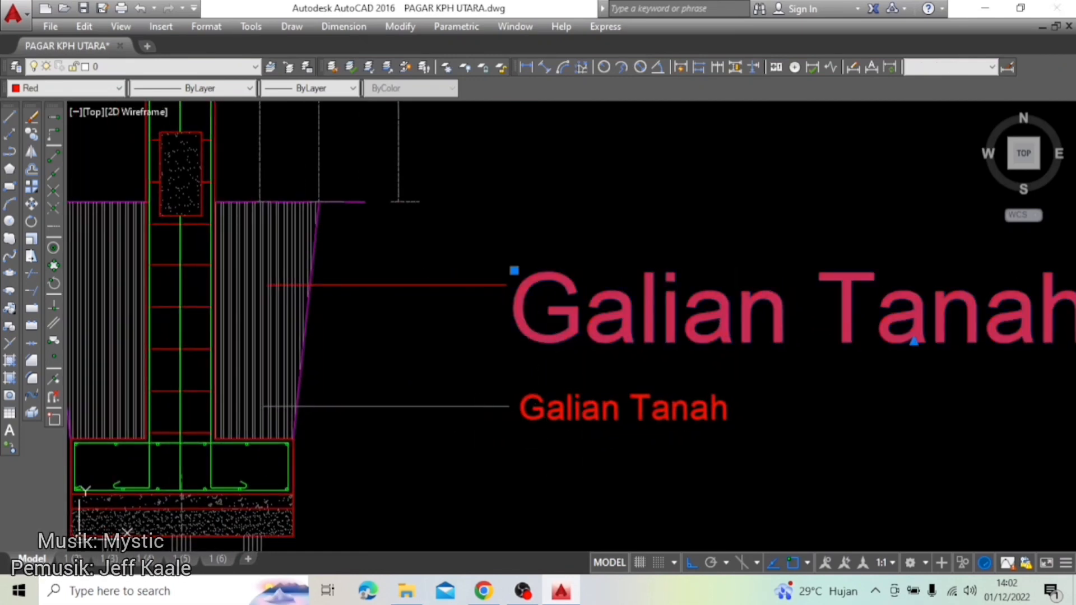
{"action": "double_click", "coordinate": [533, 337]}
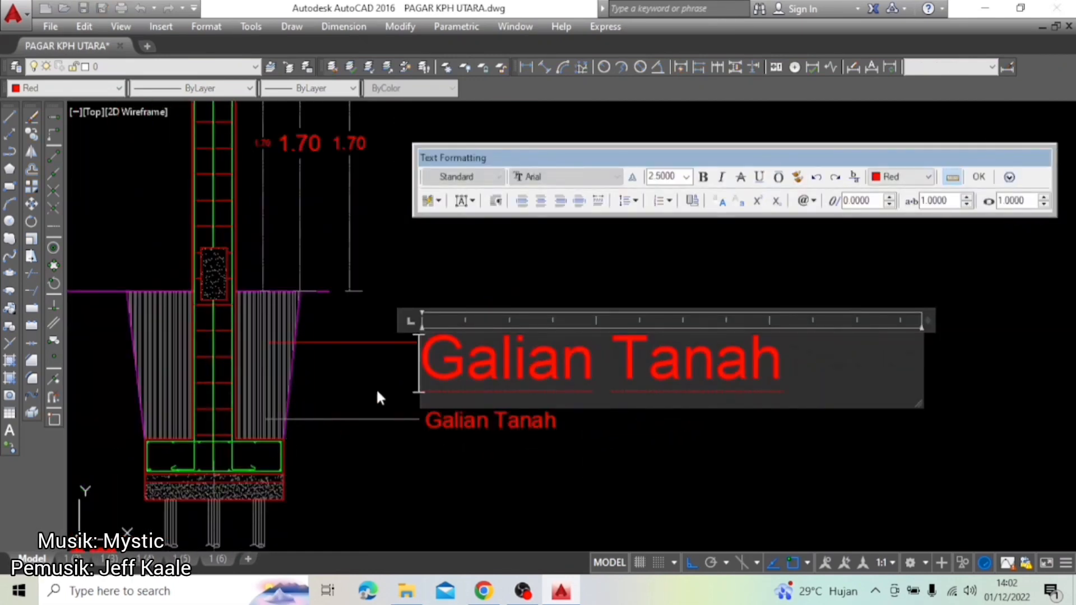
{"action": "left_click_drag", "start_coordinate": [429, 359], "coordinate": [816, 365]}
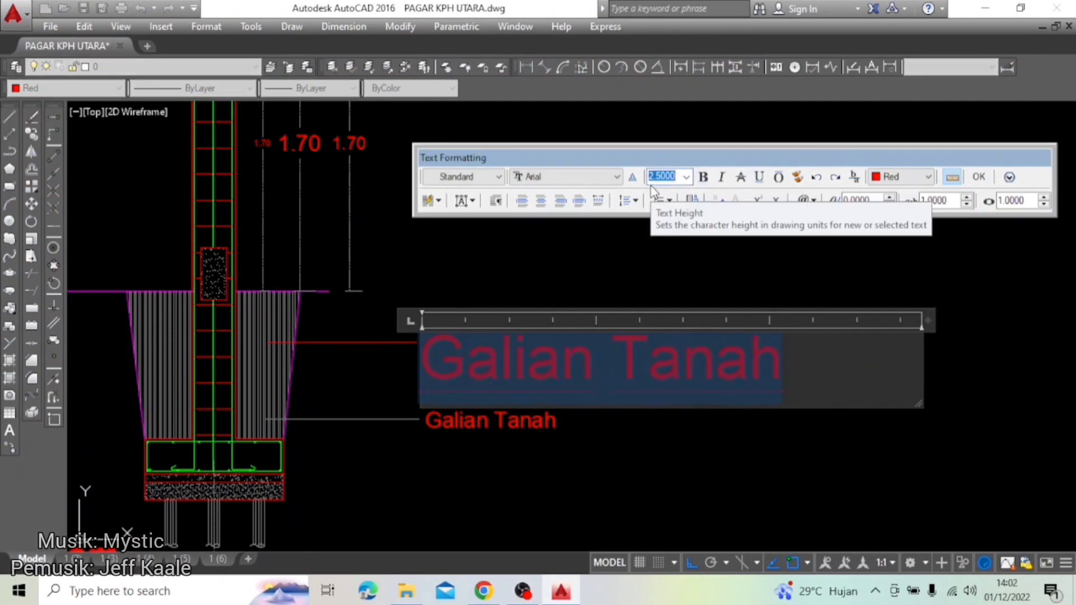
{"action": "type", "text": "0.5"}
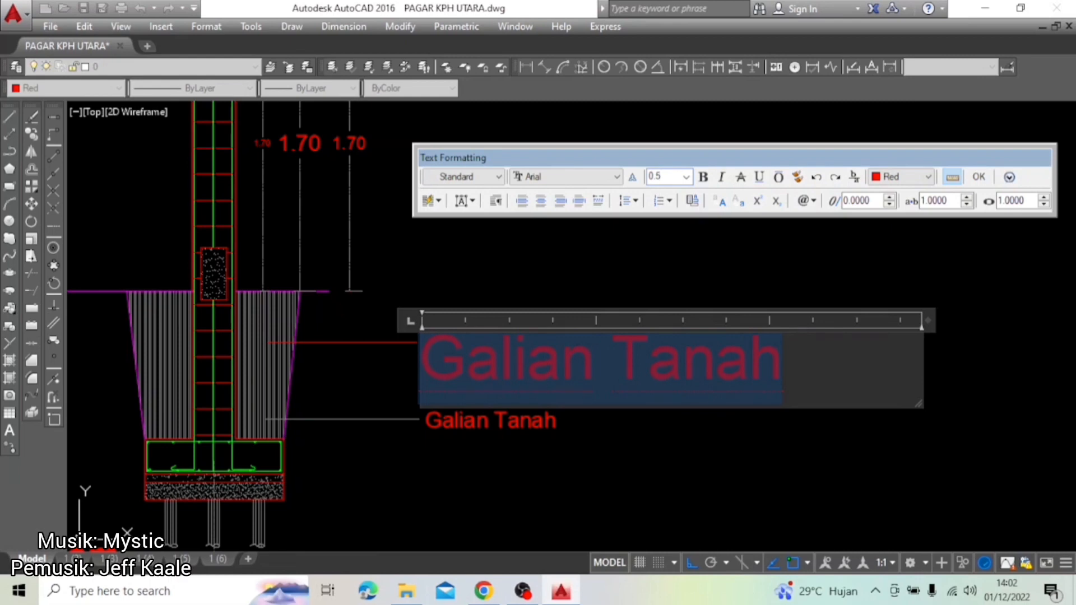
{"action": "key", "text": "Return"}
{"action": "left_click", "coordinate": [396, 365]}
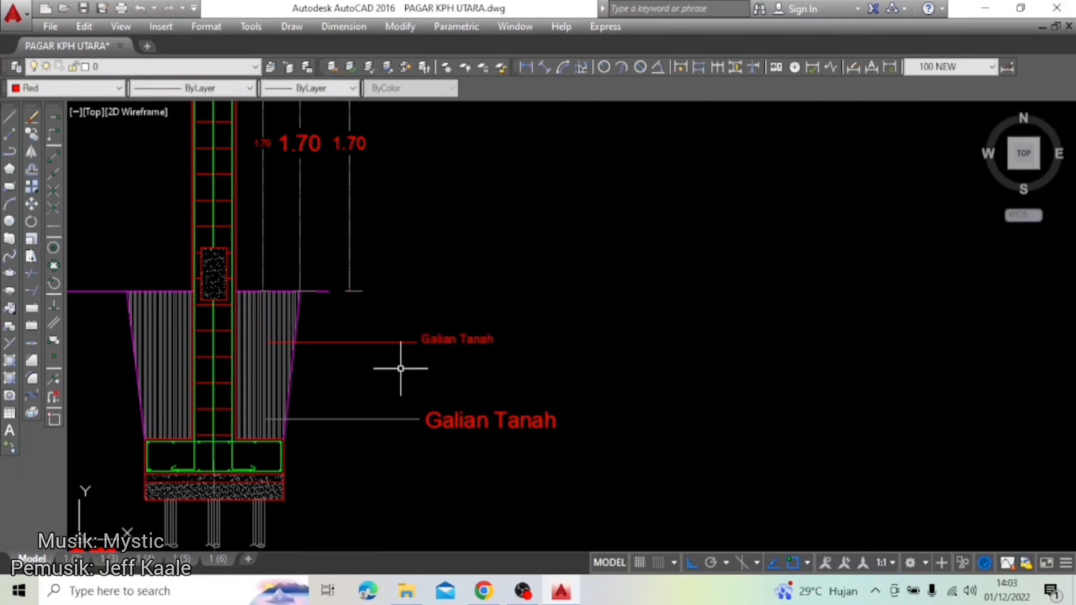
Step: Compare the two "Galian Tanah" labels with the column height dimensions, and check the PART#2 lesson topic list
{"action": "scroll", "coordinate": [397, 366], "scroll_direction": "up", "scroll_amount": 5}
{"action": "middle_click_drag", "start_coordinate": [398, 368], "coordinate": [584, 299]}
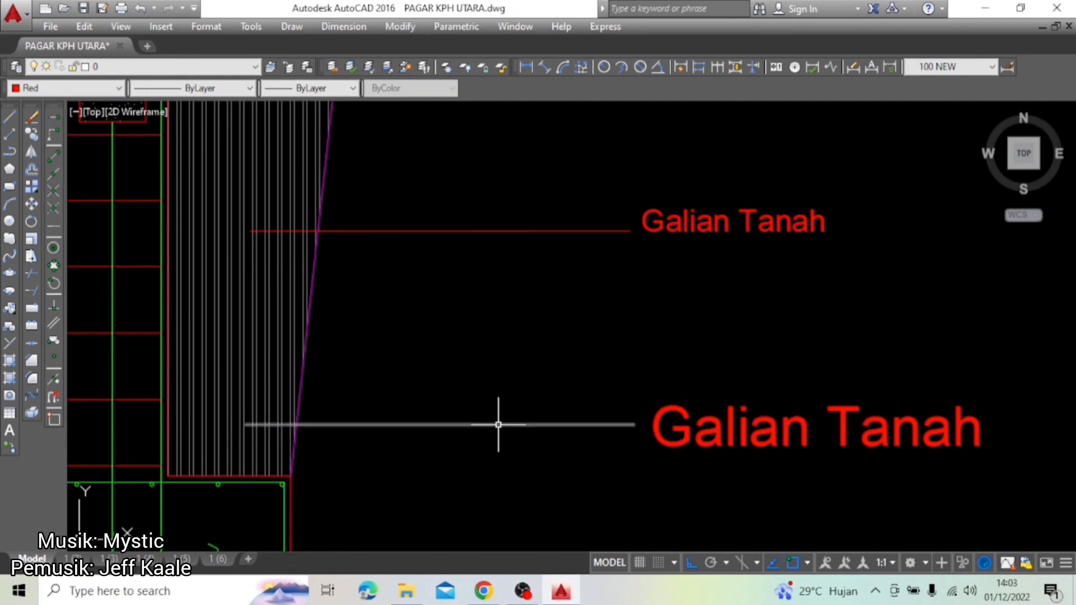
{"action": "scroll", "coordinate": [440, 424], "scroll_direction": "down", "scroll_amount": 4}
{"action": "mouse_move", "coordinate": [540, 303]}
{"action": "middle_mouse_down"}
{"action": "mouse_move", "coordinate": [521, 340]}
{"action": "mouse_move", "coordinate": [435, 372]}
{"action": "mouse_move", "coordinate": [348, 379]}
{"action": "middle_mouse_up"}
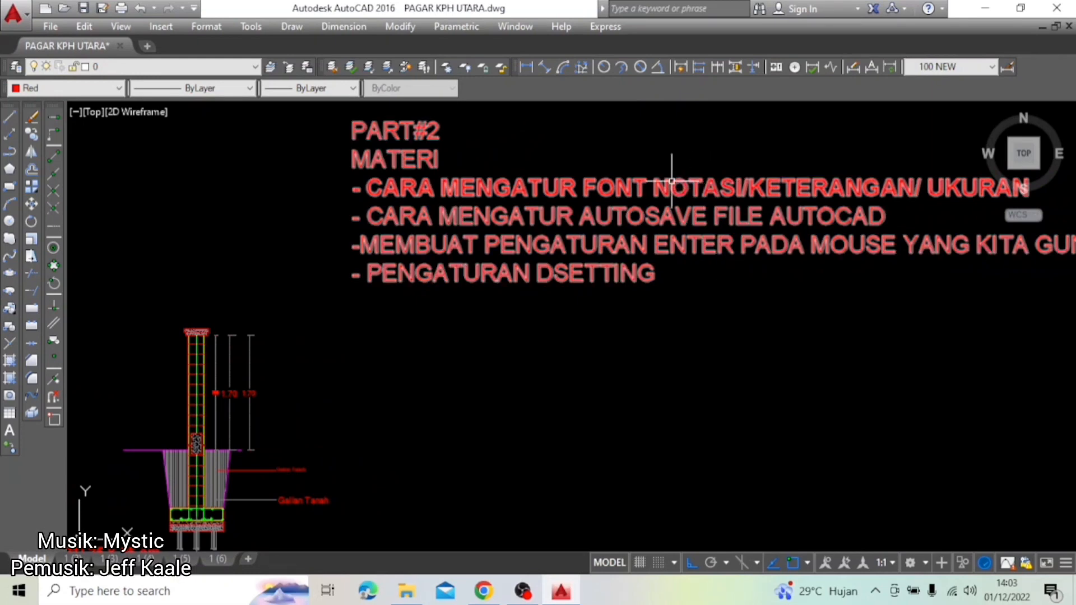
{"action": "middle_click_drag", "start_coordinate": [487, 353], "coordinate": [648, 221]}
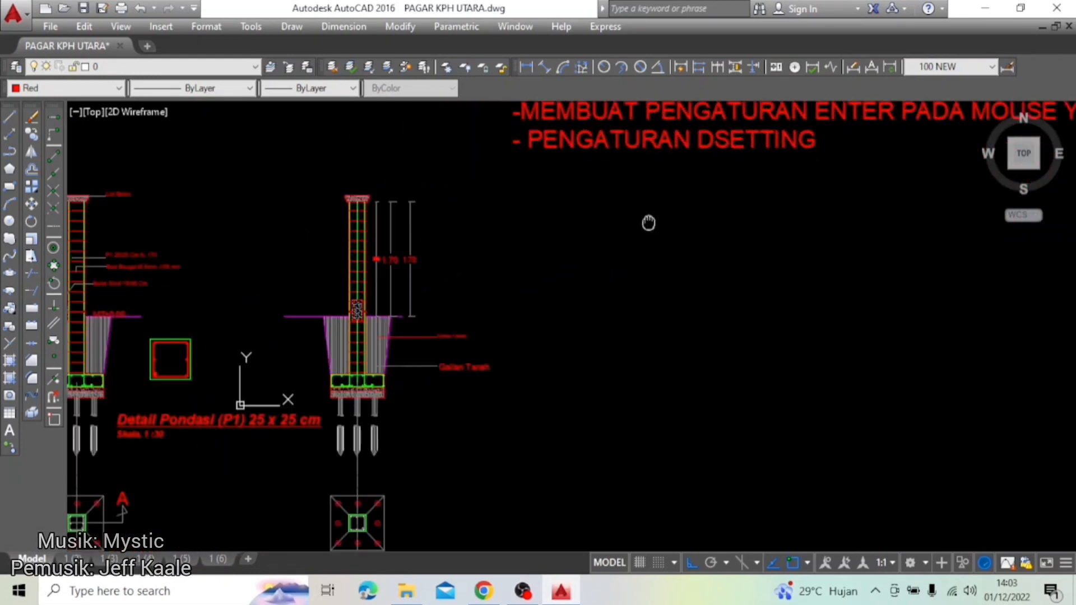
{"action": "scroll", "coordinate": [451, 370], "scroll_direction": "up", "scroll_amount": 5}
{"action": "left_click_drag", "start_coordinate": [516, 382], "coordinate": [452, 312]}
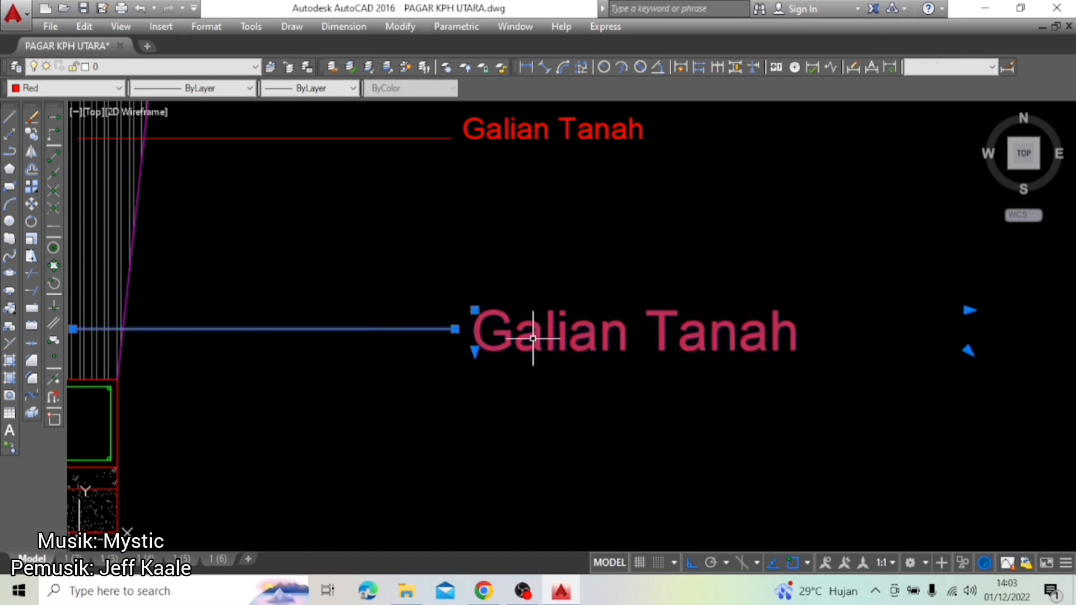
{"action": "scroll", "coordinate": [473, 415], "scroll_direction": "down", "scroll_amount": 4}
{"action": "middle_click_drag", "start_coordinate": [375, 122], "coordinate": [460, 270]}
{"action": "scroll", "coordinate": [459, 269], "scroll_direction": "up", "scroll_amount": 4}
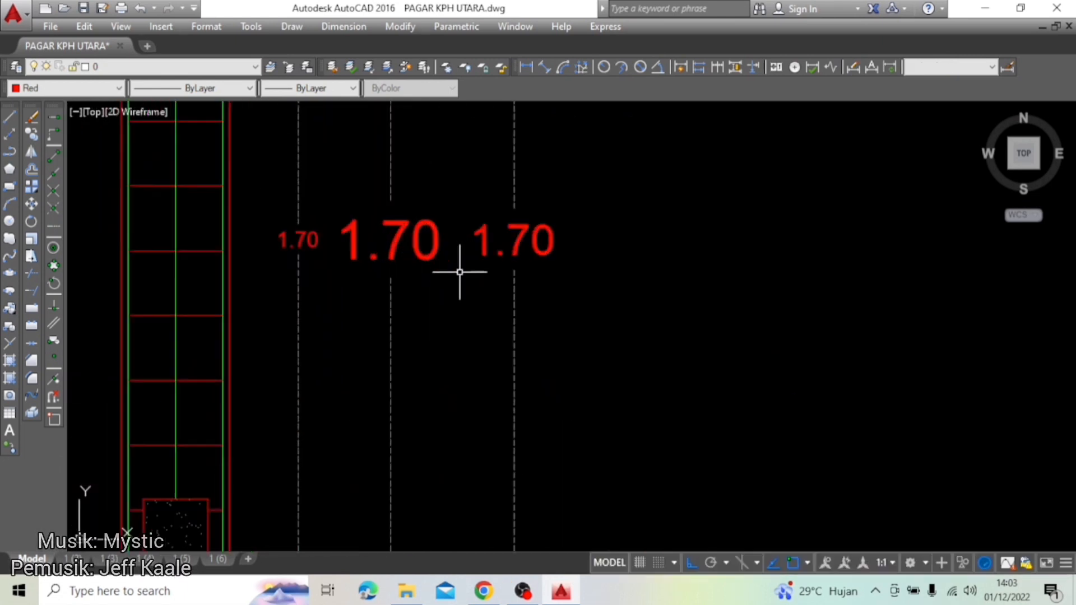
{"action": "left_click_drag", "start_coordinate": [570, 353], "coordinate": [459, 277]}
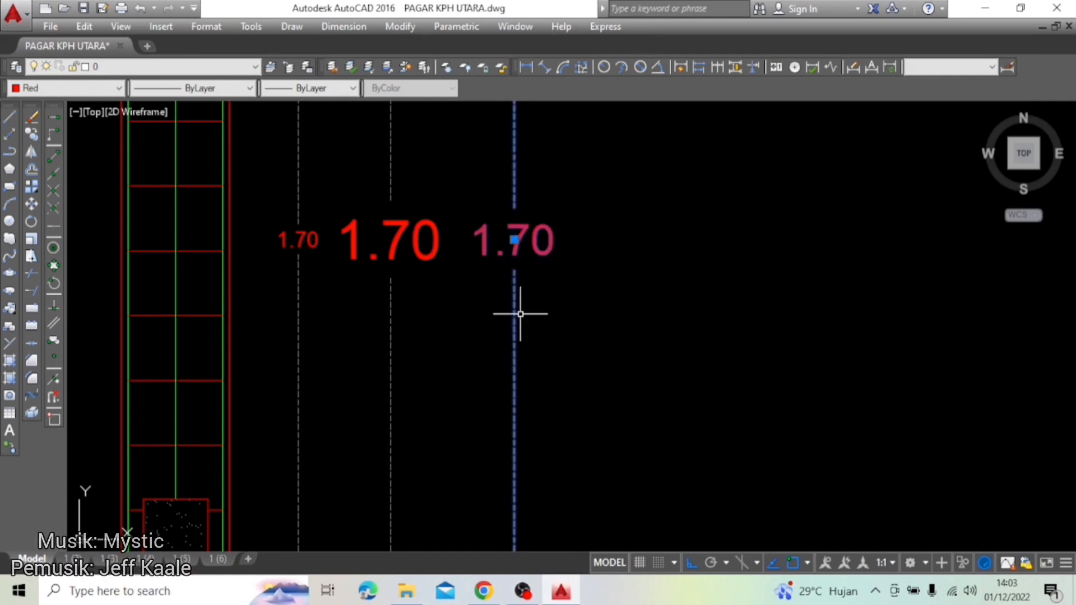
{"action": "key", "text": "Escape"}
{"action": "scroll", "coordinate": [442, 269], "scroll_direction": "down", "scroll_amount": 4}
{"action": "middle_click_drag", "start_coordinate": [442, 269], "coordinate": [459, 126]}
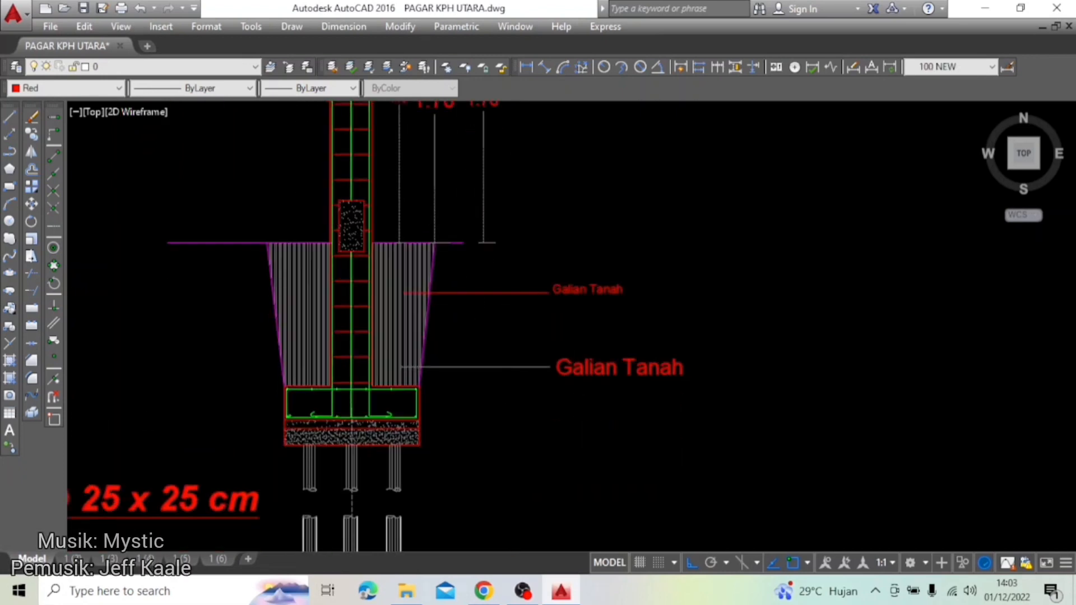
{"action": "scroll", "coordinate": [575, 387], "scroll_direction": "up", "scroll_amount": 4}
{"action": "middle_click_drag", "start_coordinate": [580, 204], "coordinate": [569, 305]}
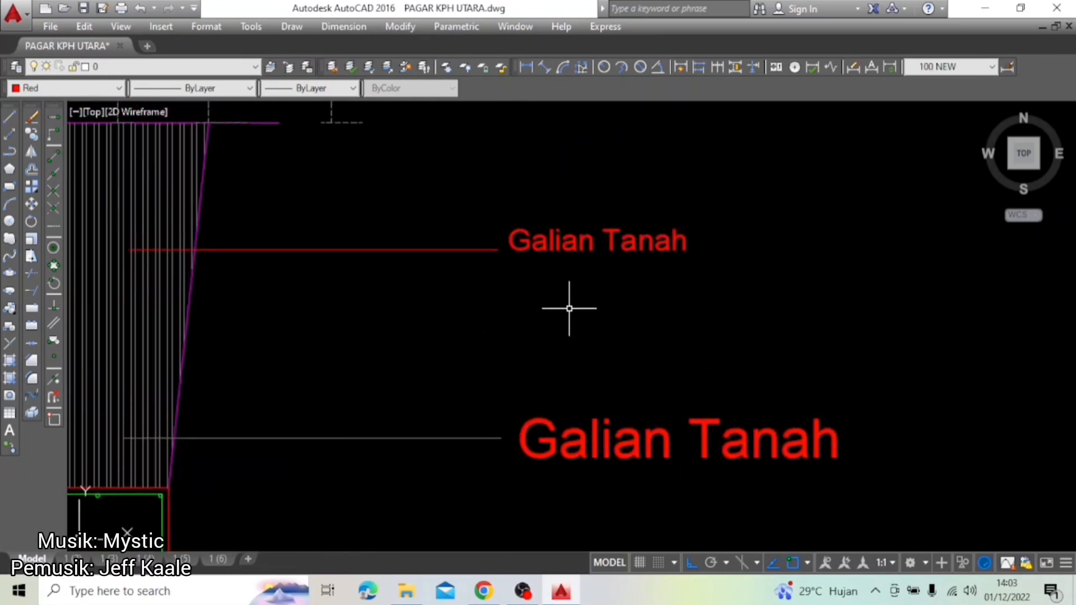
{"action": "scroll", "coordinate": [589, 308], "scroll_direction": "down", "scroll_amount": 2}
Step: Review the object snap modes in Drafting Settings and leave the dialog without changes
{"action": "left_click", "coordinate": [673, 396]}
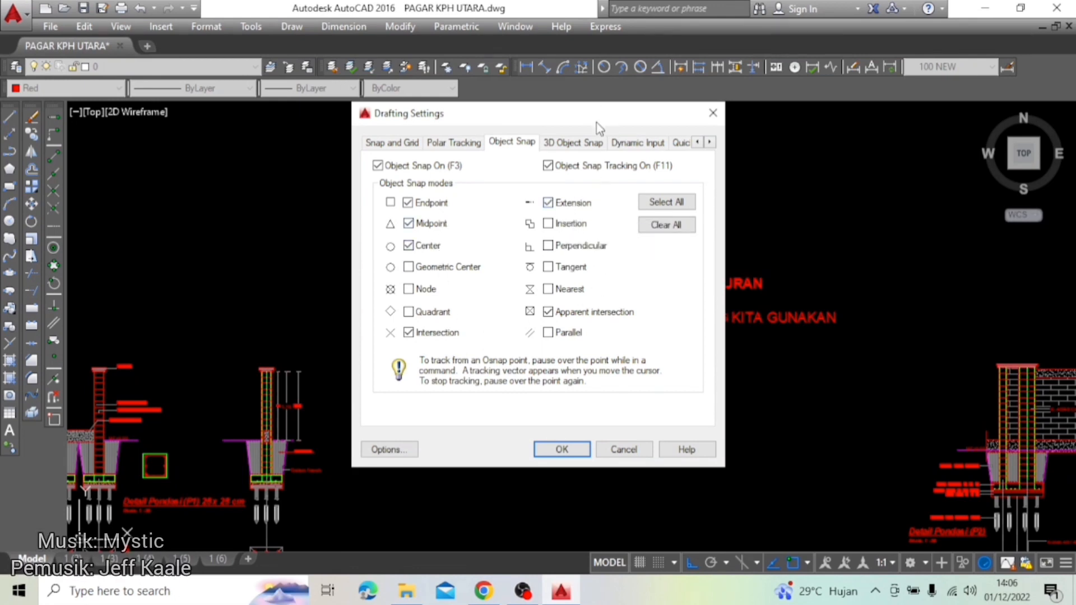
{"action": "left_click_drag", "start_coordinate": [597, 123], "coordinate": [563, 128]}
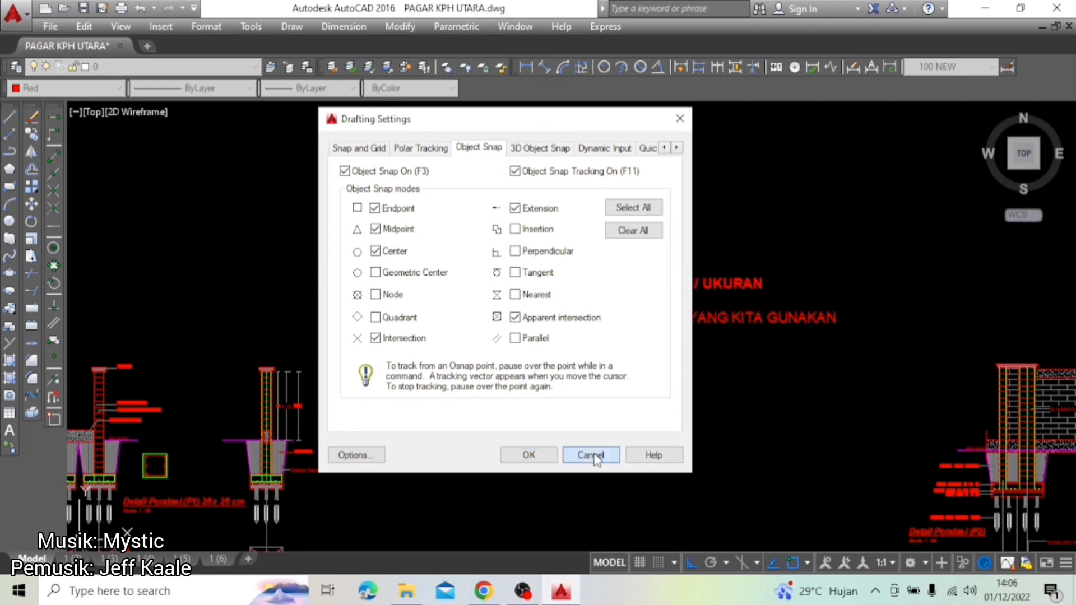
{"action": "left_click", "coordinate": [591, 455]}
Step: Draw a closed rectangle about 40 units wide with a polyline in the empty area above the PART#2 topic list
{"action": "middle_click_drag", "start_coordinate": [433, 217], "coordinate": [461, 334]}
{"action": "key", "text": "Return"}
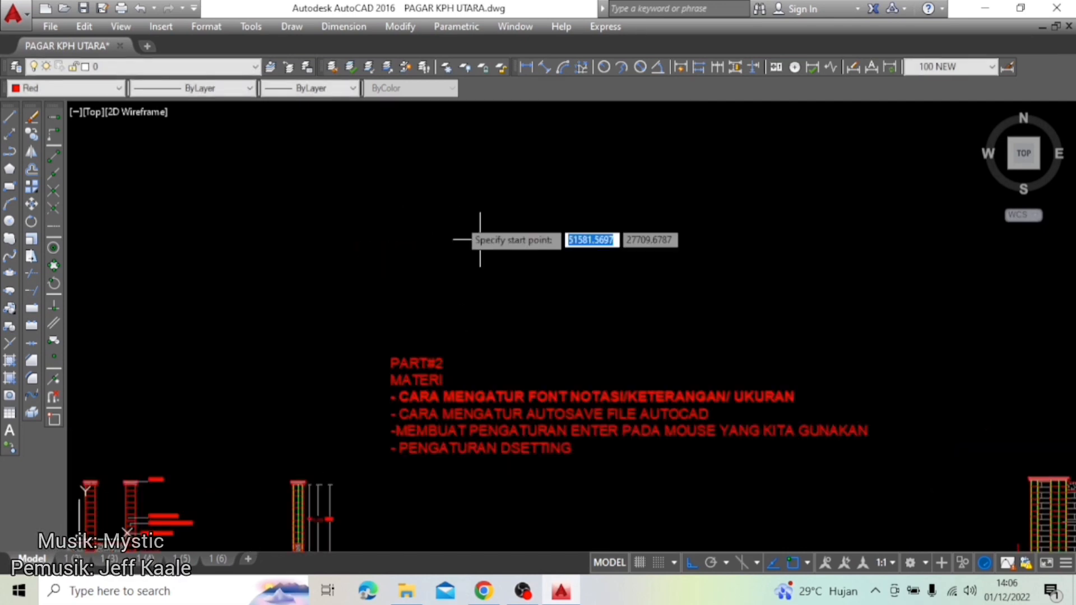
{"action": "left_click", "coordinate": [411, 235]}
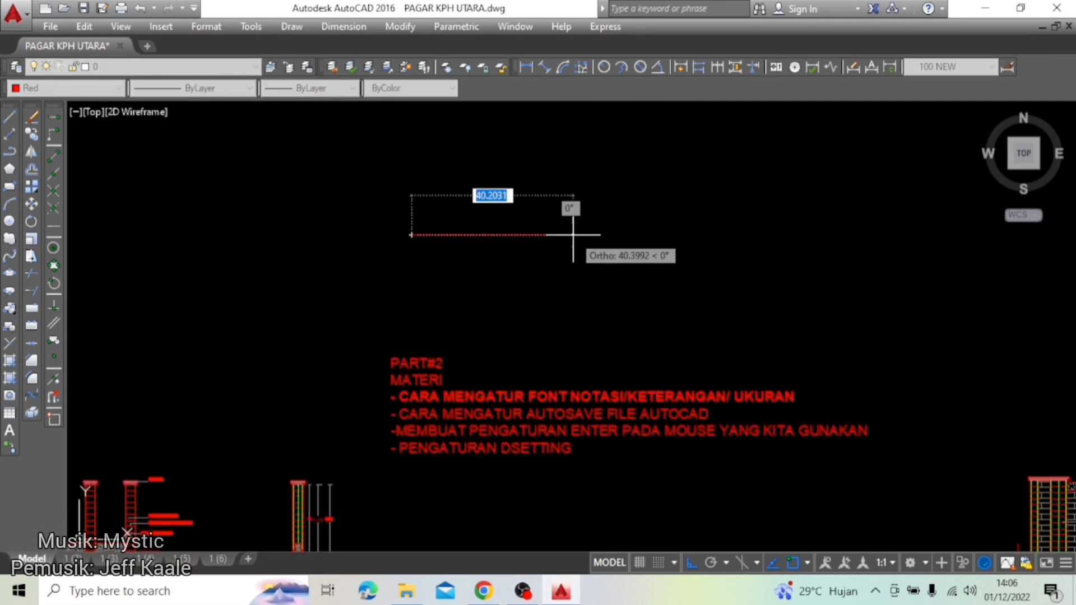
{"action": "left_click", "coordinate": [572, 235]}
{"action": "left_click", "coordinate": [572, 176]}
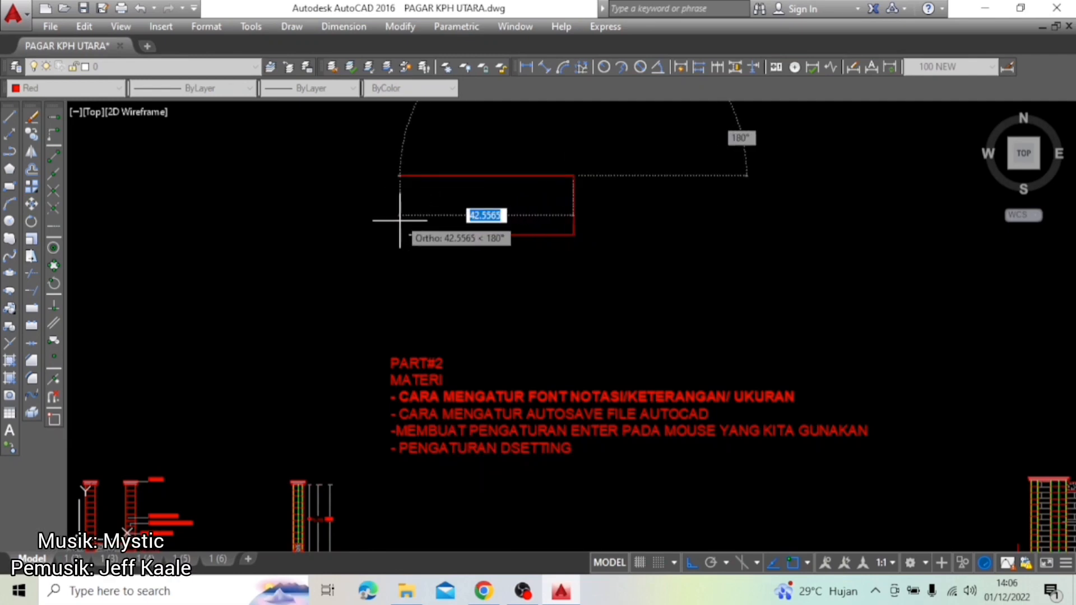
{"action": "left_click", "coordinate": [414, 175]}
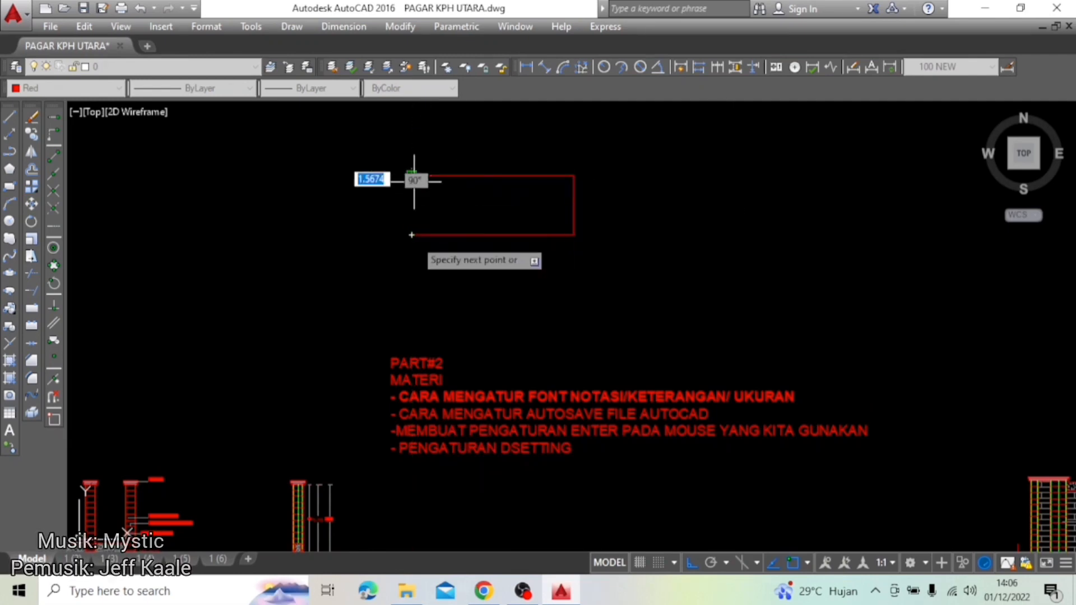
{"action": "left_click", "coordinate": [412, 235]}
{"action": "key", "text": "Return"}
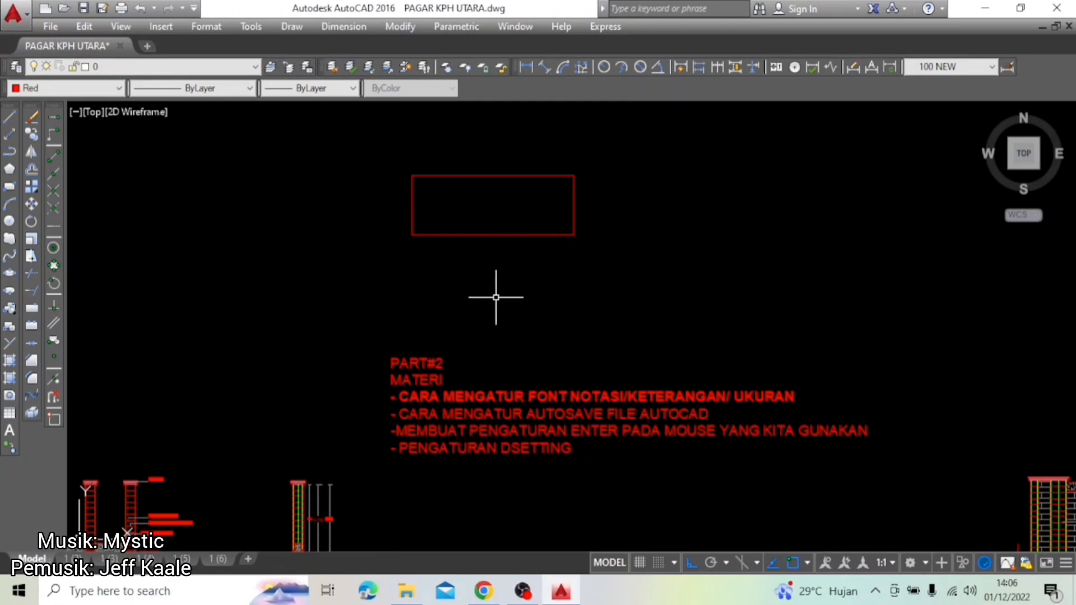
Step: Draw a vertical polyline from the midpoint of the rectangle's lower edge to the midpoint of its upper edge
{"action": "scroll", "coordinate": [477, 198], "scroll_direction": "up", "scroll_amount": 2}
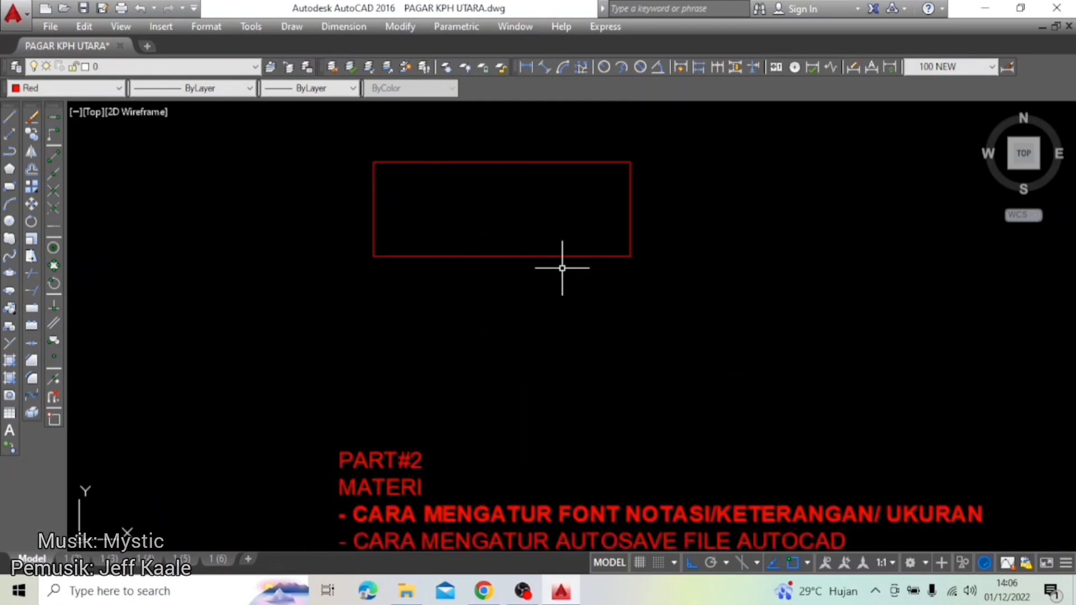
{"action": "key", "text": "Return"}
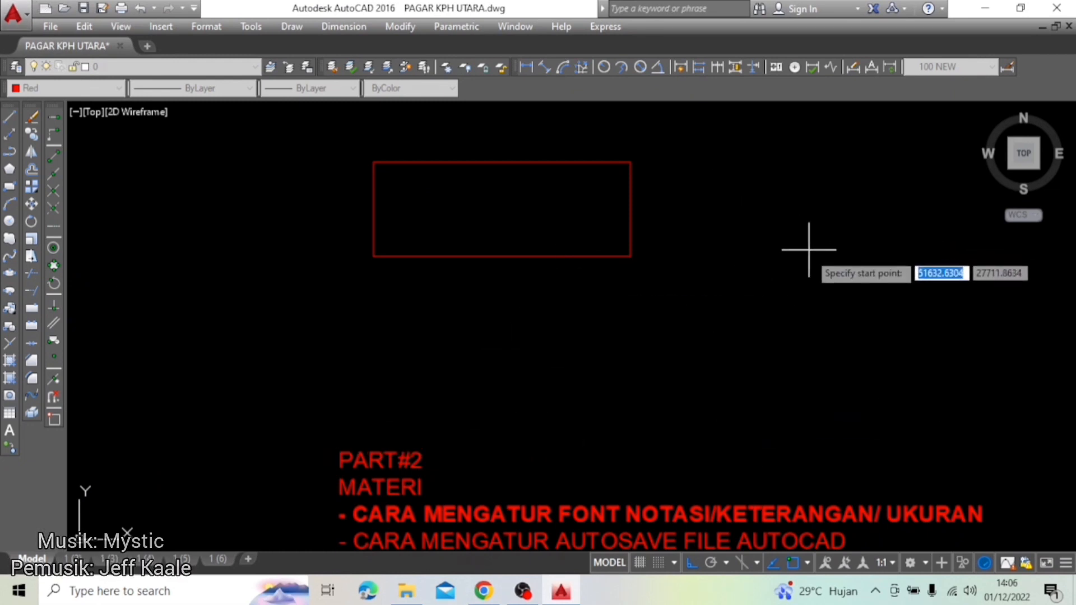
{"action": "middle_click_drag", "start_coordinate": [519, 250], "coordinate": [533, 284]}
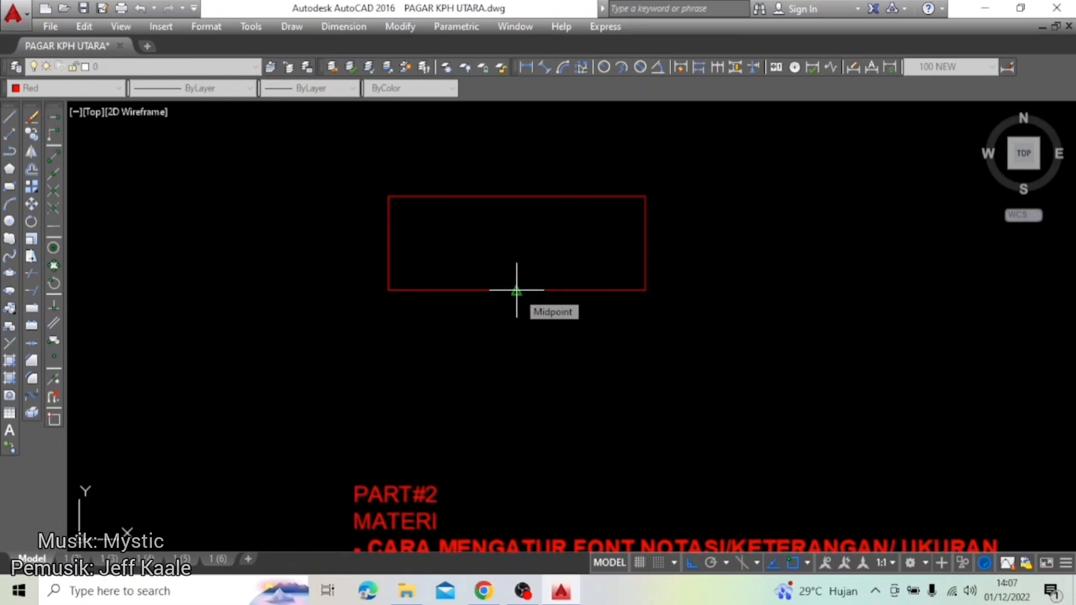
{"action": "left_click", "coordinate": [517, 291]}
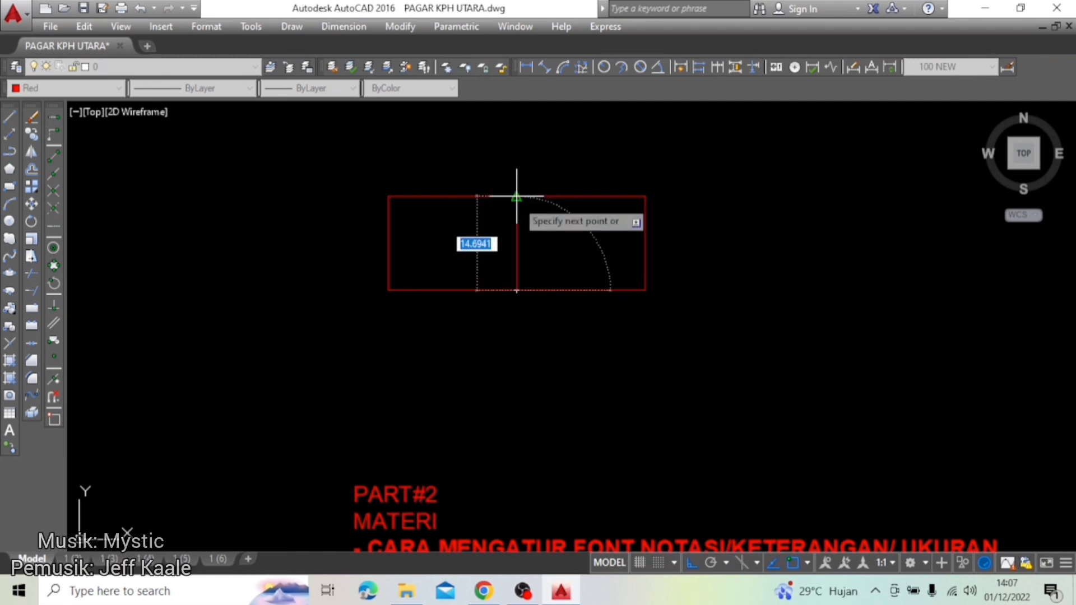
{"action": "left_click", "coordinate": [517, 196]}
{"action": "key", "text": "Return"}
Step: Draw a horizontal polyline between the midpoints of the rectangle's right and left edges
{"action": "key", "text": "Return"}
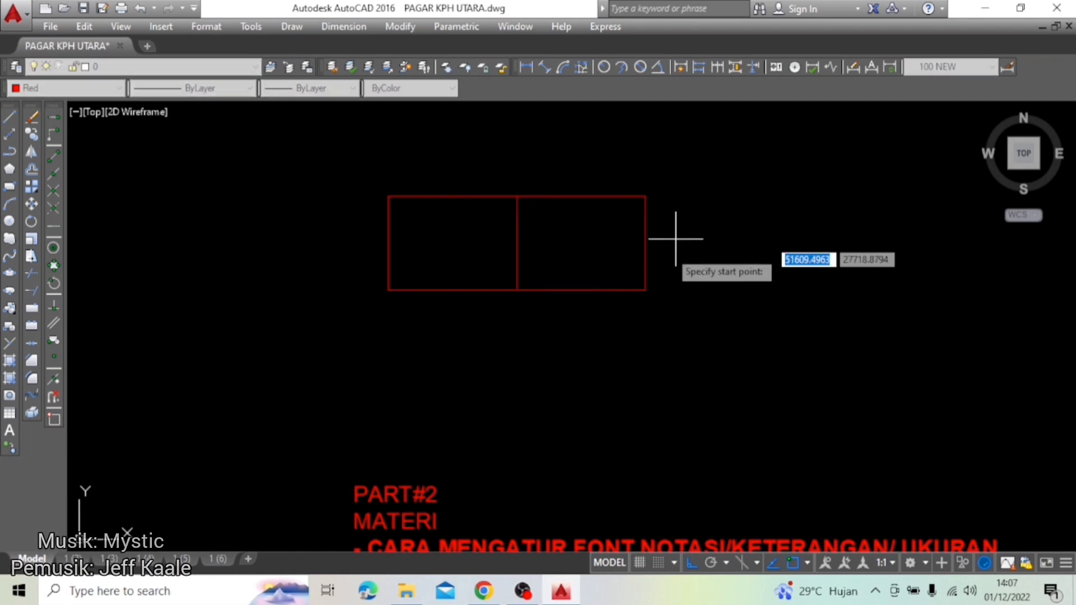
{"action": "left_click", "coordinate": [645, 244]}
{"action": "left_click", "coordinate": [388, 244]}
{"action": "key", "text": "Return"}
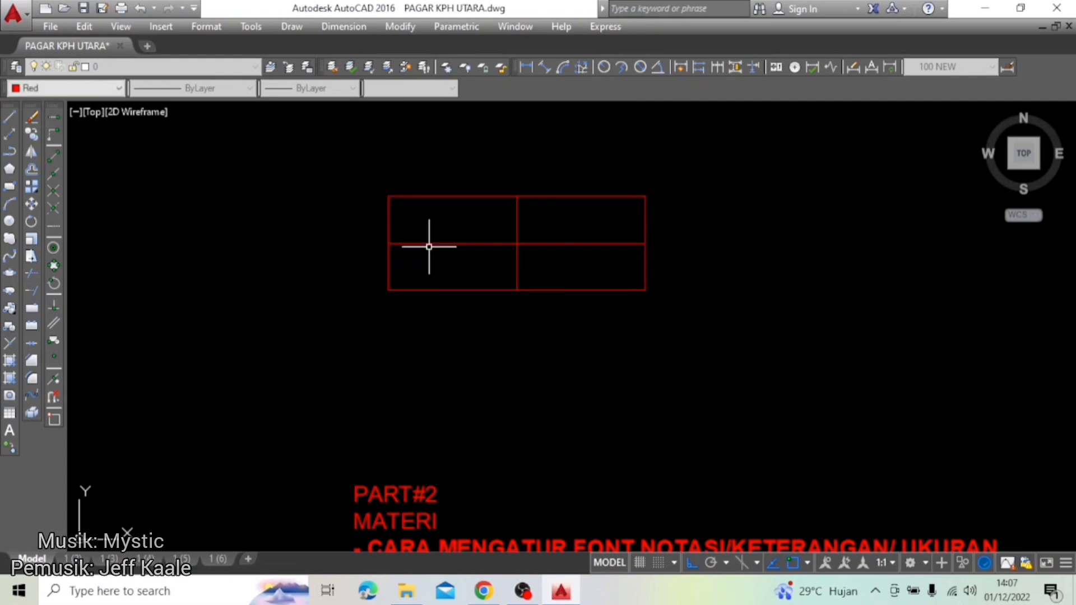
Step: Add a linear dimension below the rectangle for the left half of its lower edge
{"action": "scroll", "coordinate": [578, 321], "scroll_direction": "up", "scroll_amount": 2}
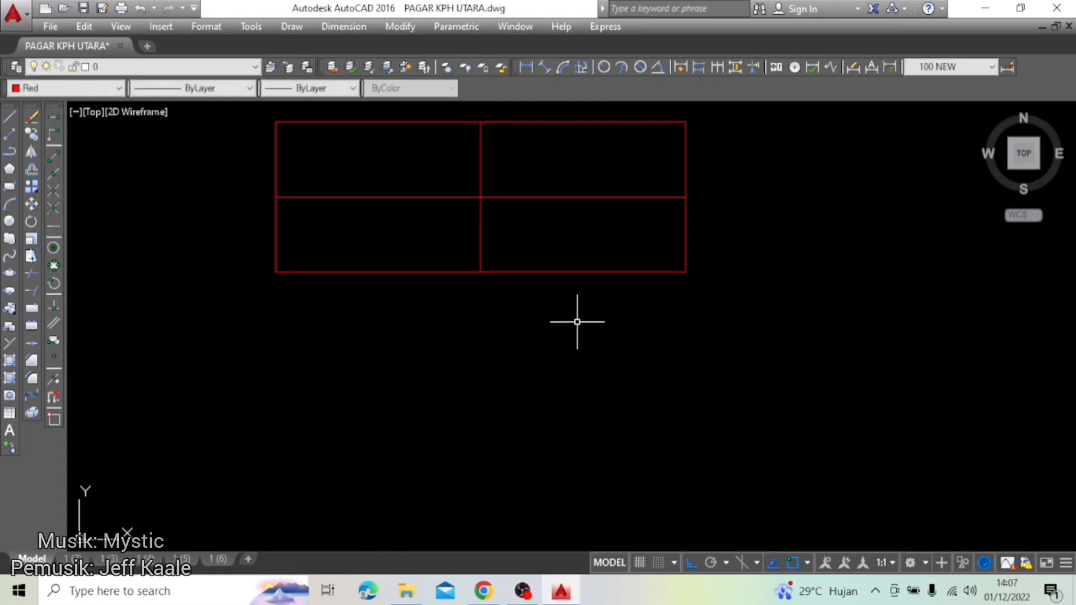
{"action": "middle_click_drag", "start_coordinate": [582, 339], "coordinate": [617, 387]}
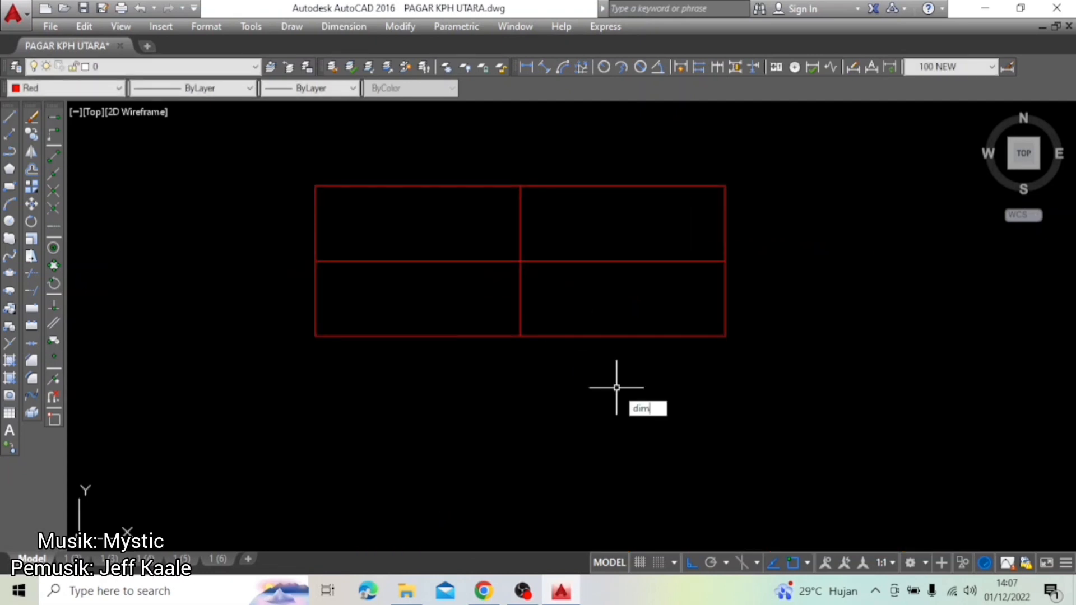
{"action": "key", "text": "Return"}
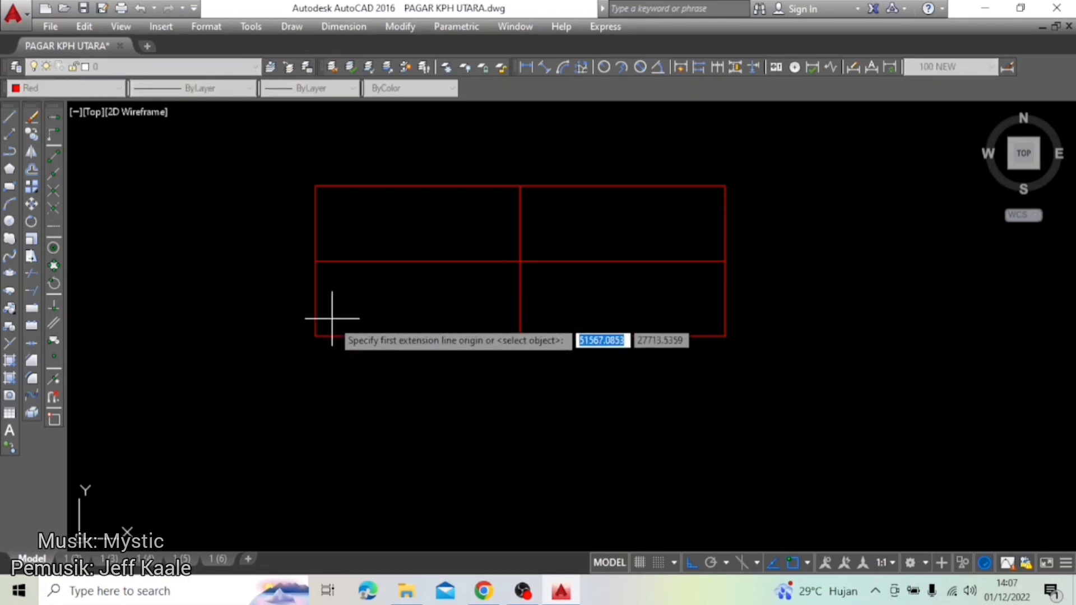
{"action": "left_click", "coordinate": [315, 336]}
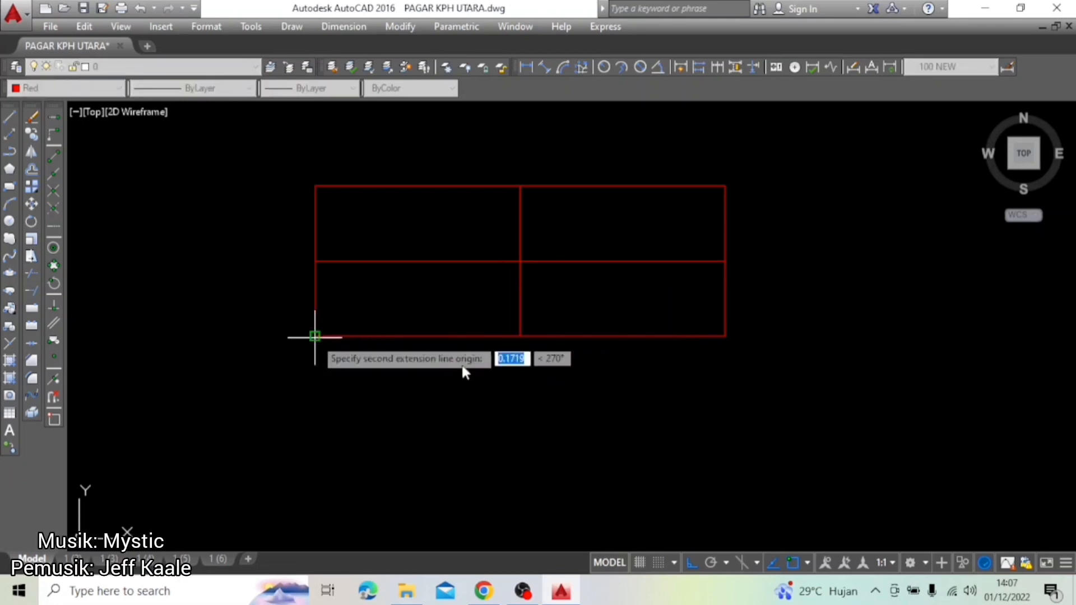
{"action": "left_click", "coordinate": [520, 336]}
{"action": "left_click", "coordinate": [493, 349]}
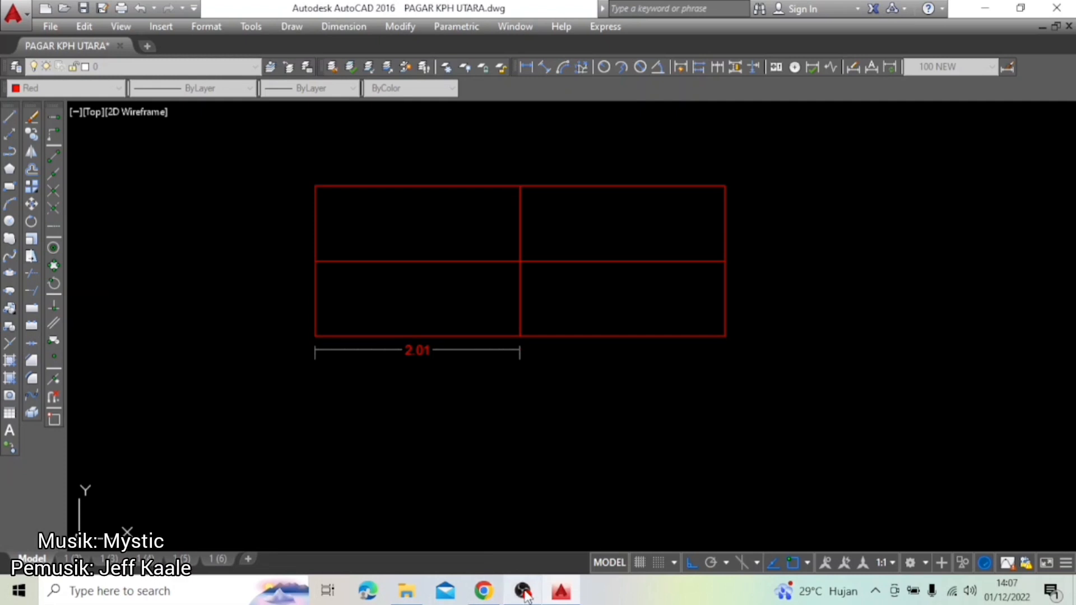
Step: Dimension the right half of the rectangle's lower edge, aligned with the existing dimension line of the left half
{"action": "mouse_move", "coordinate": [561, 591]}
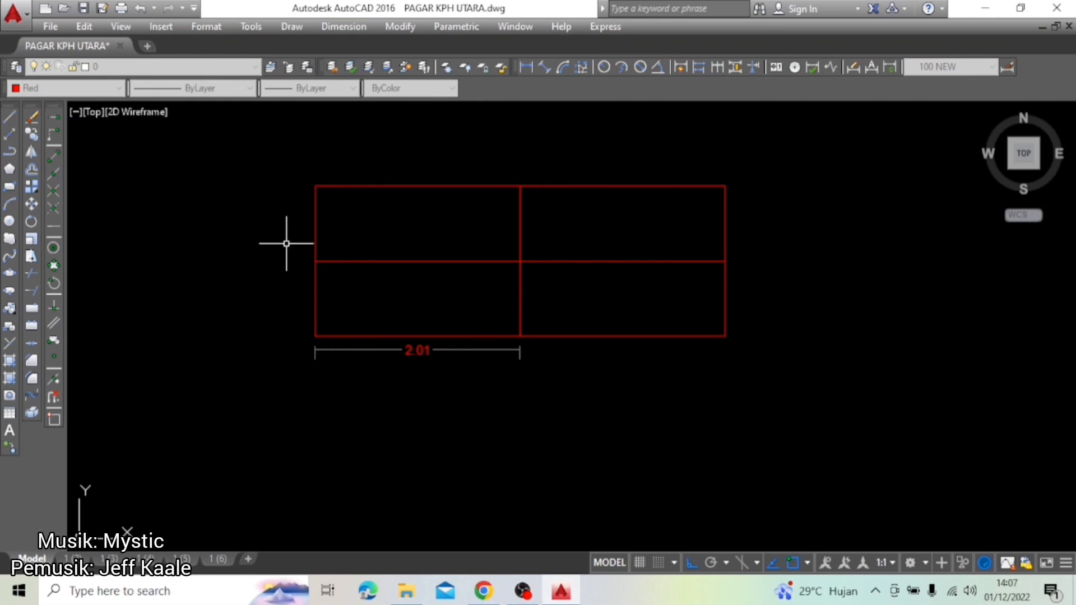
{"action": "scroll", "coordinate": [549, 347], "scroll_direction": "up", "scroll_amount": 2}
{"action": "key", "text": "space"}
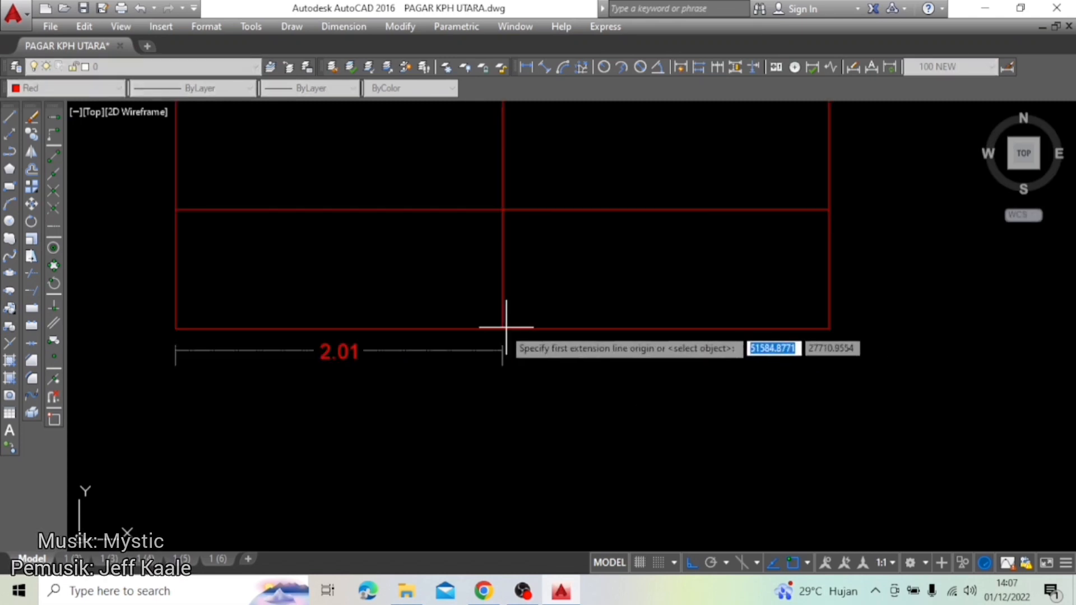
{"action": "left_click", "coordinate": [506, 327]}
{"action": "left_click", "coordinate": [829, 327]}
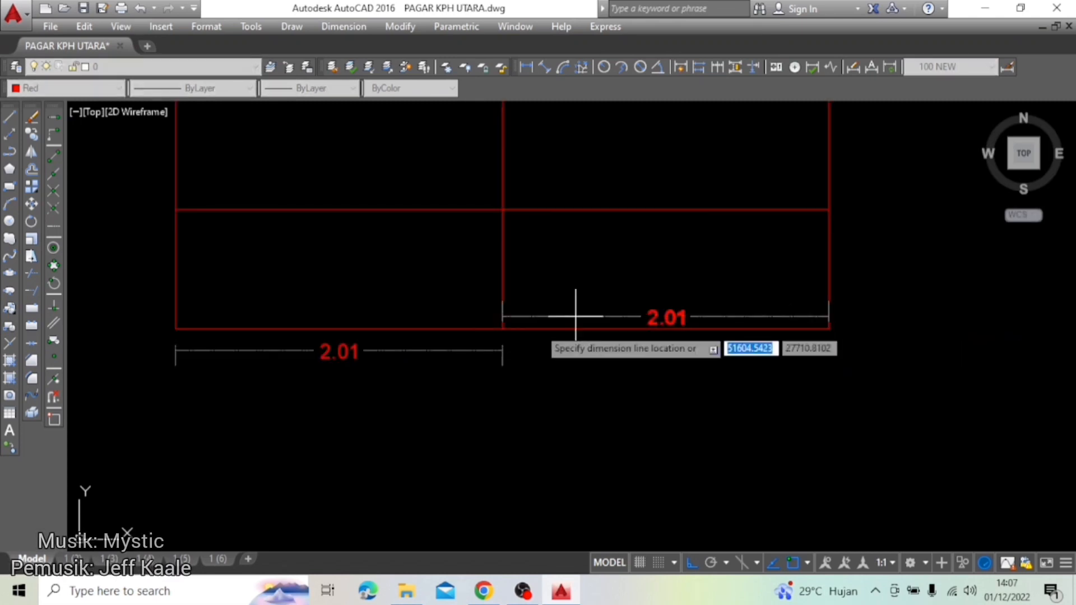
{"action": "left_click", "coordinate": [501, 352]}
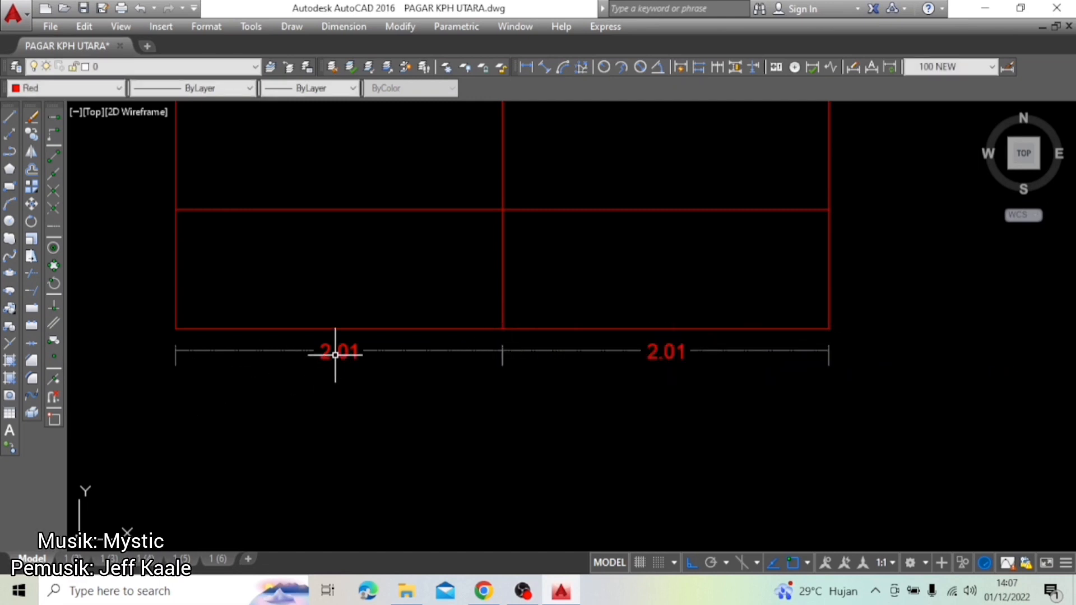
Step: Add a linear dimension outside the rectangle's right edge for the height of its lower half
{"action": "mouse_move", "coordinate": [785, 328]}
{"action": "middle_mouse_down"}
{"action": "mouse_move", "coordinate": [684, 342]}
{"action": "mouse_move", "coordinate": [611, 373]}
{"action": "middle_mouse_up"}
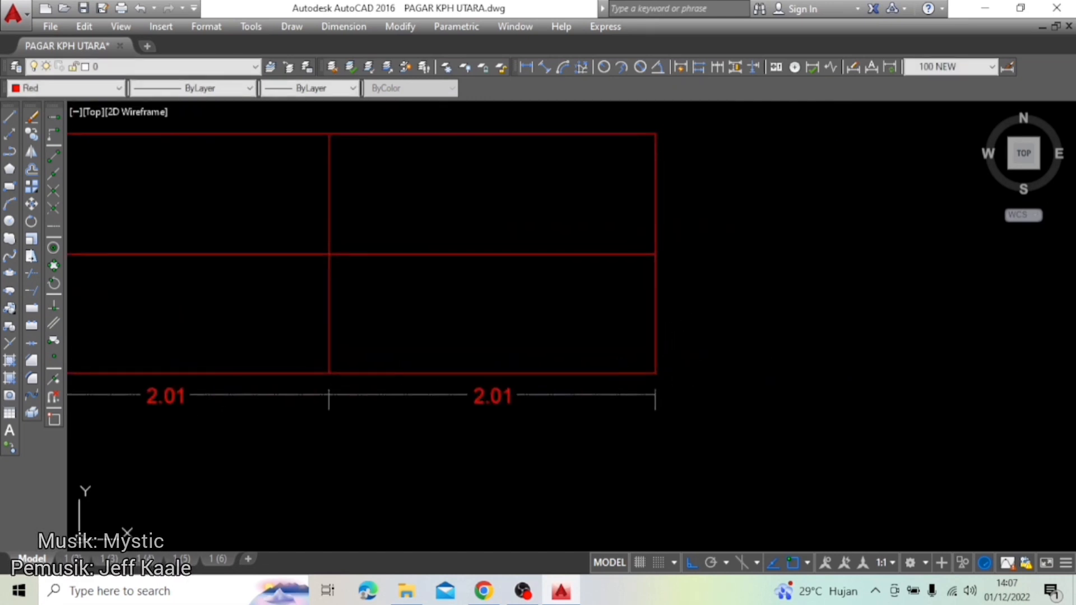
{"action": "key", "text": "Return"}
{"action": "left_click", "coordinate": [654, 372]}
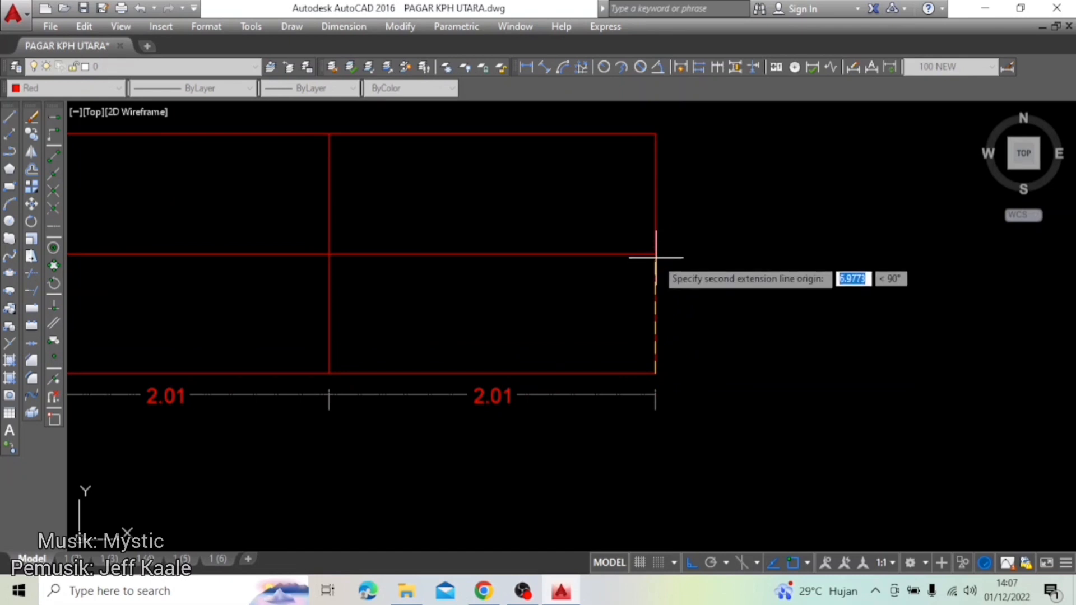
{"action": "left_click", "coordinate": [655, 255]}
{"action": "left_click", "coordinate": [699, 264]}
Step: Dimension the height of the rectangle's upper half at the right edge, aligned with the lower half's dimension line
{"action": "key", "text": "Return"}
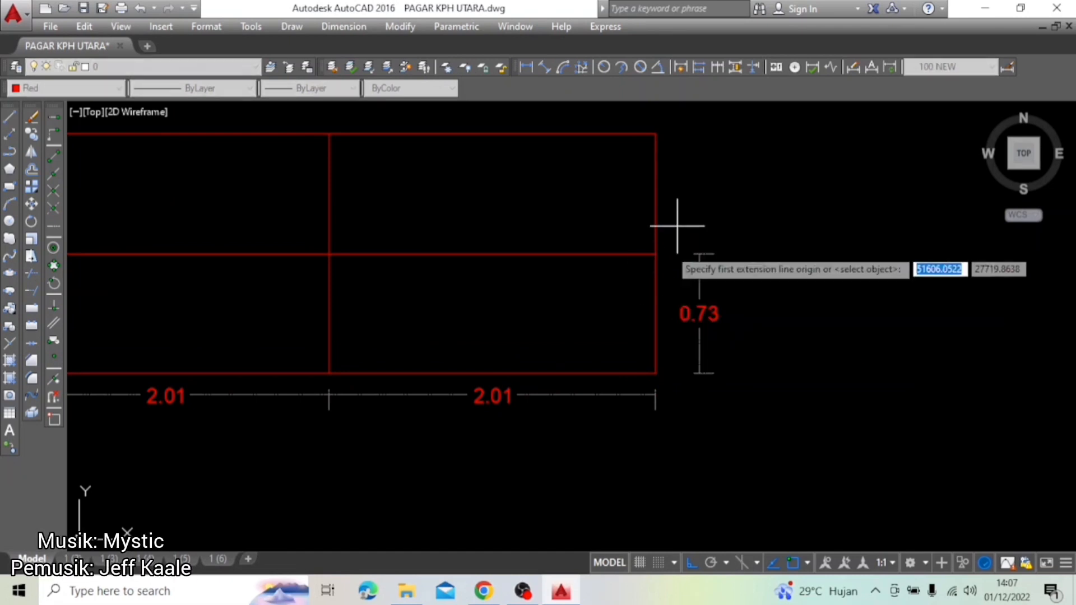
{"action": "left_click", "coordinate": [655, 255]}
{"action": "left_click", "coordinate": [655, 134]}
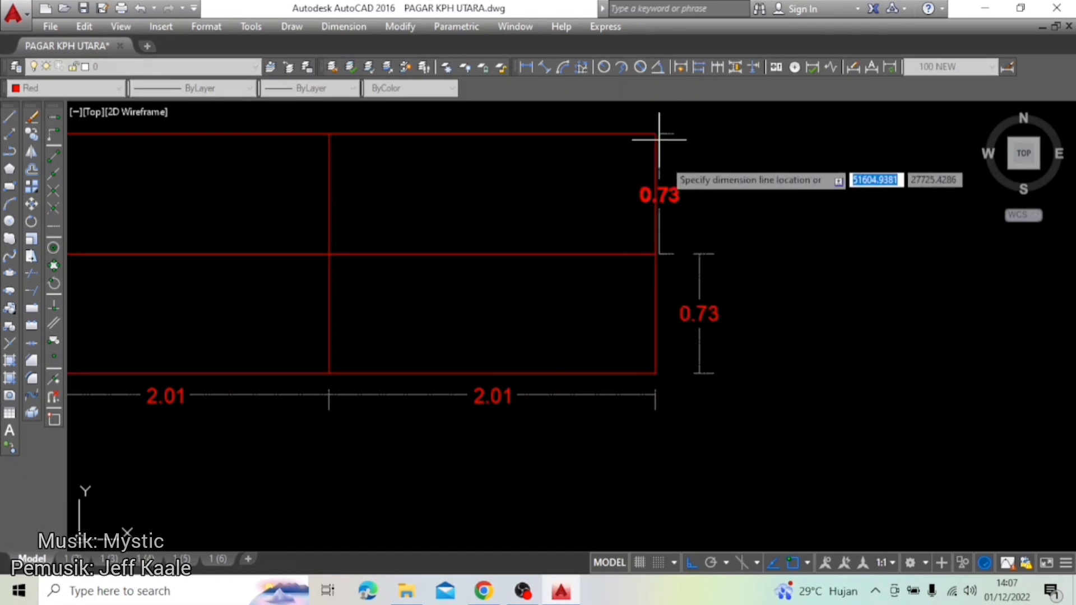
{"action": "left_click", "coordinate": [700, 253]}
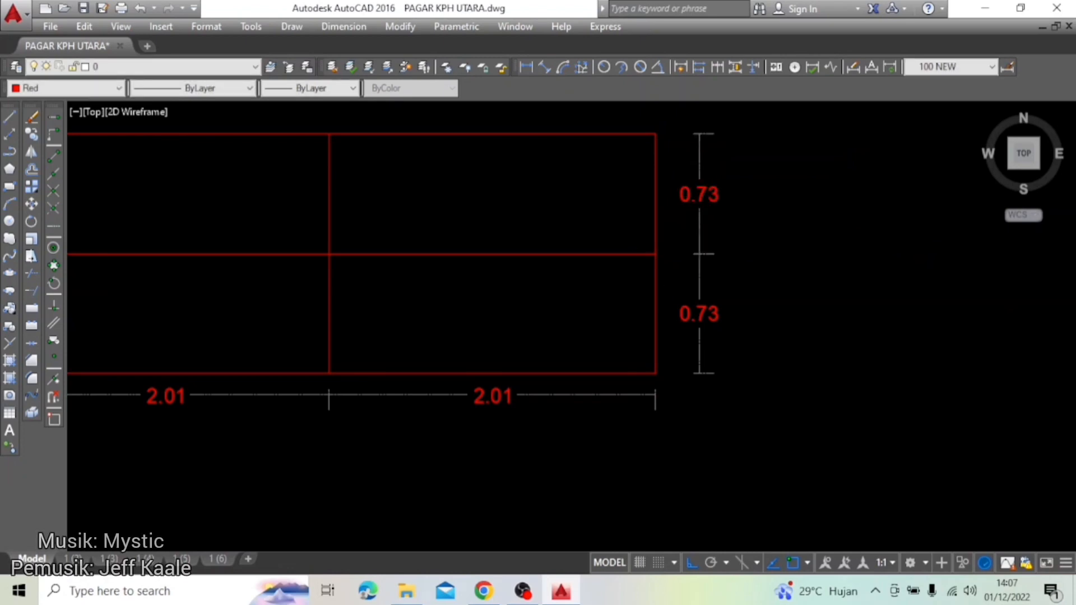
Step: Review the object snap modes in Drafting Settings again and close the dialog without changes
{"action": "scroll", "coordinate": [546, 380], "scroll_direction": "down", "scroll_amount": 2}
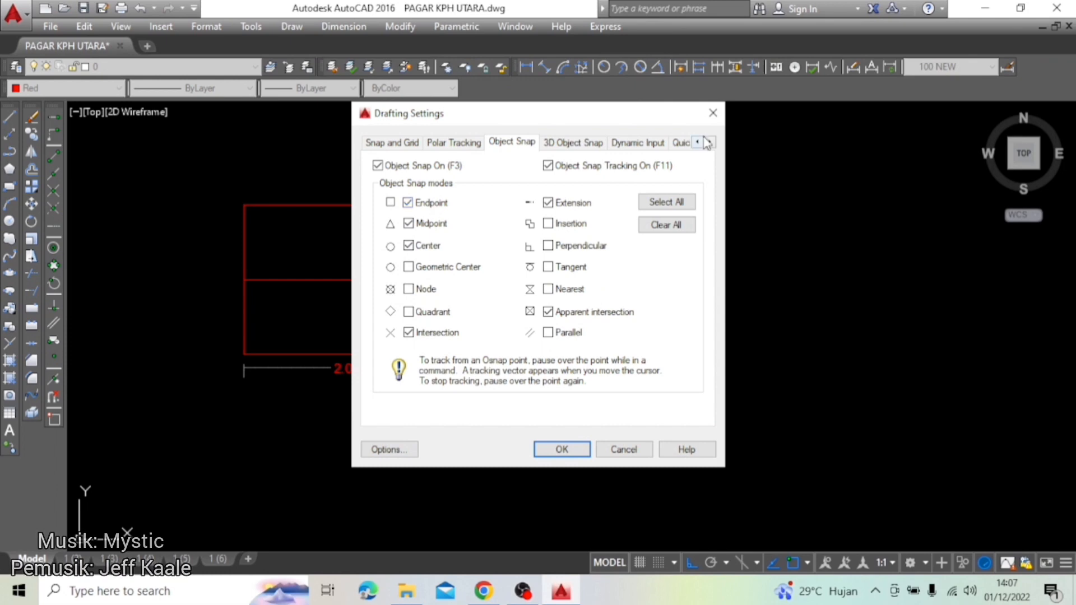
{"action": "left_click", "coordinate": [709, 121]}
{"action": "middle_click_drag", "start_coordinate": [289, 259], "coordinate": [344, 290]}
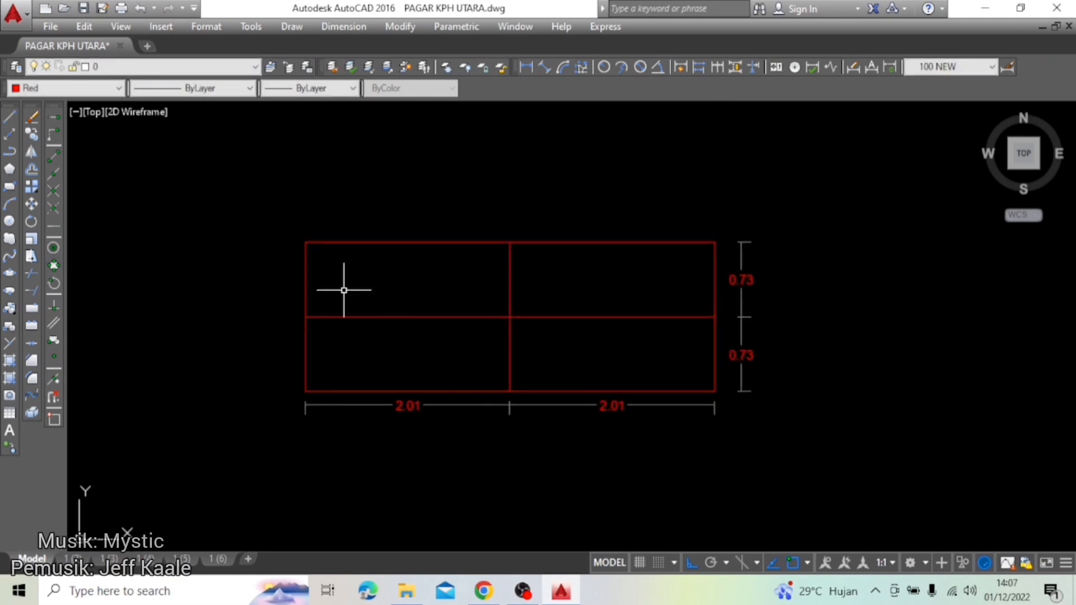
Step: Start a polyline and examine the Endpoint snap at the rectangle's upper-left corner and at the upper end of the vertical centre line
{"action": "key", "text": "Return"}
{"action": "scroll", "coordinate": [295, 204], "scroll_direction": "up", "scroll_amount": 3}
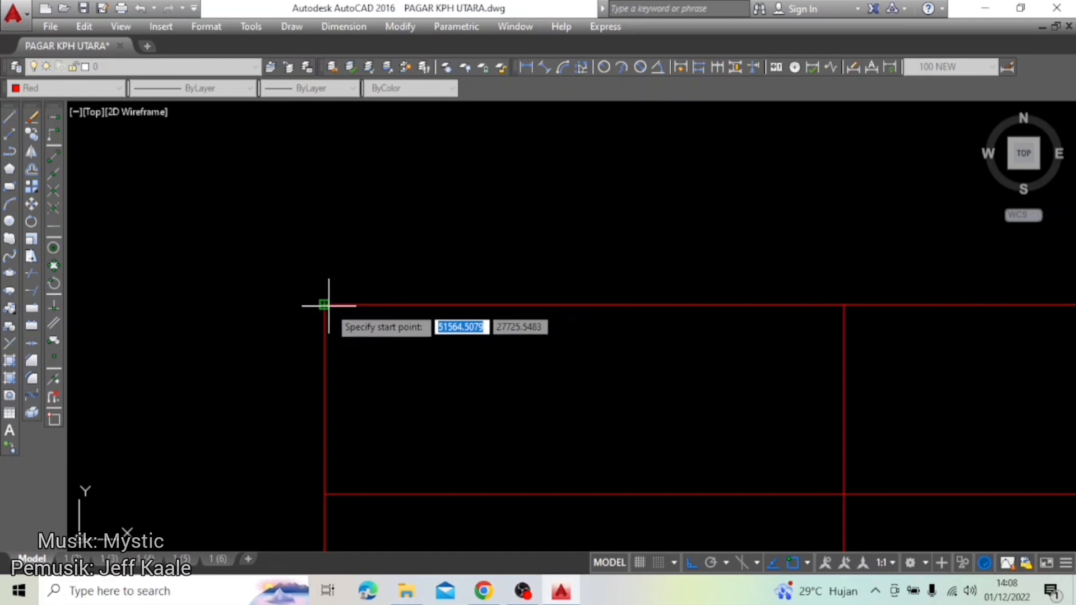
{"action": "scroll", "coordinate": [314, 300], "scroll_direction": "up", "scroll_amount": 3}
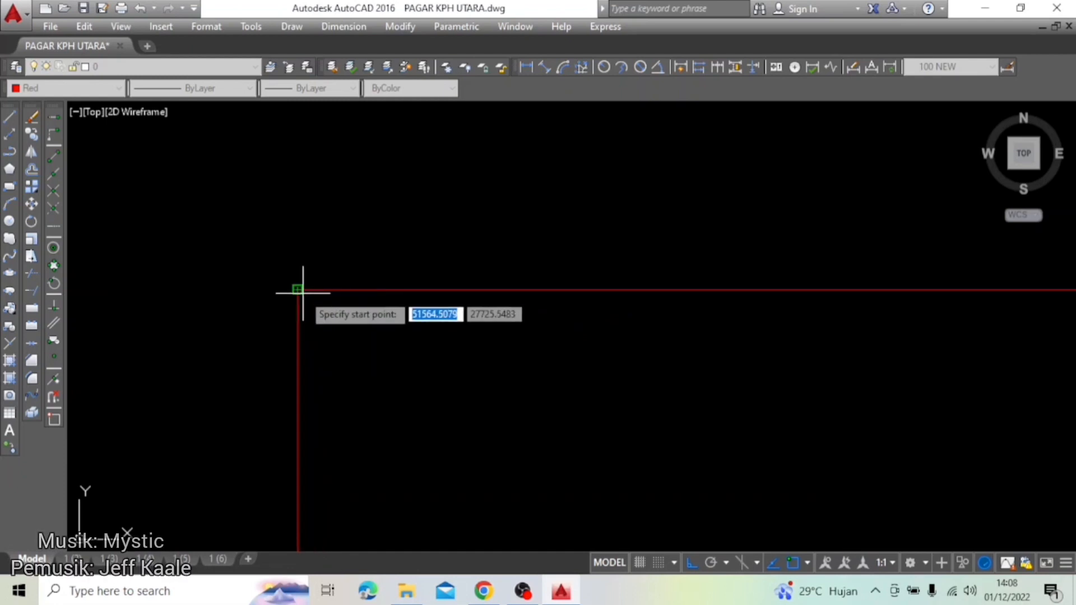
{"action": "scroll", "coordinate": [209, 291], "scroll_direction": "down", "scroll_amount": 2}
{"action": "middle_click_drag", "start_coordinate": [555, 306], "coordinate": [157, 333]}
{"action": "scroll", "coordinate": [329, 329], "scroll_direction": "down", "scroll_amount": 5}
{"action": "scroll", "coordinate": [509, 312], "scroll_direction": "up", "scroll_amount": 4}
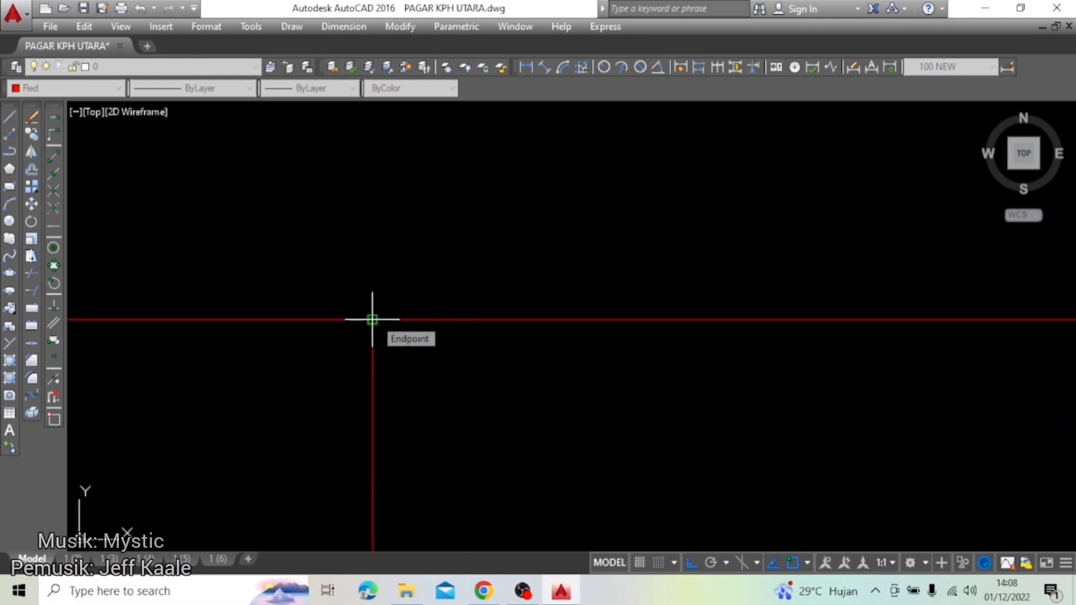
Step: Examine the snaps at the crossing of the two centre lines and at the rectangle's upper-right corner, and leave the polyline command without drawing
{"action": "scroll", "coordinate": [372, 319], "scroll_direction": "down", "scroll_amount": 3}
{"action": "middle_click_drag", "start_coordinate": [482, 351], "coordinate": [545, 138]}
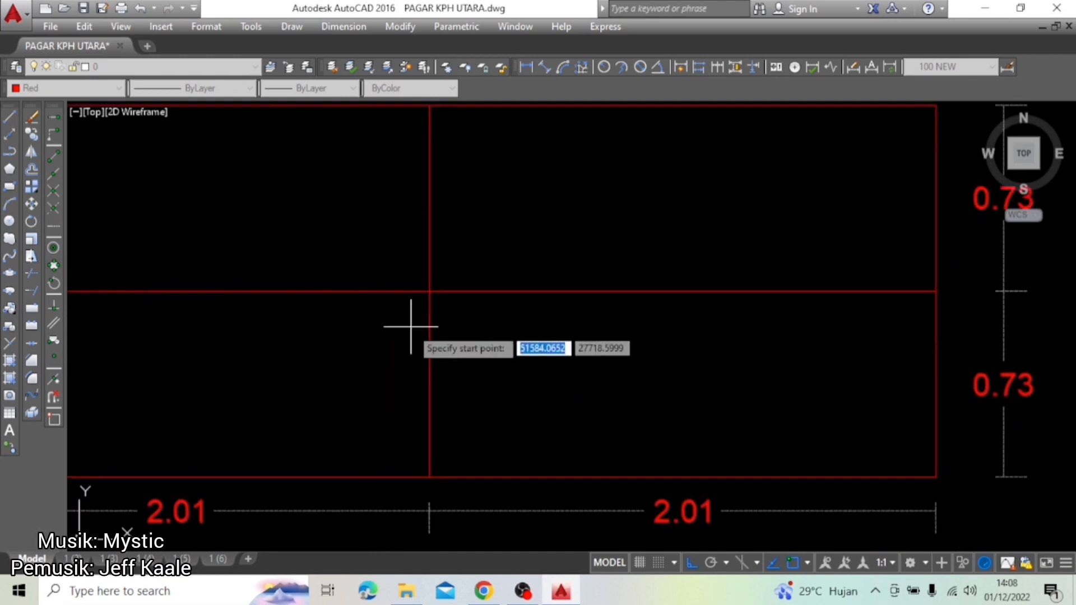
{"action": "scroll", "coordinate": [417, 328], "scroll_direction": "up", "scroll_amount": 4}
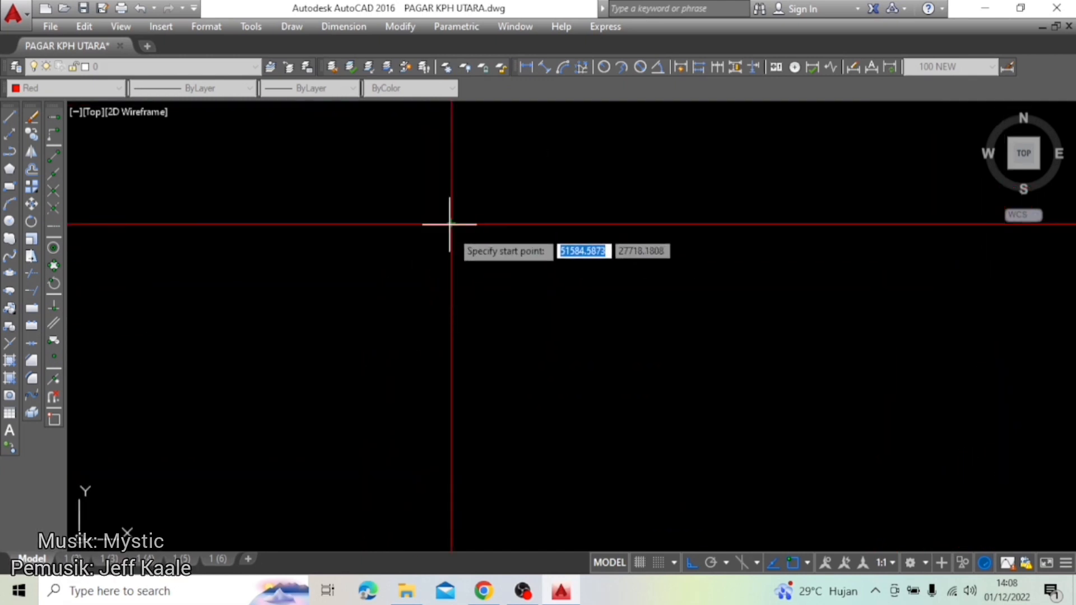
{"action": "middle_click_drag", "start_coordinate": [465, 272], "coordinate": [473, 302]}
{"action": "scroll", "coordinate": [473, 302], "scroll_direction": "down", "scroll_amount": 3}
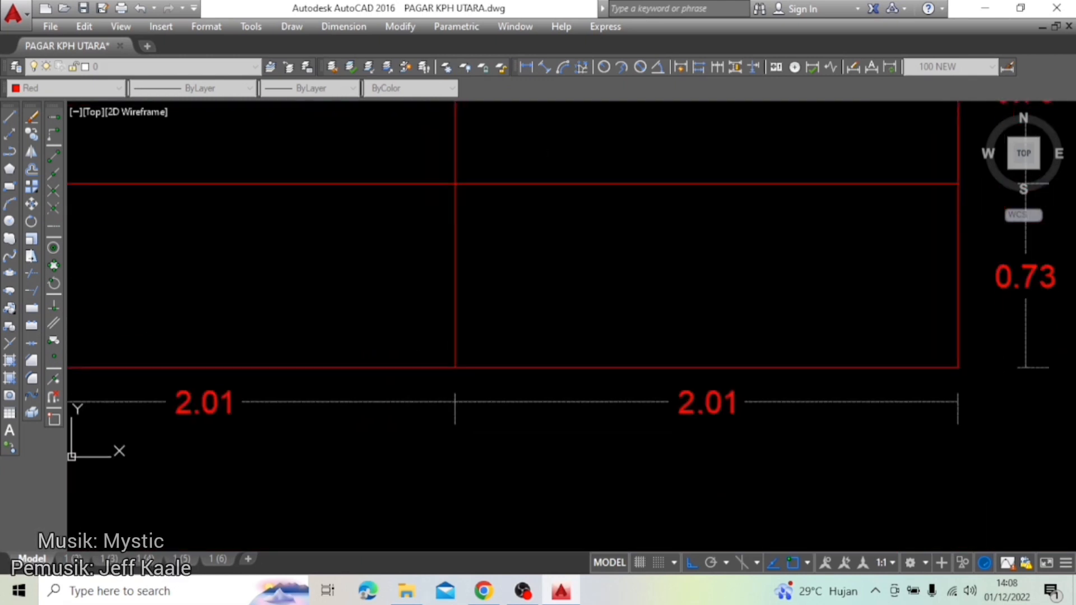
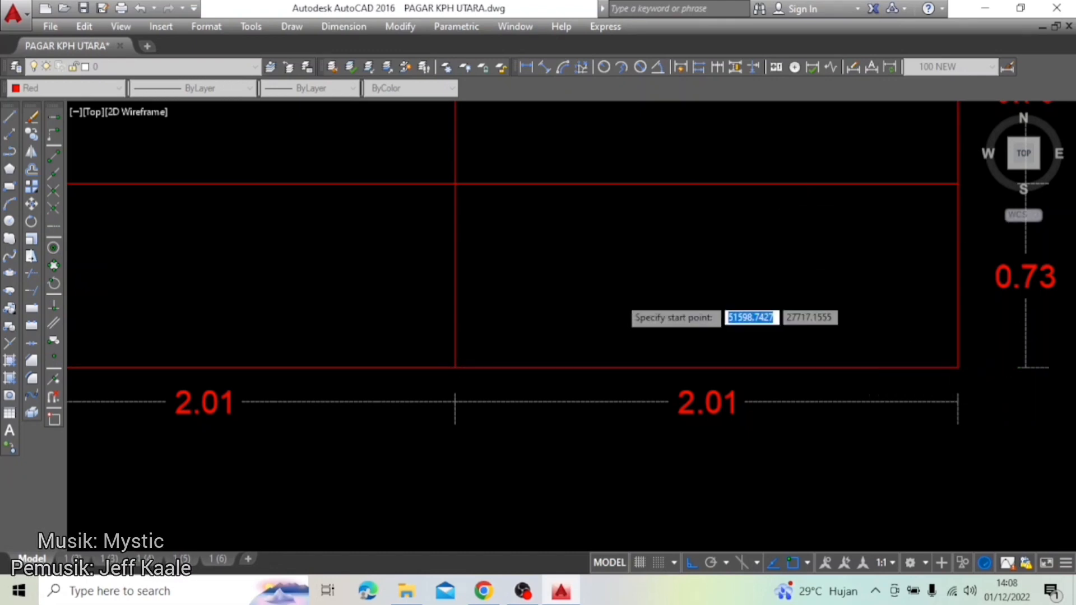
{"action": "scroll", "coordinate": [557, 301], "scroll_direction": "down", "scroll_amount": 3}
{"action": "scroll", "coordinate": [751, 240], "scroll_direction": "up", "scroll_amount": 5}
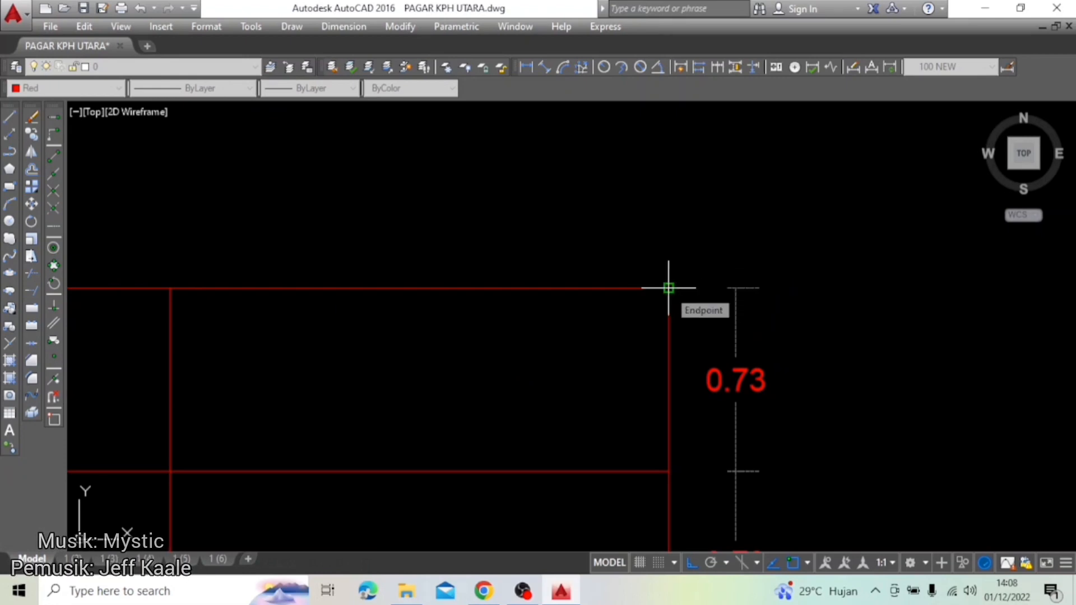
{"action": "key", "text": "Escape"}
Step: Reopen the object snap settings with the OS command, examine the enabled modes, and close the dialog
{"action": "scroll", "coordinate": [612, 228], "scroll_direction": "down", "scroll_amount": 4}
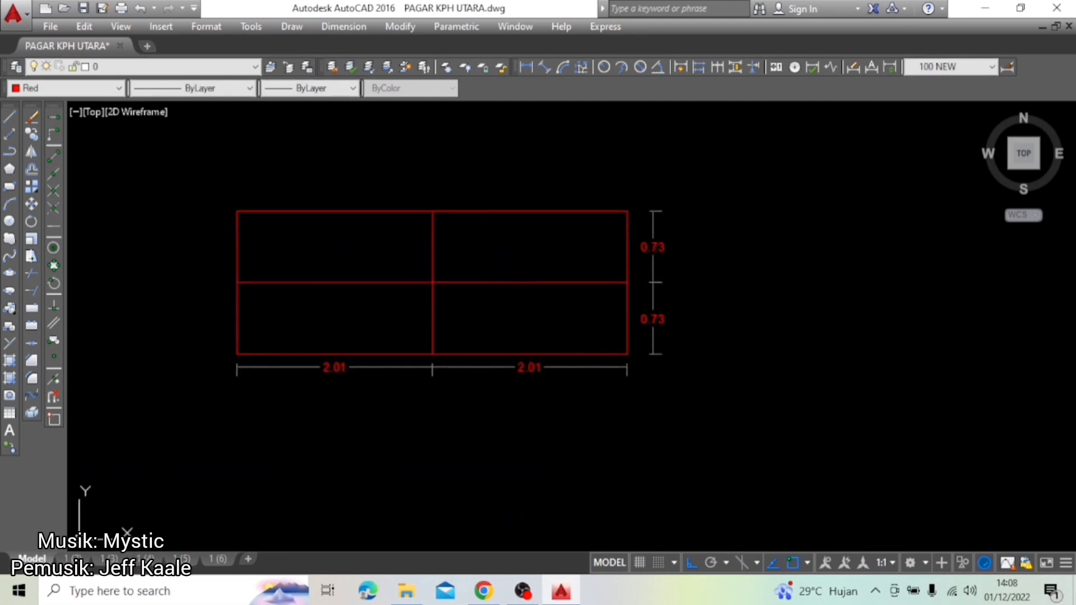
{"action": "type", "text": "os"}
{"action": "key", "text": "Return"}
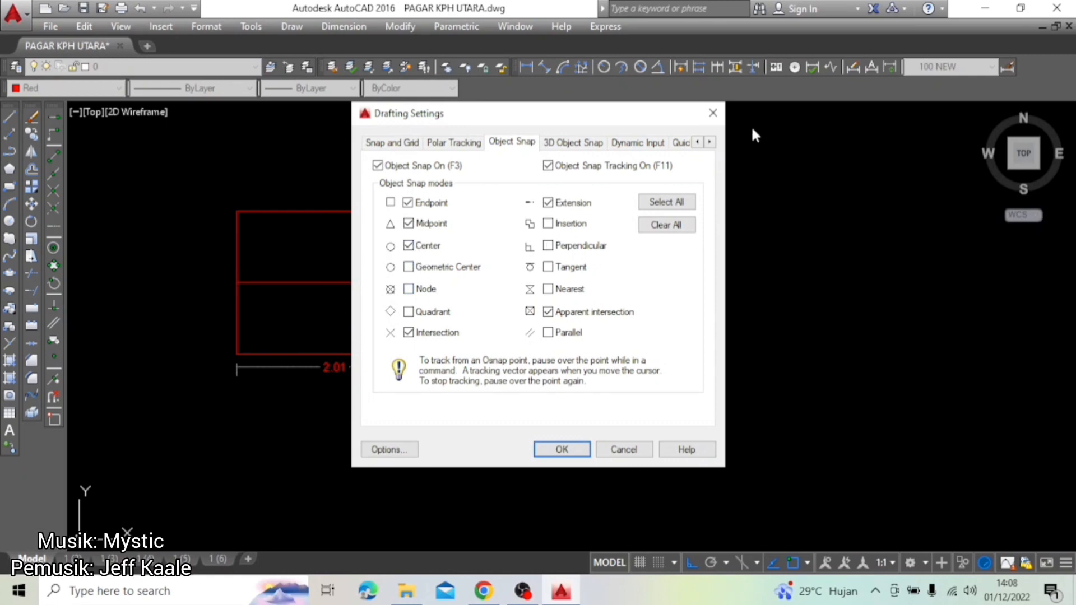
{"action": "left_click", "coordinate": [713, 114]}
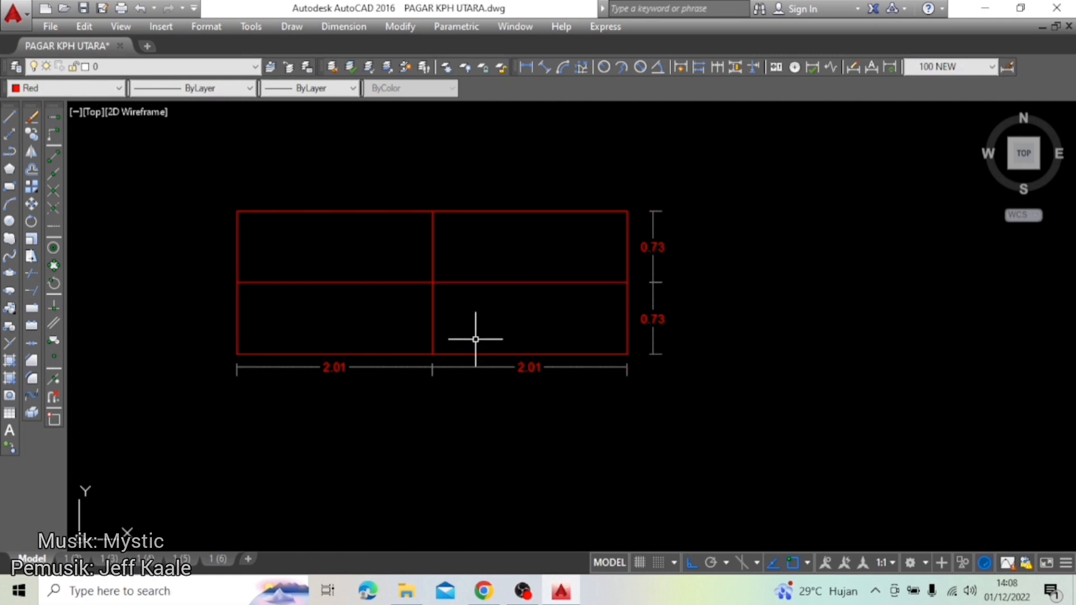
Step: Draw a circle with a radius of about 0.49 above the divided rectangle
{"action": "left_click", "coordinate": [10, 221]}
{"action": "middle_click_drag", "start_coordinate": [328, 200], "coordinate": [361, 344]}
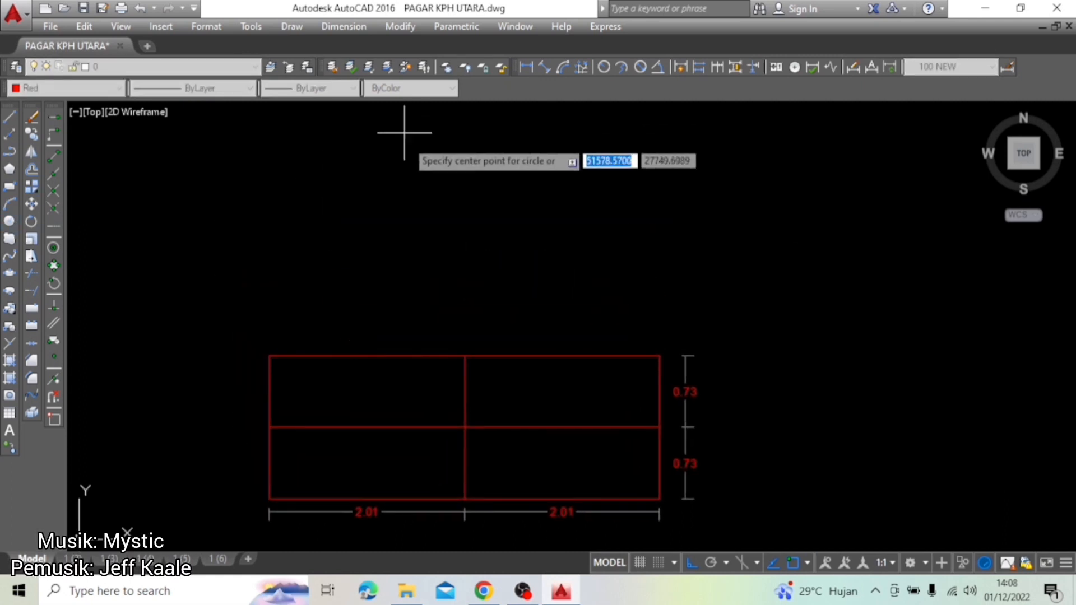
{"action": "left_click", "coordinate": [422, 165]}
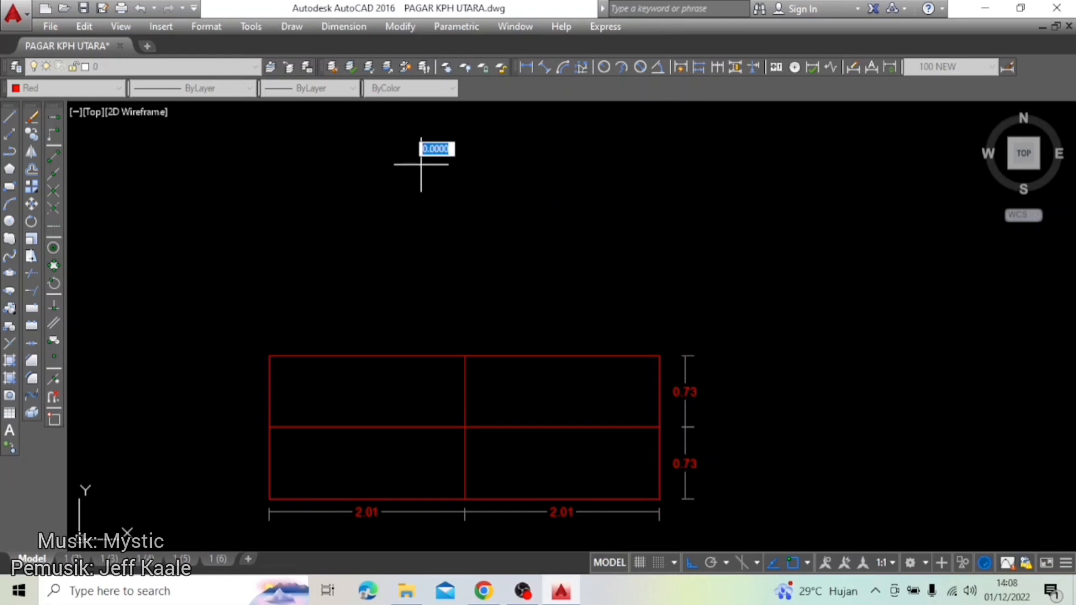
{"action": "left_click", "coordinate": [446, 212]}
{"action": "middle_click_drag", "start_coordinate": [491, 189], "coordinate": [478, 226]}
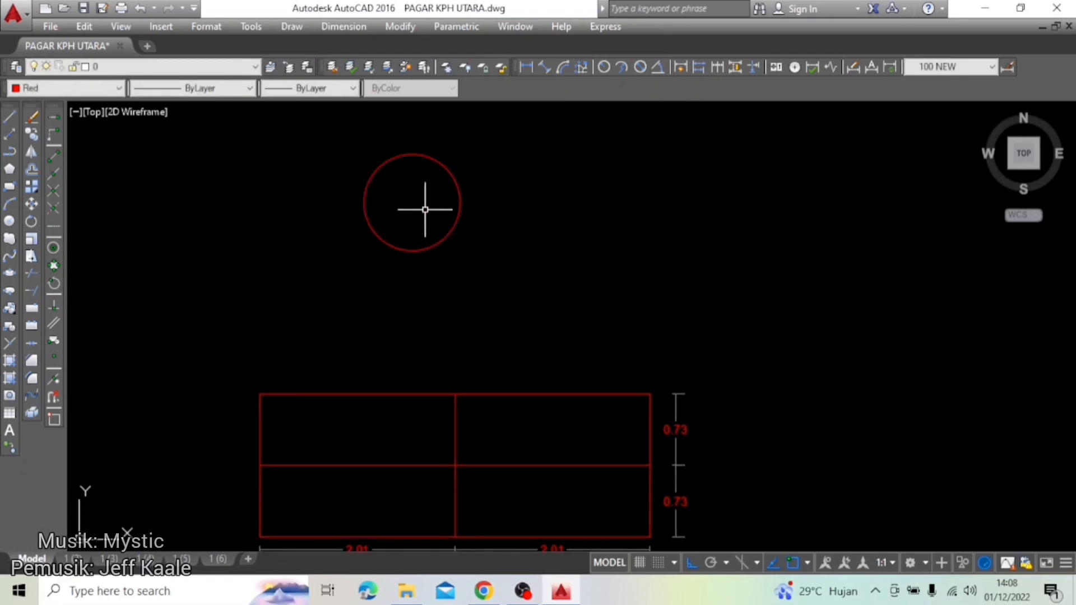
{"action": "scroll", "coordinate": [422, 208], "scroll_direction": "up", "scroll_amount": 2}
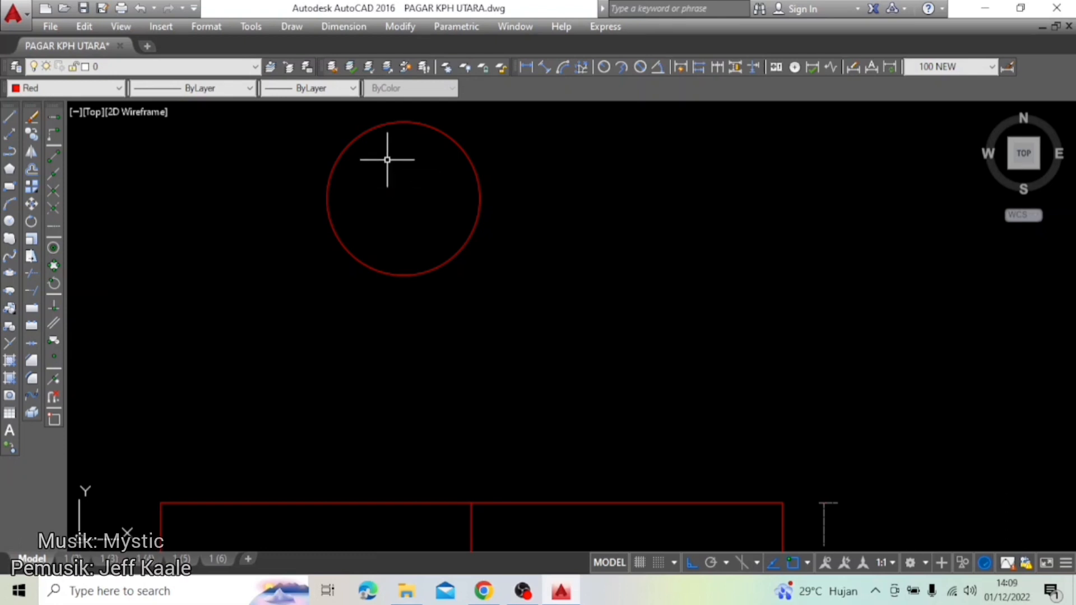
Step: Draw a vertical polyline from the circle's centre upward to just beyond its upper edge
{"action": "key", "text": "Return"}
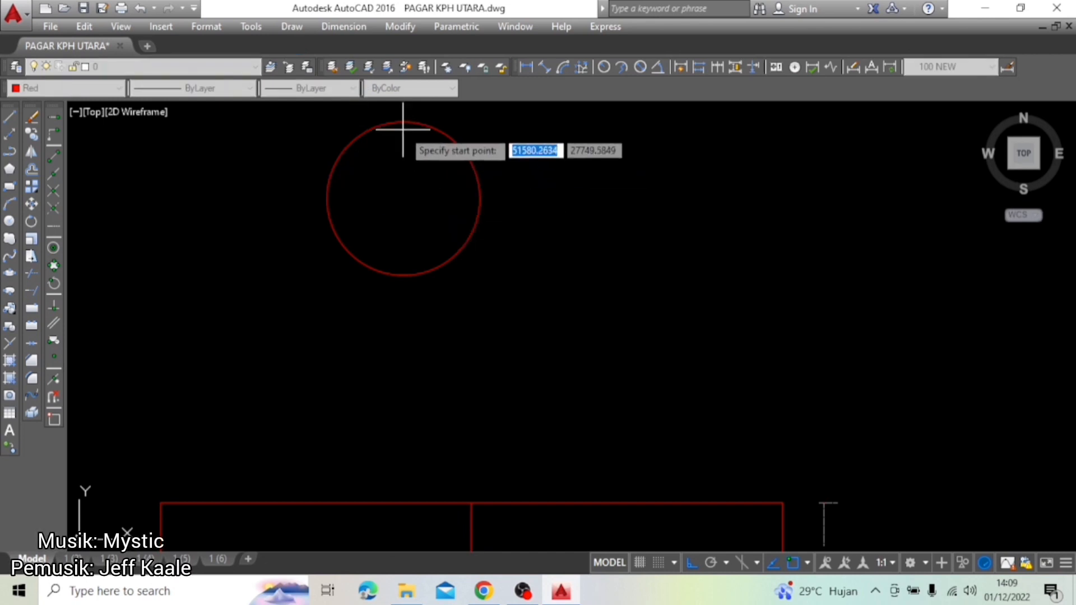
{"action": "left_click", "coordinate": [403, 198]}
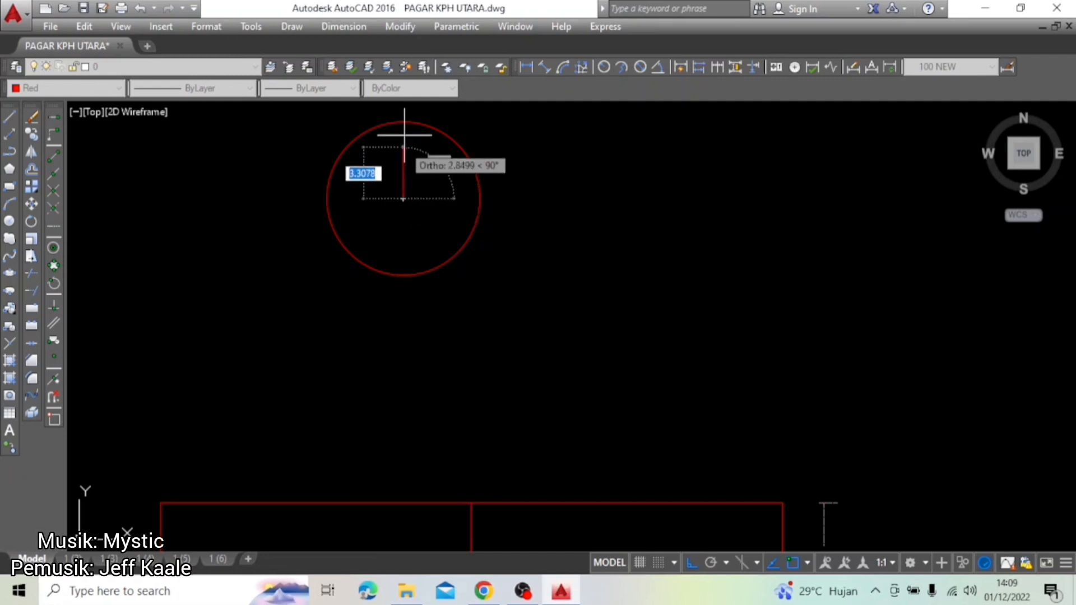
{"action": "middle_click_drag", "start_coordinate": [404, 191], "coordinate": [415, 250]}
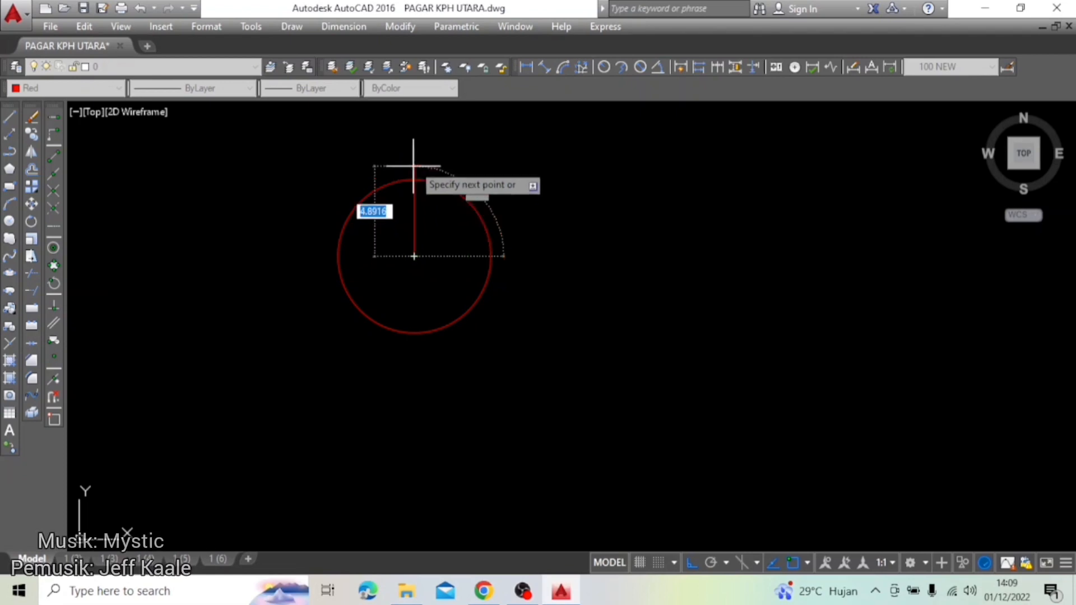
{"action": "left_click", "coordinate": [415, 161]}
{"action": "key", "text": "Return"}
{"action": "middle_click_drag", "start_coordinate": [435, 243], "coordinate": [434, 205]}
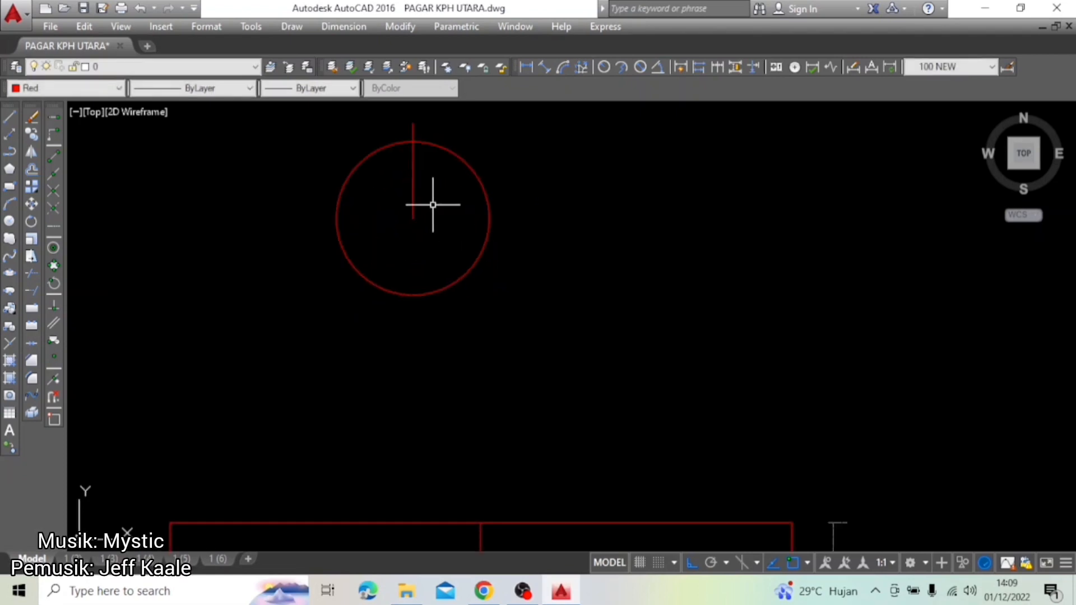
{"action": "key", "text": "Return"}
{"action": "left_click", "coordinate": [452, 327]}
{"action": "left_click", "coordinate": [410, 288]}
{"action": "key", "text": "Return"}
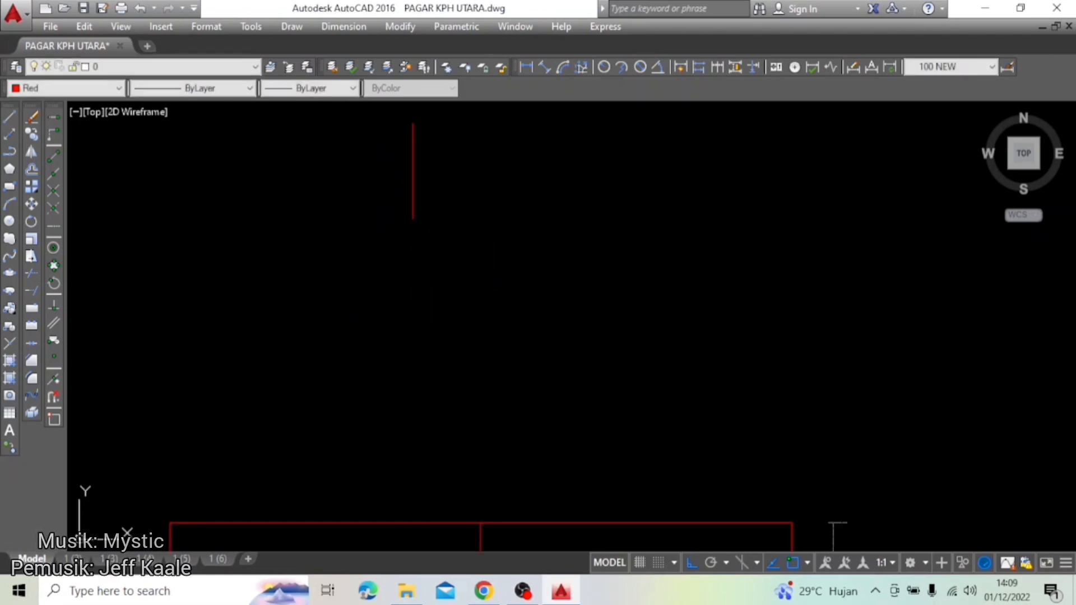
{"action": "left_click", "coordinate": [427, 243]}
{"action": "key", "text": "Escape"}
{"action": "key", "text": "ctrl+z"}
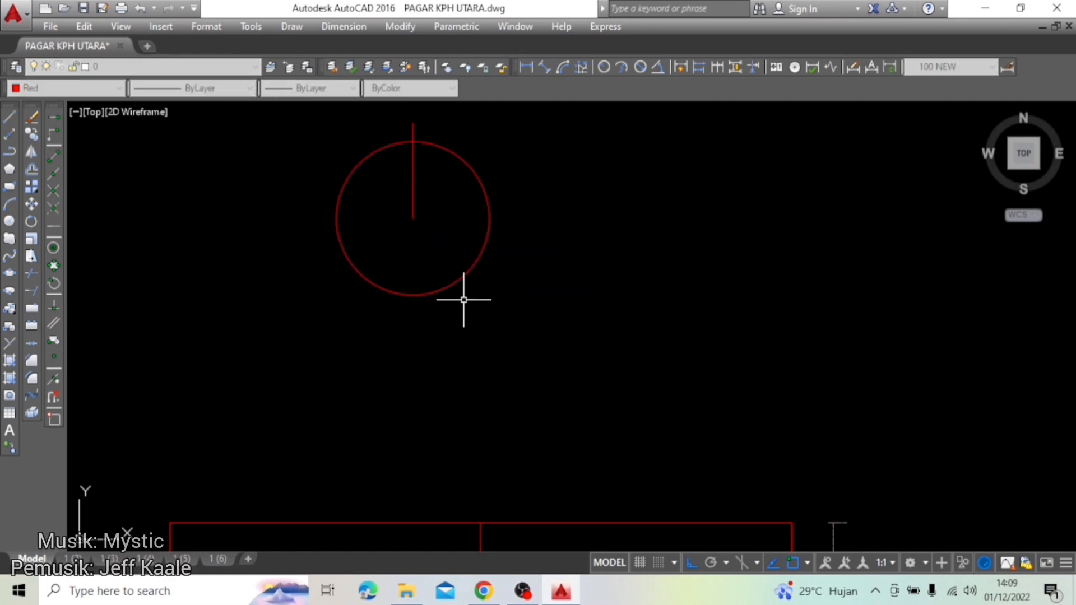
Step: Extend the vertical line's lower end to the bottom of the circle, using the circle as the boundary
{"action": "type", "text": "ex"}
{"action": "key", "text": "Return"}
{"action": "left_click", "coordinate": [465, 307]}
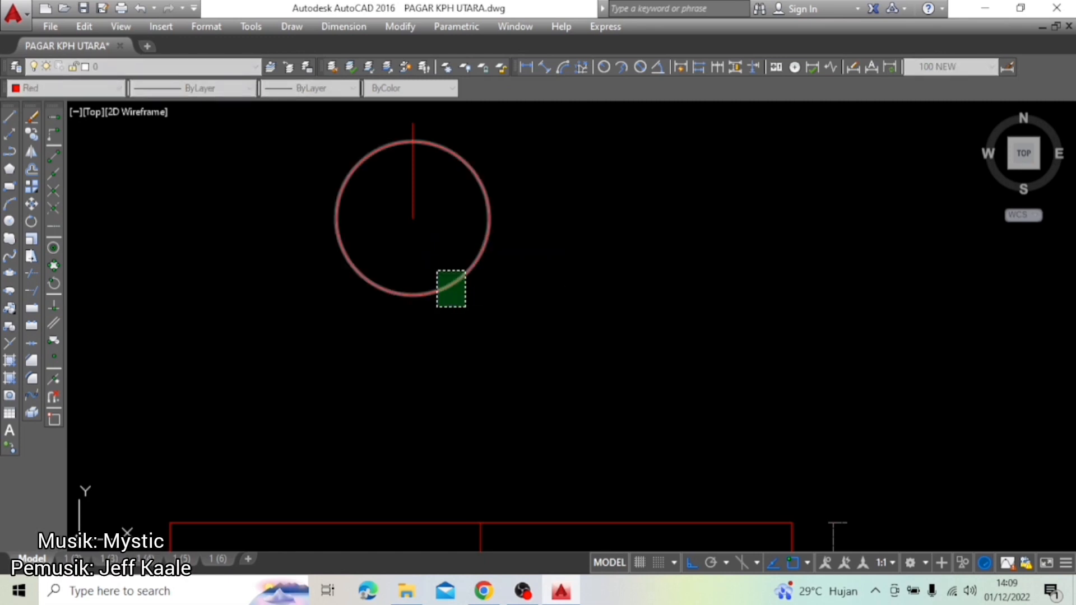
{"action": "left_click", "coordinate": [435, 268]}
{"action": "key", "text": "Return"}
{"action": "left_click", "coordinate": [413, 215]}
{"action": "key", "text": "Return"}
{"action": "middle_click_drag", "start_coordinate": [384, 185], "coordinate": [385, 200]}
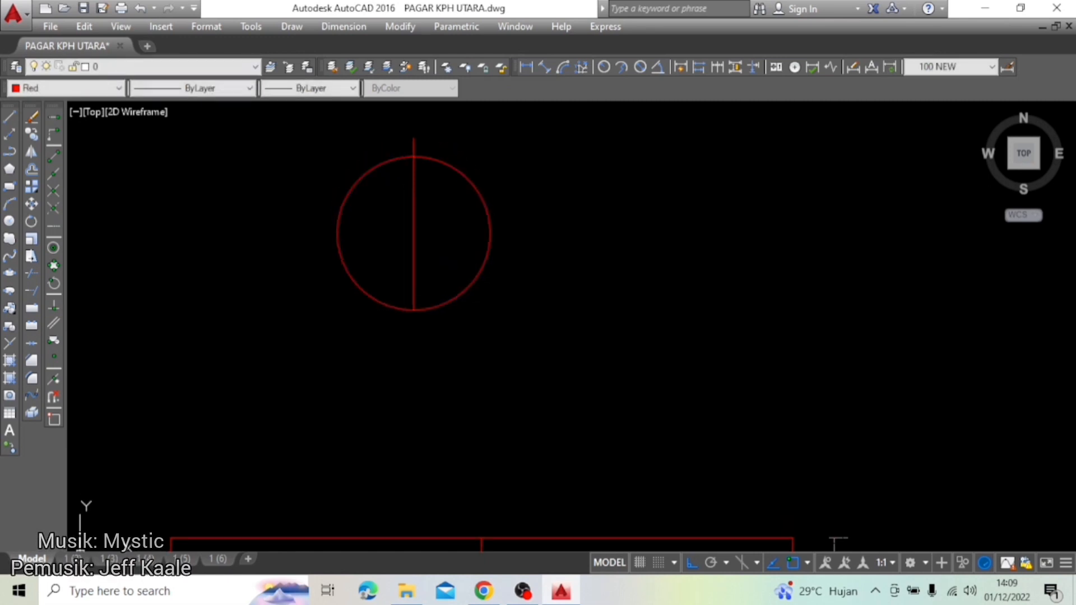
Step: Trim the part of the vertical line that sticks out above the circle
{"action": "key", "text": "Return"}
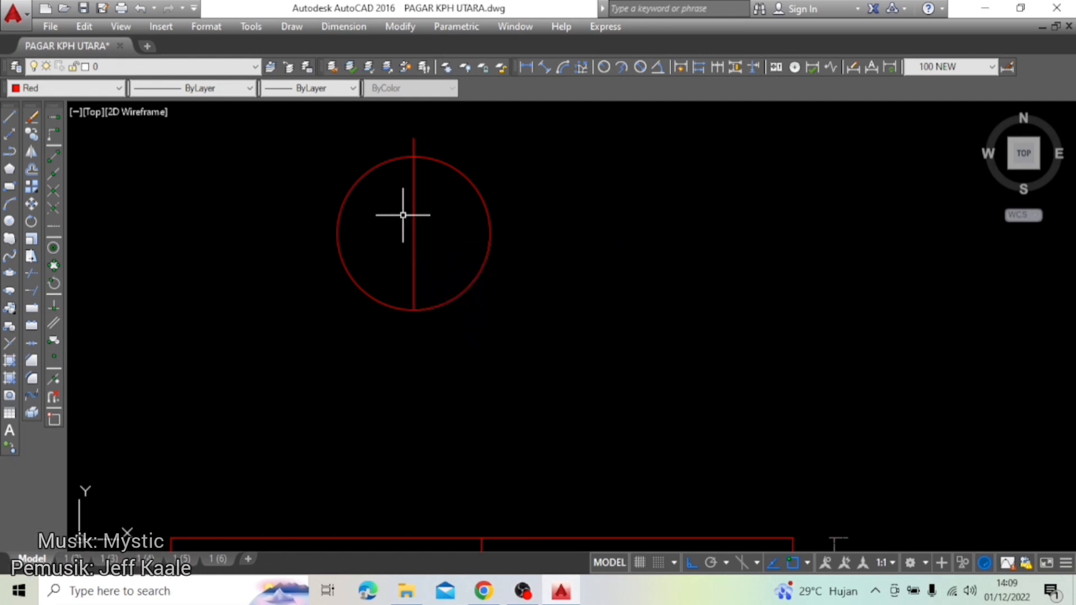
{"action": "type", "text": "tr"}
{"action": "key", "text": "Return"}
{"action": "key", "text": "Return"}
{"action": "scroll", "coordinate": [413, 149], "scroll_direction": "up", "scroll_amount": 2}
{"action": "left_click", "coordinate": [435, 140]}
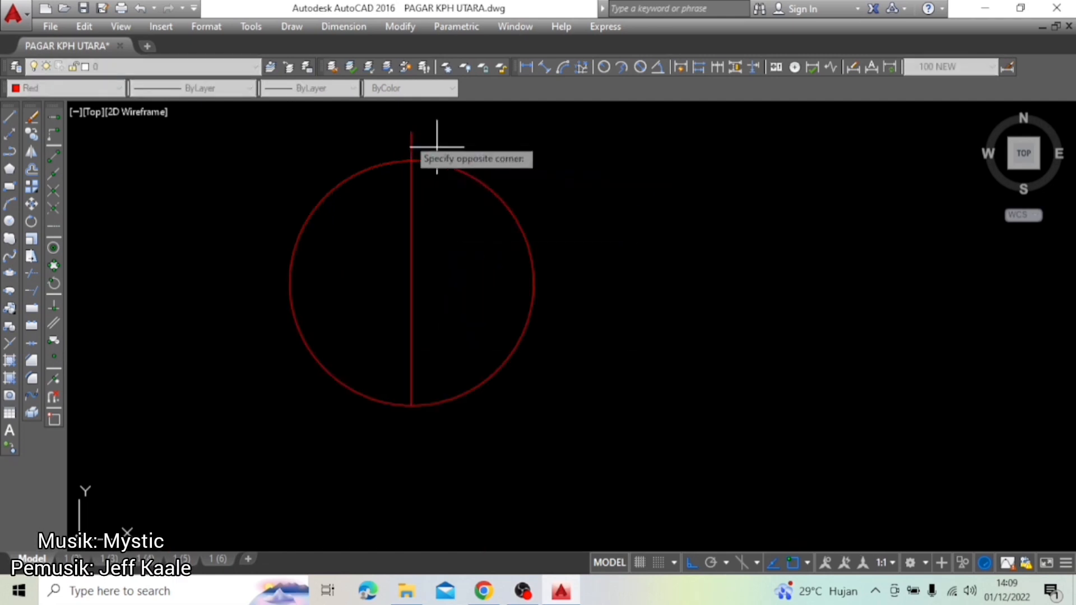
{"action": "left_click", "coordinate": [378, 136]}
{"action": "key", "text": "Return"}
{"action": "middle_click_drag", "start_coordinate": [377, 135], "coordinate": [378, 142]}
Step: Draw a horizontal polyline from the circle's centre rightward to beyond its edge
{"action": "type", "text": "pl"}
{"action": "key", "text": "Return"}
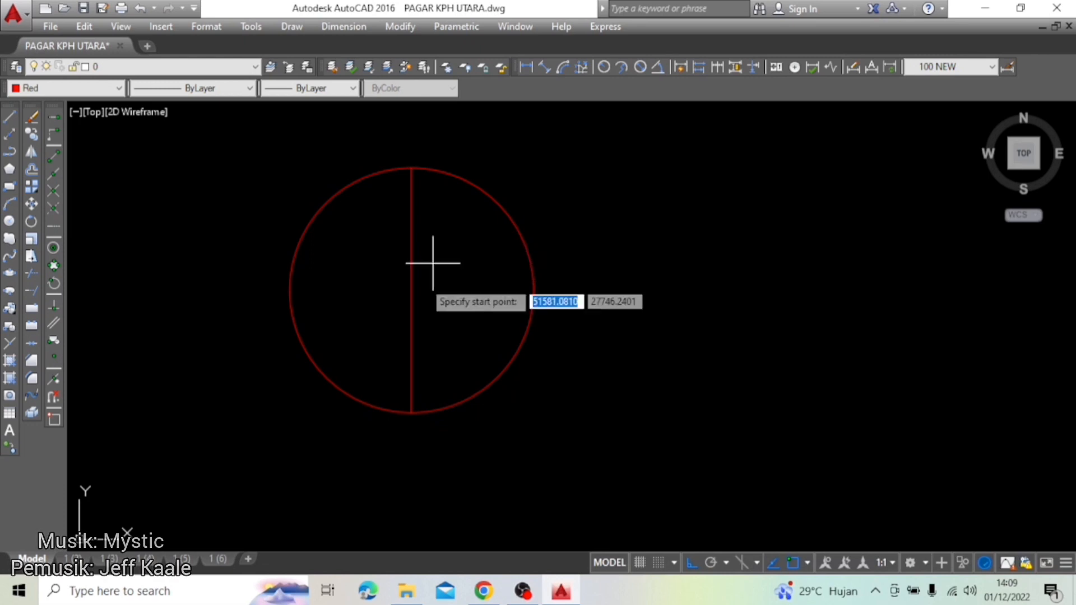
{"action": "left_click", "coordinate": [411, 290]}
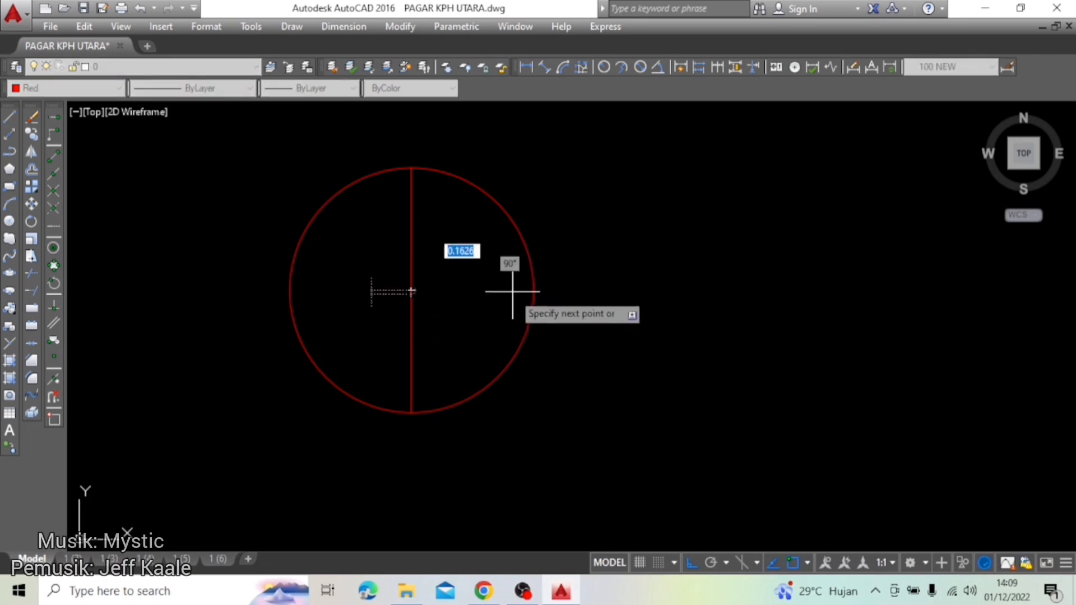
{"action": "left_click", "coordinate": [583, 290]}
{"action": "key", "text": "Return"}
{"action": "middle_click_drag", "start_coordinate": [540, 353], "coordinate": [550, 326]}
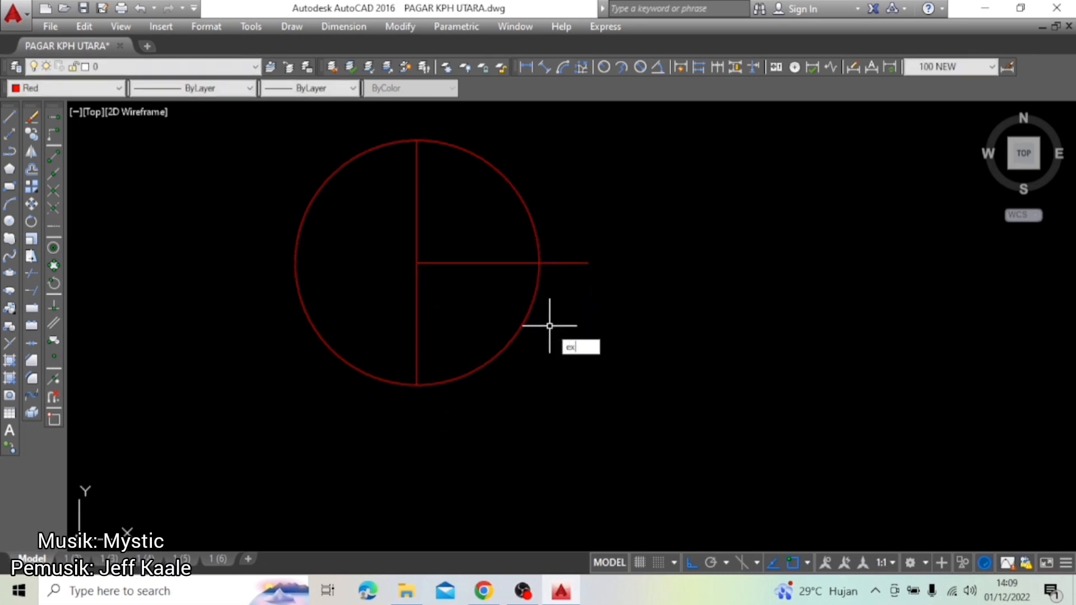
Step: Extend the horizontal line leftward from the centre to the circle's left edge
{"action": "type", "text": "ex"}
{"action": "key", "text": "Return"}
{"action": "left_click", "coordinate": [315, 240]}
{"action": "left_click", "coordinate": [288, 217]}
{"action": "key", "text": "Return"}
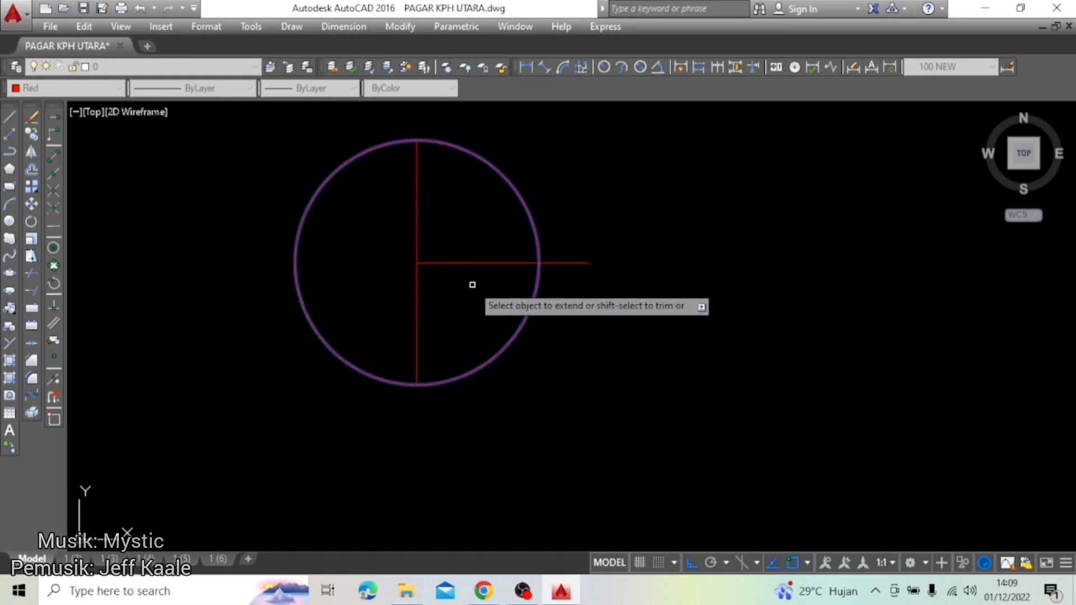
{"action": "left_click", "coordinate": [458, 263]}
{"action": "key", "text": "Return"}
{"action": "middle_click_drag", "start_coordinate": [499, 295], "coordinate": [481, 286]}
Step: Trim the part of the horizontal line that projects past the circle's right edge
{"action": "type", "text": "tr"}
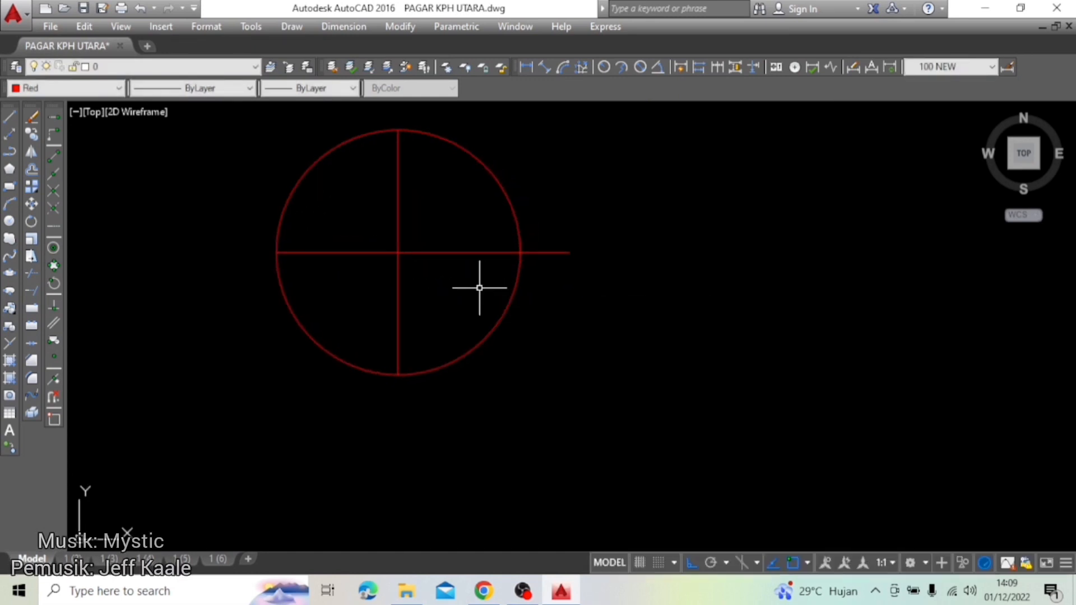
{"action": "key", "text": "Return"}
{"action": "key", "text": "Return"}
{"action": "left_click", "coordinate": [558, 253]}
{"action": "key", "text": "Return"}
{"action": "middle_click_drag", "start_coordinate": [425, 255], "coordinate": [507, 256]}
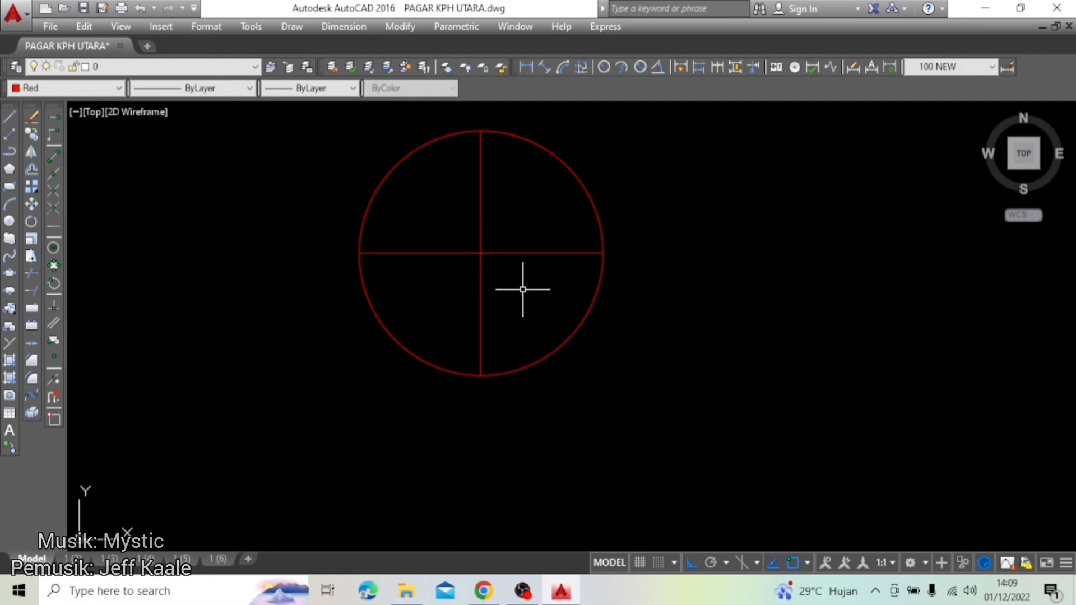
Step: Add a vertical linear dimension from the circle's centre to its lowest point, placed to the right of the circle
{"action": "type", "text": "dimlin"}
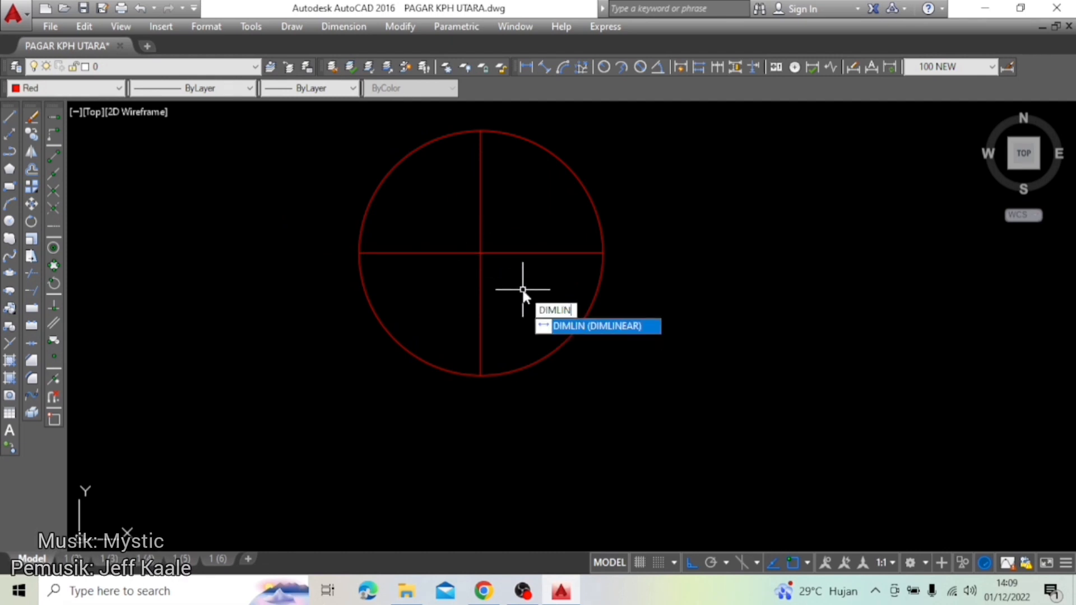
{"action": "key", "text": "Return"}
{"action": "left_click", "coordinate": [481, 253]}
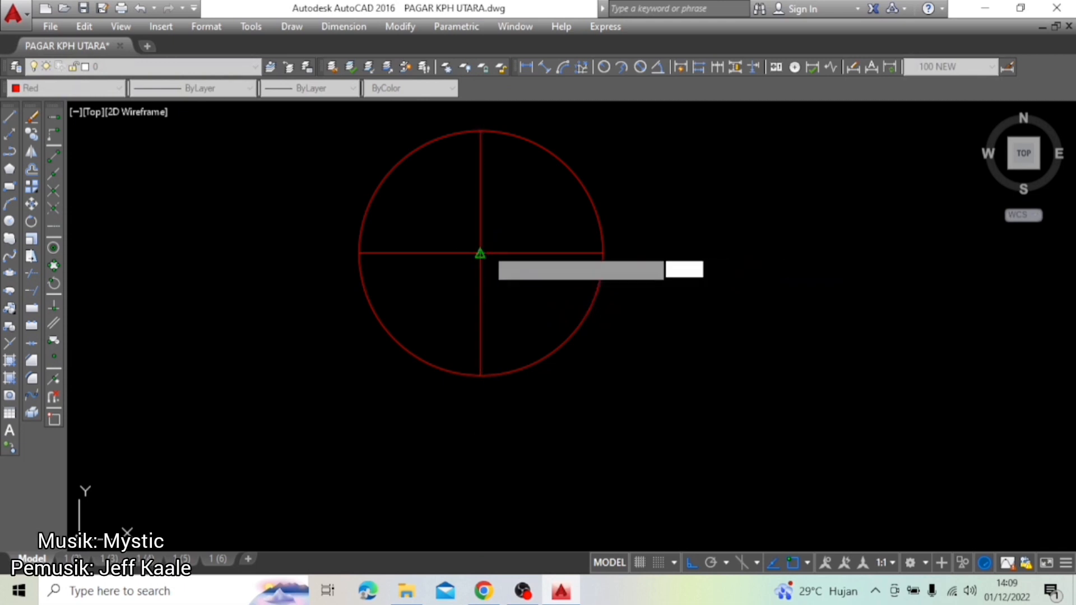
{"action": "left_click", "coordinate": [478, 375]}
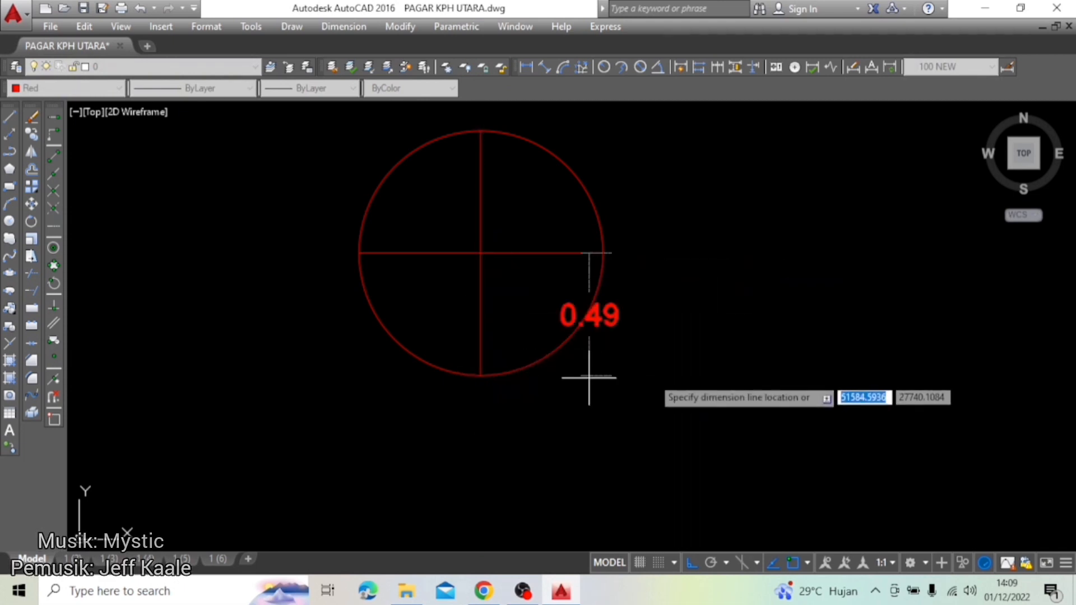
{"action": "left_click", "coordinate": [673, 381]}
Step: Add a vertical linear dimension from the circle's centre to its highest point, in line with the lower dimension
{"action": "key", "text": "Return"}
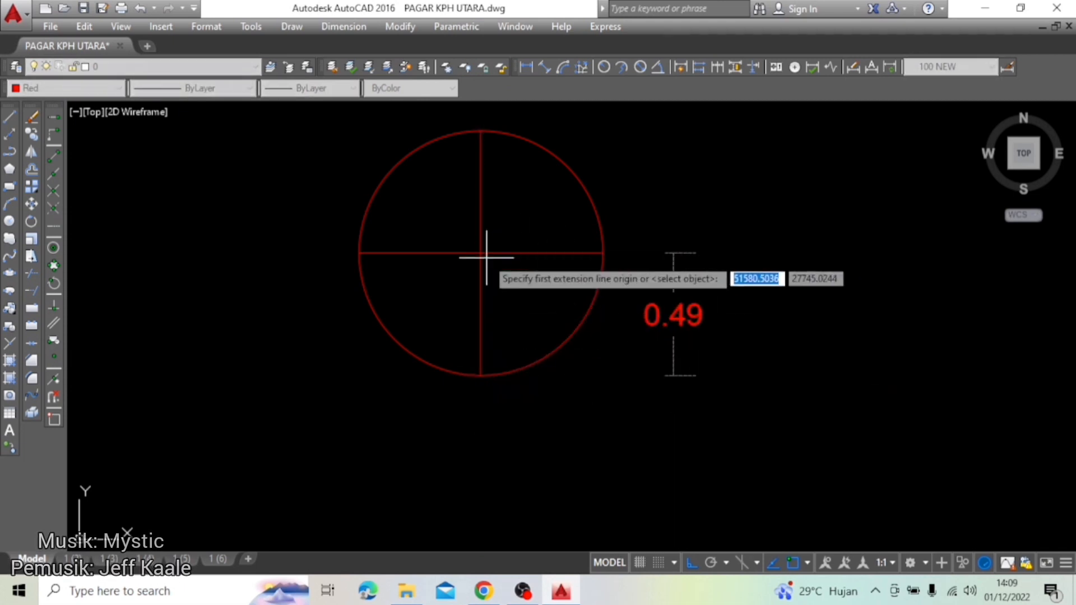
{"action": "left_click", "coordinate": [480, 253]}
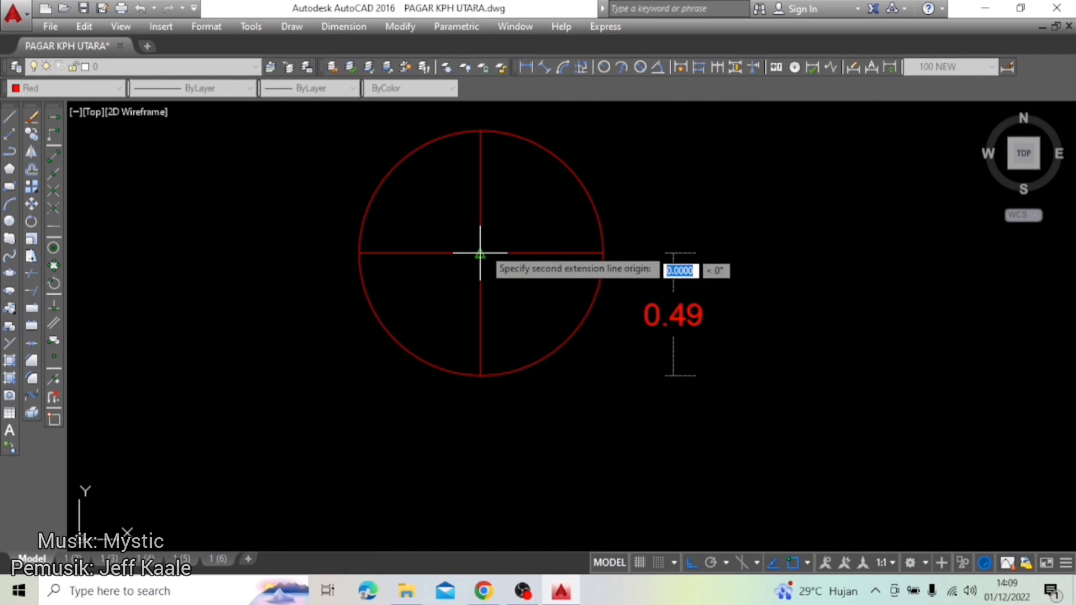
{"action": "left_click", "coordinate": [481, 131]}
{"action": "left_click", "coordinate": [673, 253]}
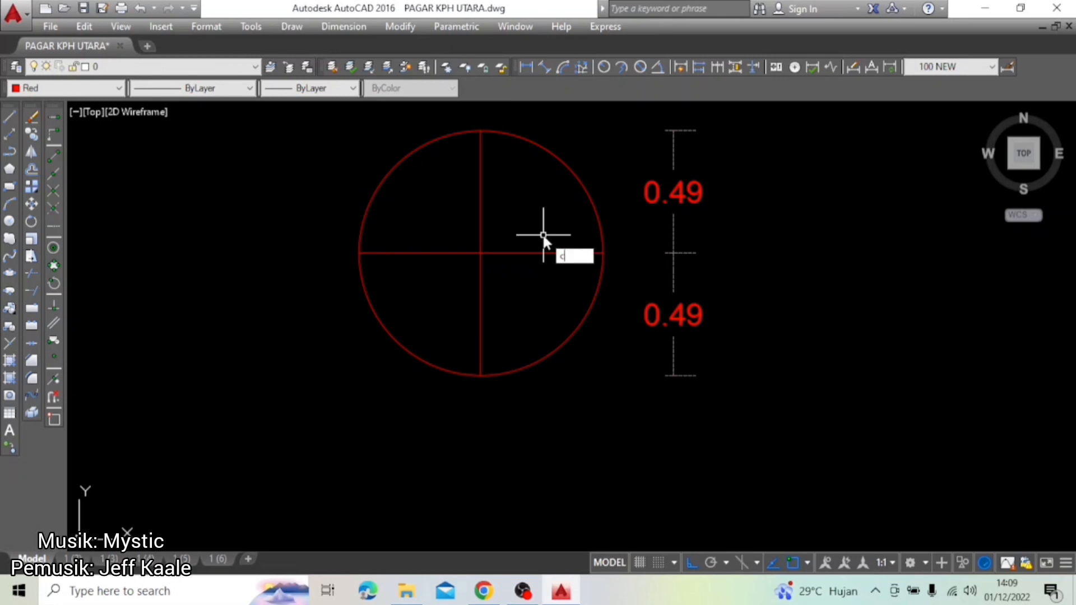
Step: Draw a second, much larger circle up and to the right of the small divided circle
{"action": "key", "text": "Return"}
{"action": "scroll", "coordinate": [617, 269], "scroll_direction": "down", "scroll_amount": 2}
{"action": "scroll", "coordinate": [372, 331], "scroll_direction": "down", "scroll_amount": 3}
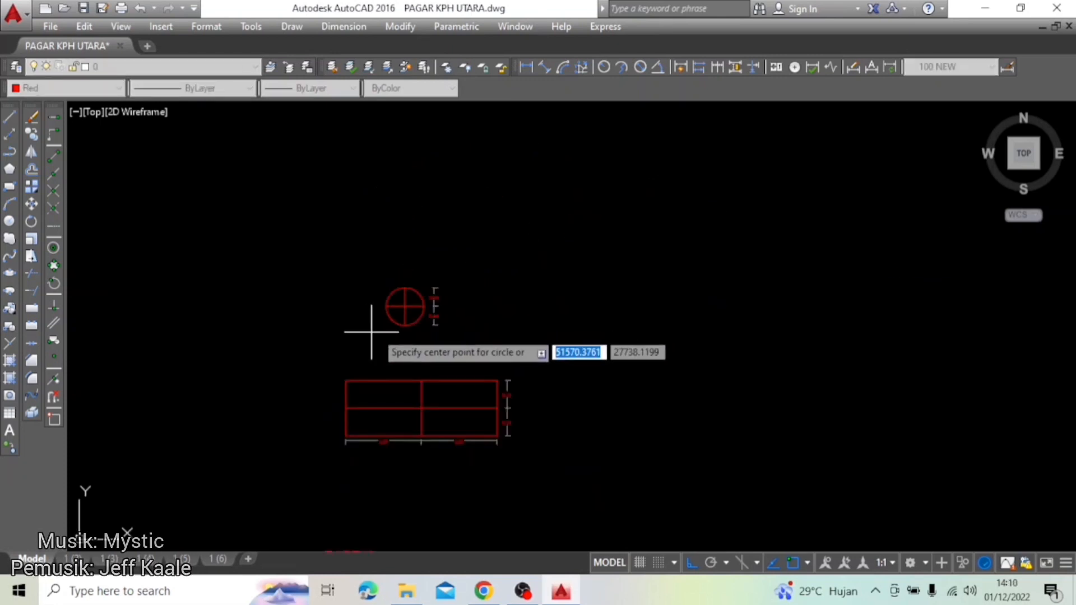
{"action": "left_click", "coordinate": [573, 216]}
{"action": "left_click", "coordinate": [586, 324]}
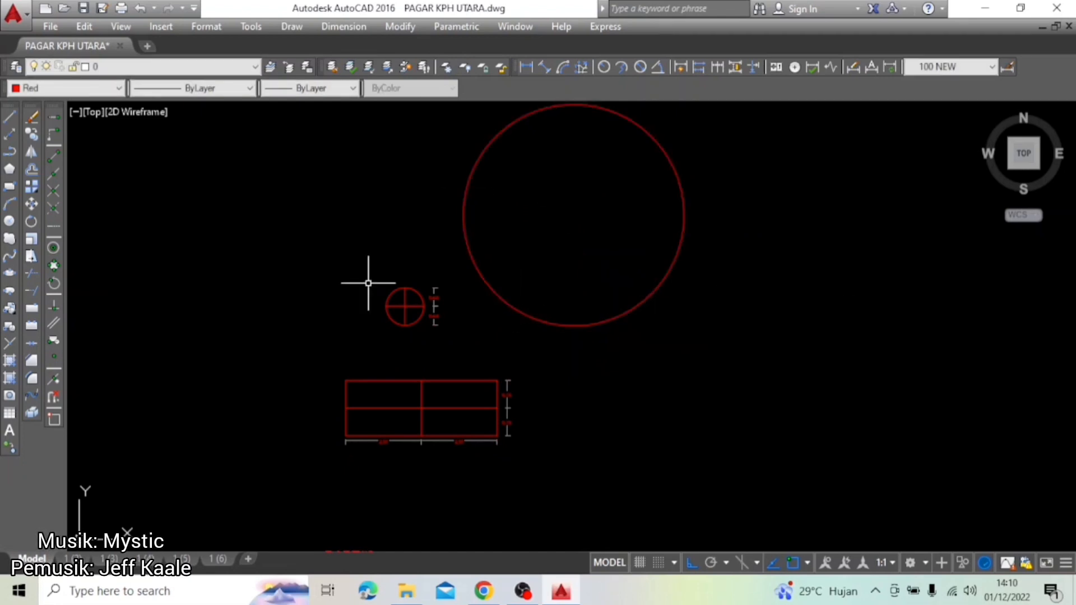
Step: Draw a vertical line from the large circle's centre straight down past its lowest point, using the Center snap for the start
{"action": "key", "text": "Return"}
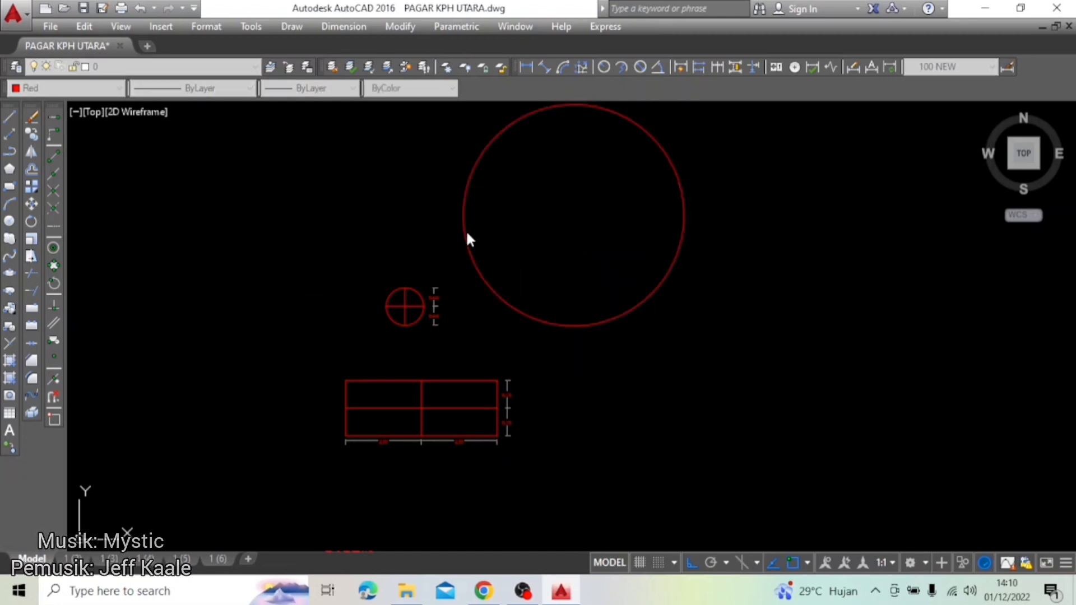
{"action": "scroll", "coordinate": [576, 213], "scroll_direction": "down", "scroll_amount": 6}
{"action": "scroll", "coordinate": [575, 214], "scroll_direction": "down", "scroll_amount": 8}
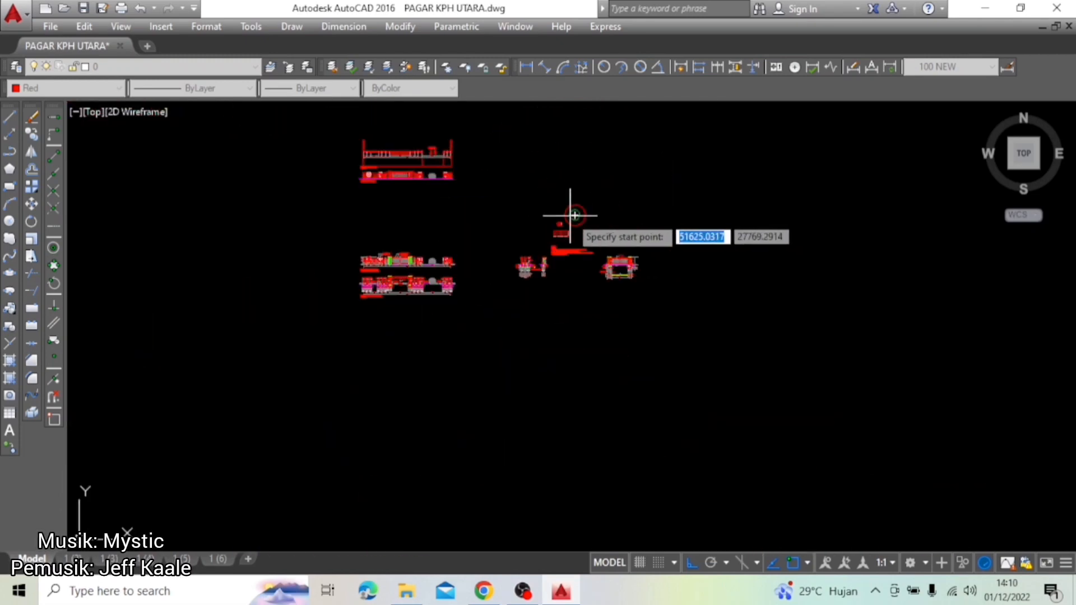
{"action": "scroll", "coordinate": [575, 214], "scroll_direction": "up", "scroll_amount": 5}
{"action": "scroll", "coordinate": [577, 212], "scroll_direction": "down", "scroll_amount": 4}
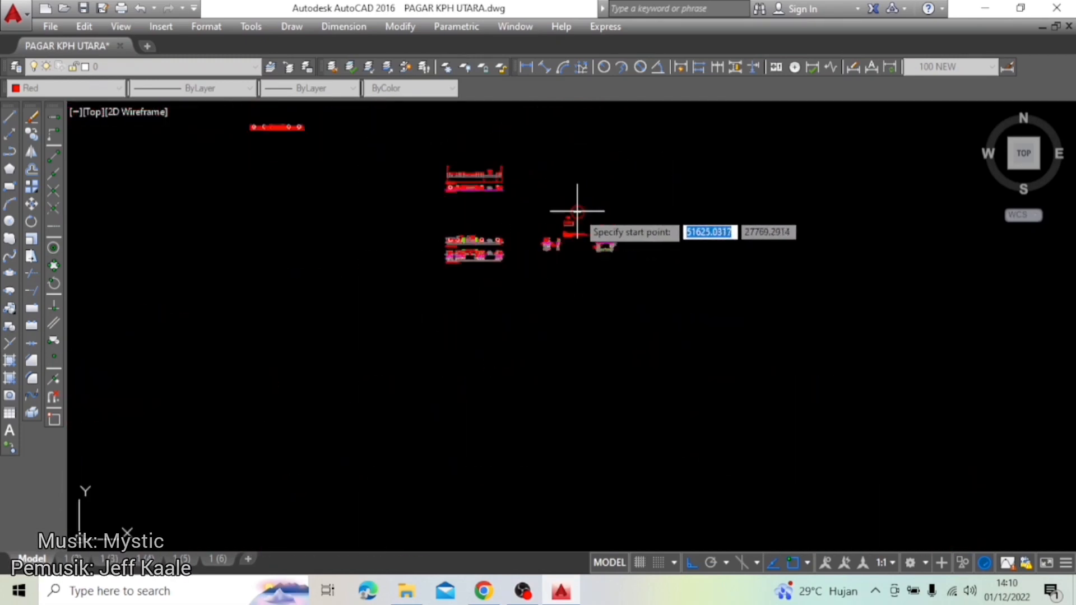
{"action": "scroll", "coordinate": [578, 212], "scroll_direction": "up", "scroll_amount": 4}
{"action": "scroll", "coordinate": [577, 212], "scroll_direction": "down", "scroll_amount": 2}
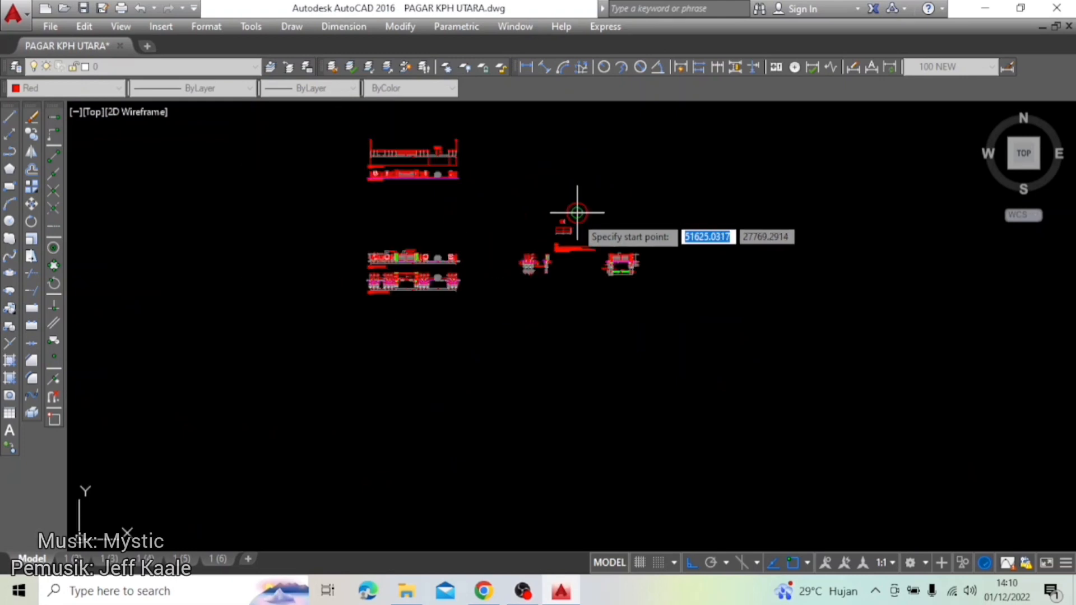
{"action": "scroll", "coordinate": [577, 213], "scroll_direction": "up", "scroll_amount": 5}
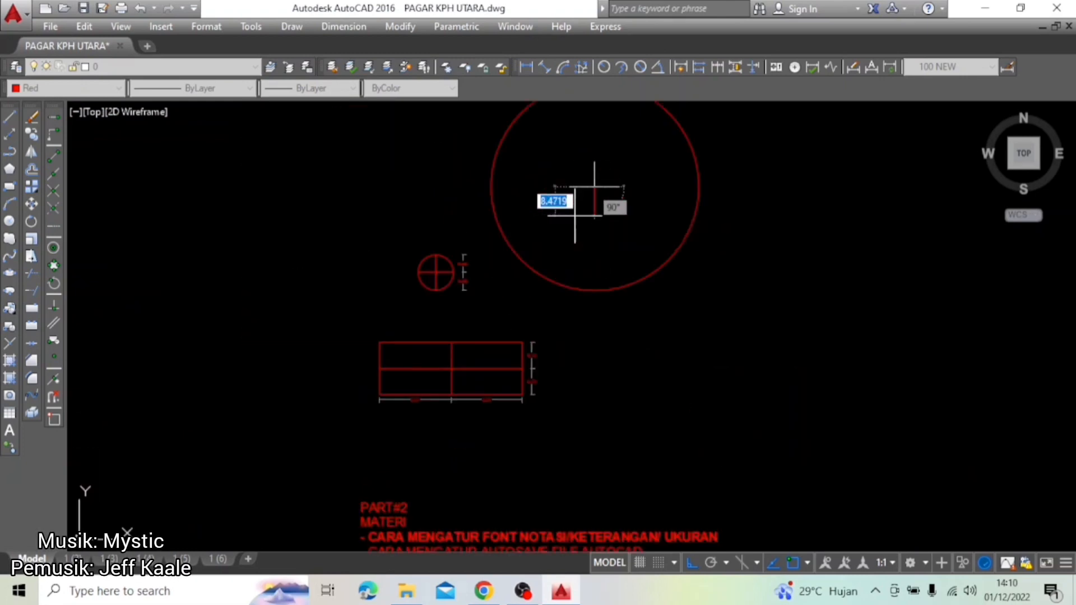
{"action": "scroll", "coordinate": [596, 283], "scroll_direction": "up", "scroll_amount": 2}
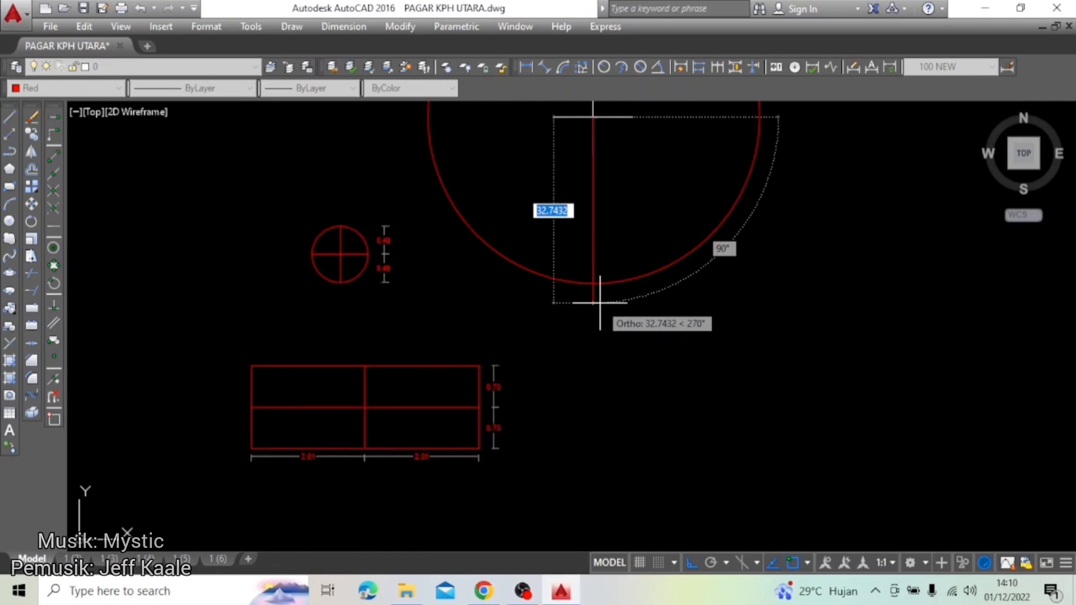
{"action": "mouse_move", "coordinate": [596, 283]}
{"action": "middle_mouse_down"}
{"action": "mouse_move", "coordinate": [598, 377]}
{"action": "mouse_move", "coordinate": [553, 457]}
{"action": "mouse_move", "coordinate": [511, 481]}
{"action": "middle_mouse_up"}
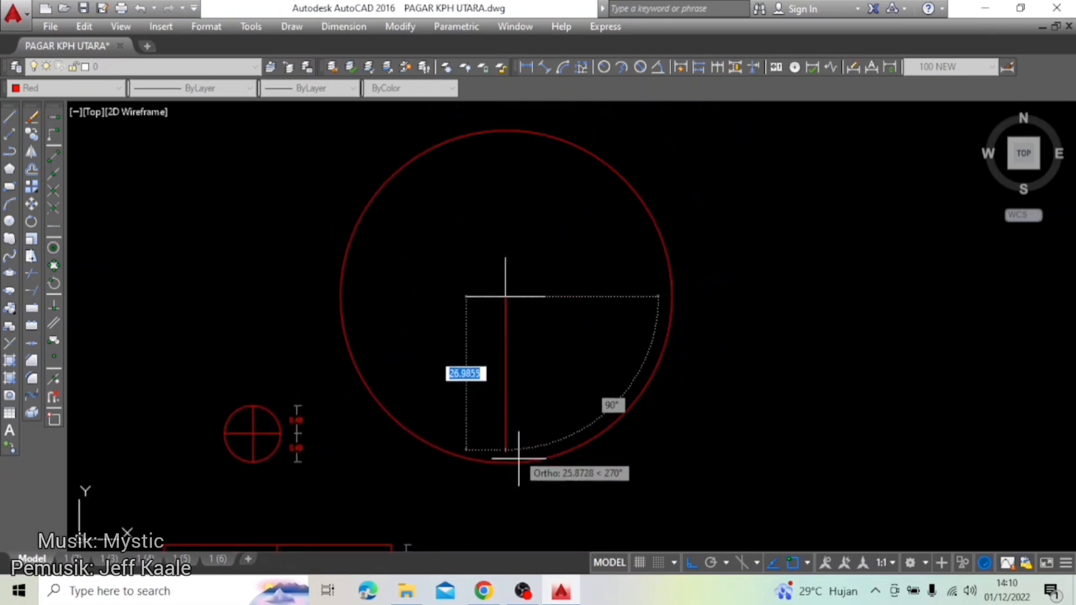
{"action": "left_click", "coordinate": [522, 481]}
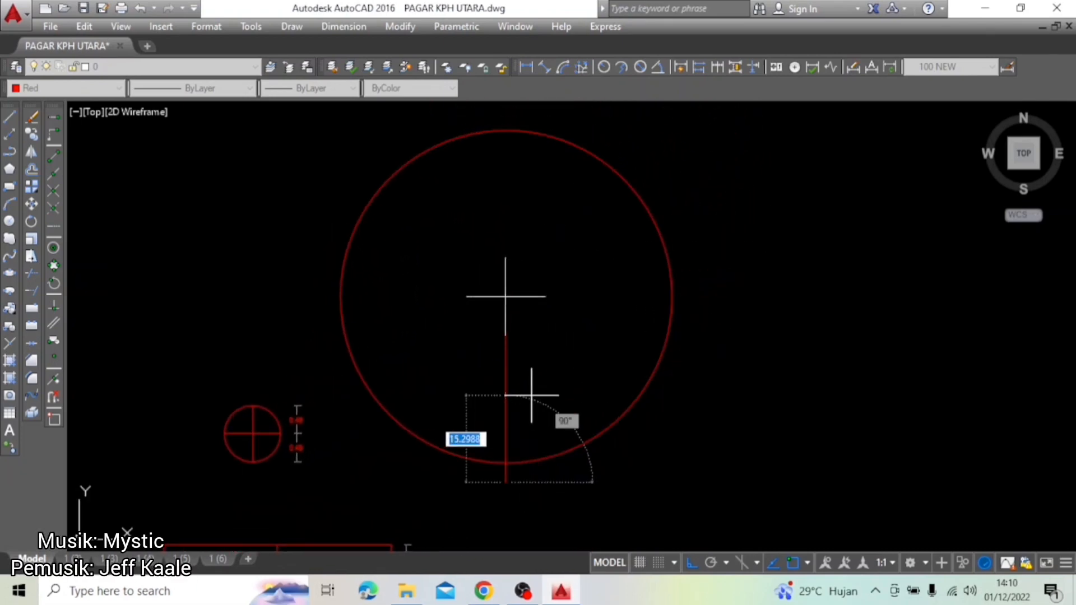
{"action": "key", "text": "Return"}
Step: Trim the part of the vertical line that projects below the large circle
{"action": "middle_click_drag", "start_coordinate": [541, 386], "coordinate": [539, 367]}
{"action": "type", "text": "tr"}
{"action": "key", "text": "Return"}
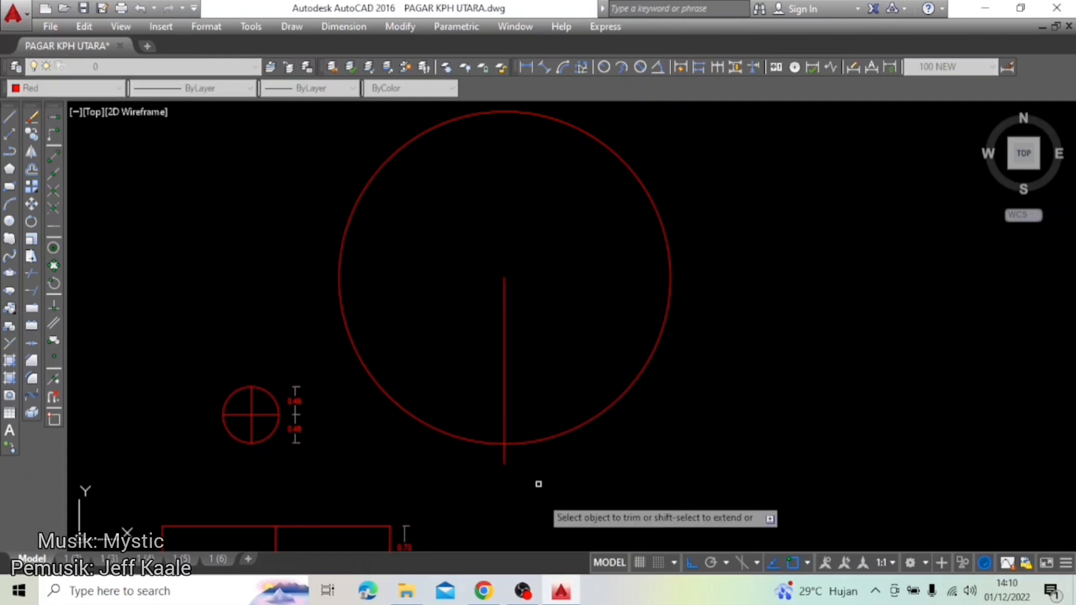
{"action": "scroll", "coordinate": [537, 473], "scroll_direction": "up", "scroll_amount": 4}
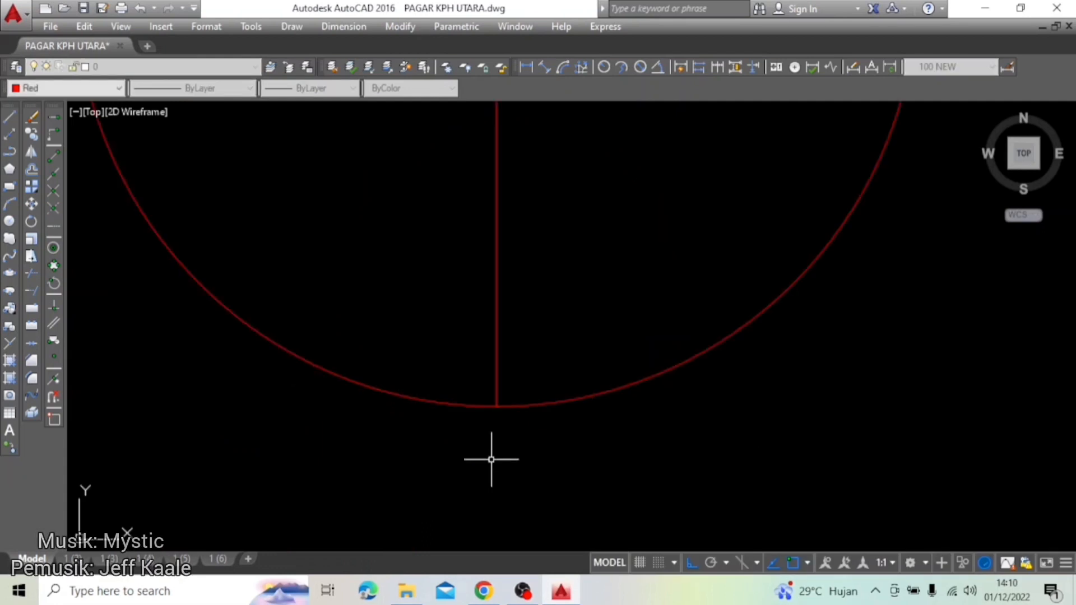
Step: Extend the vertical line from the large circle's centre up to its highest point, using the circle as the boundary
{"action": "scroll", "coordinate": [491, 460], "scroll_direction": "down", "scroll_amount": 5}
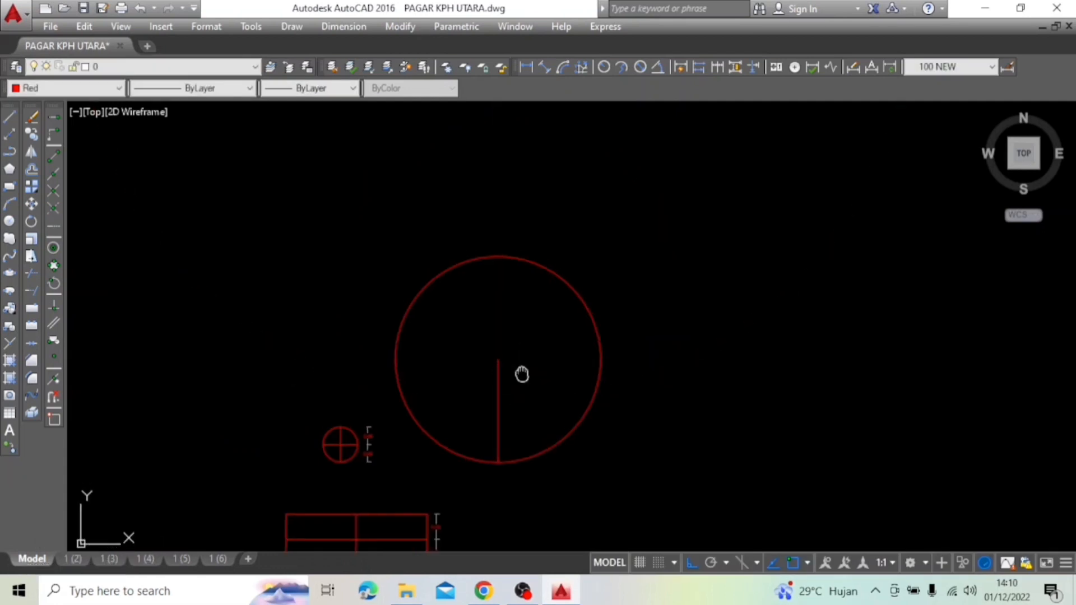
{"action": "type", "text": "ex"}
{"action": "key", "text": "Return"}
{"action": "left_click", "coordinate": [555, 331]}
{"action": "left_click", "coordinate": [515, 251]}
{"action": "key", "text": "Return"}
{"action": "left_click", "coordinate": [538, 394]}
{"action": "left_click", "coordinate": [481, 360]}
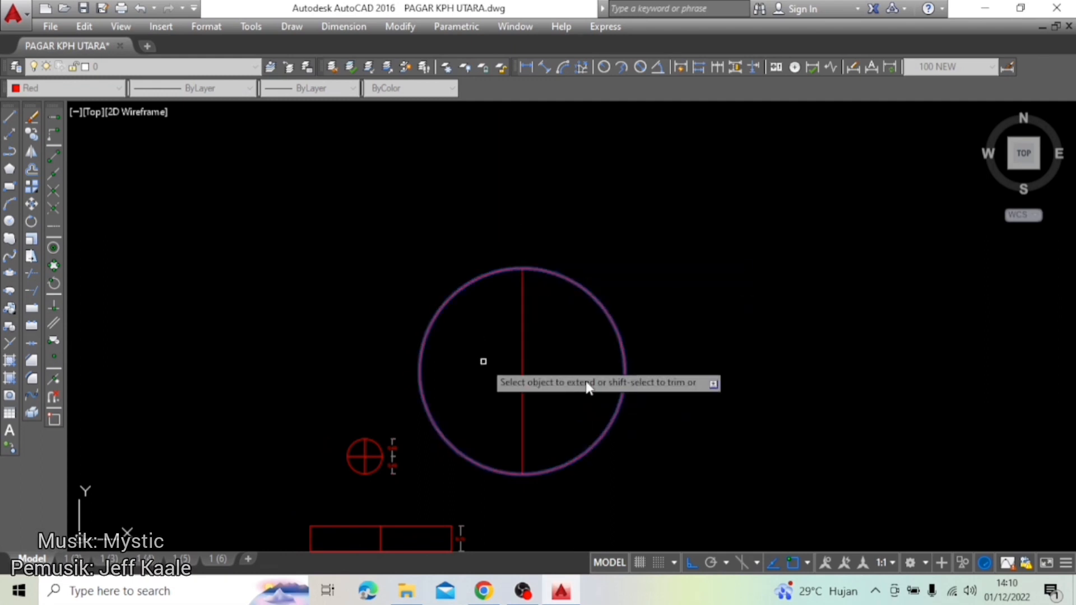
{"action": "key", "text": "Escape"}
Step: Draw a horizontal polyline from the midpoint of the large circle's vertical line out past the circle's right edge
{"action": "middle_click_drag", "start_coordinate": [580, 377], "coordinate": [576, 347]}
{"action": "type", "text": "pl"}
{"action": "key", "text": "Return"}
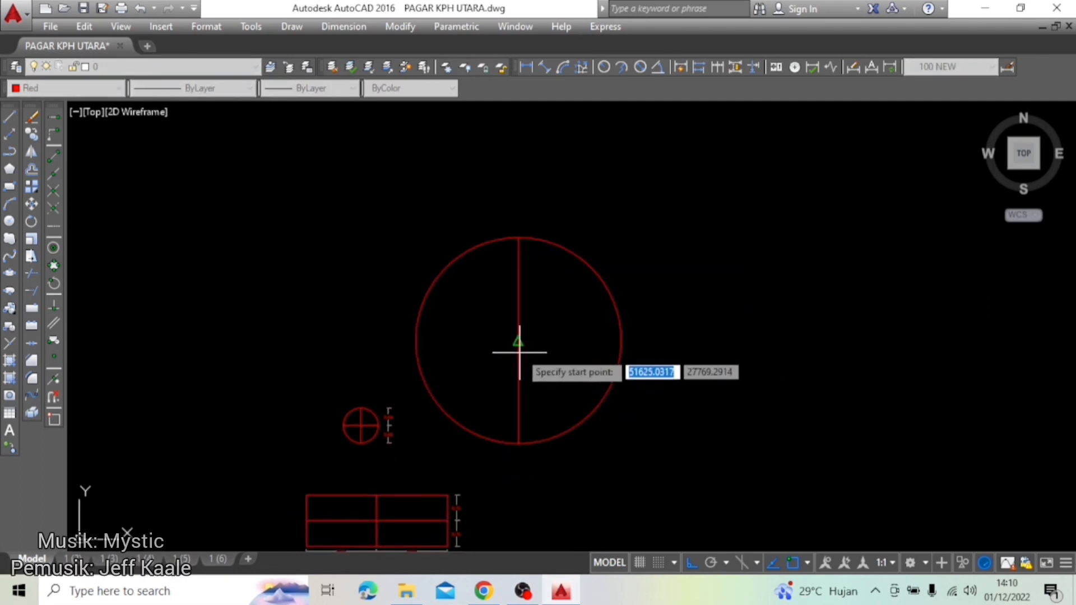
{"action": "left_click", "coordinate": [520, 348]}
{"action": "left_click", "coordinate": [654, 351]}
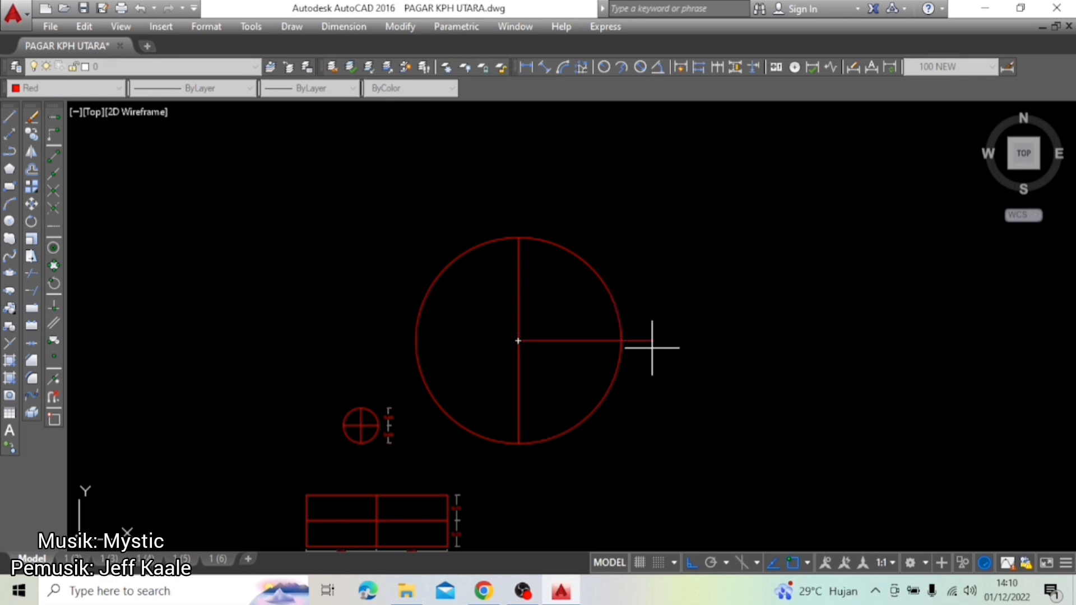
{"action": "key", "text": "Return"}
Step: Trim the part of the horizontal line that projects beyond the large circle's right edge
{"action": "middle_click_drag", "start_coordinate": [652, 402], "coordinate": [665, 344]}
{"action": "type", "text": "tr"}
{"action": "key", "text": "Return"}
{"action": "key", "text": "Return"}
{"action": "left_click", "coordinate": [642, 317]}
{"action": "key", "text": "Return"}
Step: Extend the horizontal line from the large circle's centre to its left edge, using the circle as the boundary
{"action": "type", "text": "ex"}
{"action": "key", "text": "Return"}
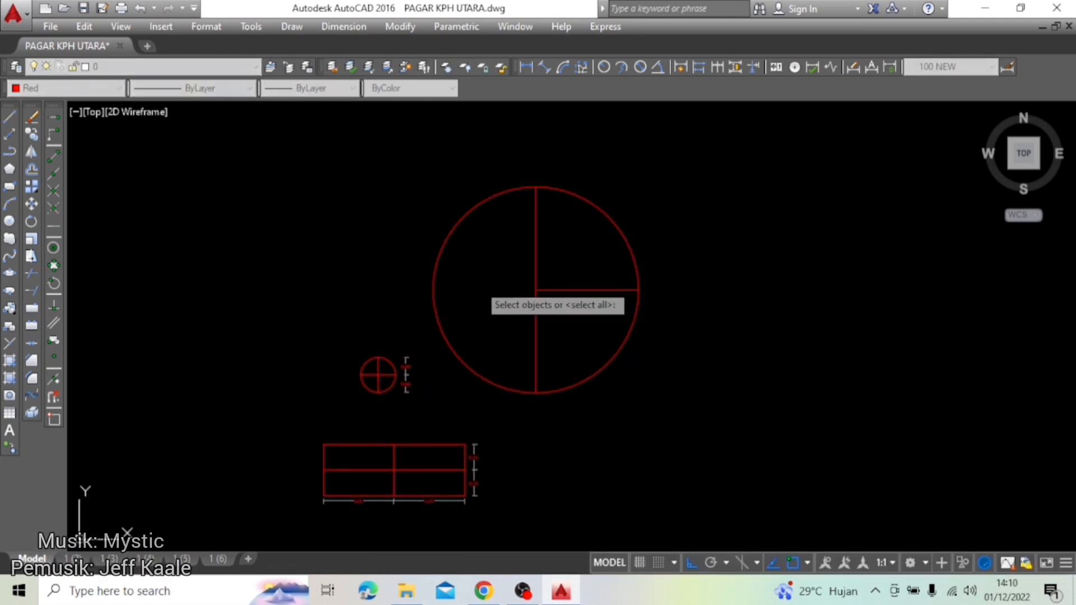
{"action": "left_click", "coordinate": [464, 264]}
{"action": "left_click", "coordinate": [421, 213]}
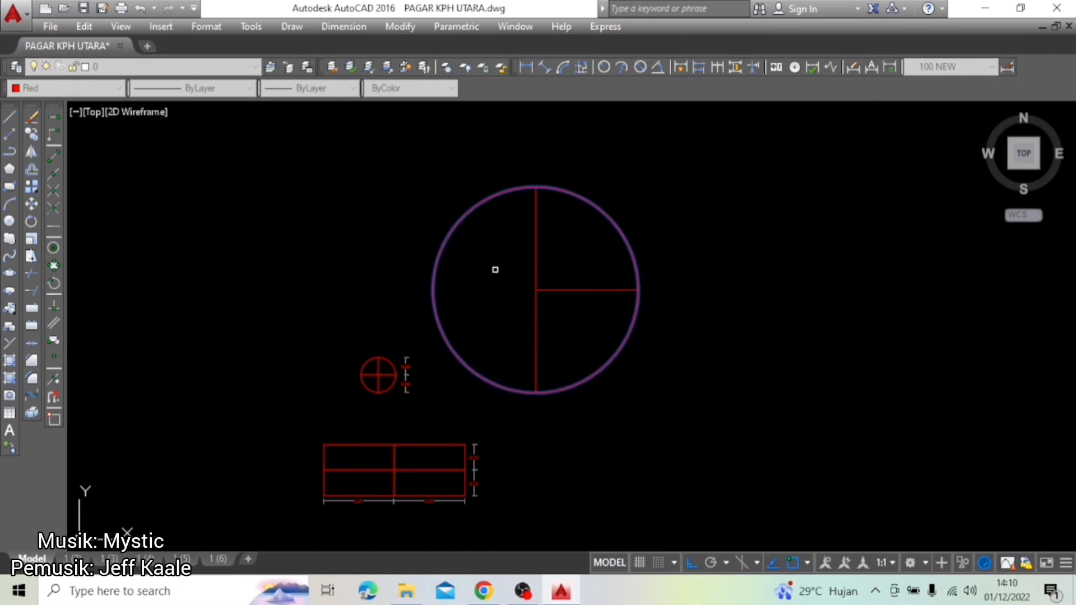
{"action": "left_click", "coordinate": [574, 275]}
{"action": "key", "text": "Return"}
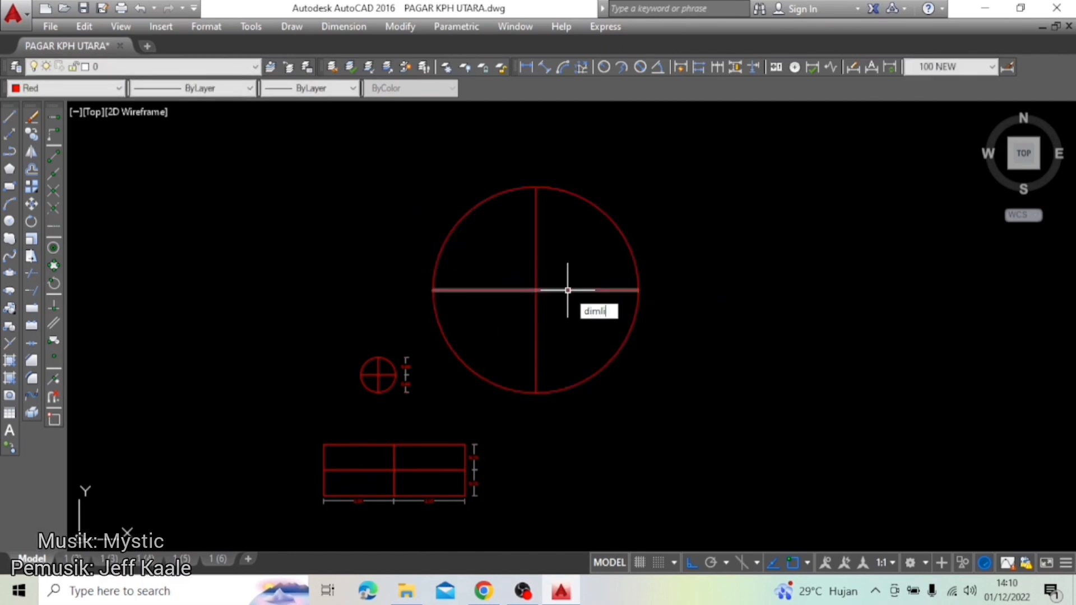
Step: Add a vertical linear dimension from the large circle's lowest point to its centre, placed to the right of the circle
{"action": "type", "text": "dli"}
{"action": "key", "text": "Return"}
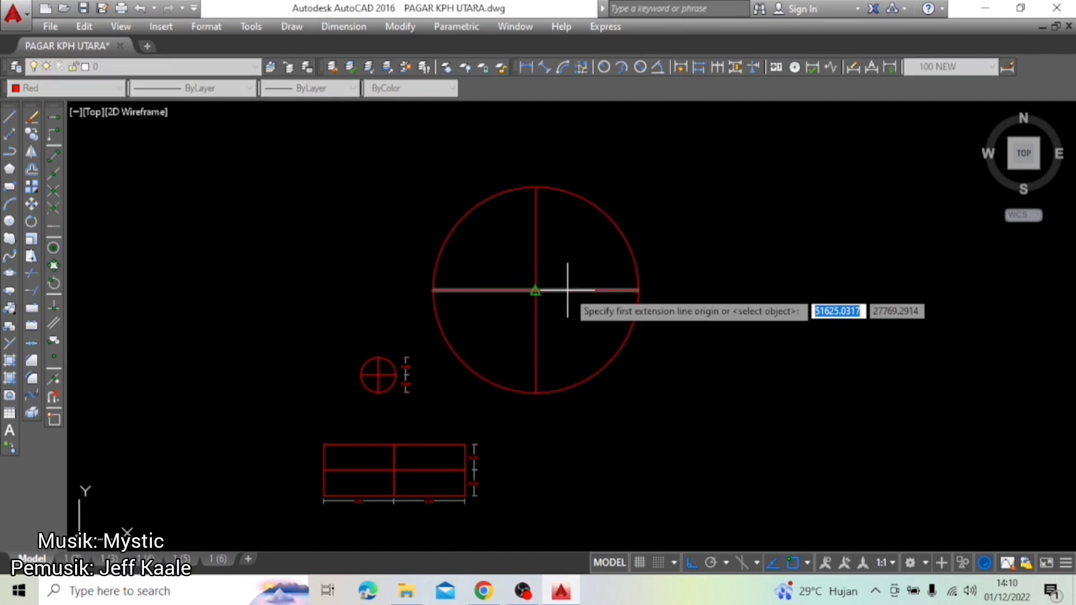
{"action": "left_click", "coordinate": [534, 391]}
{"action": "left_click", "coordinate": [535, 289]}
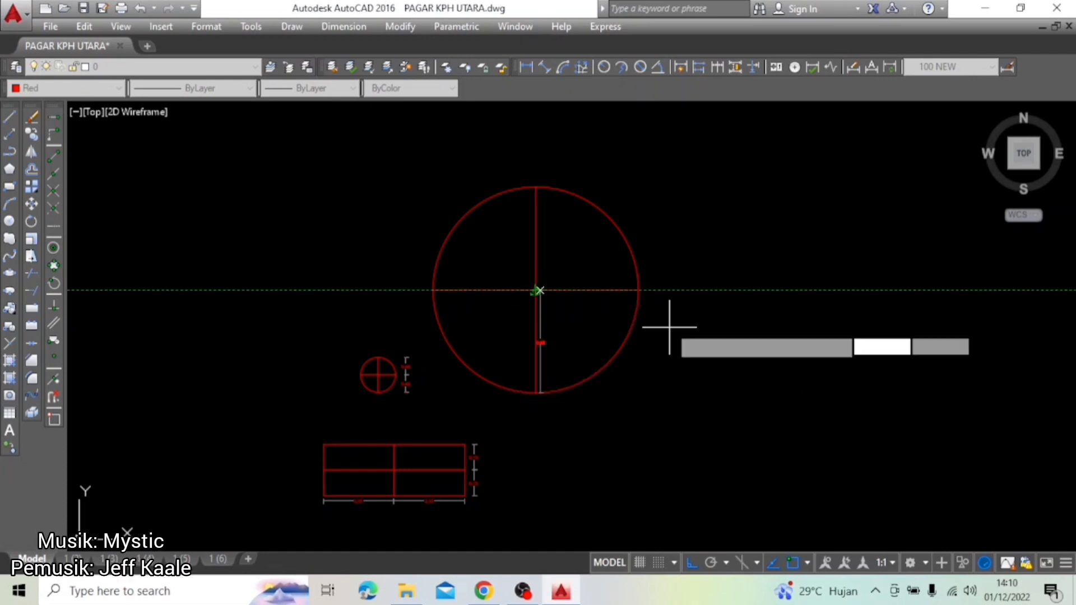
{"action": "scroll", "coordinate": [665, 322], "scroll_direction": "up", "scroll_amount": 2}
{"action": "scroll", "coordinate": [644, 336], "scroll_direction": "up", "scroll_amount": 2}
{"action": "left_click", "coordinate": [634, 357]}
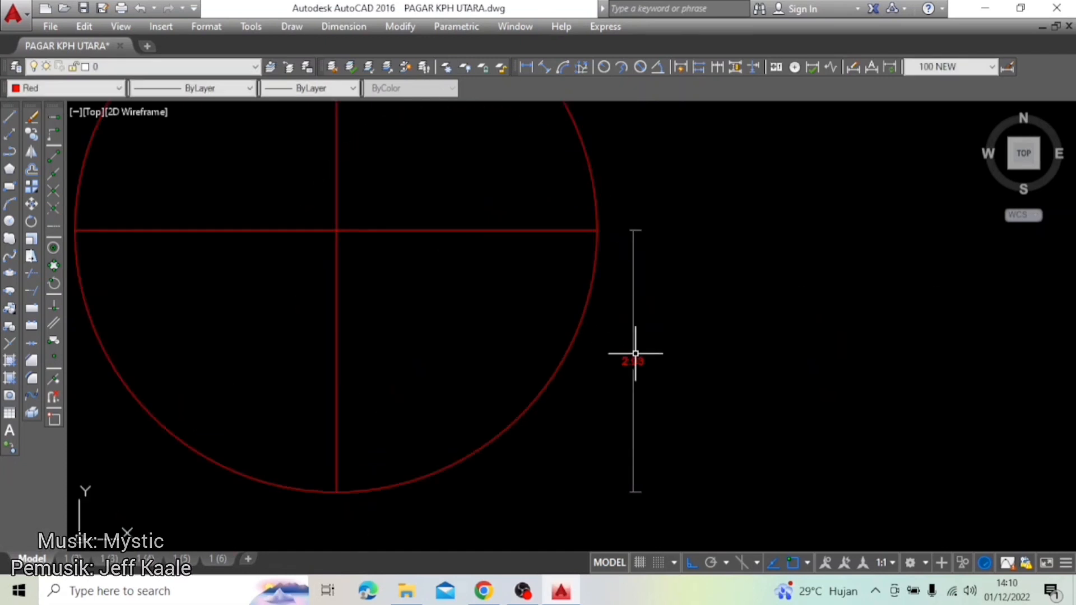
{"action": "scroll", "coordinate": [635, 364], "scroll_direction": "up", "scroll_amount": 4}
{"action": "scroll", "coordinate": [746, 443], "scroll_direction": "down", "scroll_amount": 5}
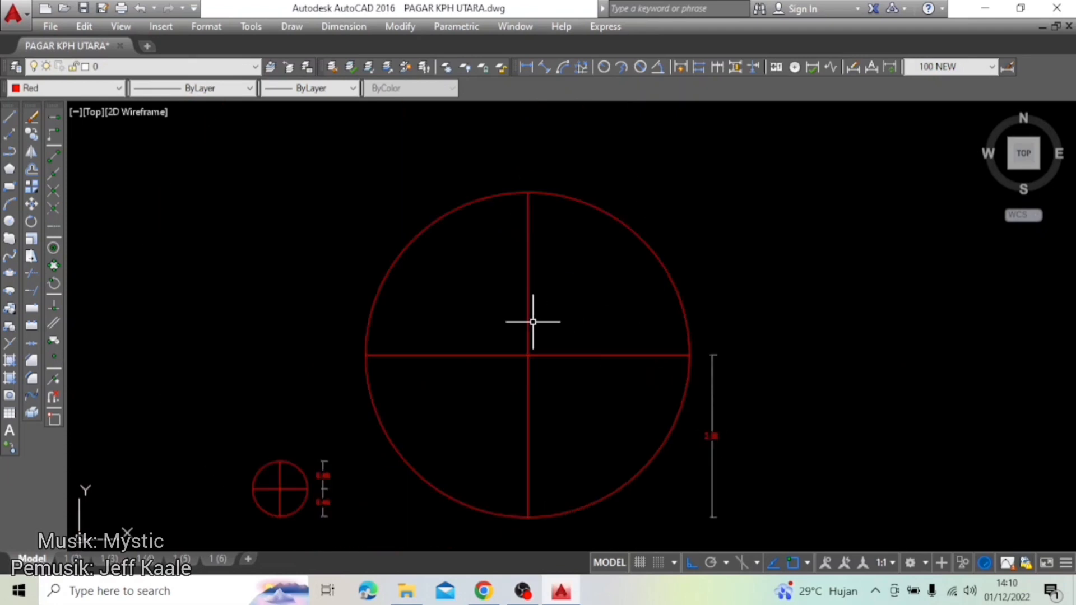
Step: Add a vertical linear dimension from the large circle's centre to its highest point, in line with the lower dimension
{"action": "key", "text": "Return"}
{"action": "left_click", "coordinate": [530, 355]}
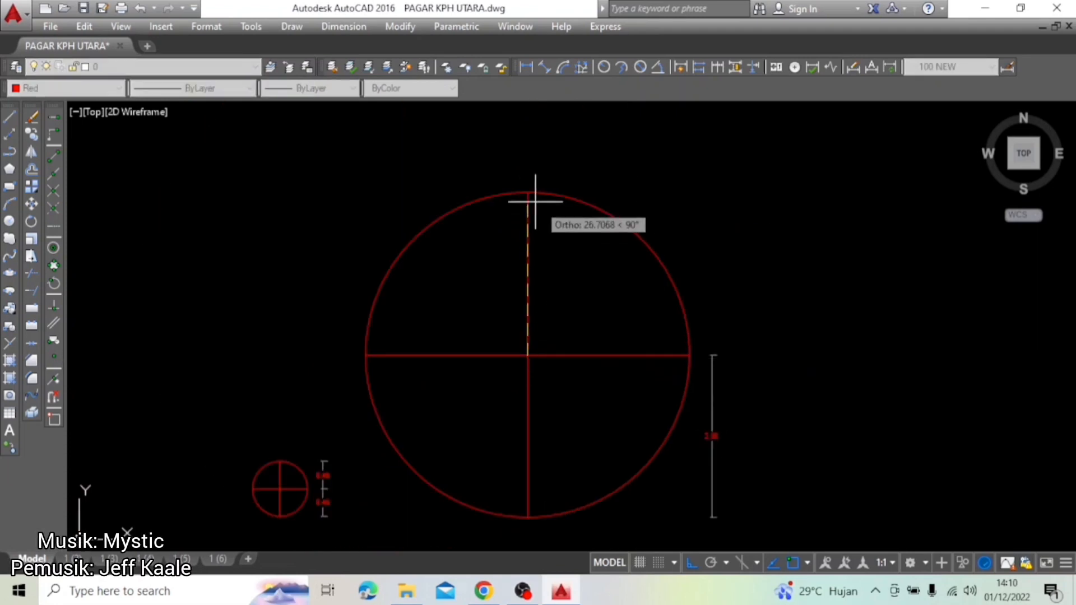
{"action": "left_click", "coordinate": [529, 193]}
{"action": "scroll", "coordinate": [707, 352], "scroll_direction": "up", "scroll_amount": 2}
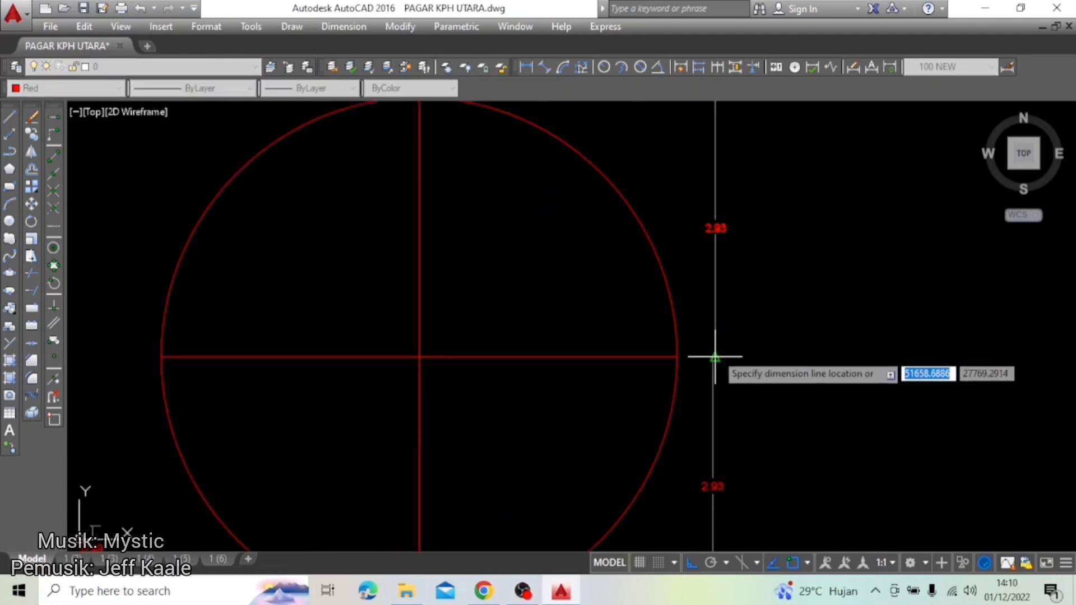
{"action": "left_click", "coordinate": [712, 356]}
{"action": "scroll", "coordinate": [744, 210], "scroll_direction": "up", "scroll_amount": 5}
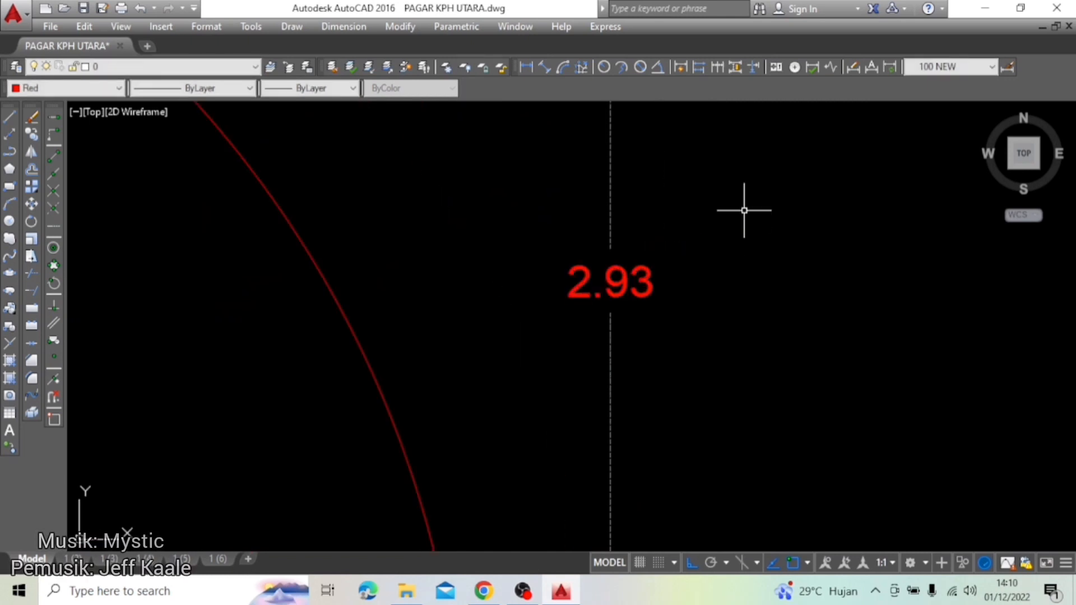
{"action": "scroll", "coordinate": [645, 286], "scroll_direction": "down", "scroll_amount": 6}
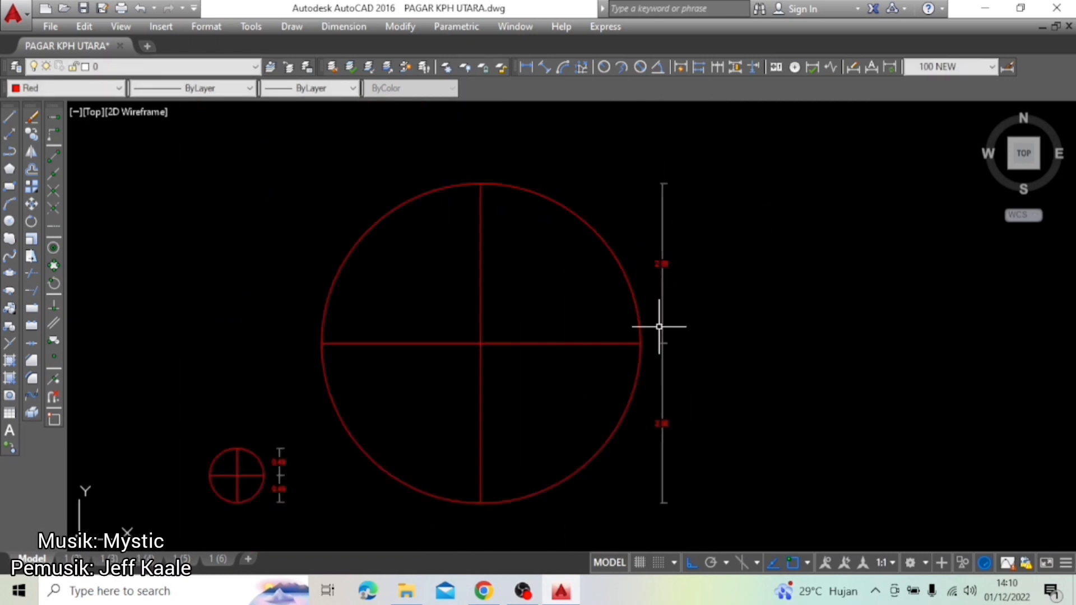
Step: Review the Object Snap modes in the Drafting Settings and close the dialog
{"action": "mouse_move", "coordinate": [661, 322]}
{"action": "middle_mouse_down"}
{"action": "mouse_move", "coordinate": [665, 256]}
{"action": "mouse_move", "coordinate": [715, 242]}
{"action": "mouse_move", "coordinate": [700, 260]}
{"action": "middle_mouse_up"}
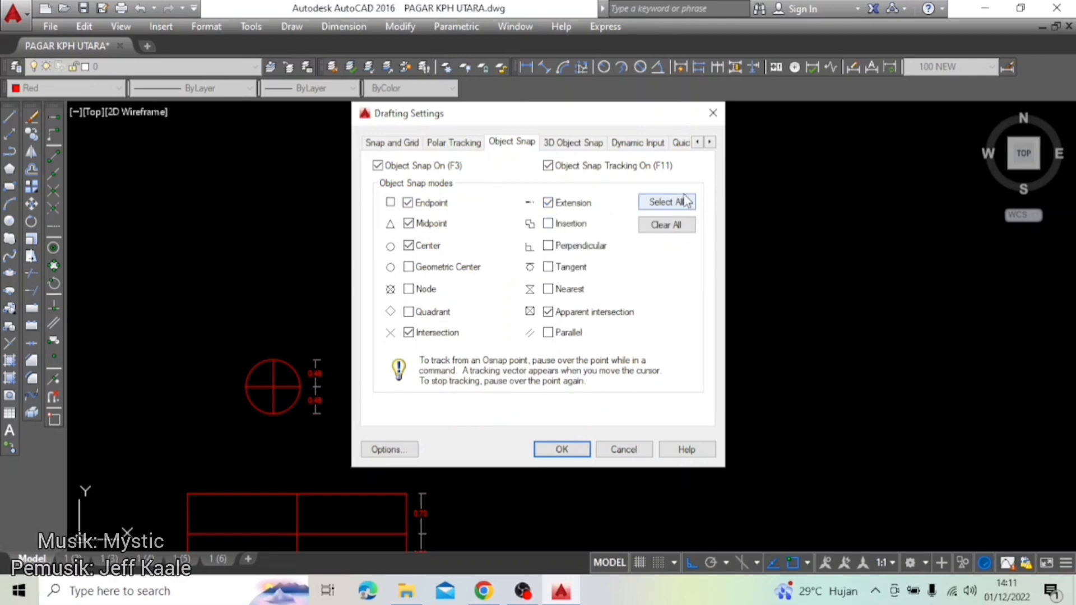
{"action": "left_click", "coordinate": [710, 119]}
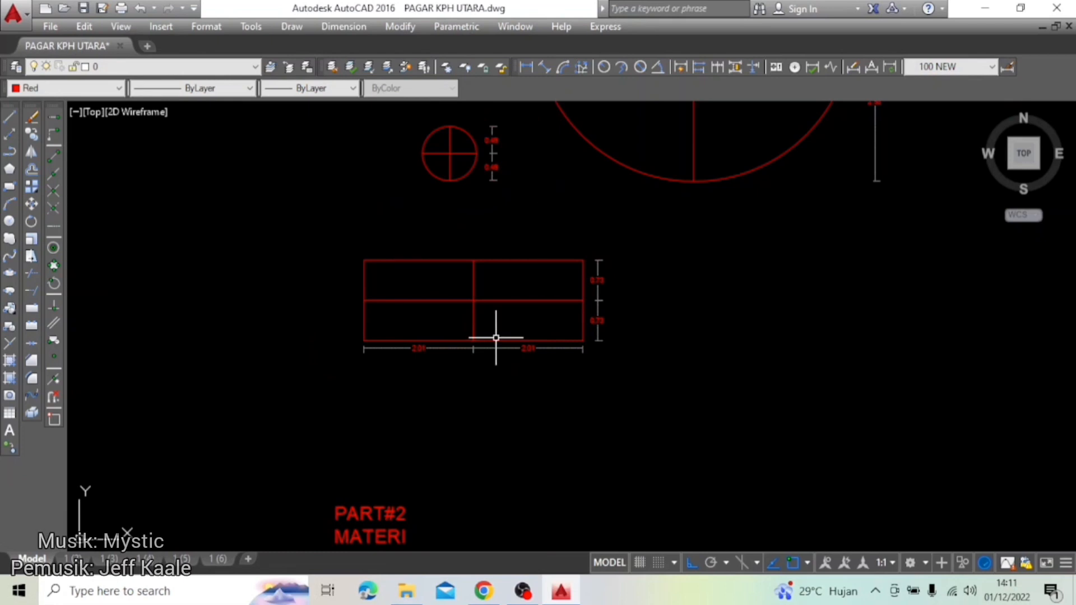
Step: Draw connected lines for a new rectangle's bottom edge, about 22.9 units, and right edge, about 14.3 units, beside the large circle
{"action": "scroll", "coordinate": [496, 337], "scroll_direction": "down", "scroll_amount": 3}
{"action": "middle_click_drag", "start_coordinate": [612, 361], "coordinate": [379, 324]}
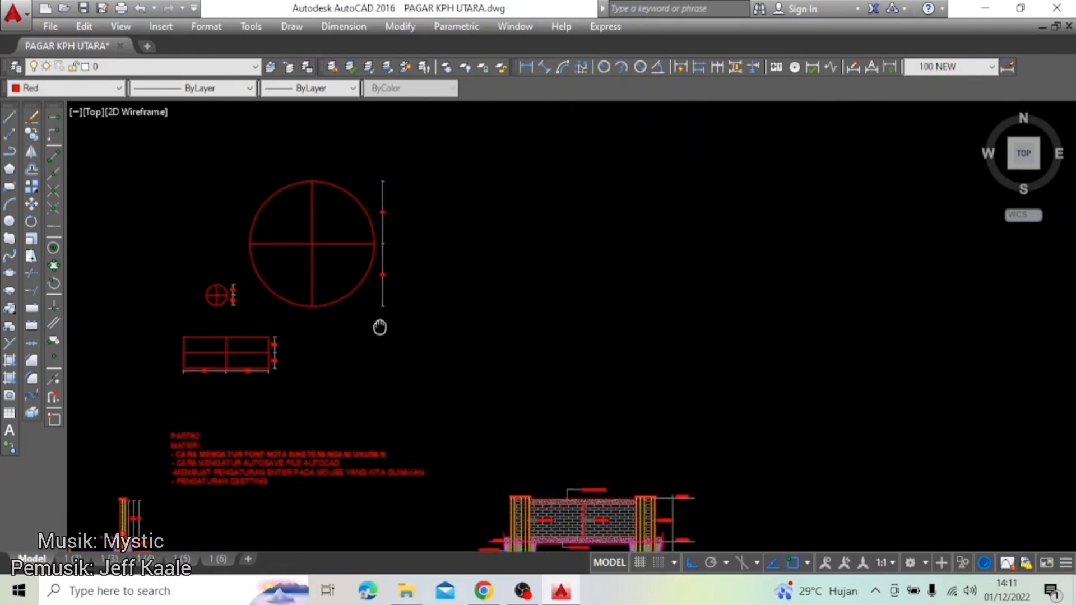
{"action": "key", "text": "Return"}
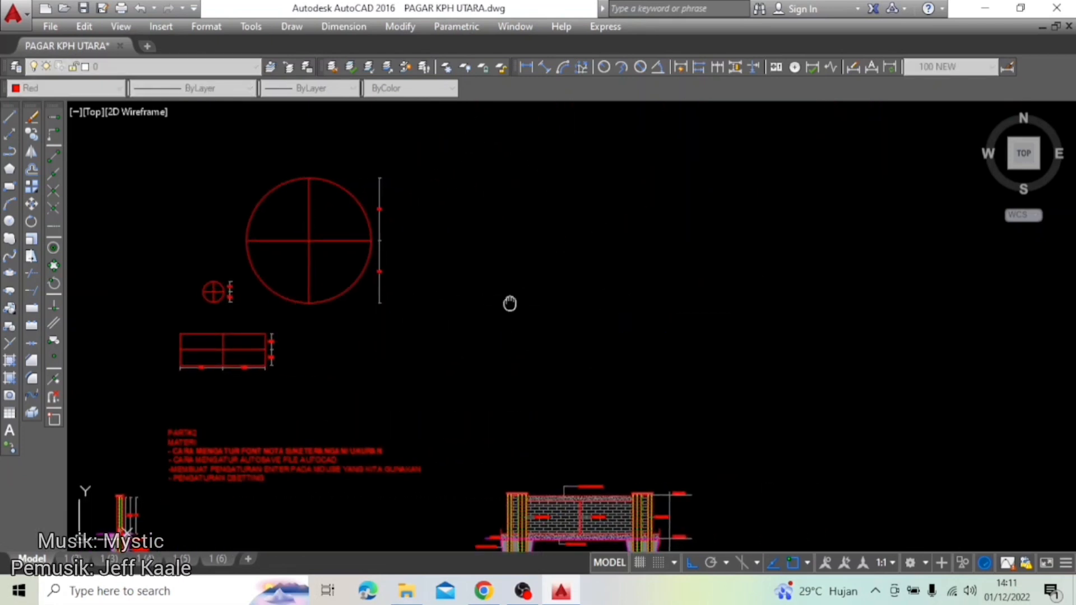
{"action": "scroll", "coordinate": [509, 303], "scroll_direction": "up", "scroll_amount": 3}
{"action": "left_click", "coordinate": [430, 360]}
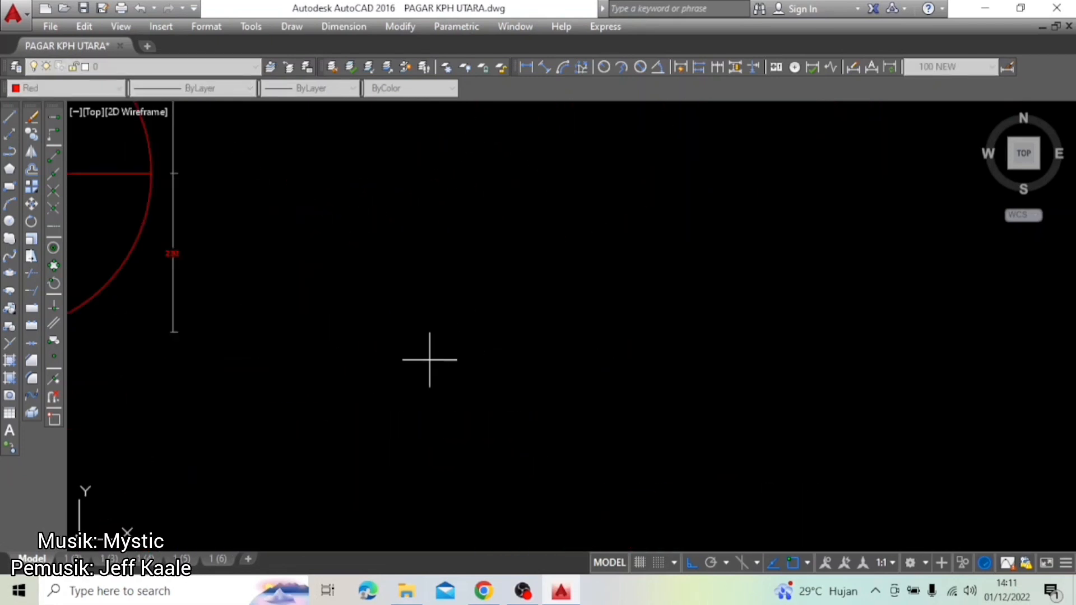
{"action": "left_click", "coordinate": [554, 360]}
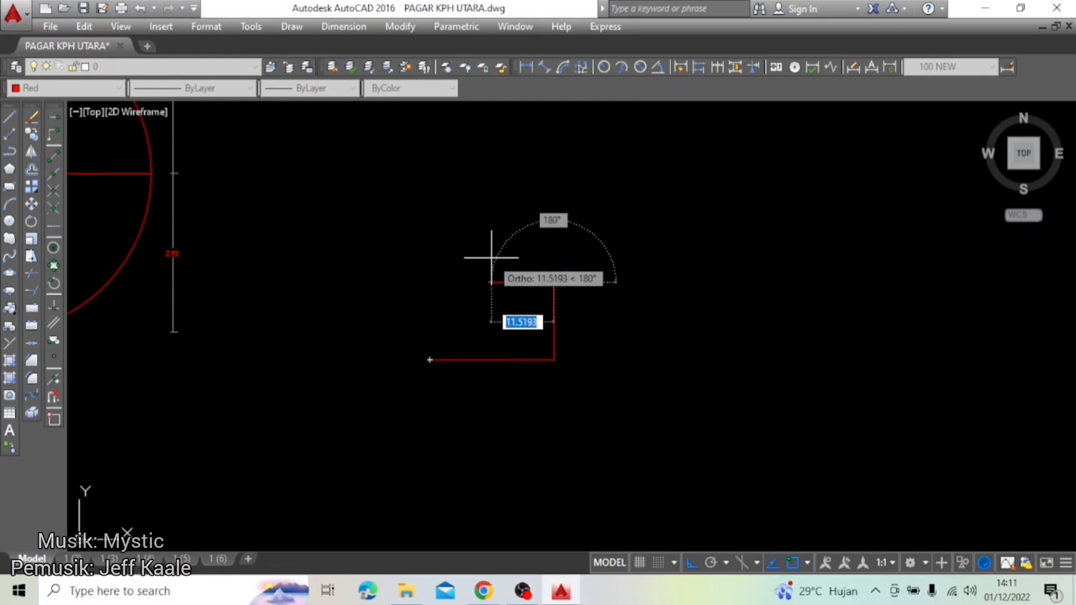
Step: Draw the rectangle's top edge to the point tracked vertically above the bottom-left endpoint, then close it with the left edge
{"action": "scroll", "coordinate": [426, 299], "scroll_direction": "up", "scroll_amount": 2}
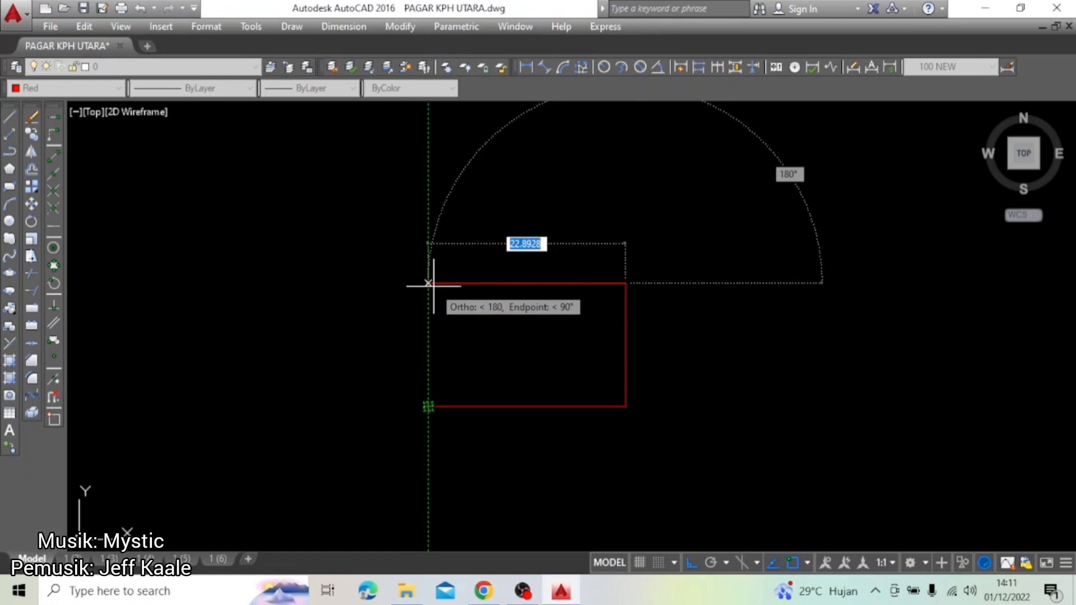
{"action": "scroll", "coordinate": [432, 304], "scroll_direction": "up", "scroll_amount": 4}
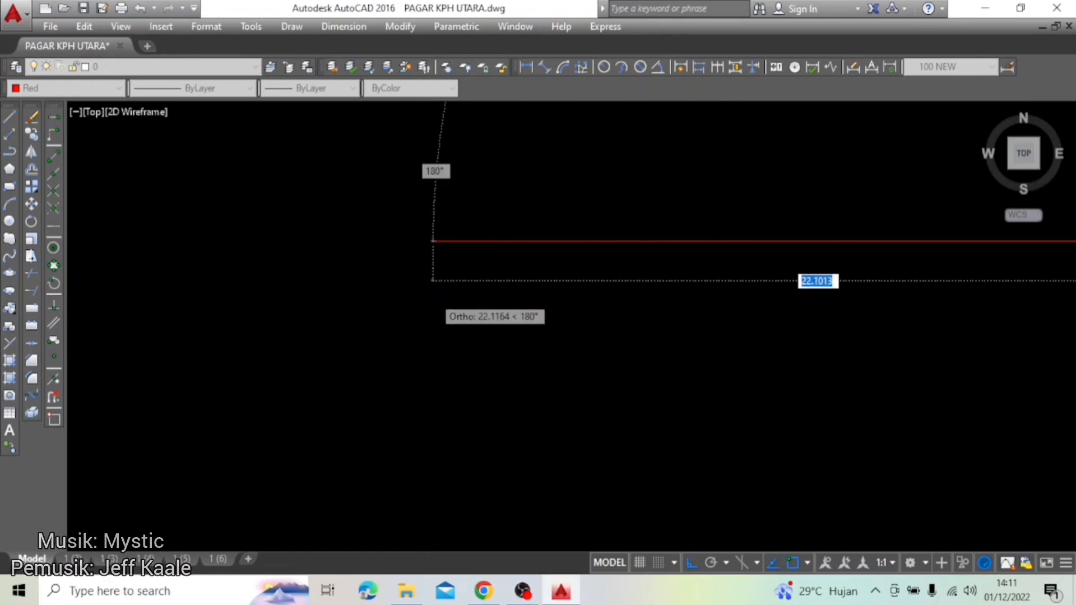
{"action": "middle_click_drag", "start_coordinate": [443, 267], "coordinate": [445, 209]}
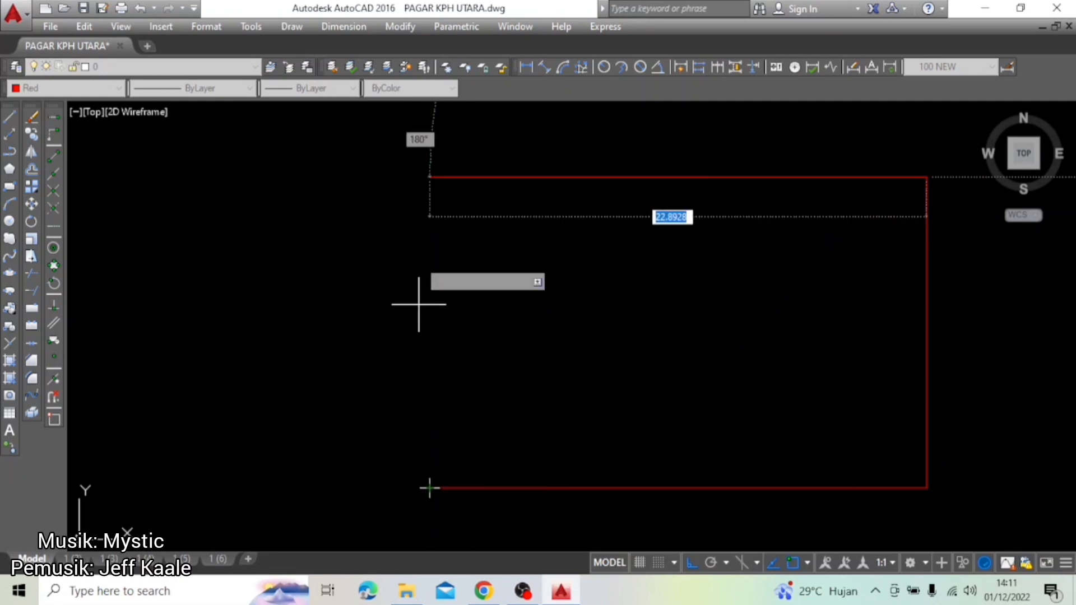
{"action": "left_click", "coordinate": [433, 185]}
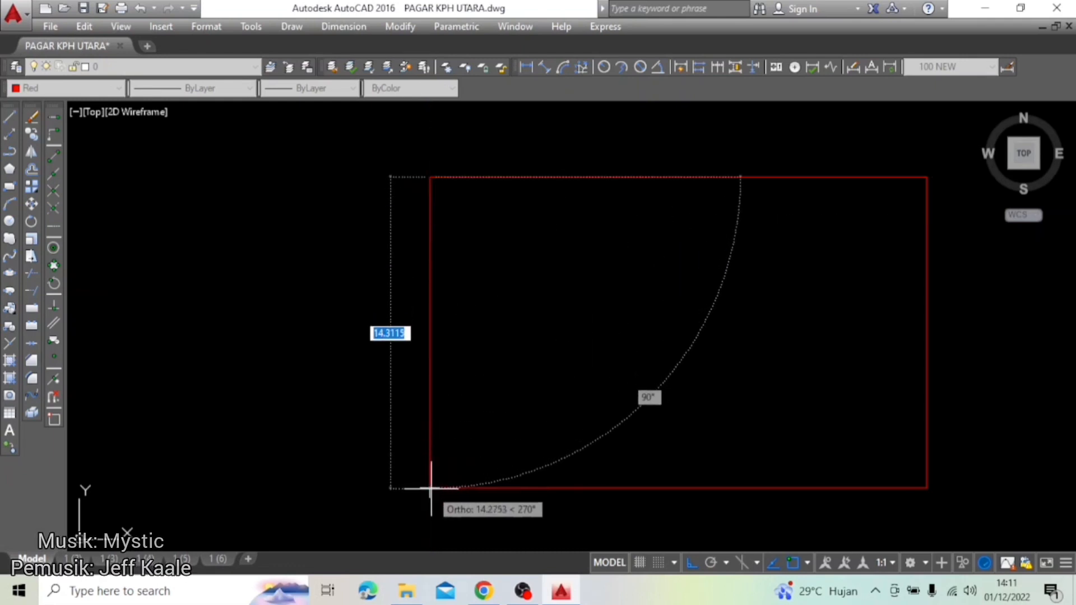
{"action": "left_click", "coordinate": [429, 487]}
{"action": "key", "text": "Return"}
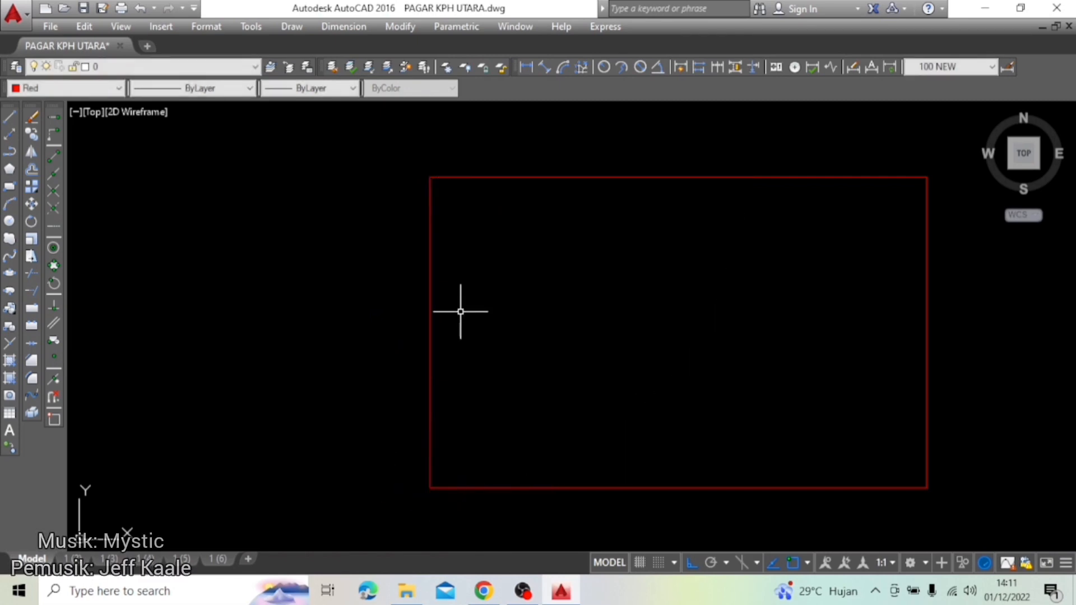
Step: Add a horizontal linear dimension between the rectangle's upper corners, placed just above its top edge
{"action": "scroll", "coordinate": [422, 349], "scroll_direction": "down", "scroll_amount": 2}
{"action": "middle_click_drag", "start_coordinate": [483, 352], "coordinate": [435, 352]}
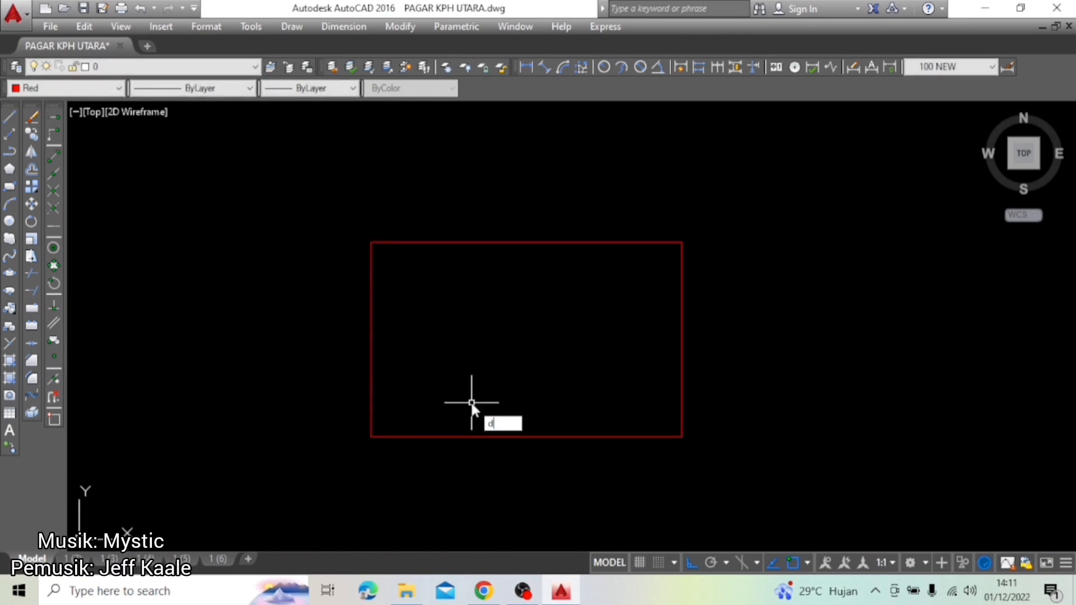
{"action": "type", "text": "dimlin"}
{"action": "key", "text": "Return"}
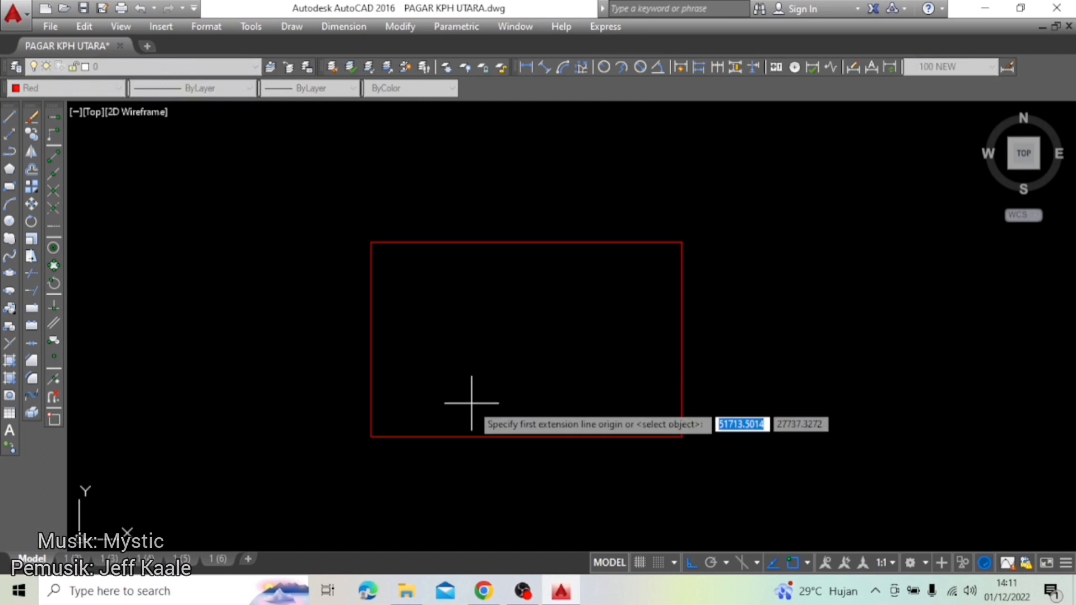
{"action": "left_click", "coordinate": [370, 242]}
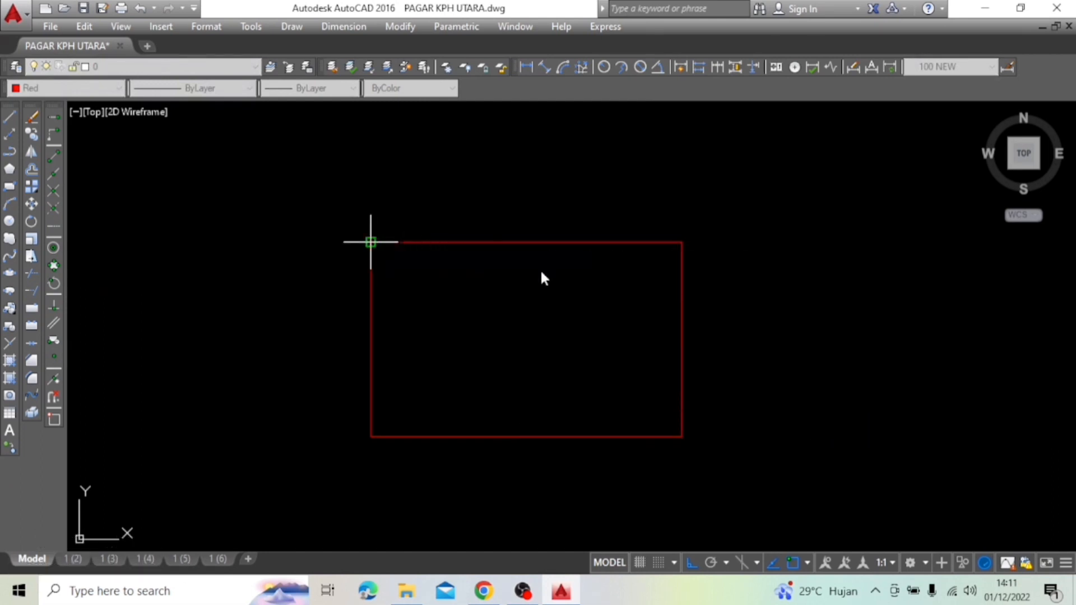
{"action": "left_click", "coordinate": [682, 242]}
{"action": "left_click", "coordinate": [666, 214]}
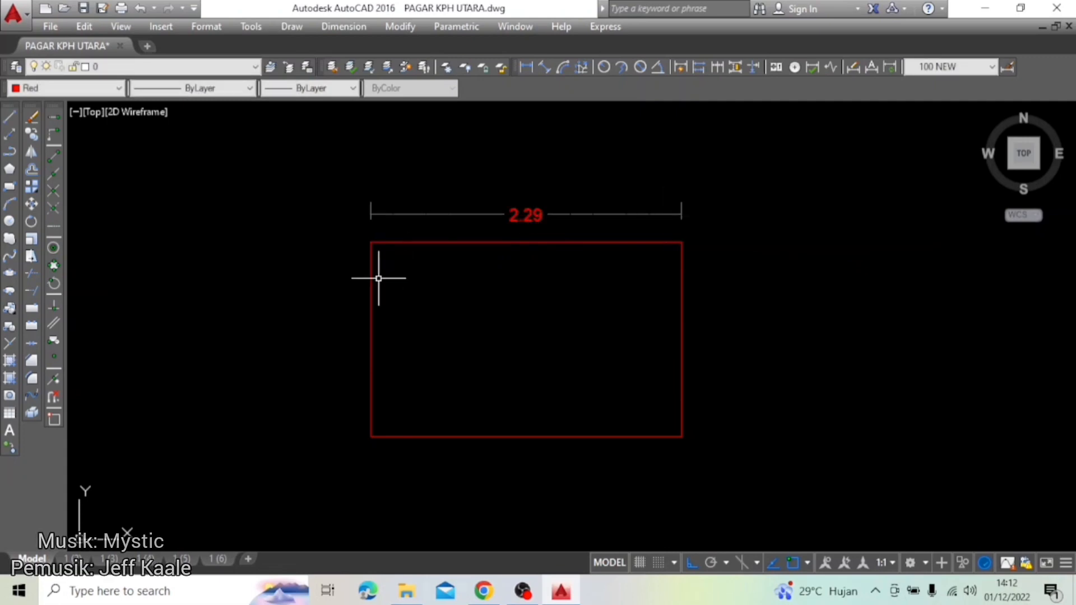
Step: Add a horizontal linear dimension between the rectangle's lower corners, placed just below its bottom edge
{"action": "key", "text": "Return"}
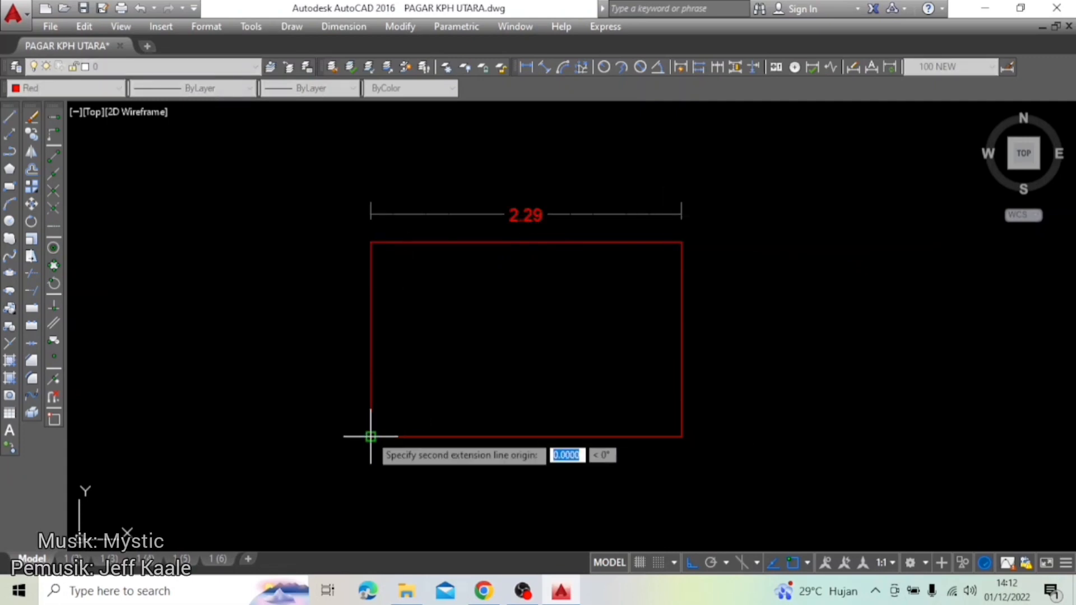
{"action": "left_click", "coordinate": [371, 436]}
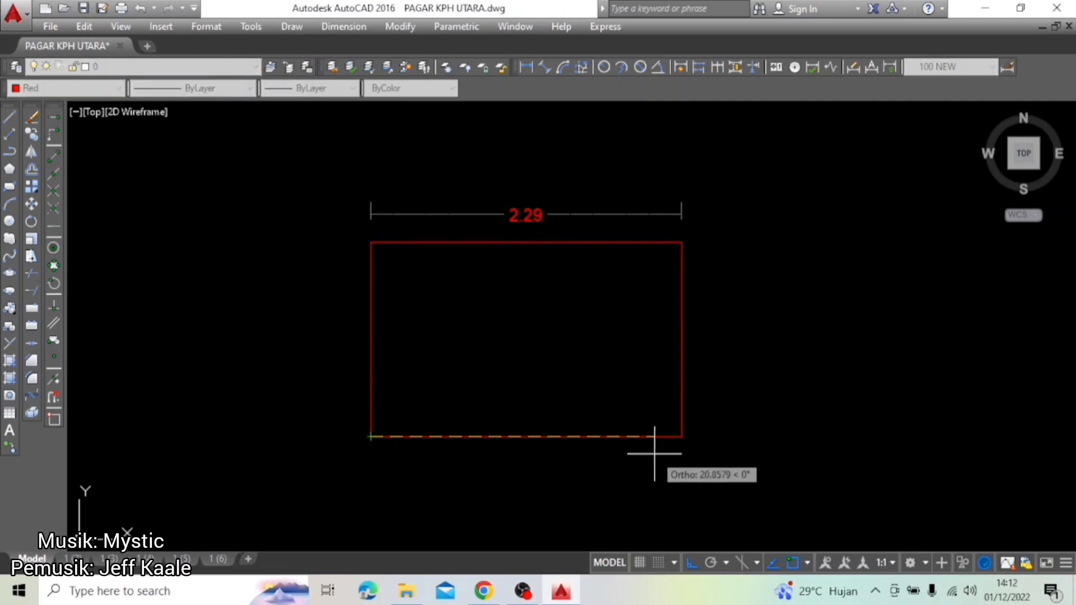
{"action": "left_click", "coordinate": [682, 437]}
{"action": "left_click", "coordinate": [663, 467]}
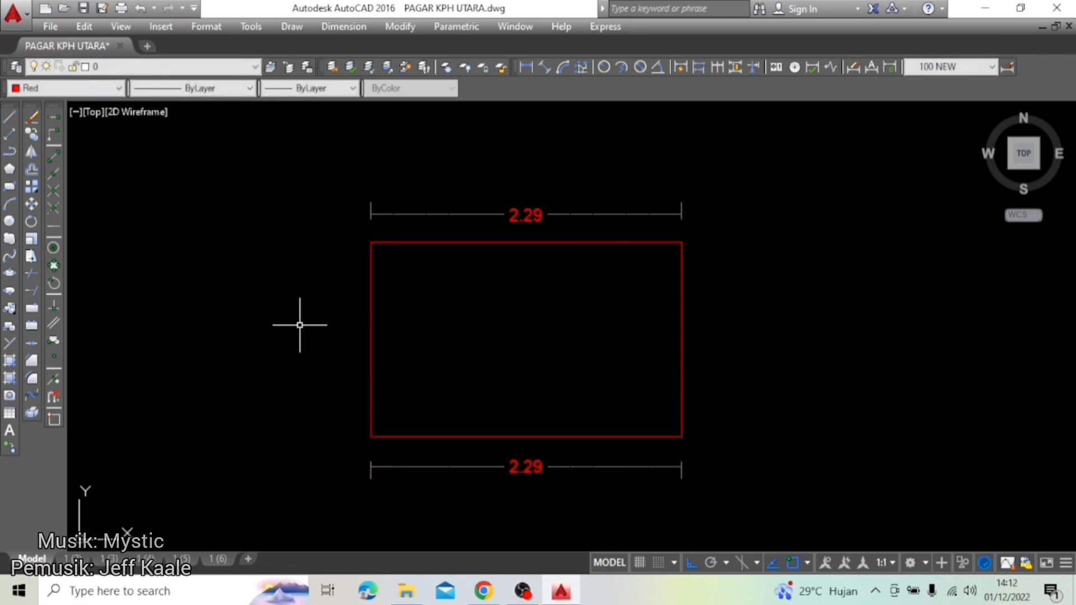
{"action": "middle_click_drag", "start_coordinate": [590, 350], "coordinate": [543, 337]}
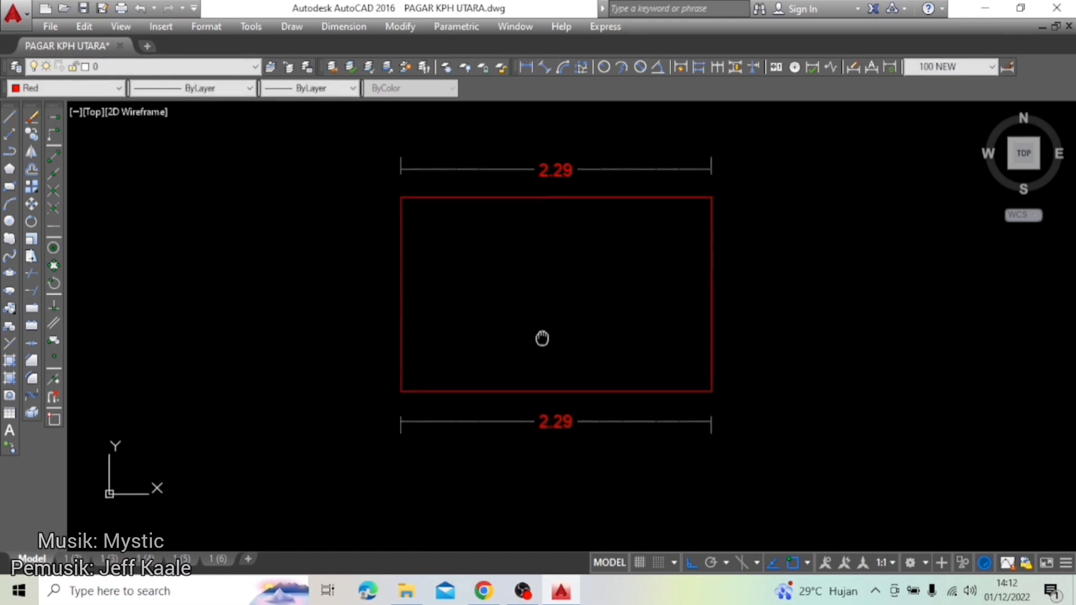
{"action": "scroll", "coordinate": [543, 336], "scroll_direction": "down", "scroll_amount": 6}
{"action": "mouse_move", "coordinate": [485, 403]}
{"action": "middle_mouse_down"}
{"action": "mouse_move", "coordinate": [576, 306]}
{"action": "mouse_move", "coordinate": [521, 358]}
{"action": "mouse_move", "coordinate": [600, 344]}
{"action": "mouse_move", "coordinate": [582, 308]}
{"action": "middle_mouse_up"}
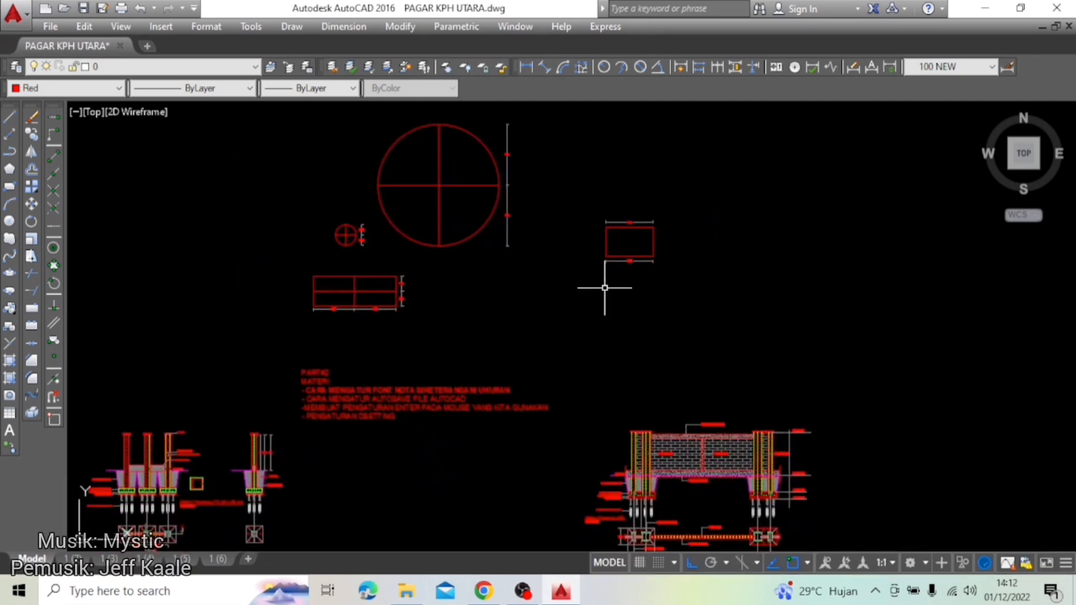
{"action": "scroll", "coordinate": [541, 247], "scroll_direction": "up", "scroll_amount": 2}
{"action": "middle_click_drag", "start_coordinate": [543, 241], "coordinate": [520, 316]}
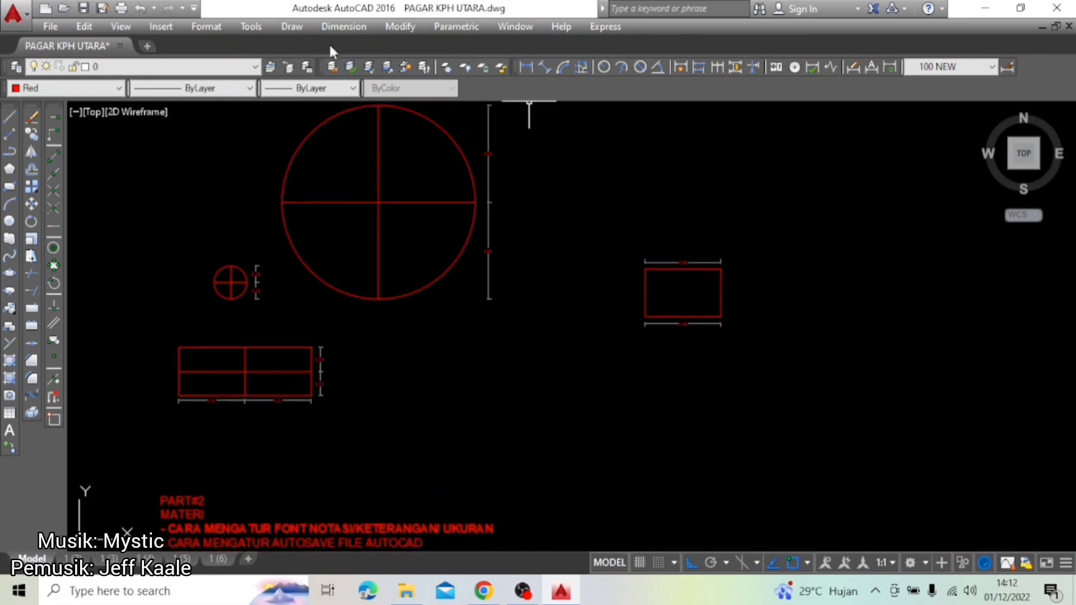
Step: Try to save the drawing as PAGAR KPH UTARA.dwg in the R2004 file format
{"action": "left_click", "coordinate": [51, 27]}
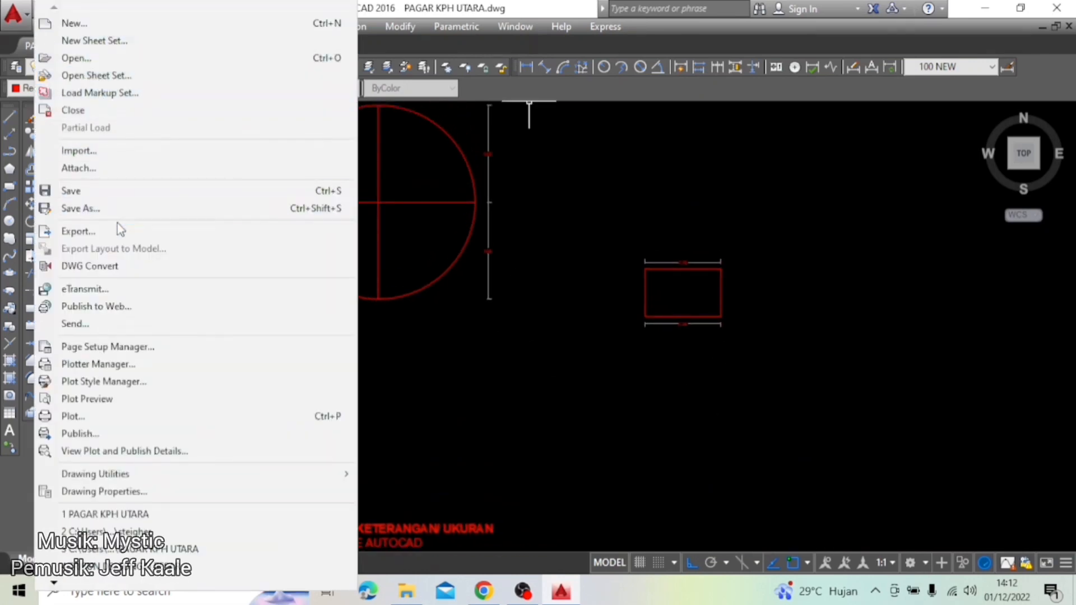
{"action": "left_click", "coordinate": [112, 209]}
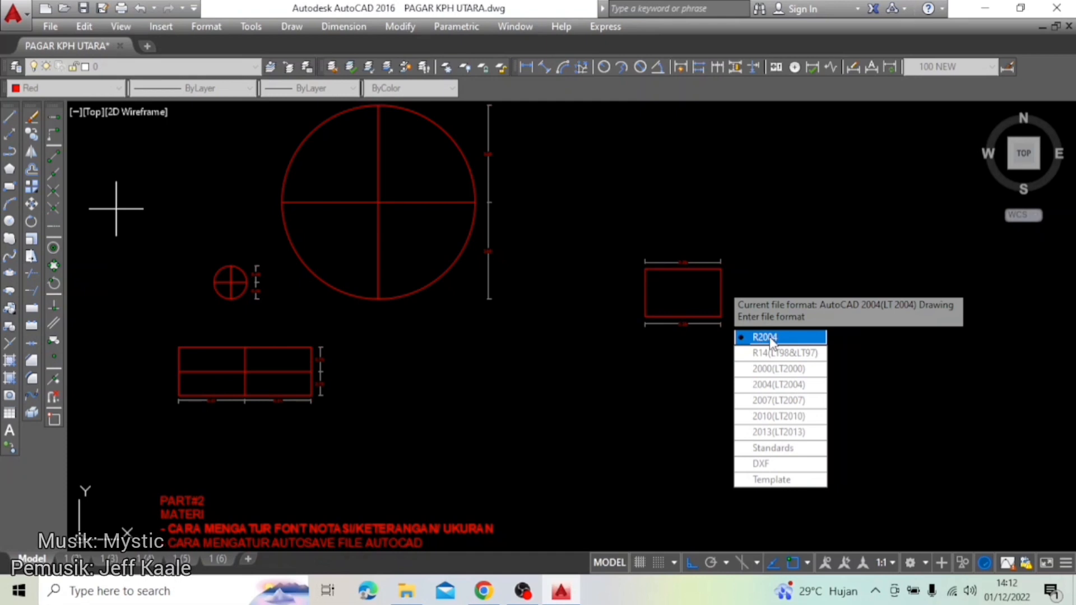
{"action": "key", "text": "Return"}
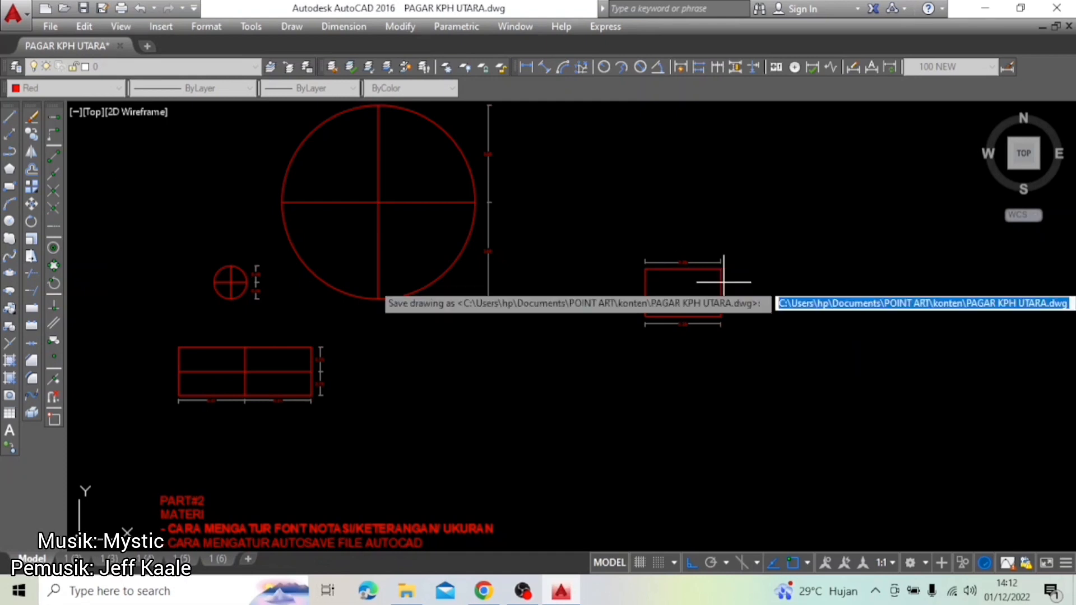
{"action": "key", "text": "Return"}
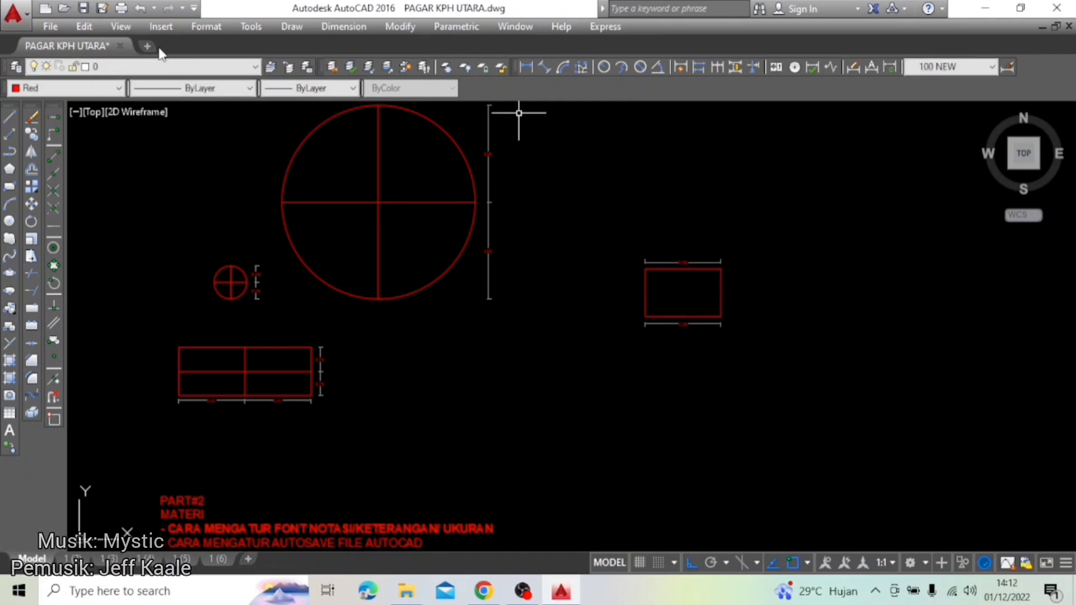
{"action": "left_click", "coordinate": [50, 27]}
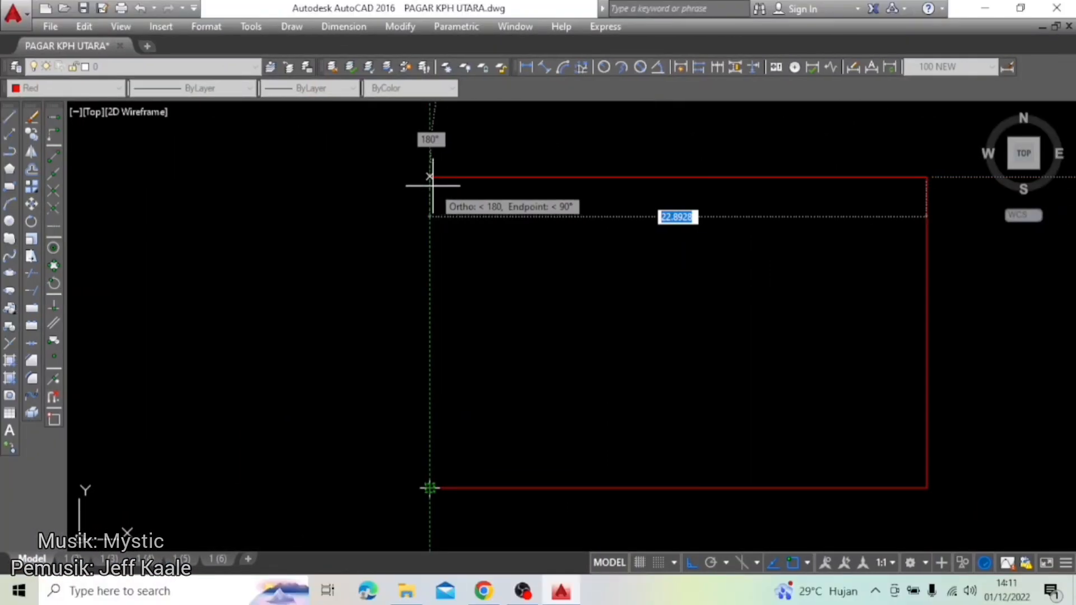
Step: End the rectangle's top edge where it aligns with the bottom-left endpoint and draw the left edge down to that endpoint
{"action": "left_click", "coordinate": [433, 185]}
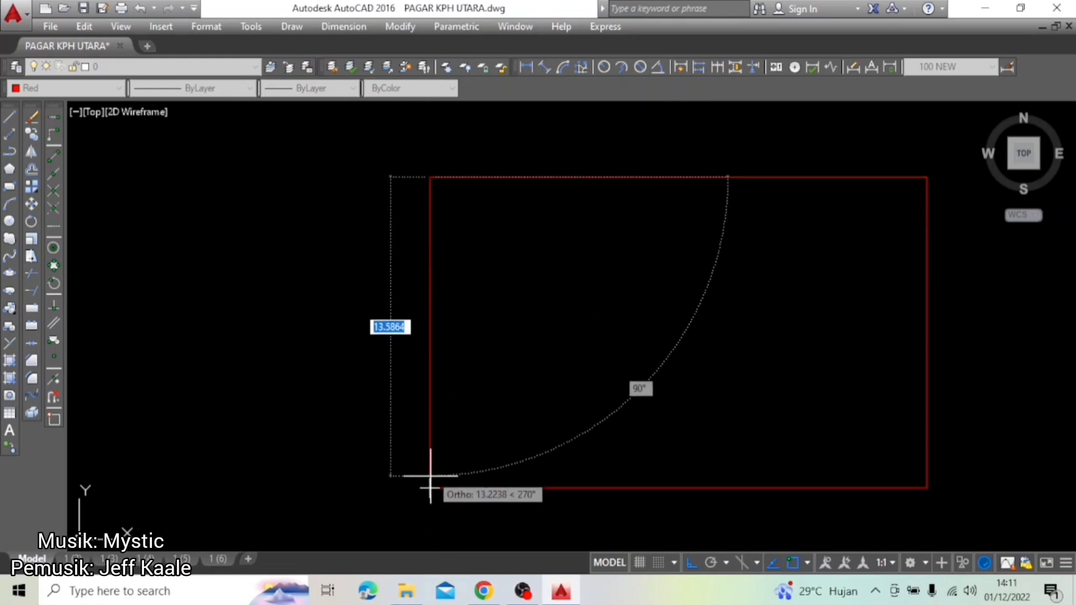
{"action": "left_click", "coordinate": [429, 487]}
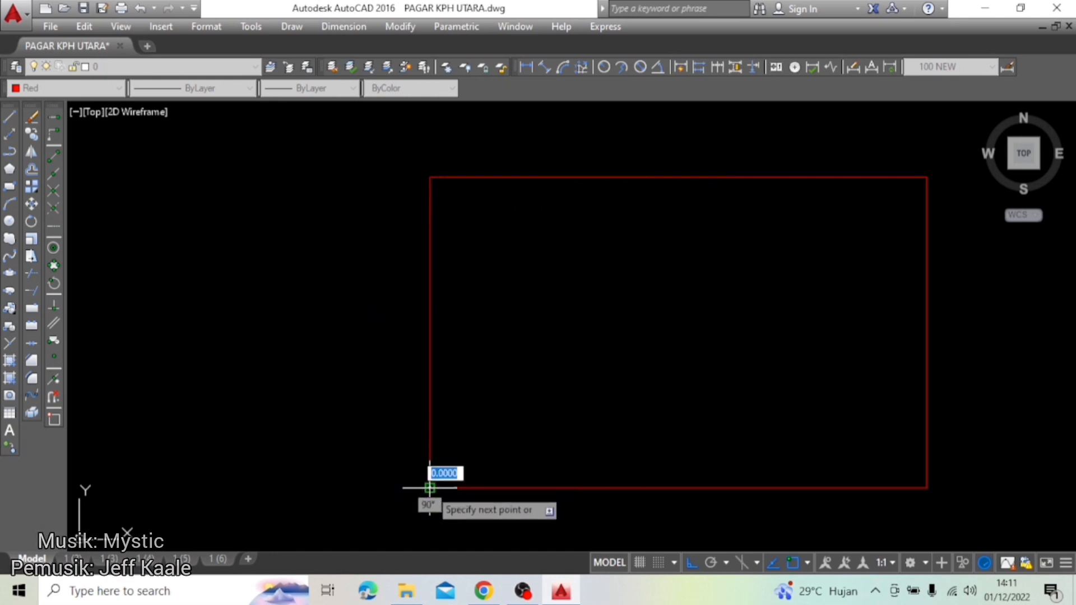
{"action": "key", "text": "Return"}
Step: Dimension the rectangle's top edge from corner to corner with a linear dimension placed above it
{"action": "scroll", "coordinate": [414, 350], "scroll_direction": "down", "scroll_amount": 2}
{"action": "middle_click_drag", "start_coordinate": [482, 351], "coordinate": [433, 352]}
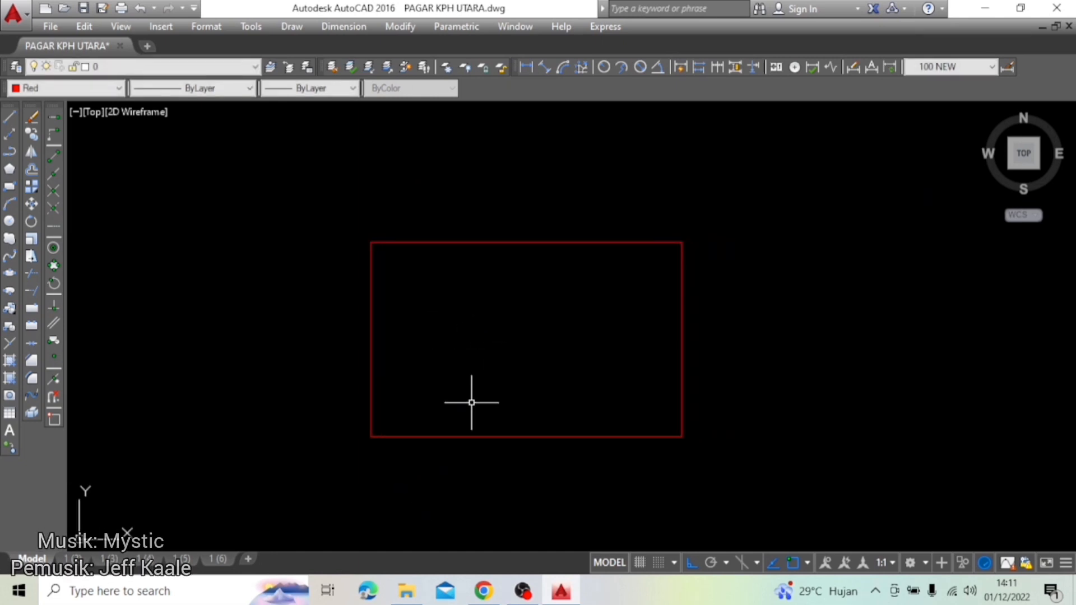
{"action": "key", "text": "Return"}
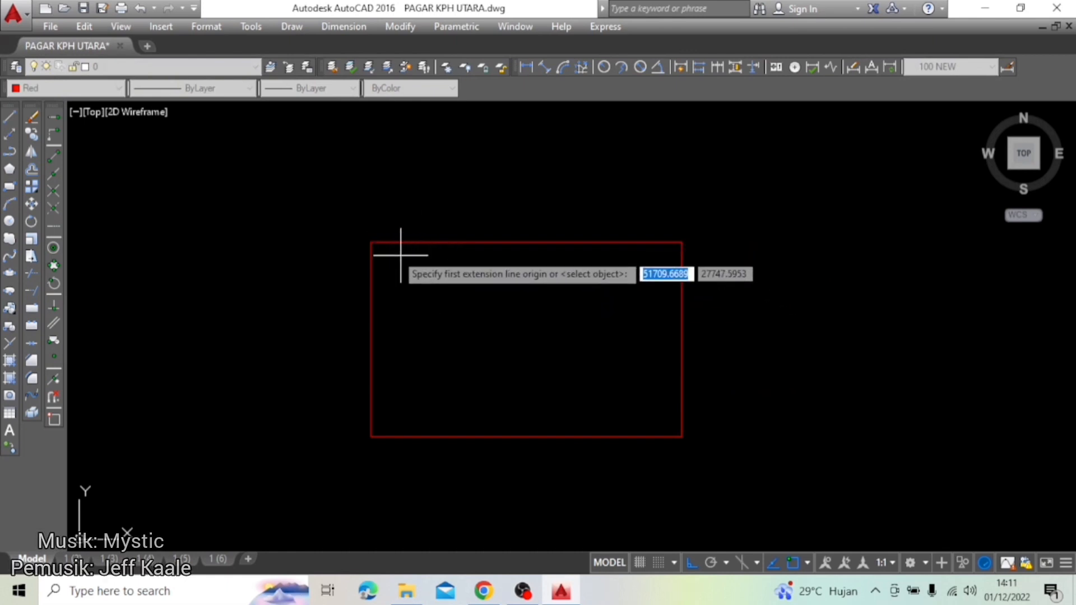
{"action": "left_click", "coordinate": [371, 242]}
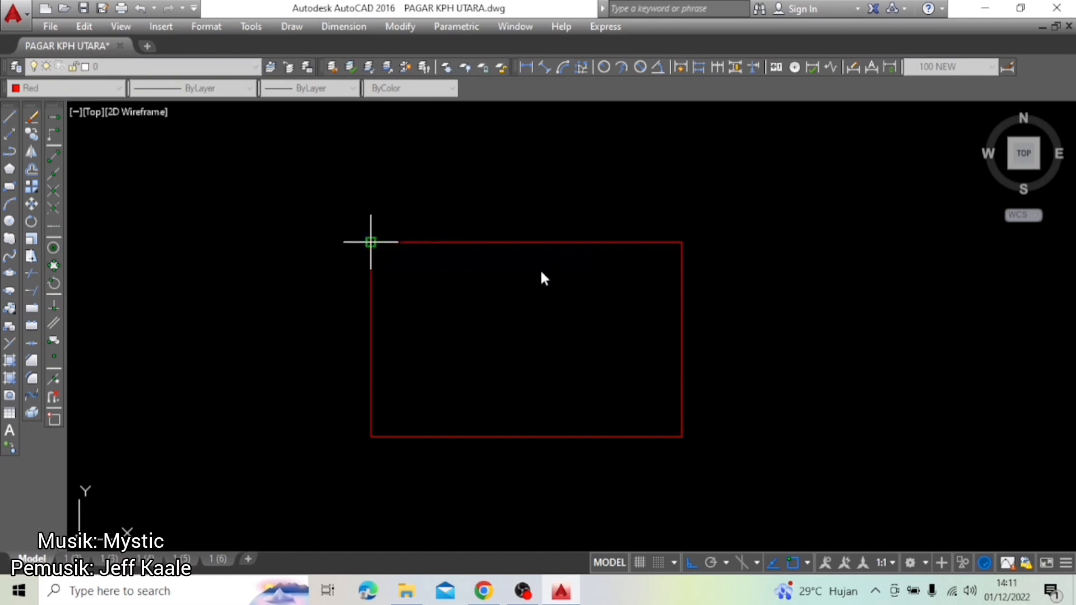
{"action": "left_click", "coordinate": [681, 242]}
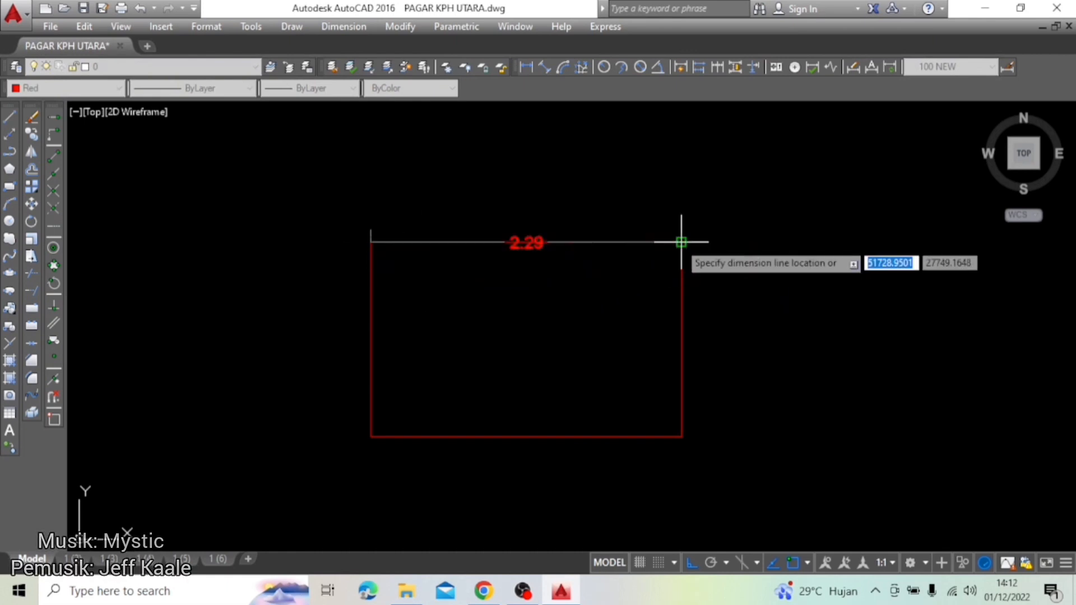
{"action": "left_click", "coordinate": [666, 214]}
Step: Dimension the rectangle's bottom edge from corner to corner with a linear dimension placed below it
{"action": "key", "text": "Return"}
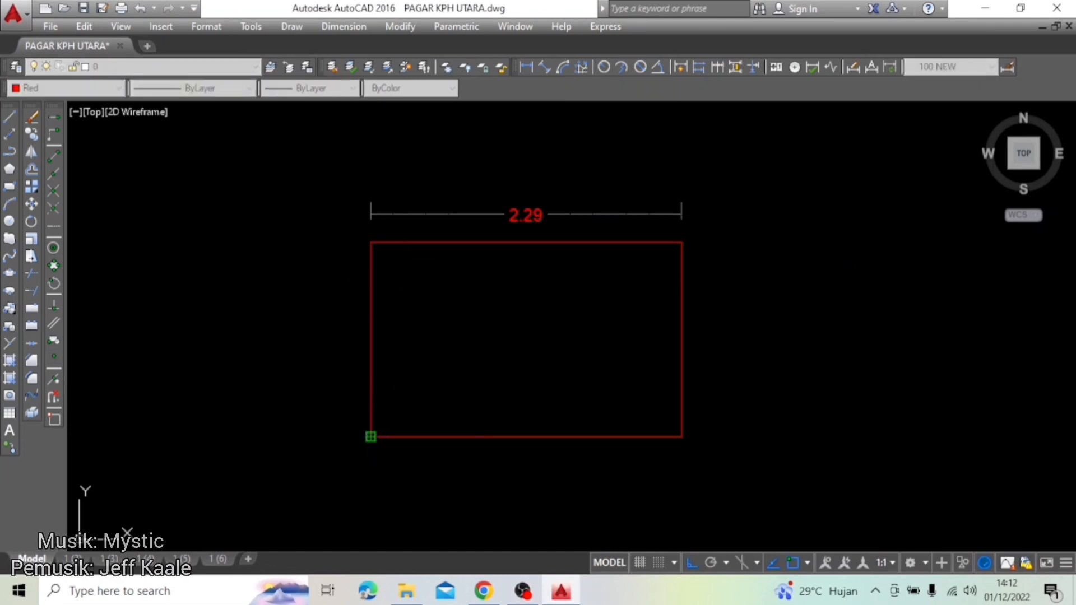
{"action": "left_click", "coordinate": [370, 436]}
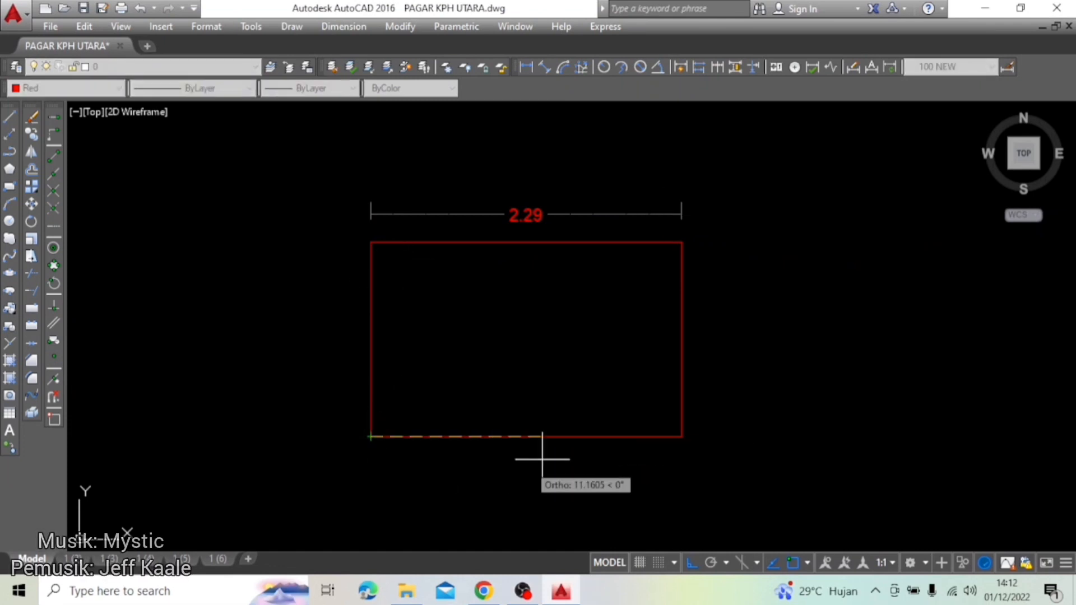
{"action": "left_click", "coordinate": [682, 437]}
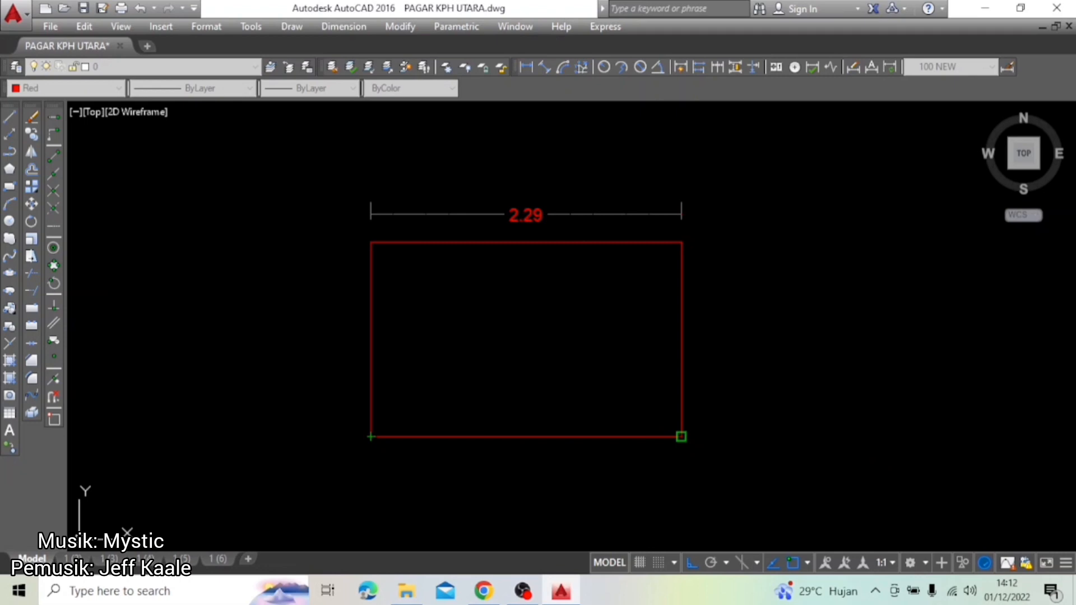
{"action": "left_click", "coordinate": [663, 466]}
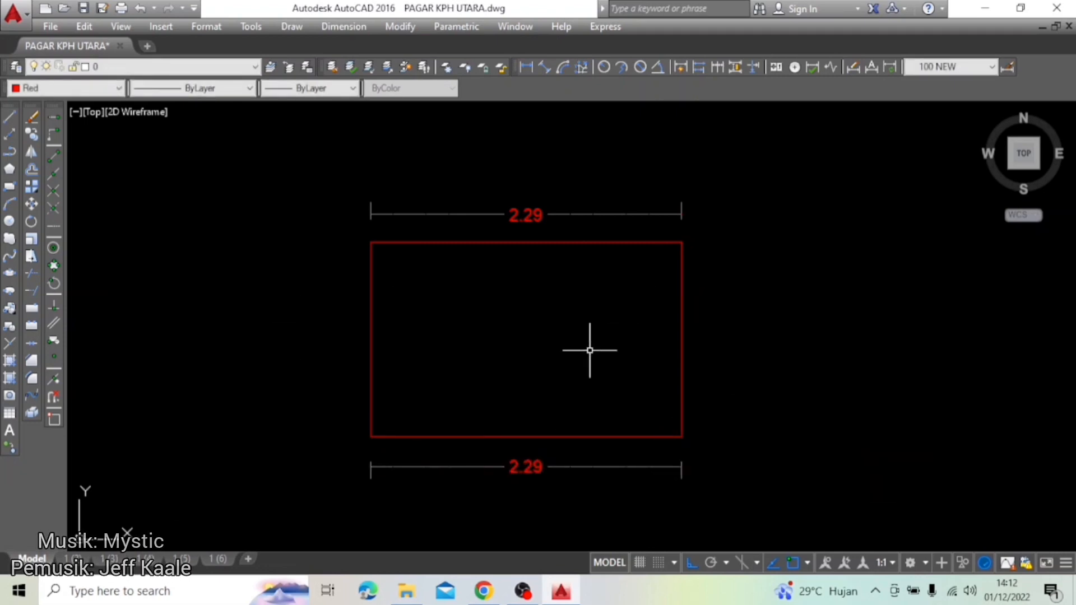
{"action": "scroll", "coordinate": [542, 338], "scroll_direction": "down", "scroll_amount": 8}
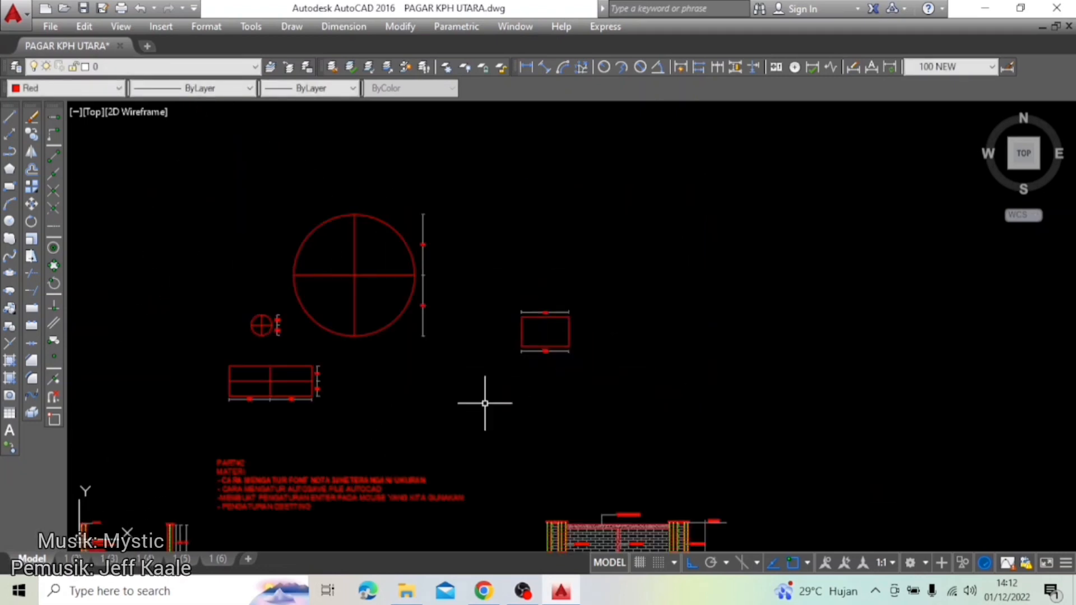
{"action": "mouse_move", "coordinate": [484, 403]}
{"action": "middle_mouse_down"}
{"action": "mouse_move", "coordinate": [577, 306]}
{"action": "mouse_move", "coordinate": [523, 358]}
{"action": "mouse_move", "coordinate": [600, 343]}
{"action": "mouse_move", "coordinate": [581, 308]}
{"action": "middle_mouse_up"}
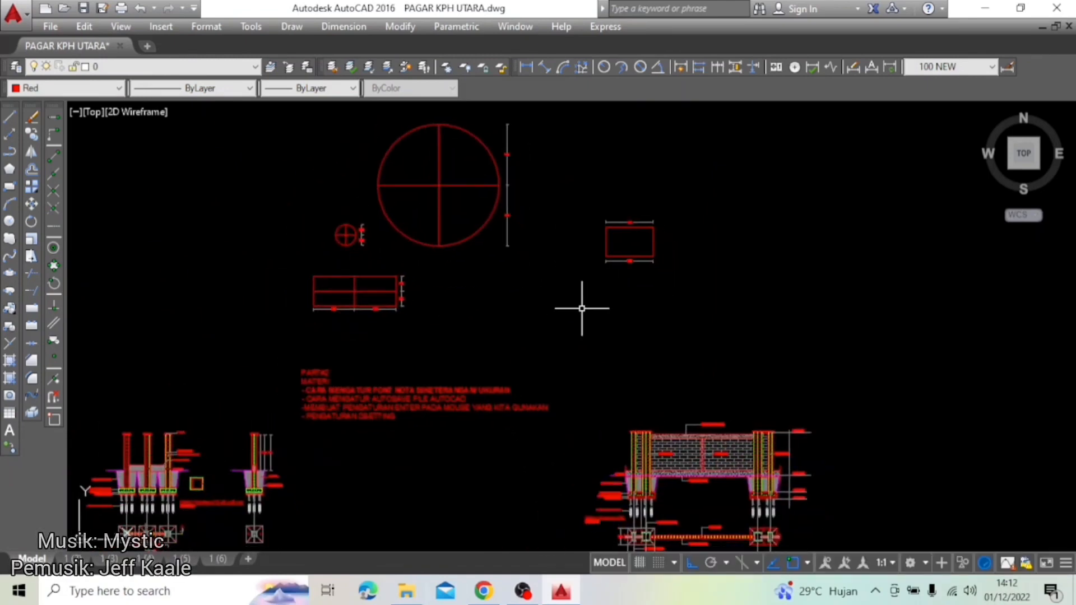
{"action": "scroll", "coordinate": [543, 240], "scroll_direction": "up", "scroll_amount": 2}
{"action": "middle_click_drag", "start_coordinate": [543, 241], "coordinate": [520, 316]}
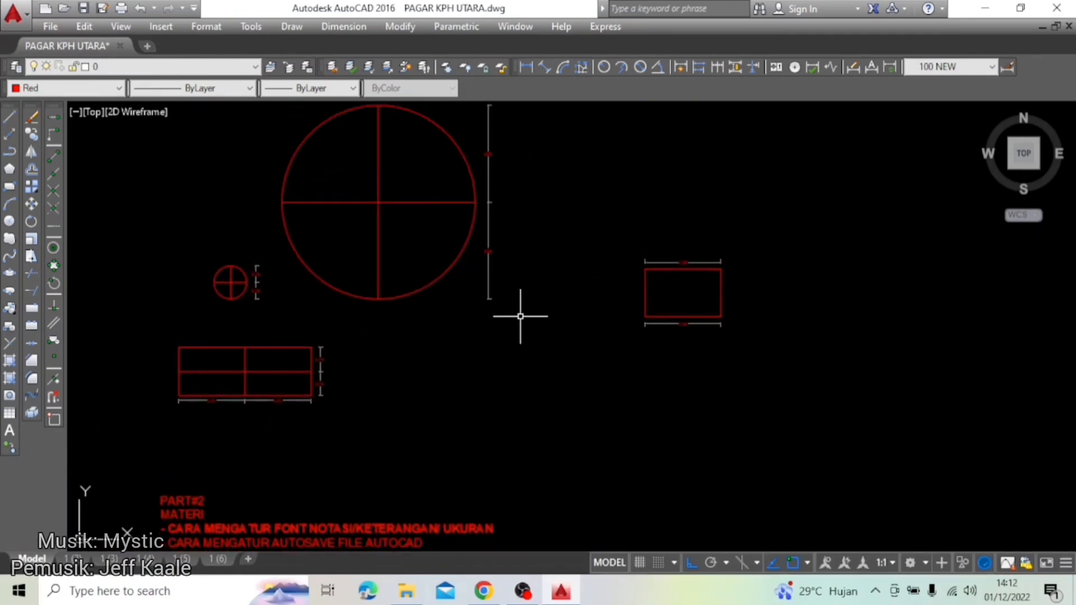